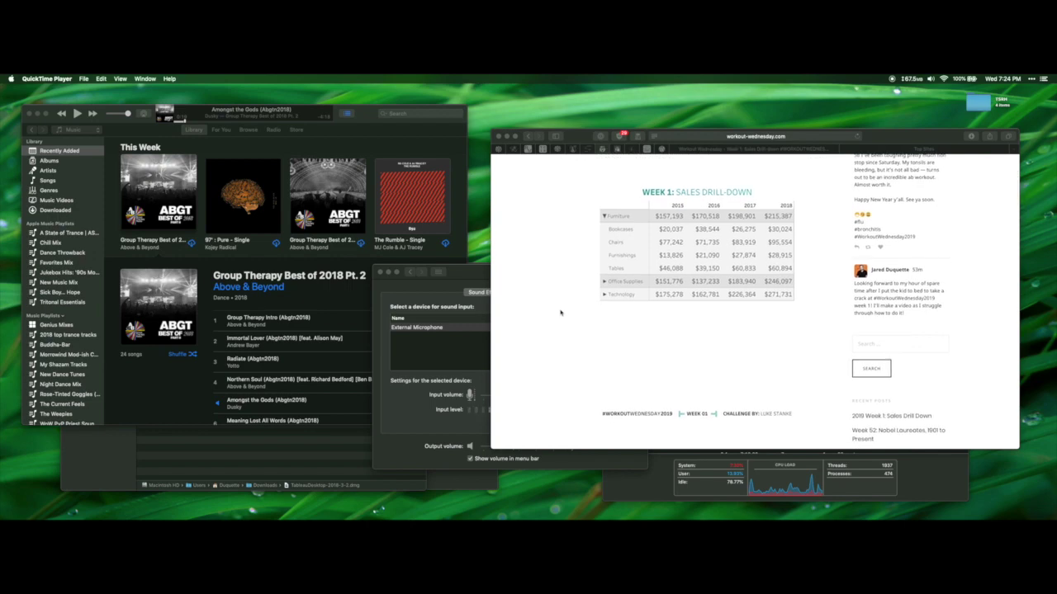
# Open the published Week 1 Sales Drill-Down on Tableau Public and toggle the Furniture category's sub-category rows
pyautogui.click(754, 172)
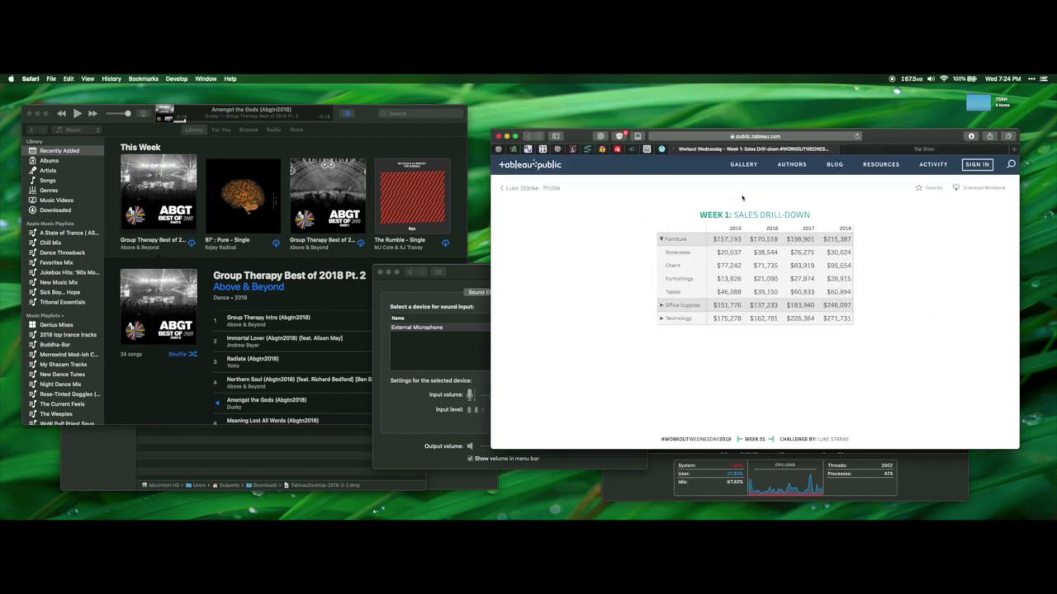
pyautogui.click(677, 239)
pyautogui.click(687, 242)
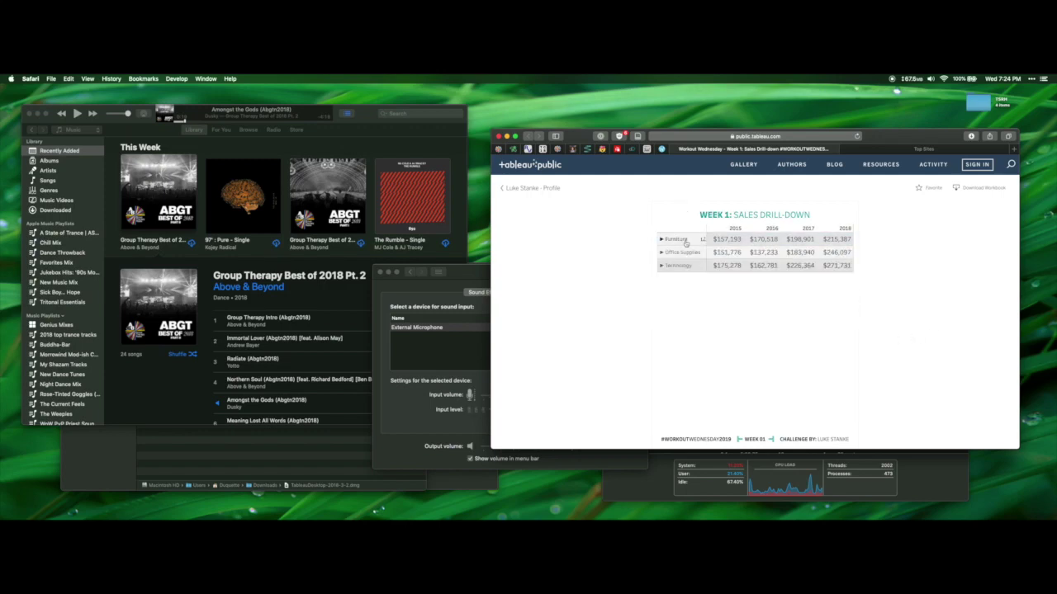
# Return to the Workout Wednesday challenge page and read its introduction, sample table and dashboard requirements
pyautogui.click(605, 152)
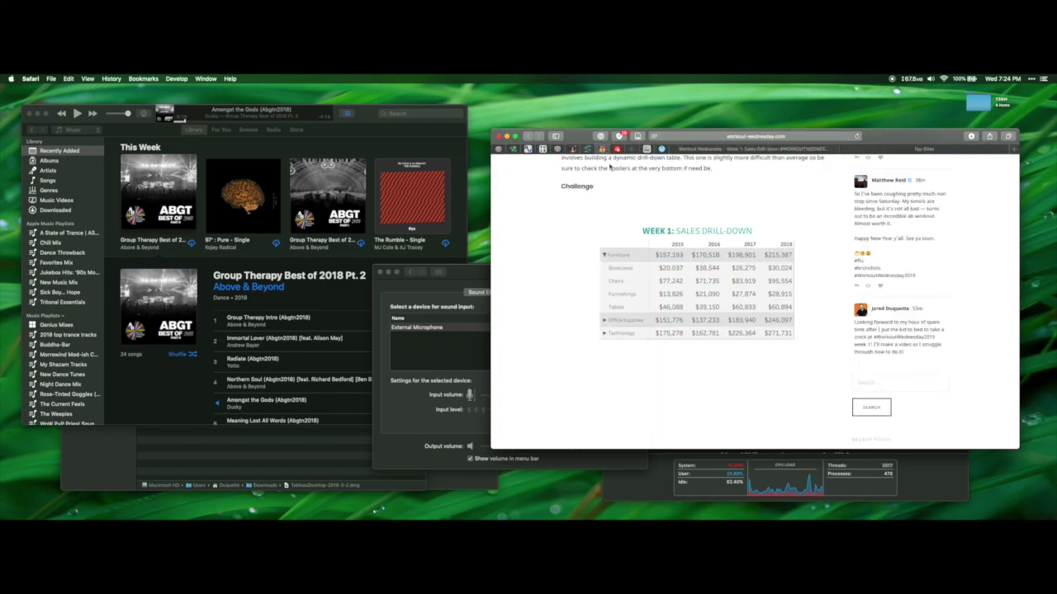
pyautogui.scroll(3, 683, 276)
pyautogui.scroll(-2, 684, 276)
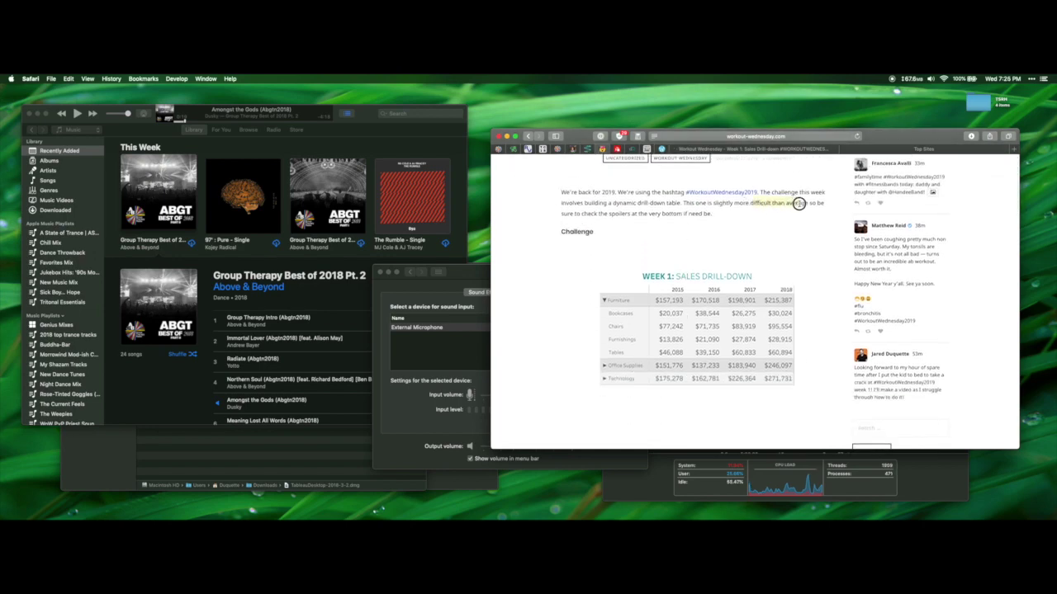
pyautogui.scroll(-2, 784, 202)
pyautogui.scroll(-3, 796, 238)
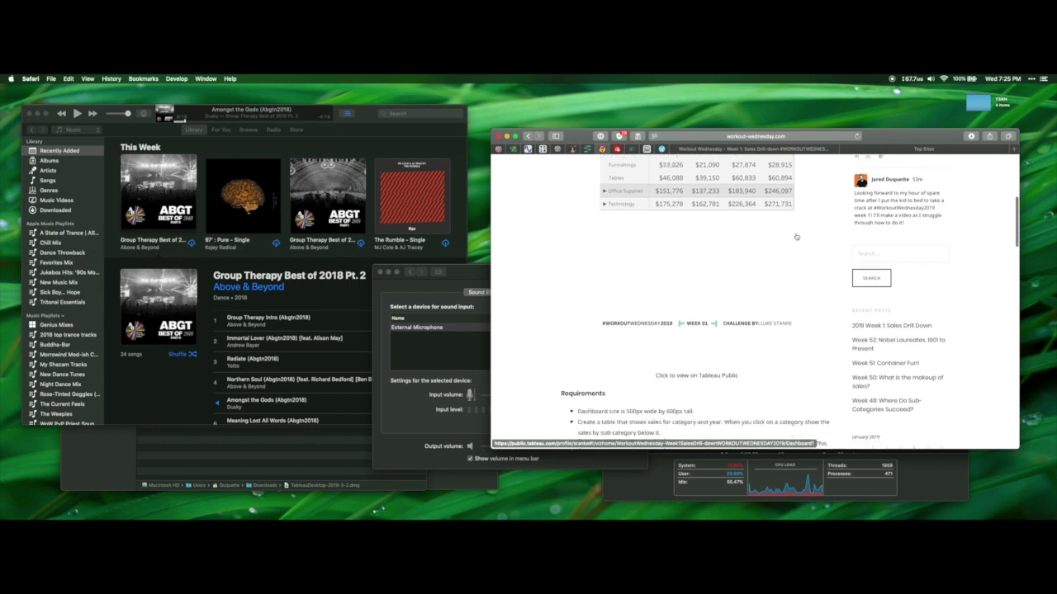
pyautogui.scroll(2, 796, 238)
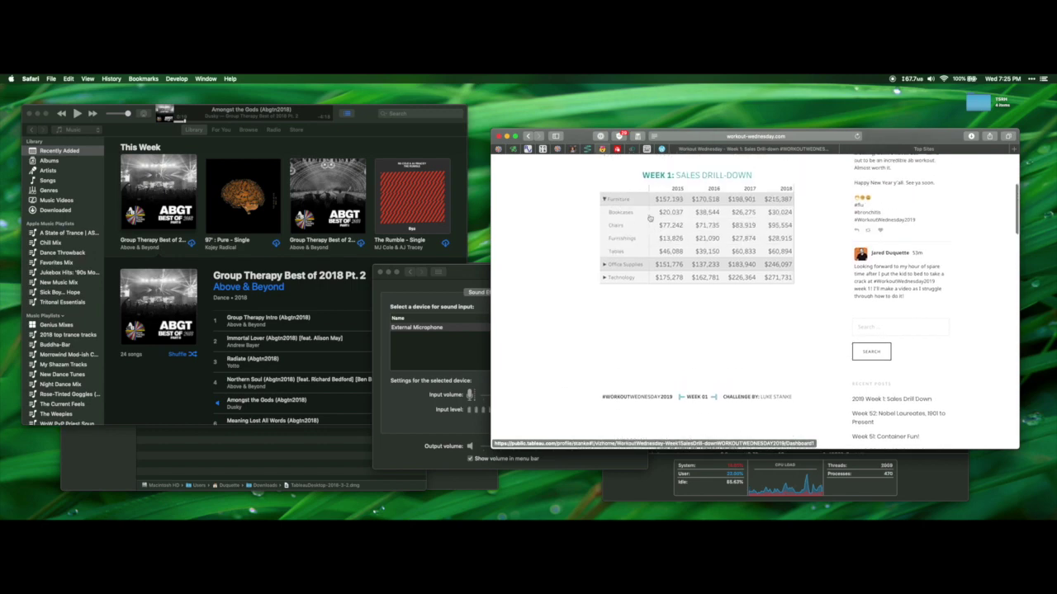
pyautogui.scroll(-5, 675, 288)
pyautogui.scroll(-3, 677, 288)
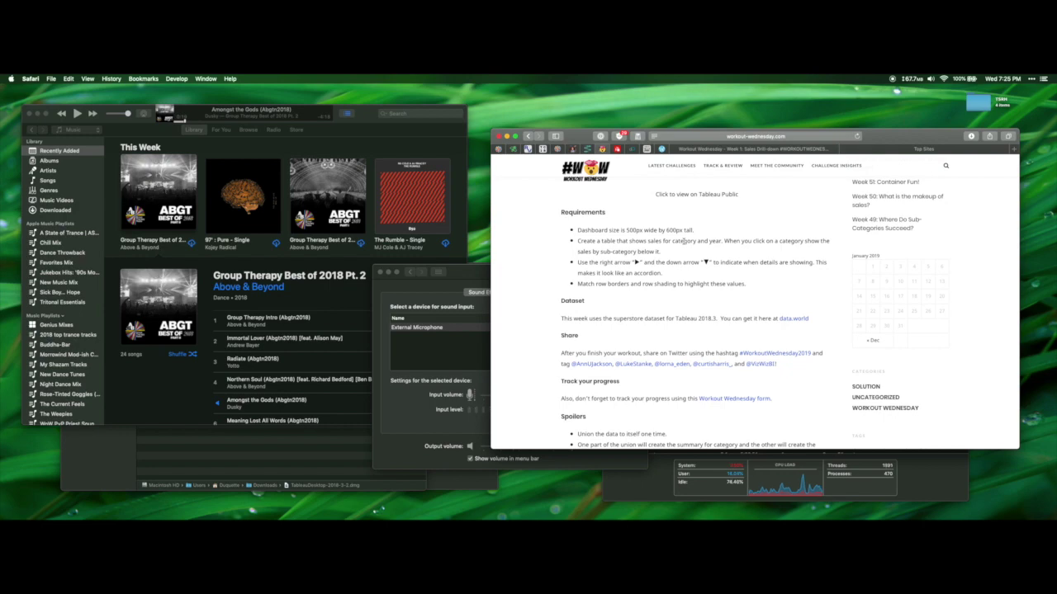
# Select the right-arrow symbol in the requirements and browse the Wingdings character set page for arrow symbols
pyautogui.moveTo(634, 262); pyautogui.dragTo(641, 262)
pyautogui.click(529, 150)
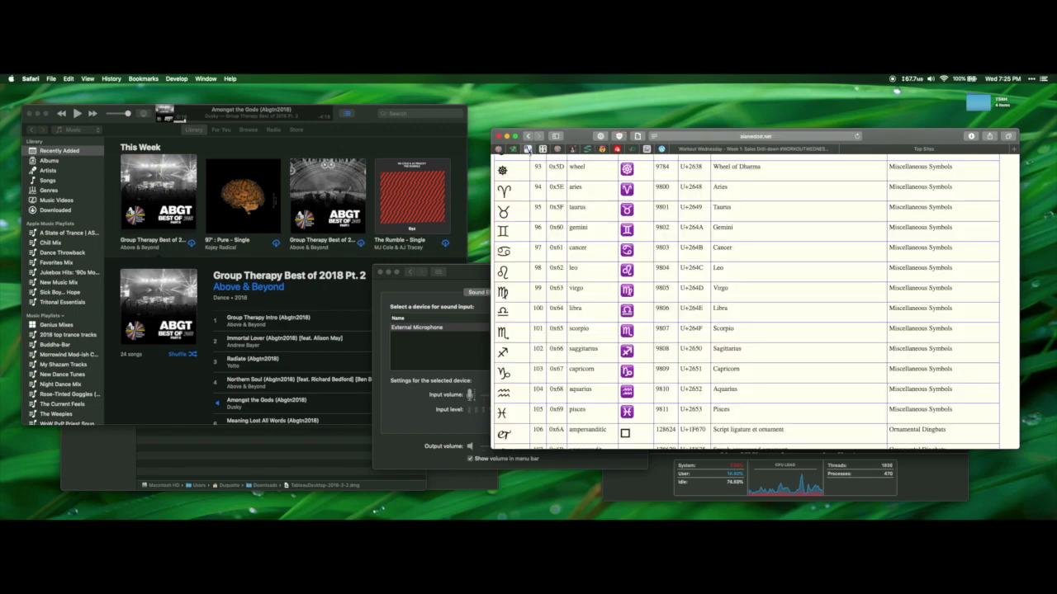
pyautogui.scroll(-10, 643, 311)
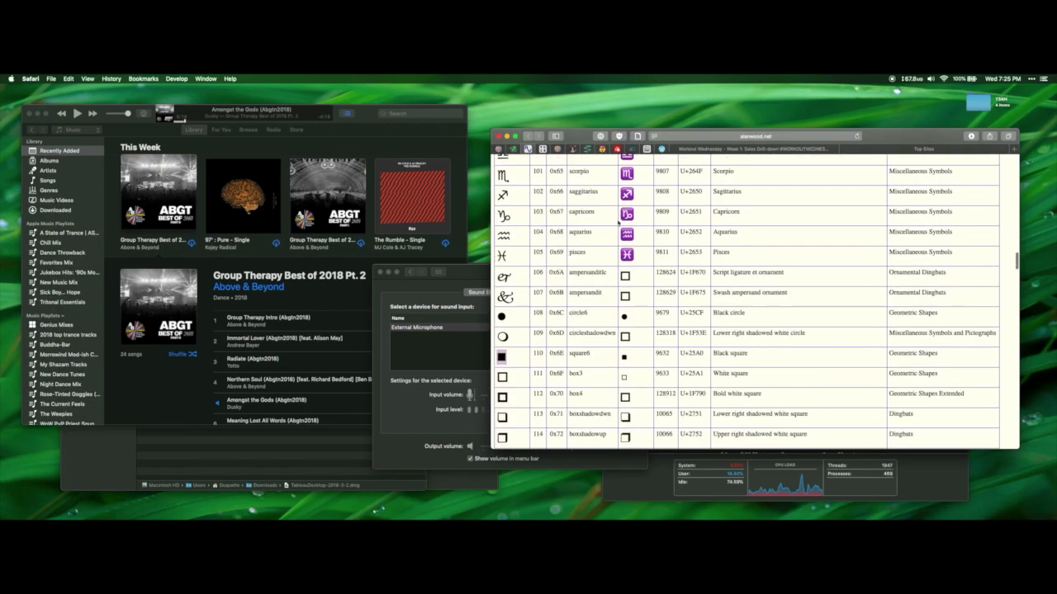
# Go back to the challenge page and read the row formatting requirement, dataset, sharing, progress tracking and spoilers sections
pyautogui.click(607, 152)
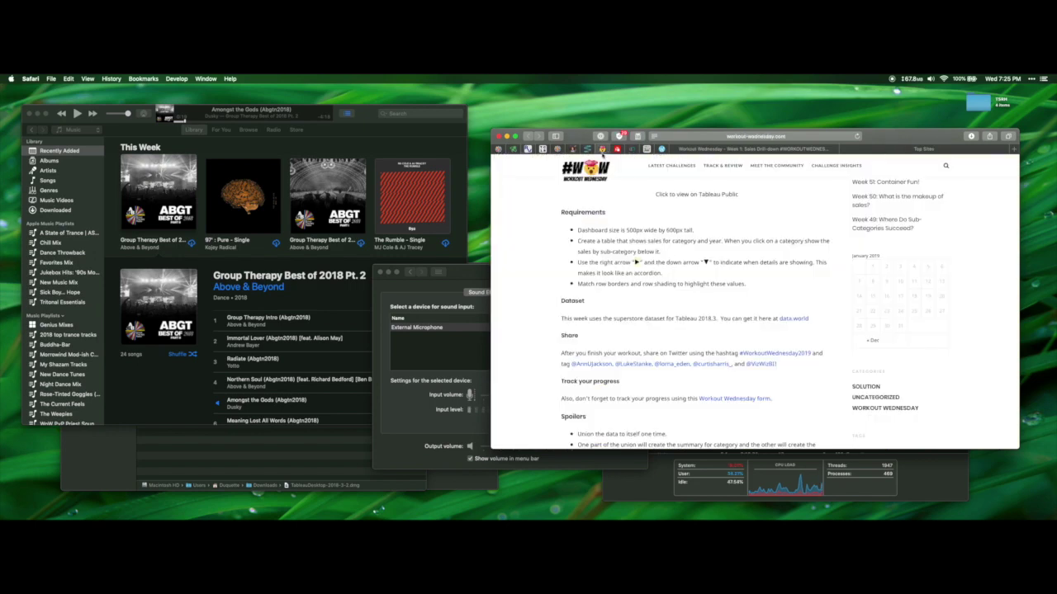
pyautogui.scroll(-2, 655, 297)
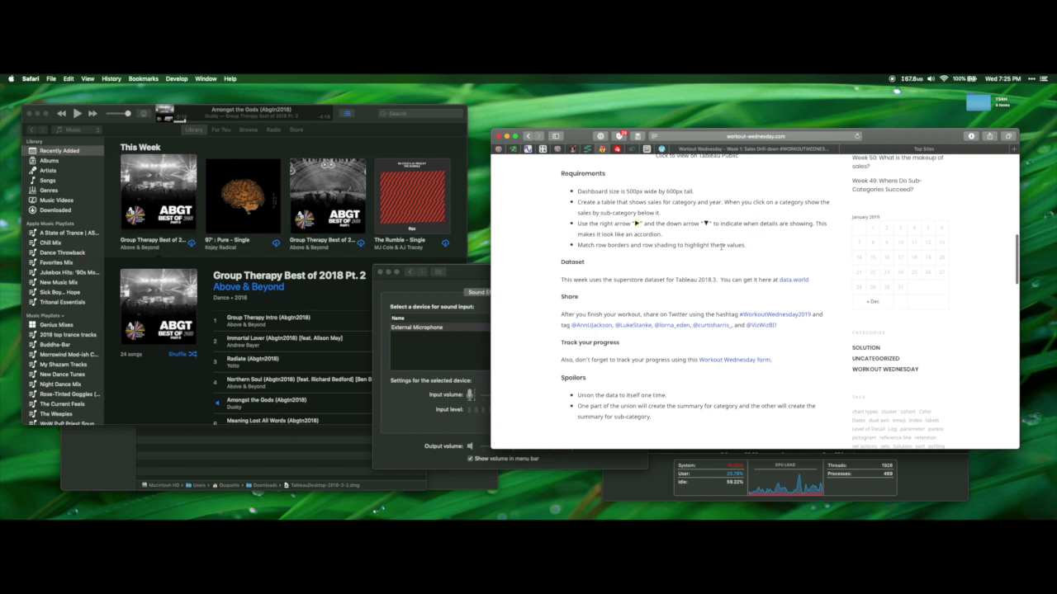
pyautogui.moveTo(578, 245); pyautogui.dragTo(678, 247)
pyautogui.scroll(-3, 590, 221)
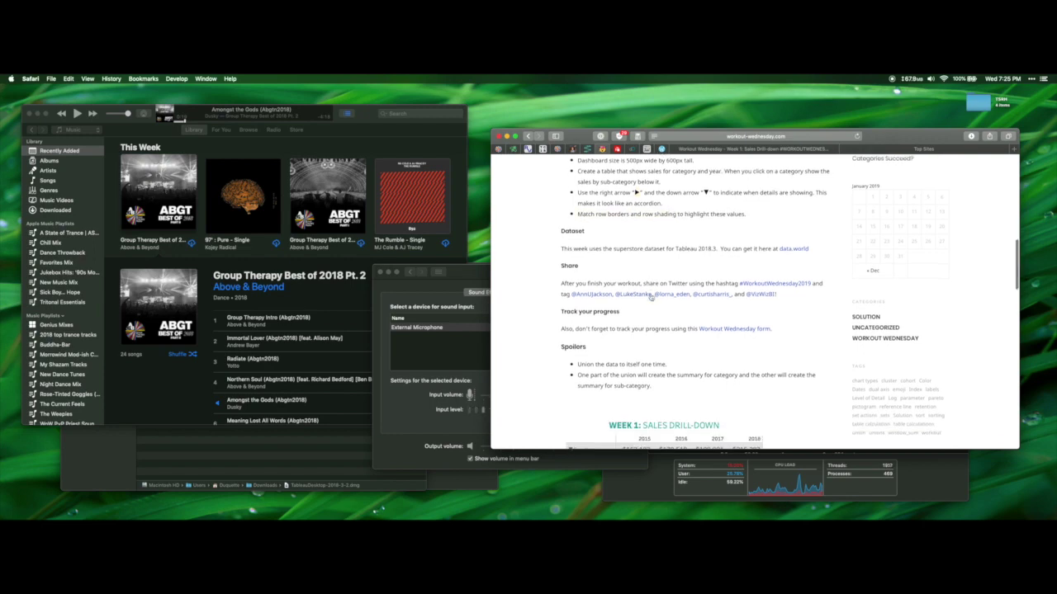
pyautogui.scroll(-4, 741, 228)
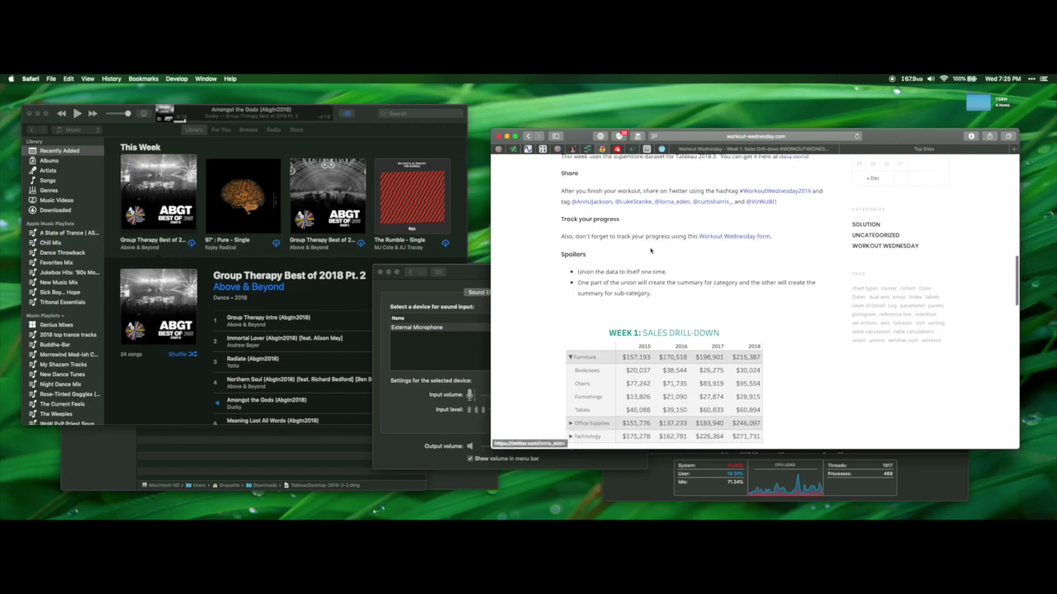
pyautogui.scroll(-2, 611, 198)
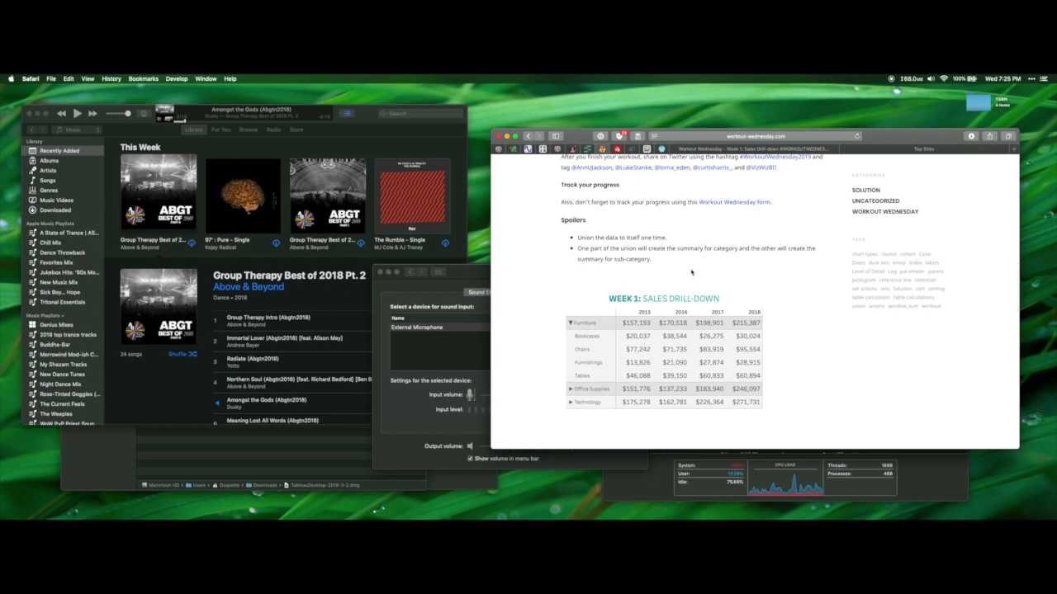
pyautogui.scroll(-3, 692, 273)
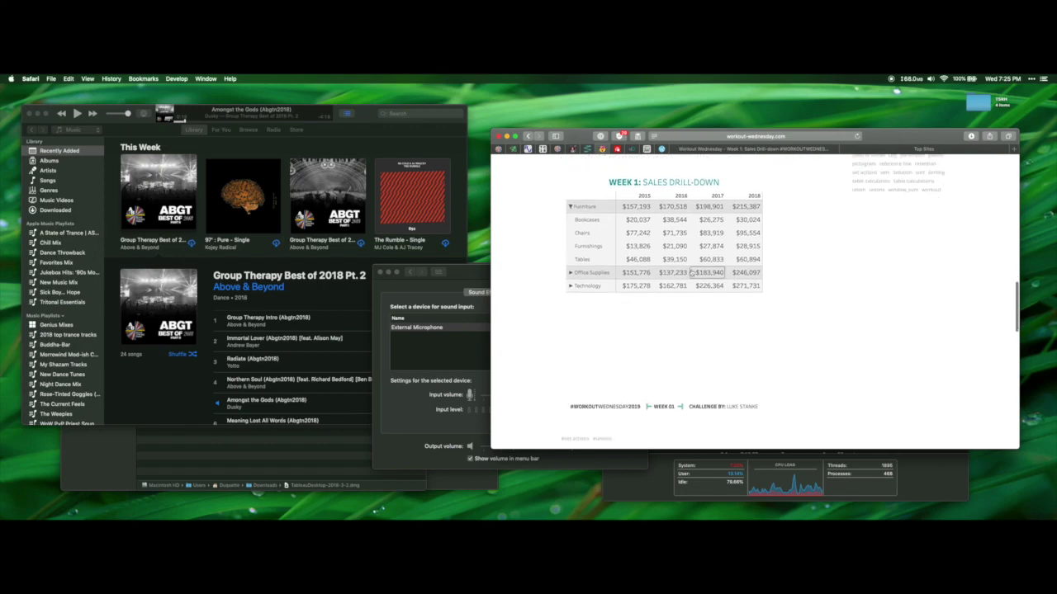
pyautogui.scroll(10, 692, 273)
pyautogui.scroll(5, 692, 273)
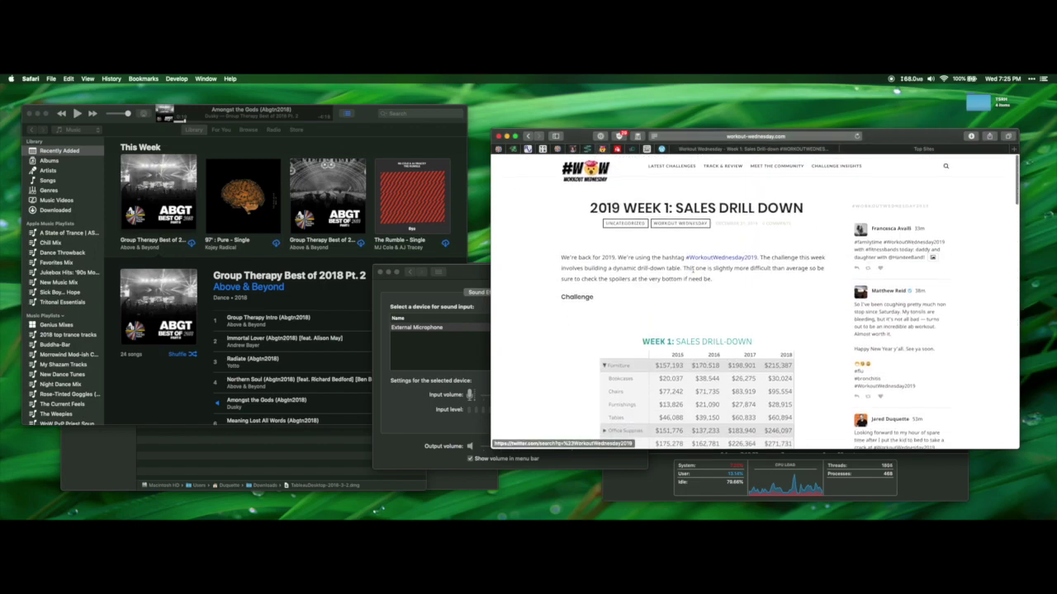
# Search the computer for Tableau Prep and launch Tableau Prep 2018.3
pyautogui.press('super+space')
pyautogui.write('quicktimetableau prep')
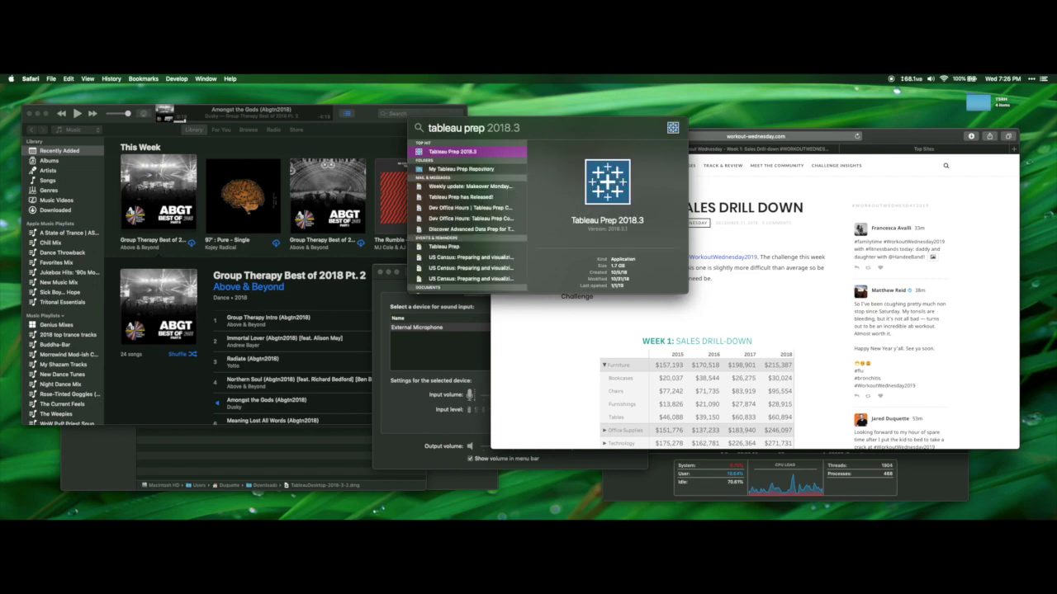
pyautogui.press('Return')
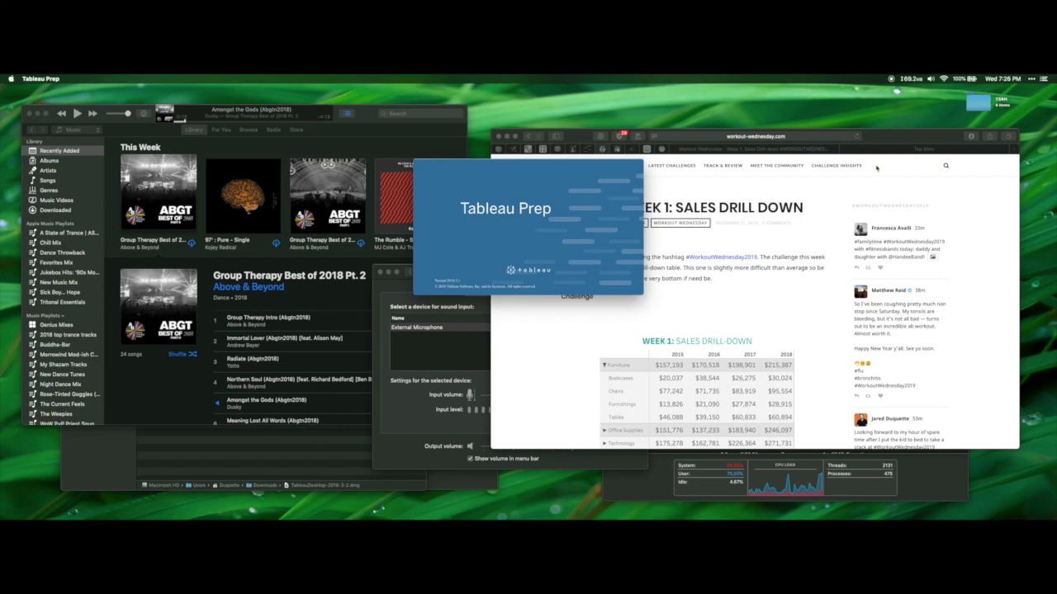
# Switch to Safari and toggle the Office Supplies category in the published sales drill-down table
pyautogui.click(736, 245)
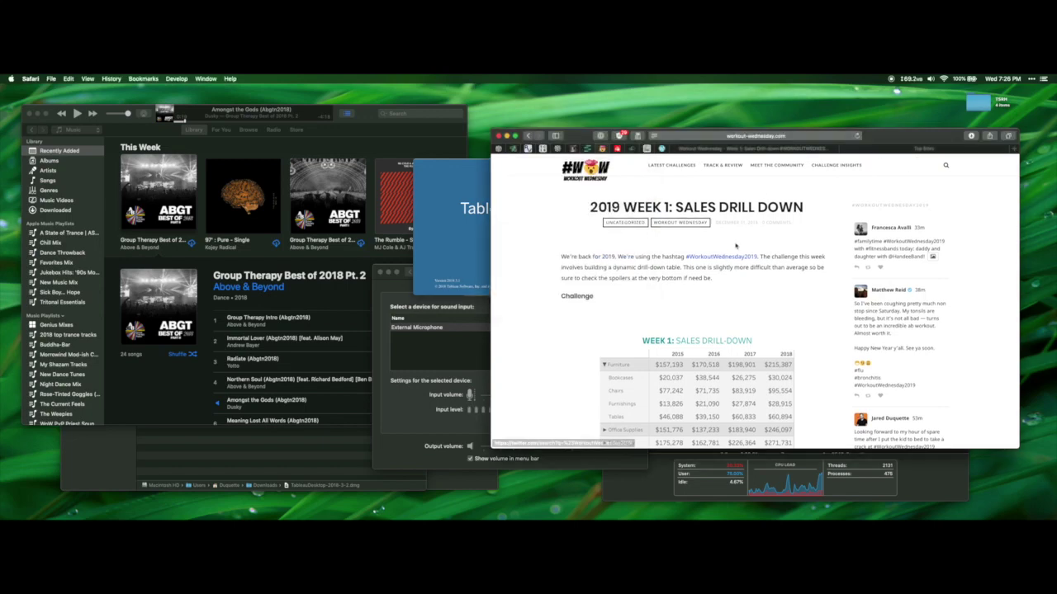
pyautogui.click(750, 154)
pyautogui.click(678, 252)
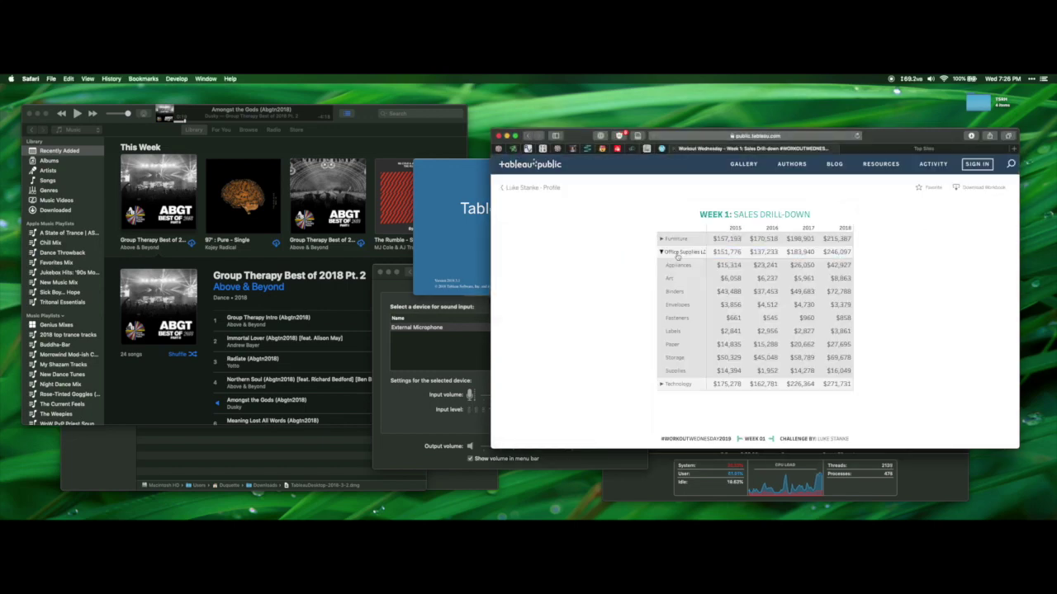
pyautogui.click(746, 225)
pyautogui.press('super+t')
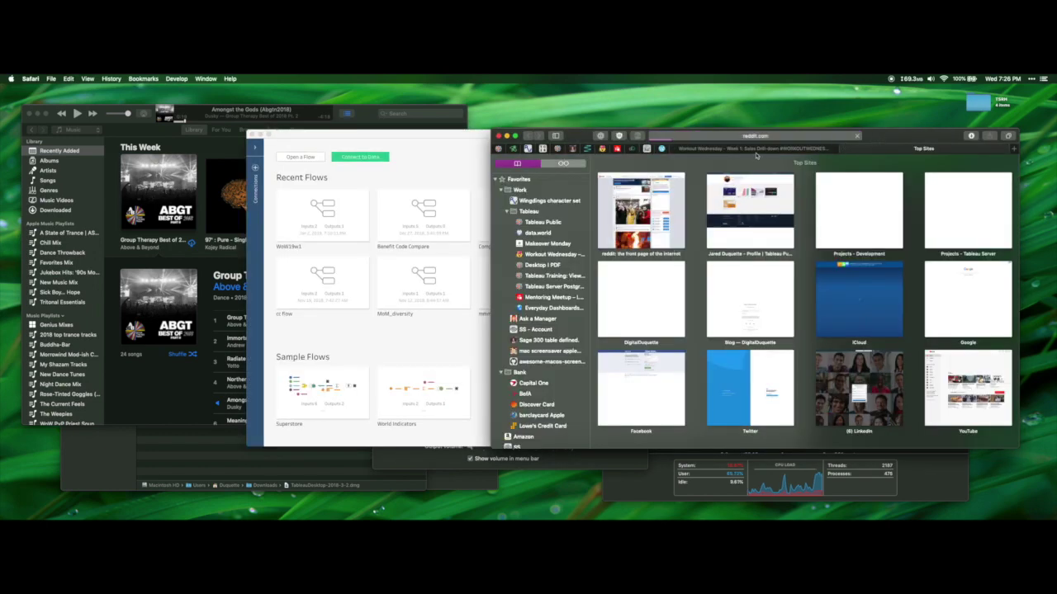
pyautogui.click(753, 149)
pyautogui.click(686, 253)
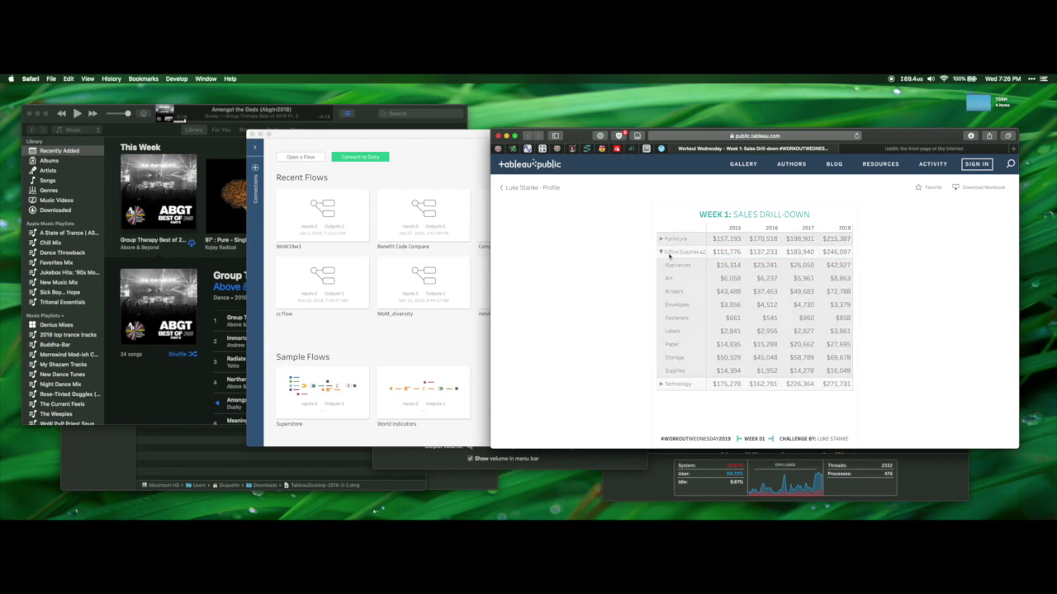
# Examine the accordion behaviour by expanding and collapsing Technology, Office Supplies and Furniture in the published table
pyautogui.click(670, 266)
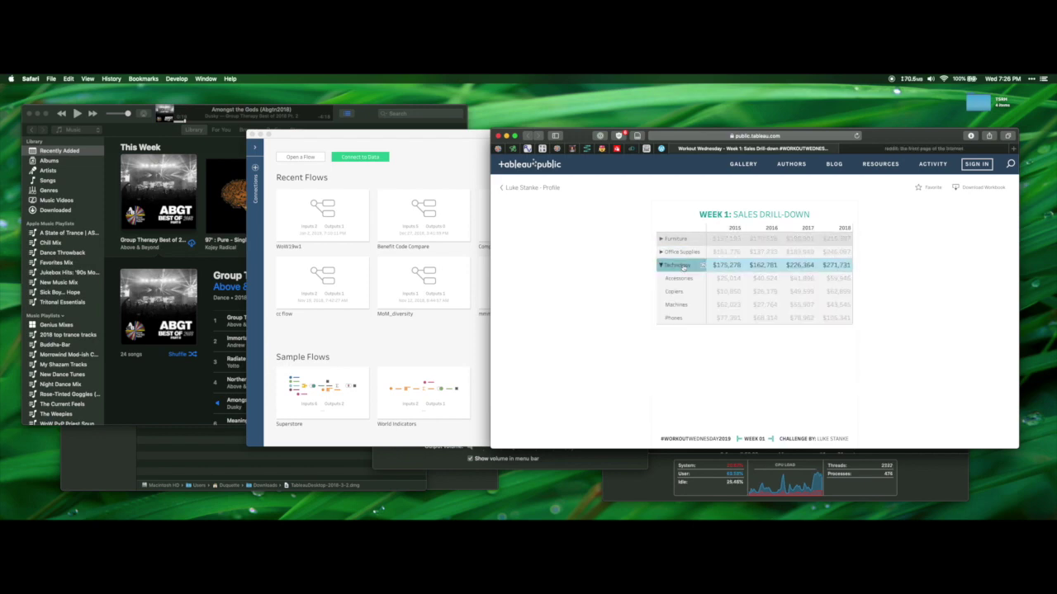
pyautogui.click(685, 268)
pyautogui.click(684, 268)
pyautogui.click(682, 269)
pyautogui.click(678, 252)
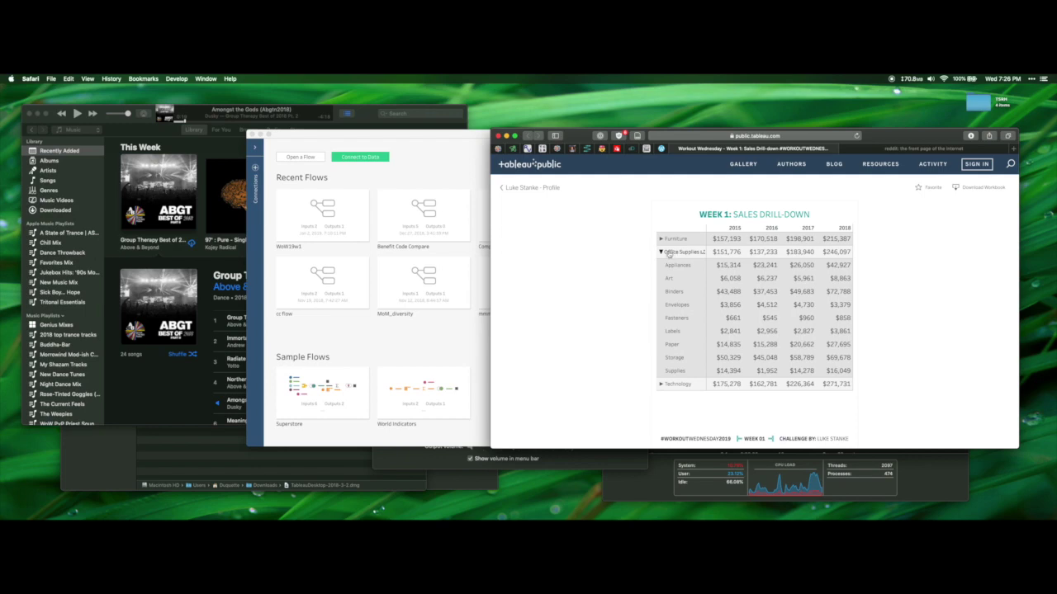
pyautogui.click(673, 255)
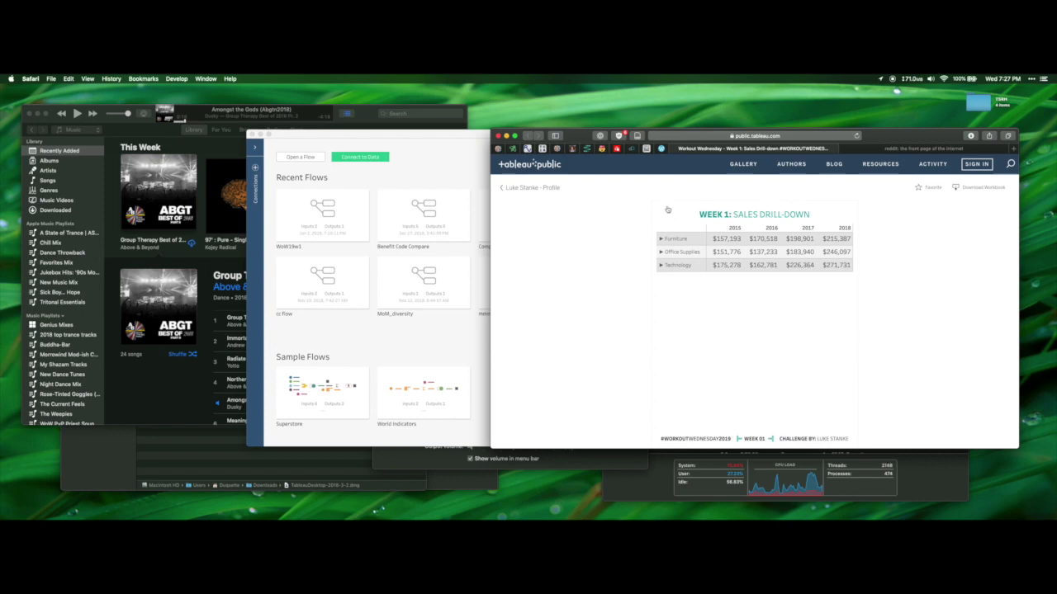
pyautogui.click(681, 243)
pyautogui.click(680, 241)
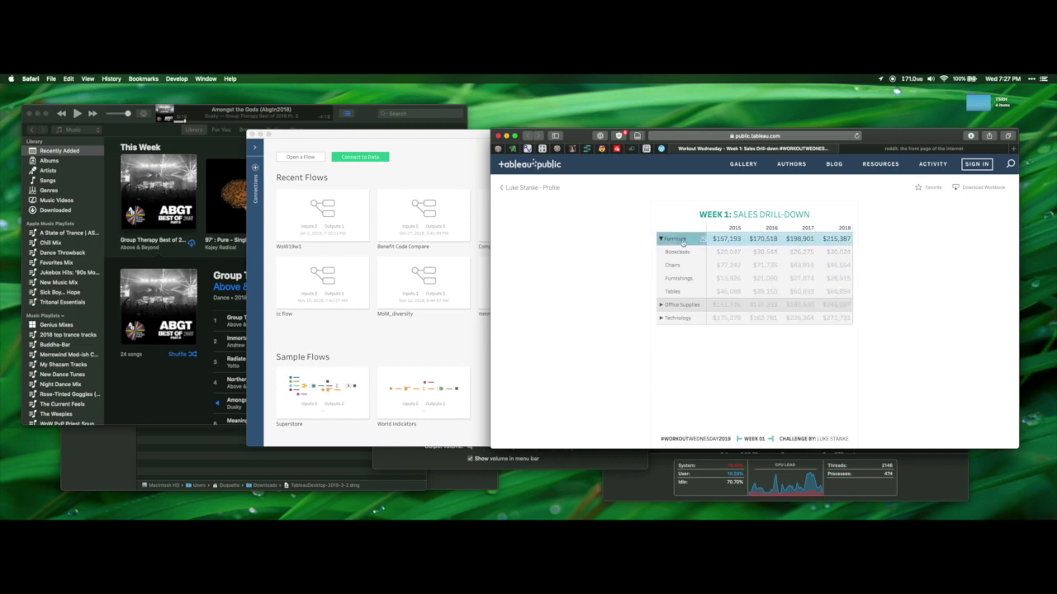
pyautogui.click(680, 242)
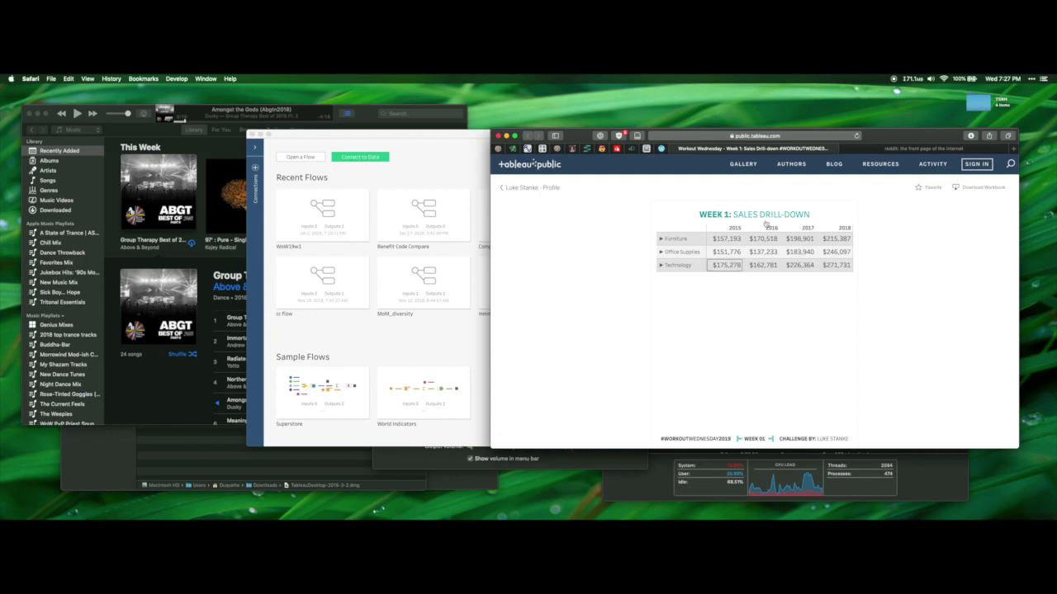
# In Tableau Prep, connect to the Excel file Sample - Superstore.xls from the 2018.3 en_US-US datasources folder and add its Orders table to the flow
pyautogui.click(412, 139)
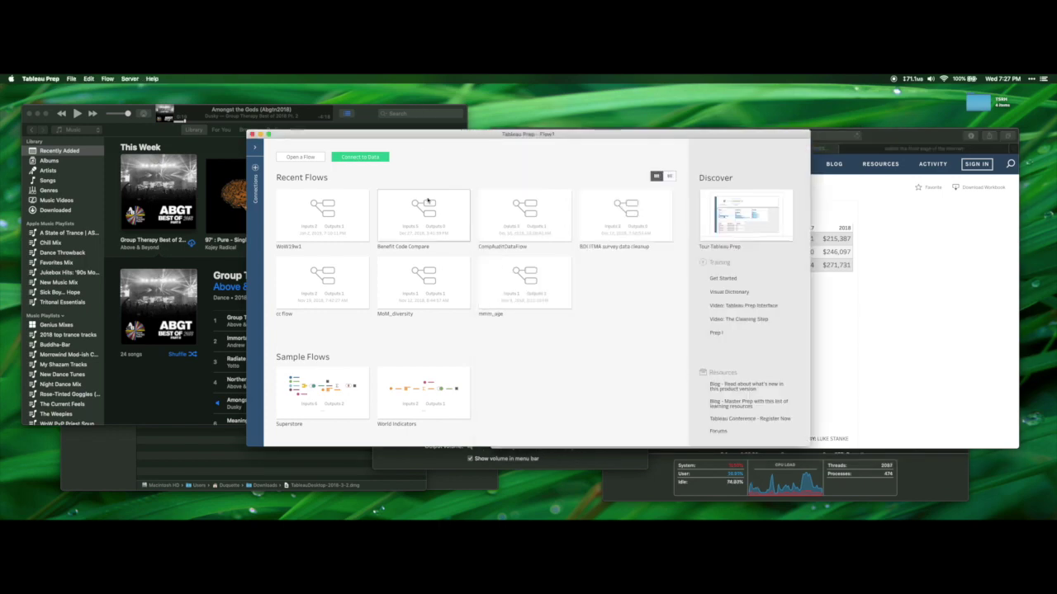
pyautogui.click(256, 169)
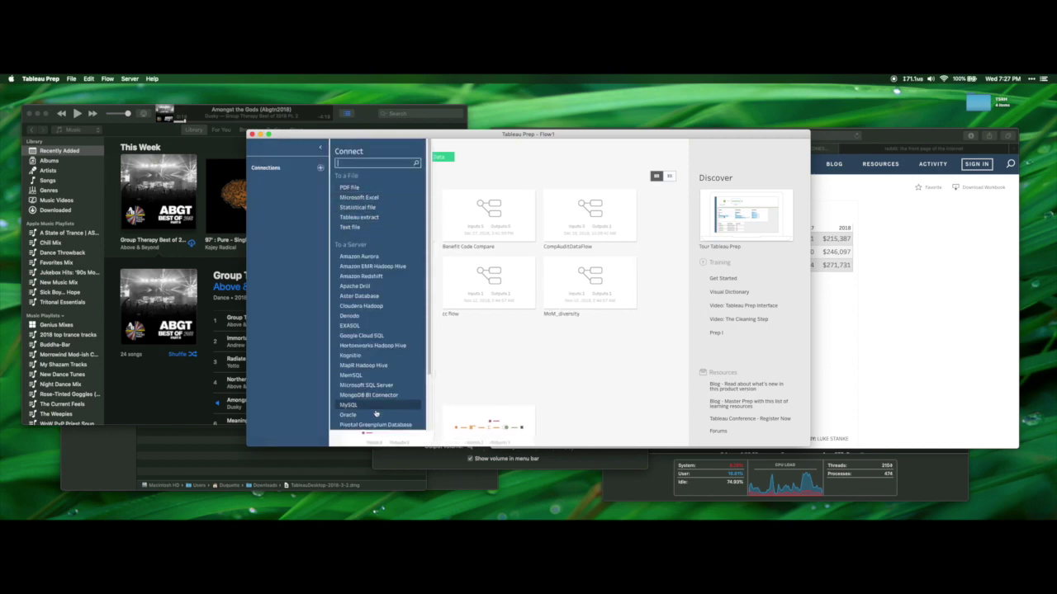
pyautogui.click(384, 198)
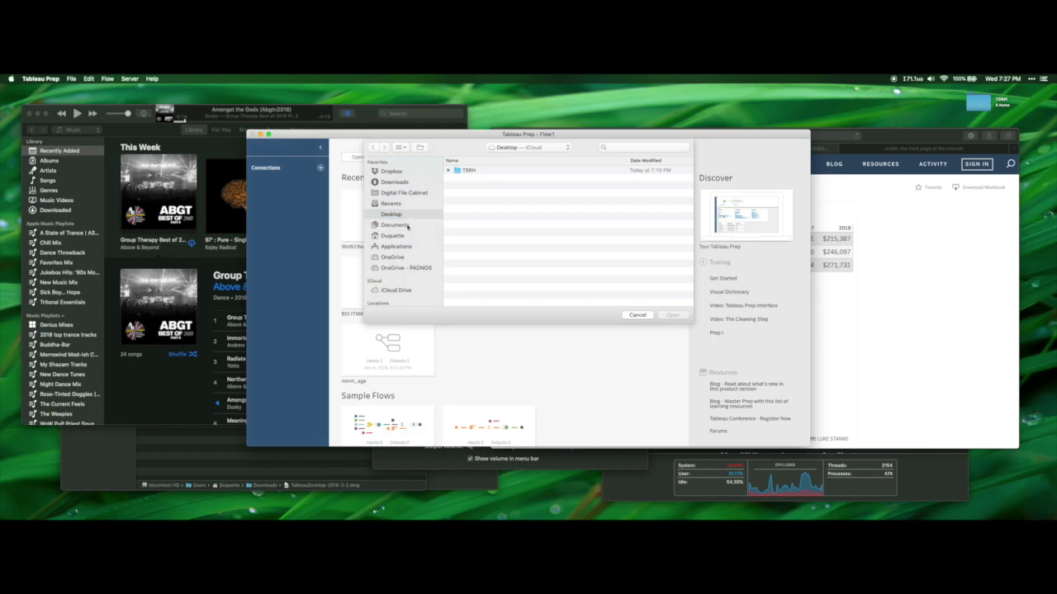
pyautogui.click(402, 226)
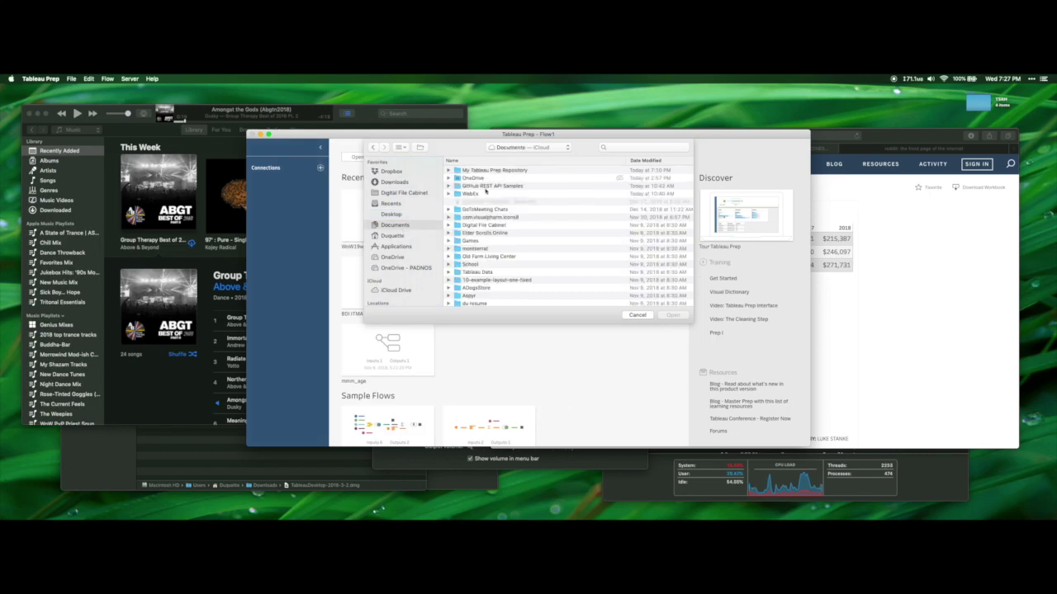
pyautogui.scroll(-3, 482, 279)
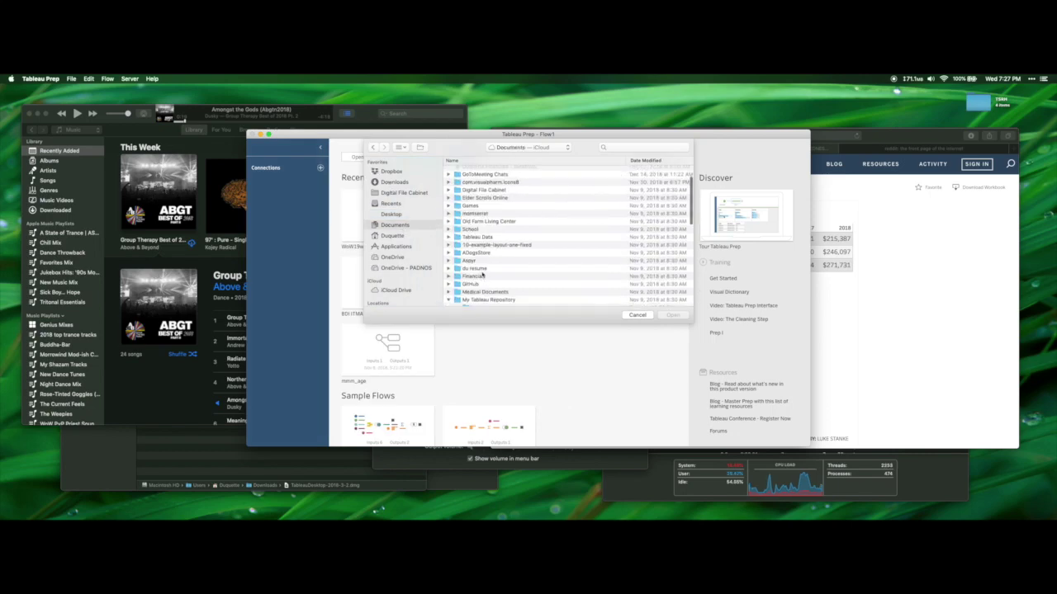
pyautogui.scroll(-3, 489, 284)
pyautogui.scroll(-5, 471, 257)
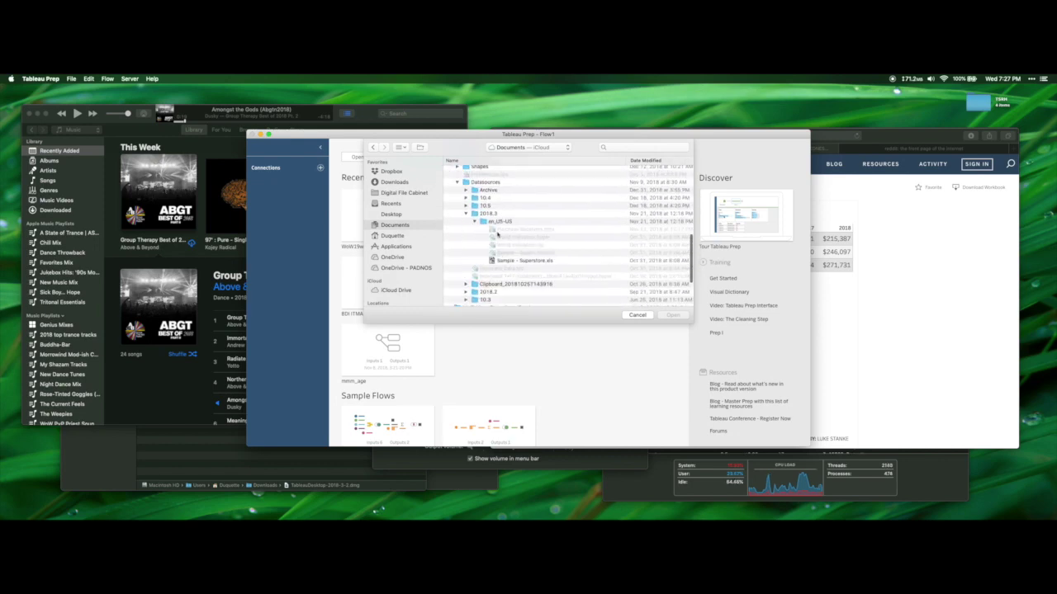
pyautogui.click(515, 260)
pyautogui.click(674, 314)
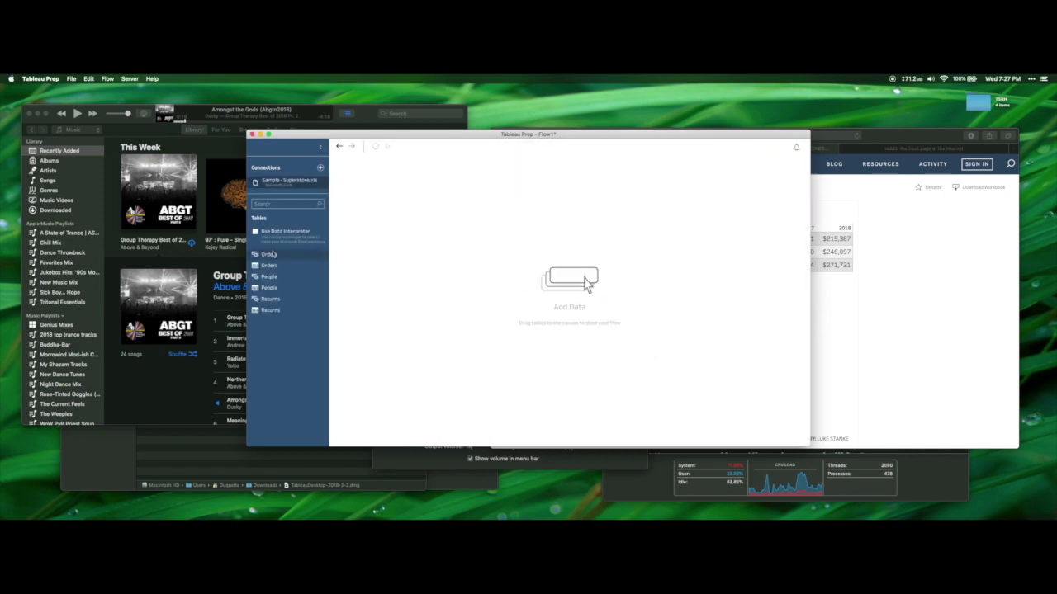
pyautogui.moveTo(272, 256); pyautogui.dragTo(396, 256)
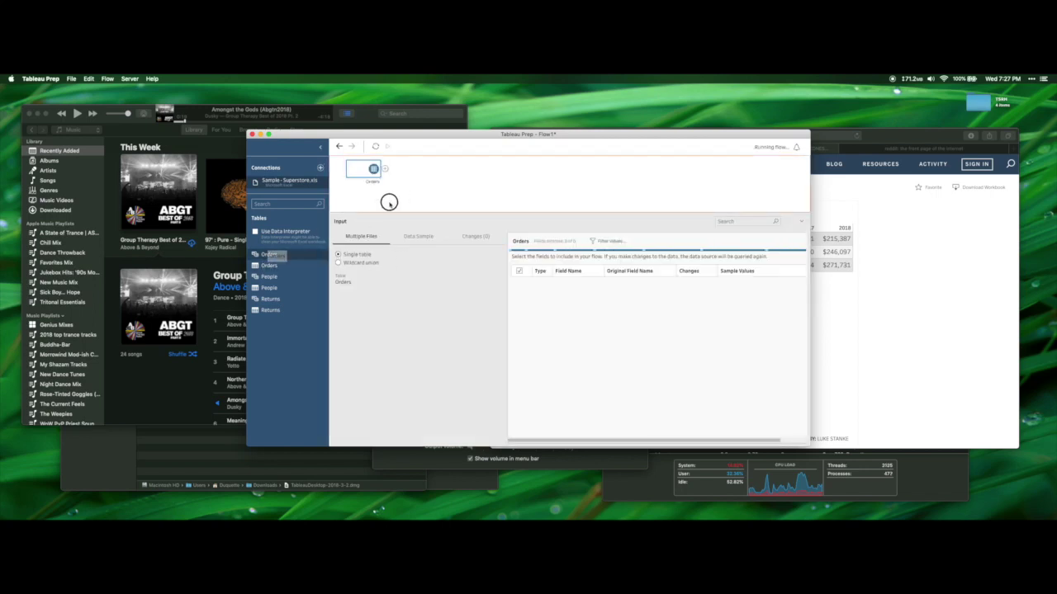
# Add a second copy of the Orders table to the flow and enlarge the Tableau Prep window
pyautogui.doubleClick(395, 134)
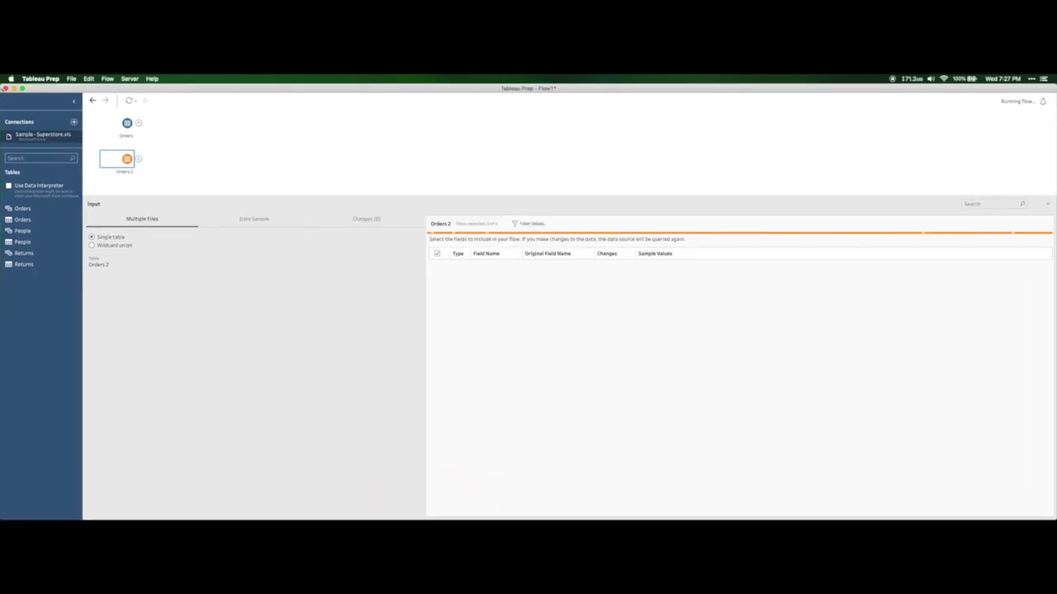
pyautogui.moveTo(2, 86); pyautogui.dragTo(246, 100)
pyautogui.click(319, 196)
pyautogui.click(317, 150)
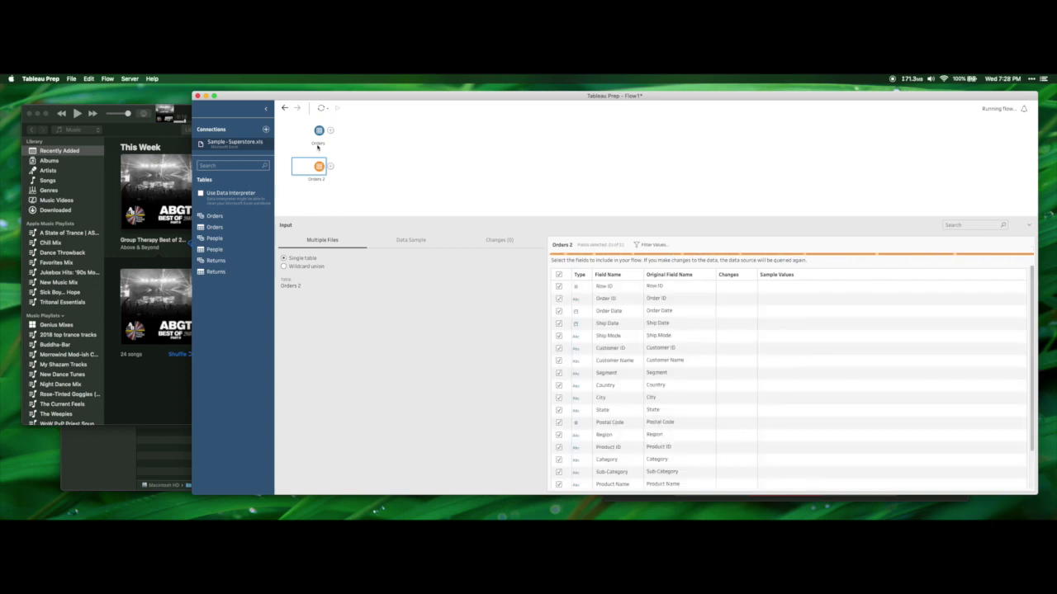
# Rename the two Orders input steps as "Orders - Category" and "Orders - SubCategory"
pyautogui.rightClick(317, 147)
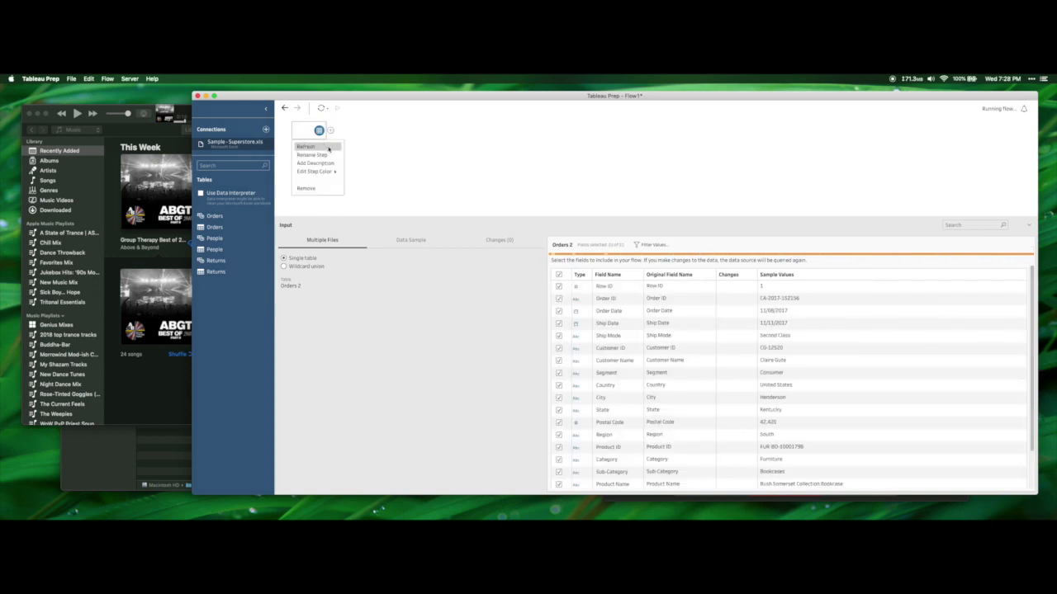
pyautogui.click(318, 155)
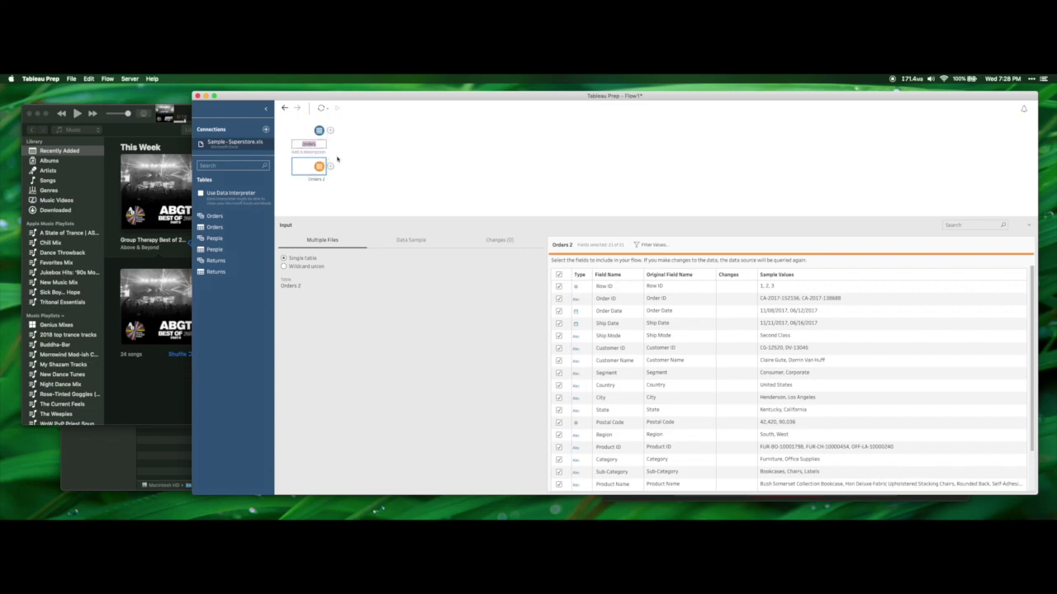
pyautogui.write('ders - Category')
pyautogui.press('Return')
pyautogui.rightClick(317, 178)
pyautogui.click(328, 191)
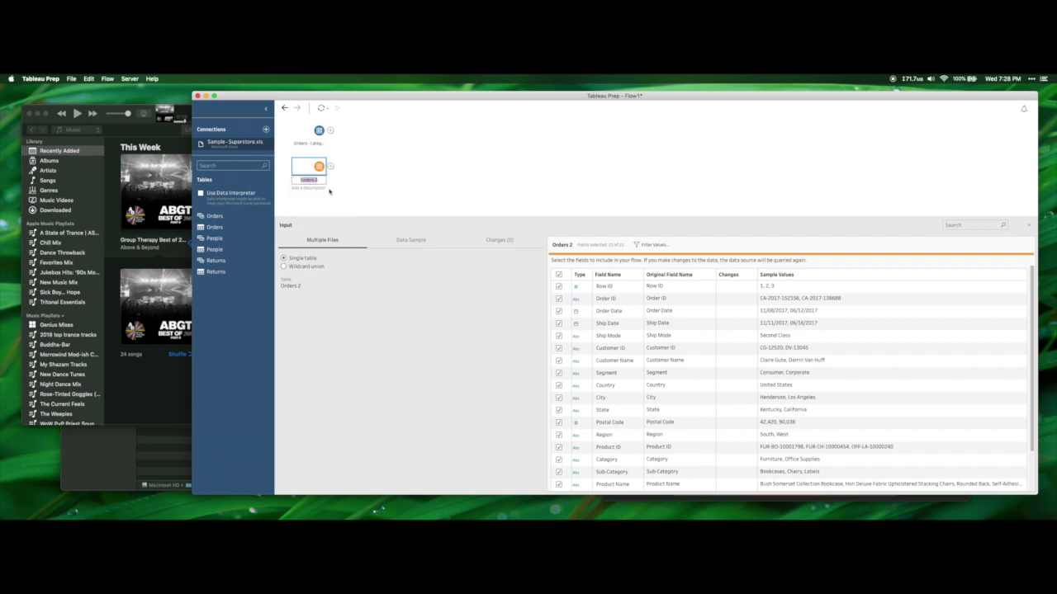
pyautogui.write('Orders - SubCategory')
pyautogui.press('Return')
# Add a cleaning step after the Orders - Category input with a calculated field named Source that returns the text "Category"
pyautogui.click(330, 131)
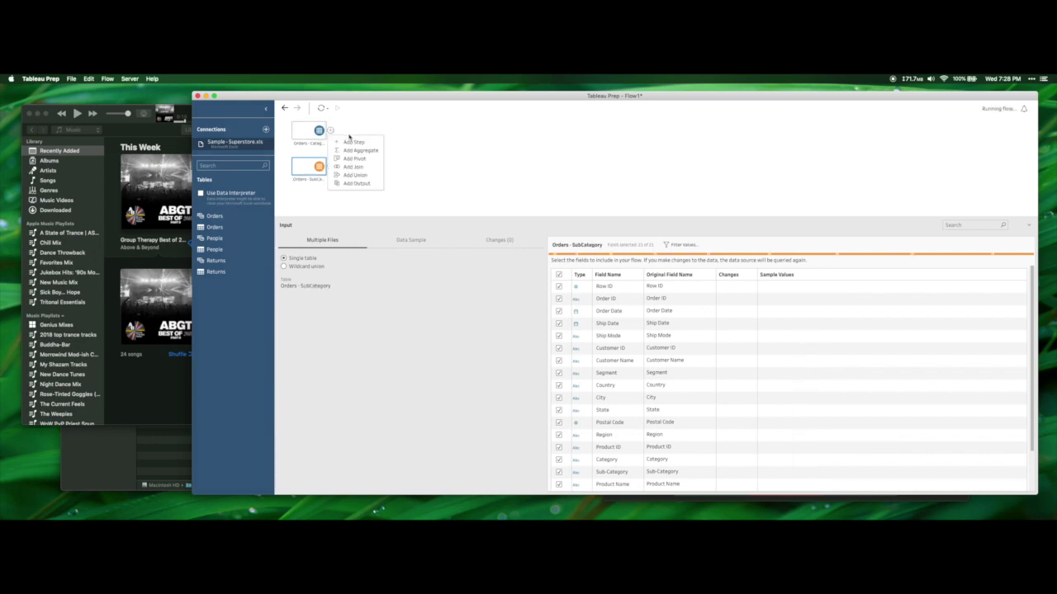
pyautogui.click(353, 142)
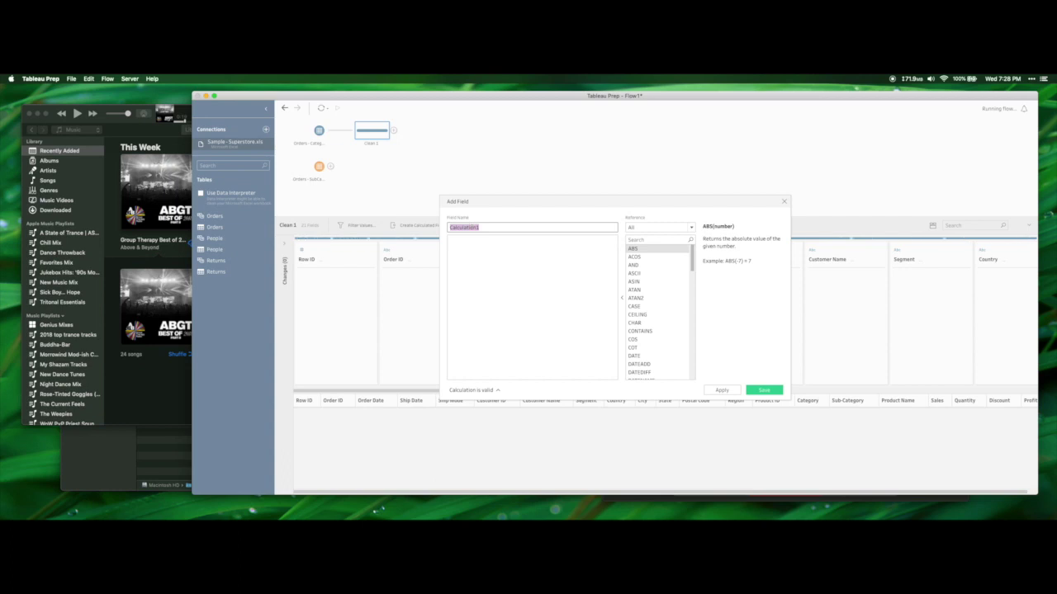
pyautogui.write('Source')
pyautogui.click(473, 248)
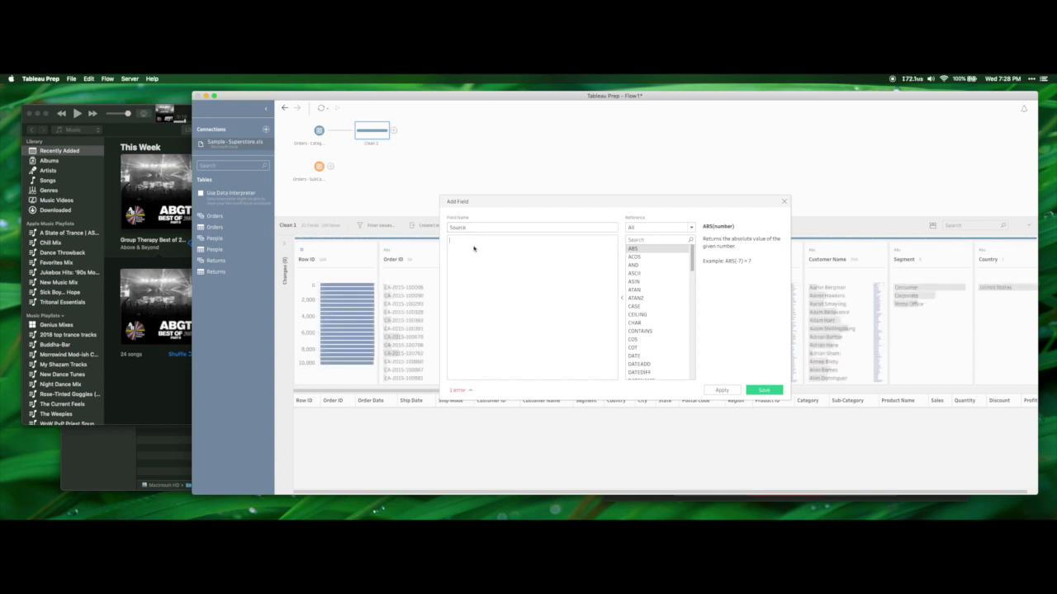
pyautogui.write('[EST')
pyautogui.write('"Category"')
pyautogui.click(758, 390)
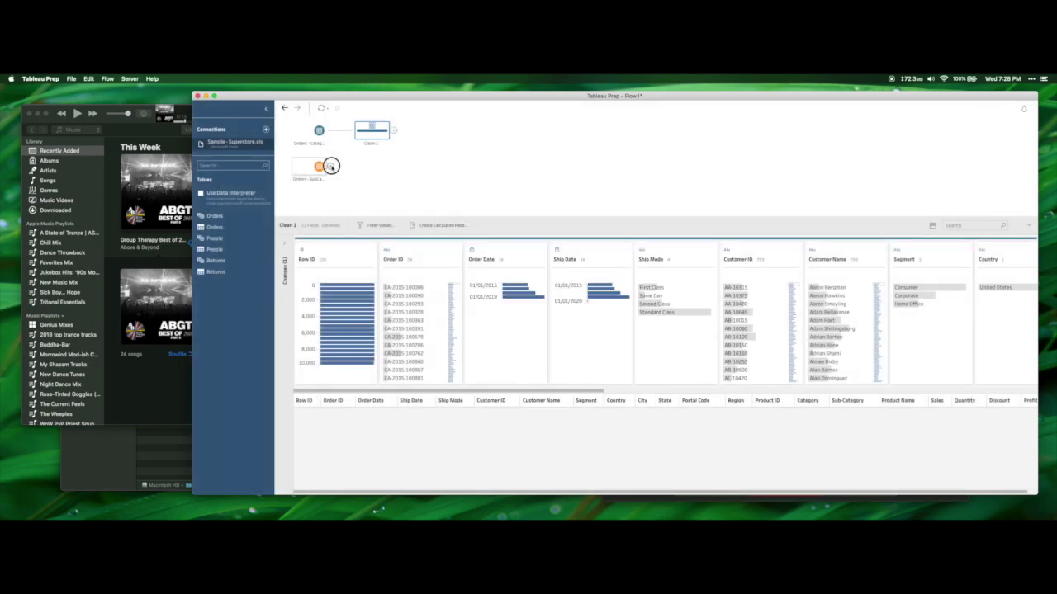
# Add a cleaning step after the Orders - SubCategory input with a calculated field named Source that returns the text "SubCat"
pyautogui.click(331, 167)
pyautogui.click(358, 178)
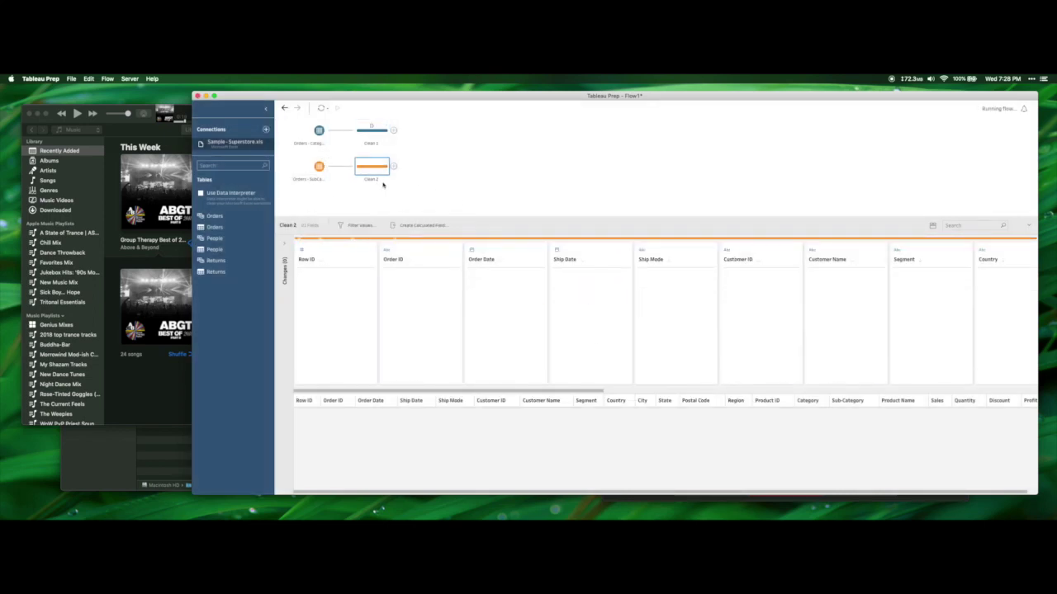
pyautogui.click(417, 224)
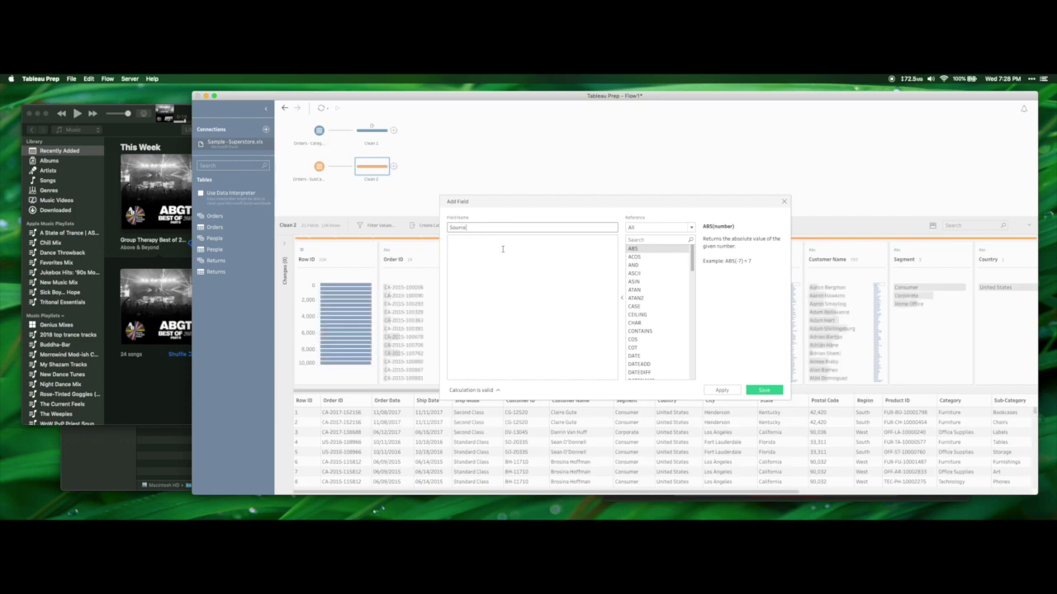
pyautogui.write('Source')
pyautogui.click(495, 245)
pyautogui.write('STR ("')
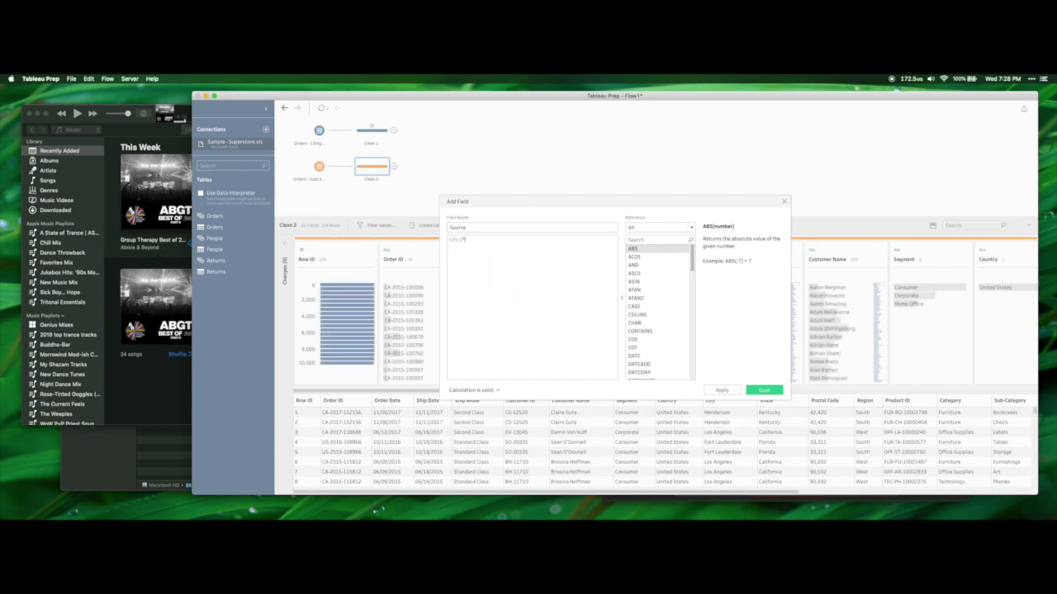
pyautogui.write('SuSuategor')
pyautogui.press('BackSpace')
pyautogui.press('BackSpace')
pyautogui.press('BackSpace')
pyautogui.press('BackSpace')
pyautogui.write(']')
pyautogui.click(764, 390)
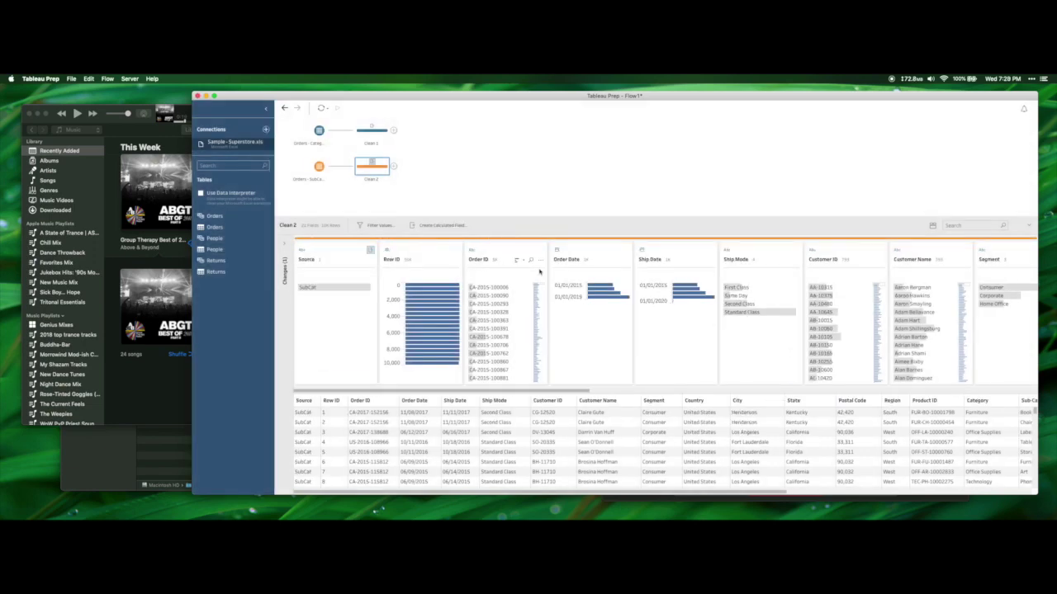
# Union the Clean 1 and Clean 2 steps, removing the redundant Union 1 step so that only Union 2 combines them
pyautogui.click(394, 168)
pyautogui.click(395, 169)
pyautogui.click(394, 168)
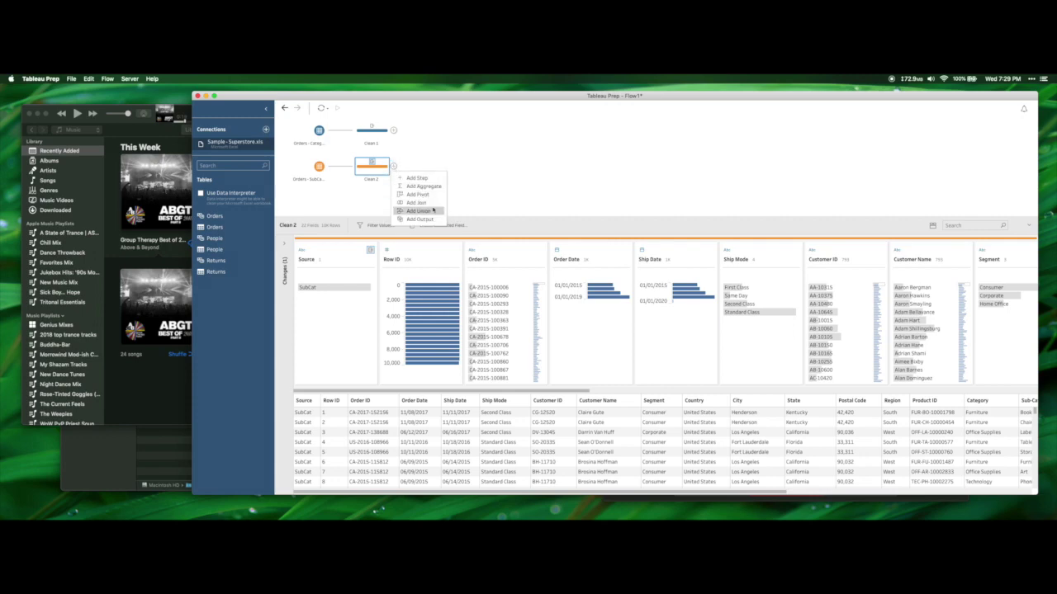
pyautogui.click(431, 211)
pyautogui.moveTo(393, 132); pyautogui.dragTo(439, 204)
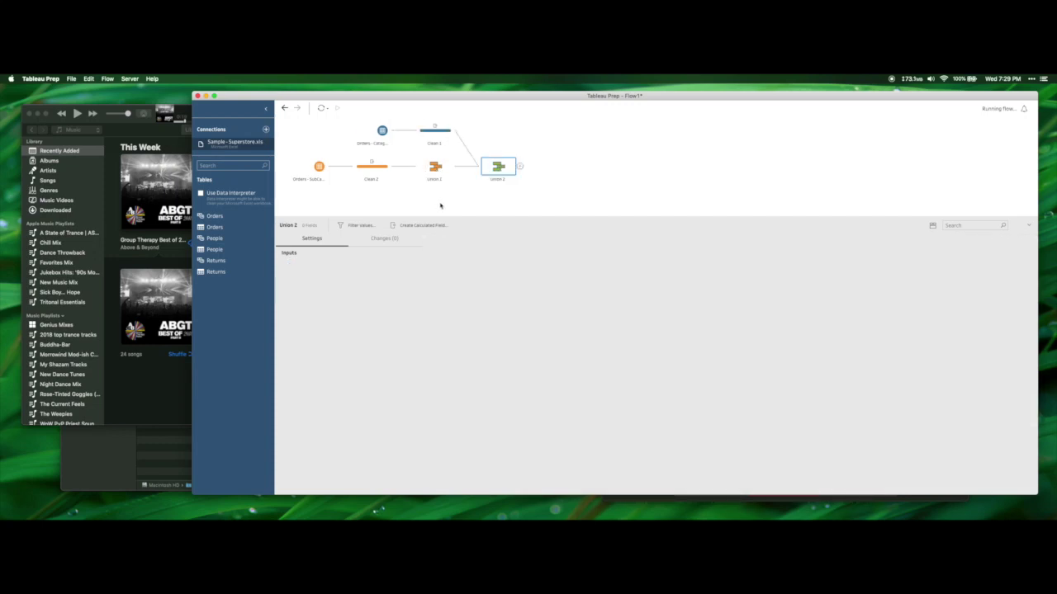
pyautogui.rightClick(435, 167)
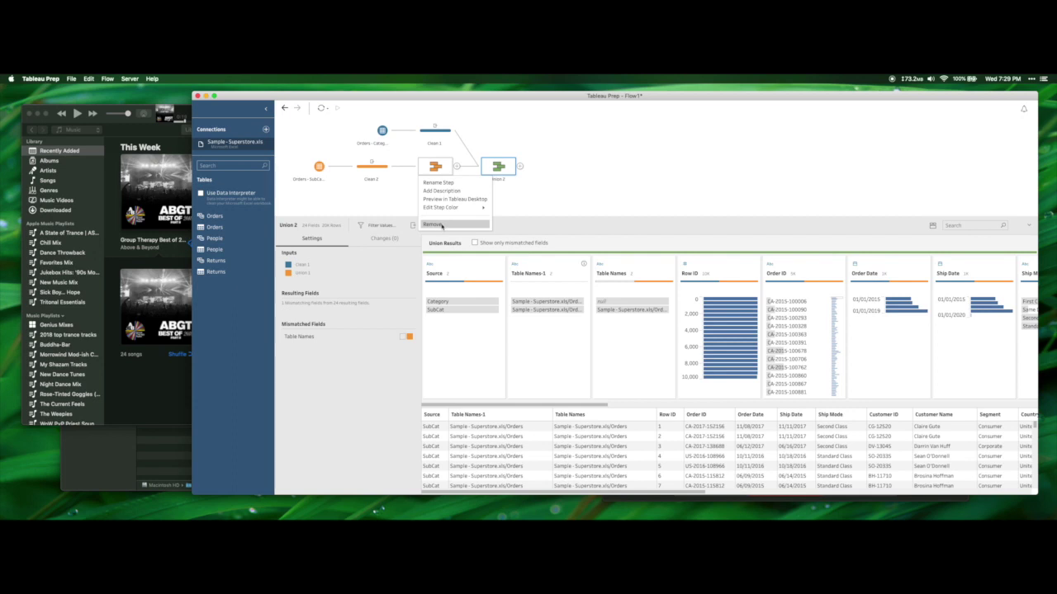
pyautogui.click(440, 225)
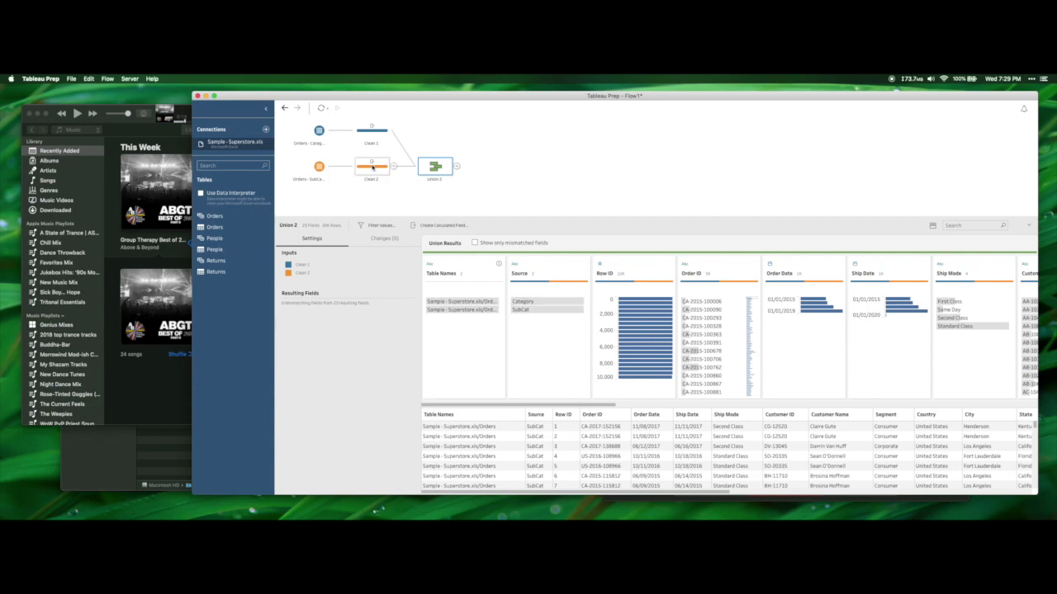
# Add an output after Union 2 that saves to the Desktop as WoW19w1.hyper, and run the flow
pyautogui.click(456, 166)
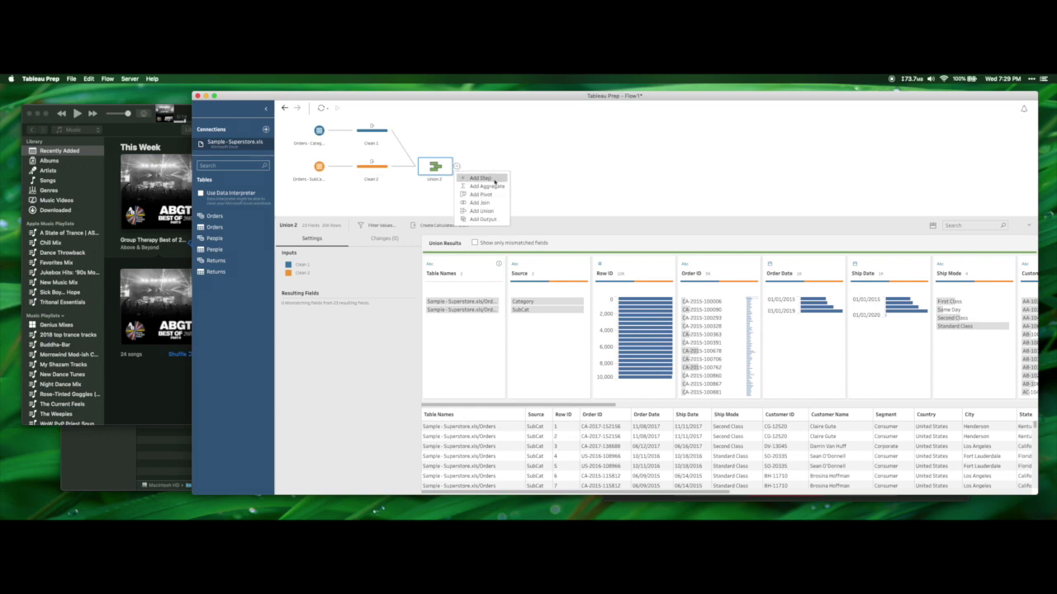
pyautogui.click(483, 218)
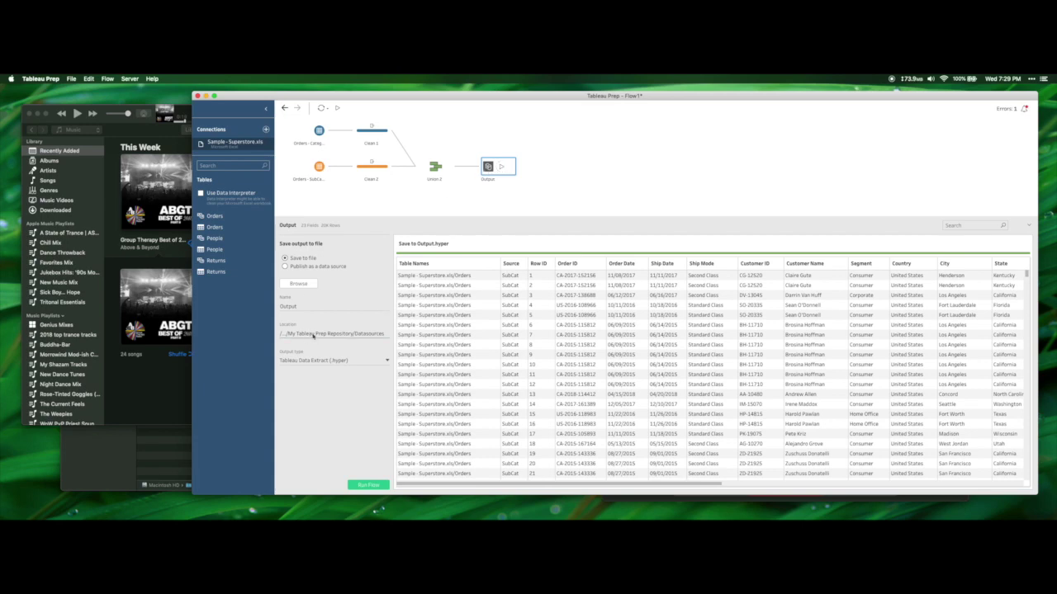
pyautogui.click(301, 285)
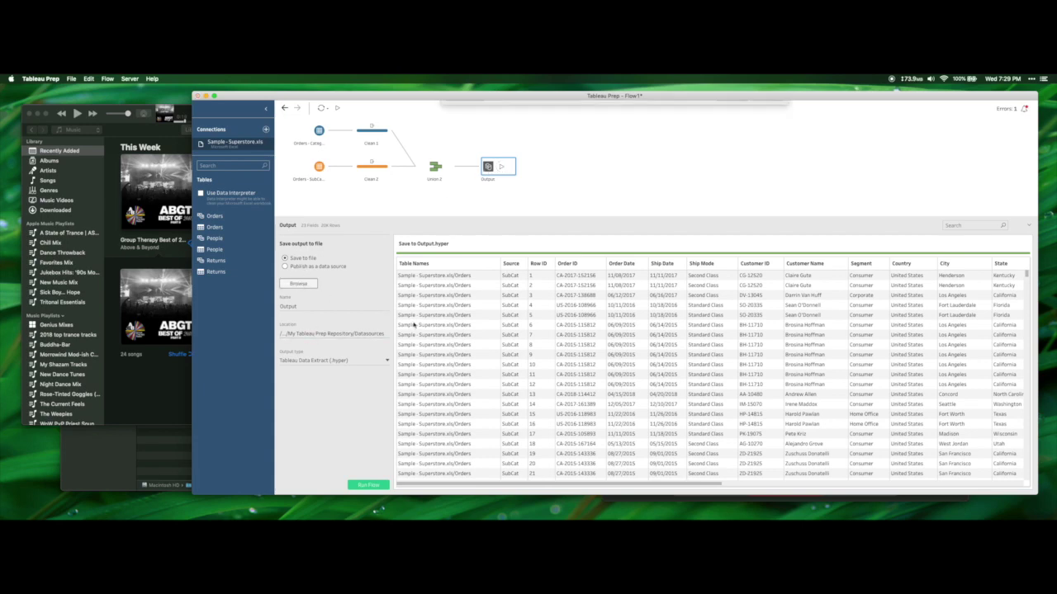
pyautogui.click(484, 197)
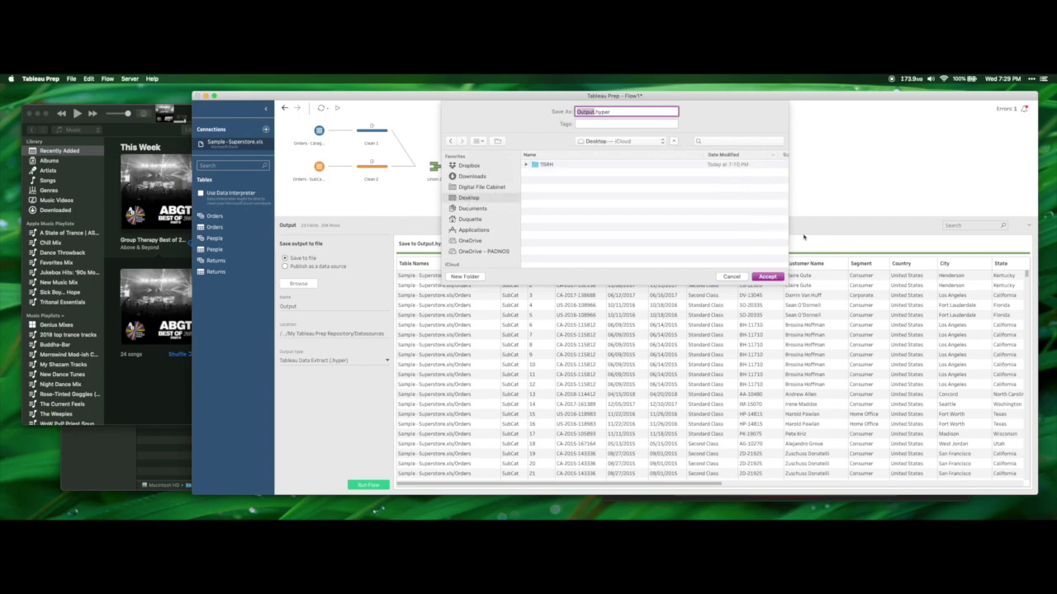
pyautogui.write('WoW 19w1')
pyautogui.click(768, 277)
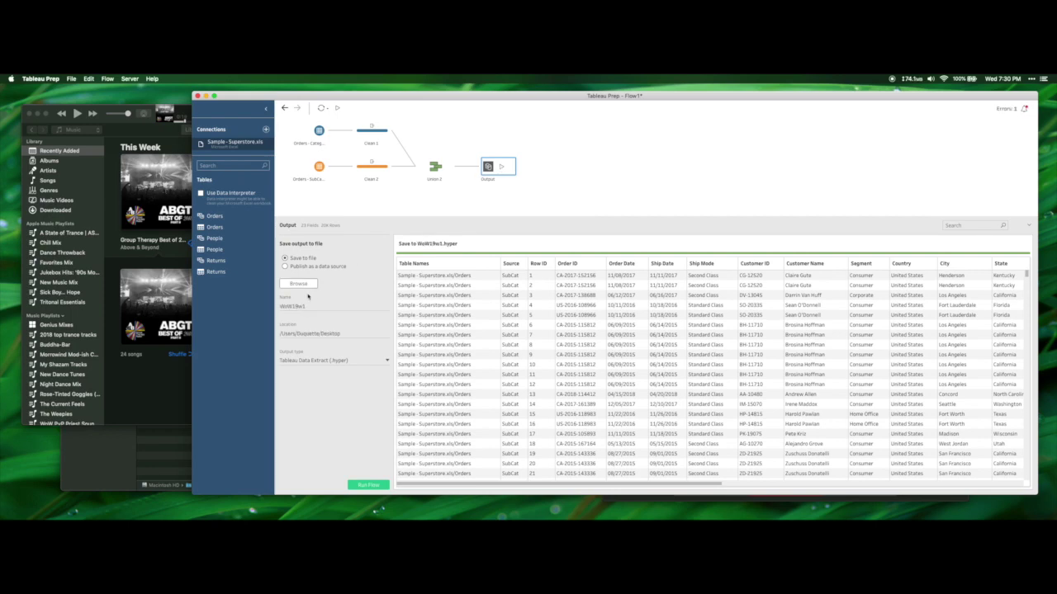
pyautogui.click(502, 168)
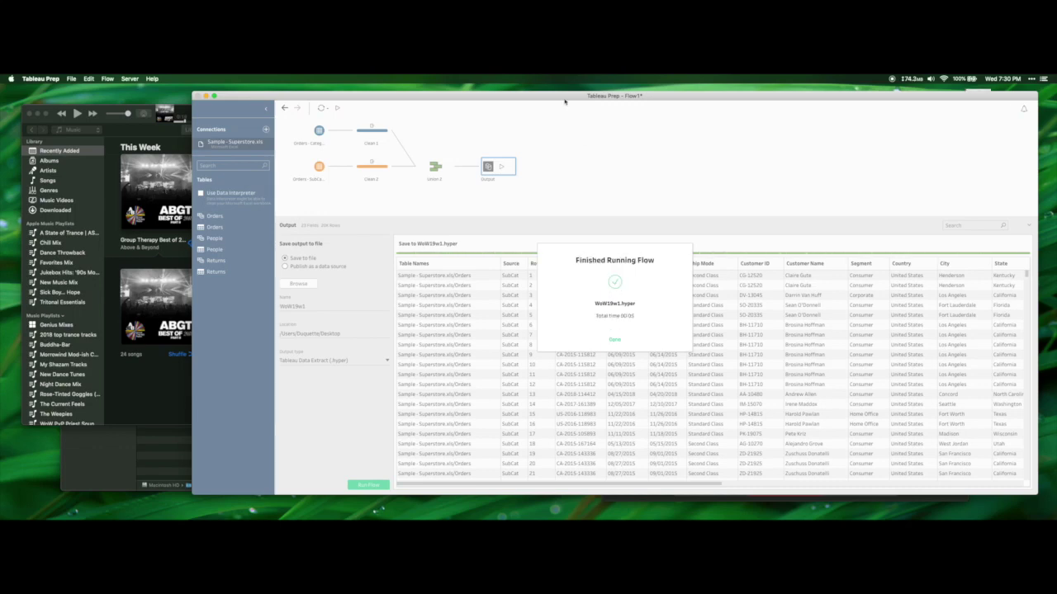
pyautogui.click(615, 340)
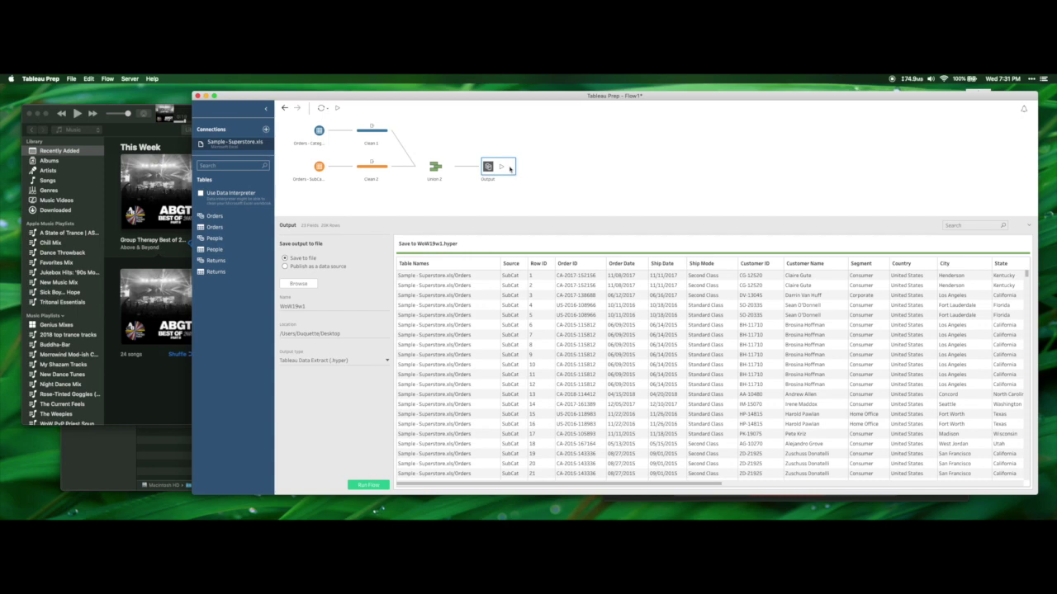
# Save the flow to the Desktop as WoW19w1
pyautogui.click(72, 79)
pyautogui.click(91, 117)
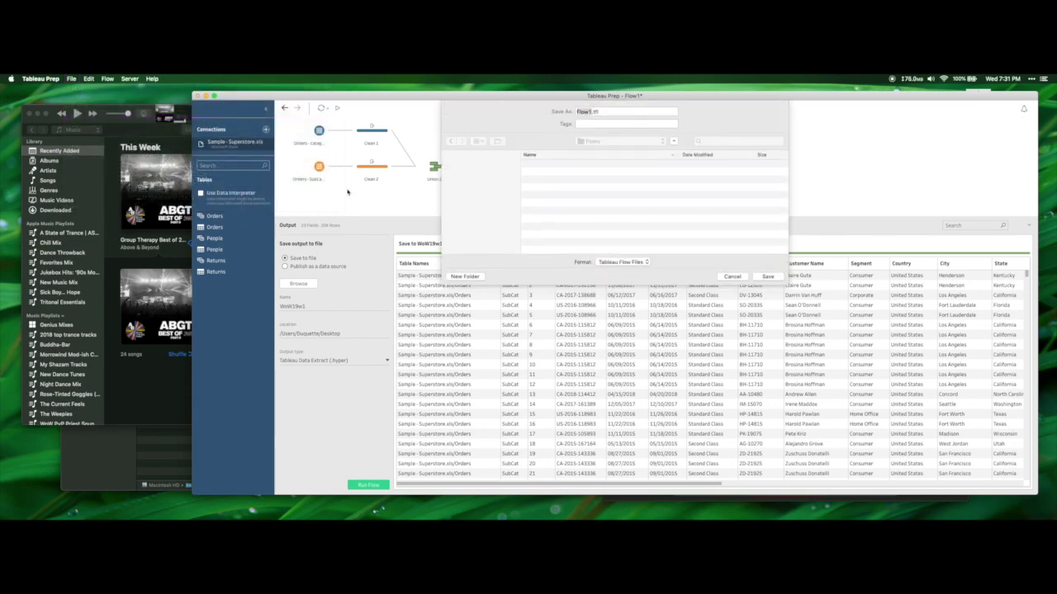
pyautogui.click(472, 176)
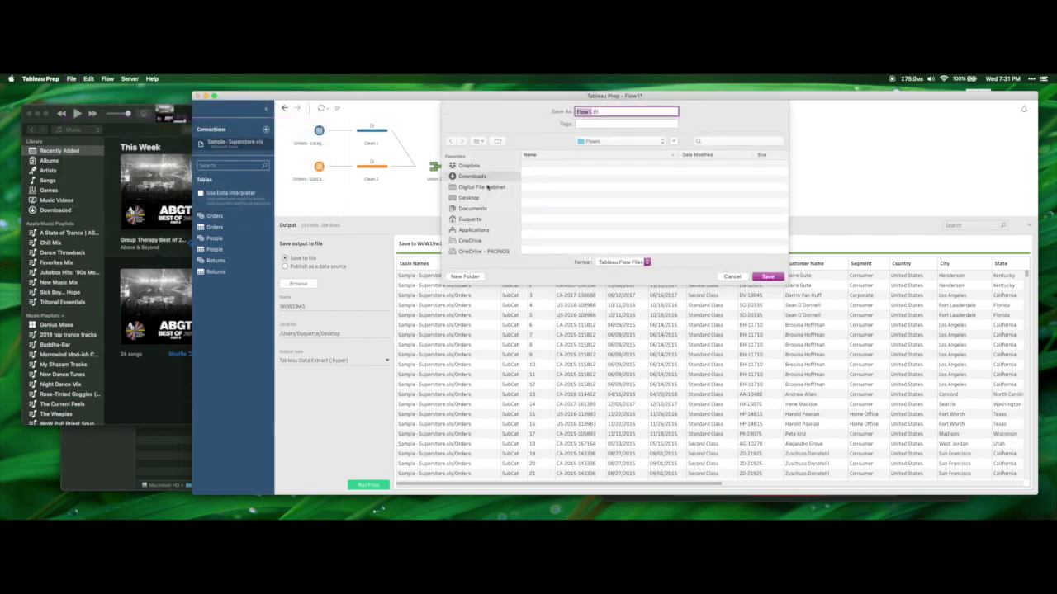
pyautogui.click(477, 186)
pyautogui.click(469, 198)
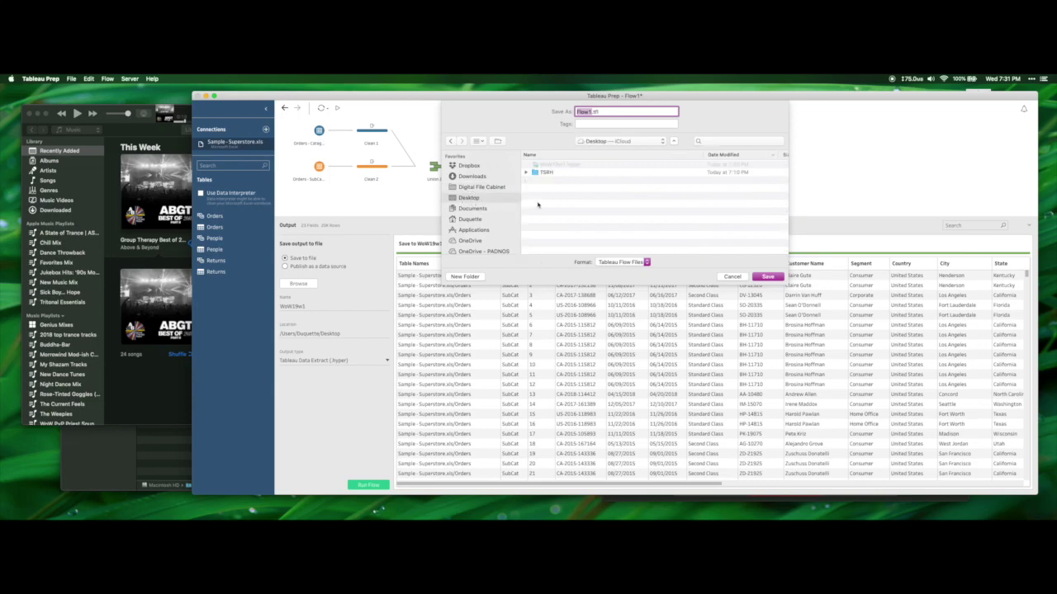
pyautogui.write('WoW19')
pyautogui.click(765, 276)
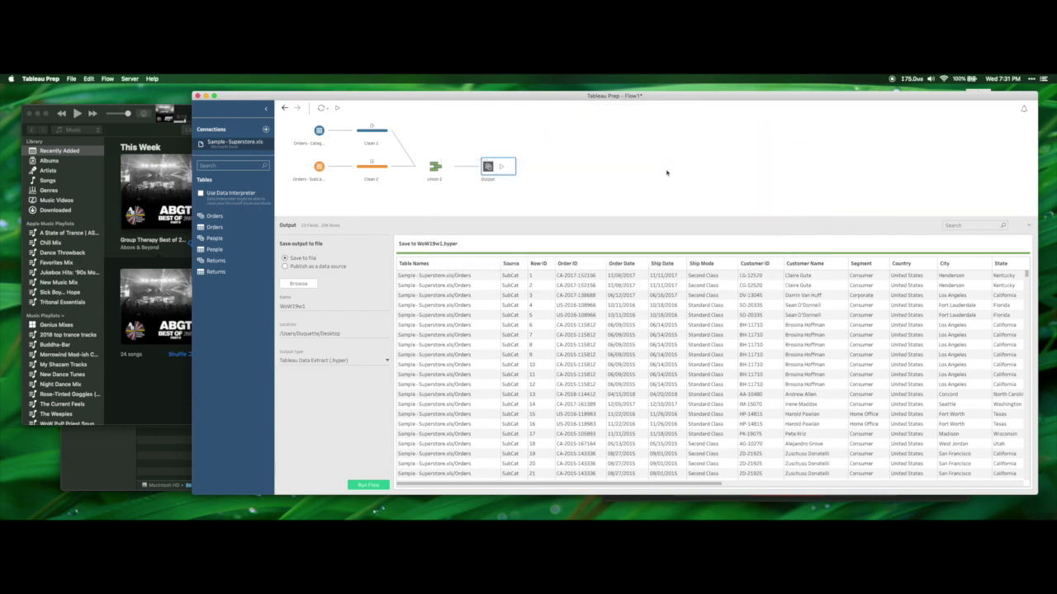
# Search the computer for Tableau Desktop and launch Tableau Desktop 2018.3
pyautogui.press('super+space')
pyautogui.write('tableau')
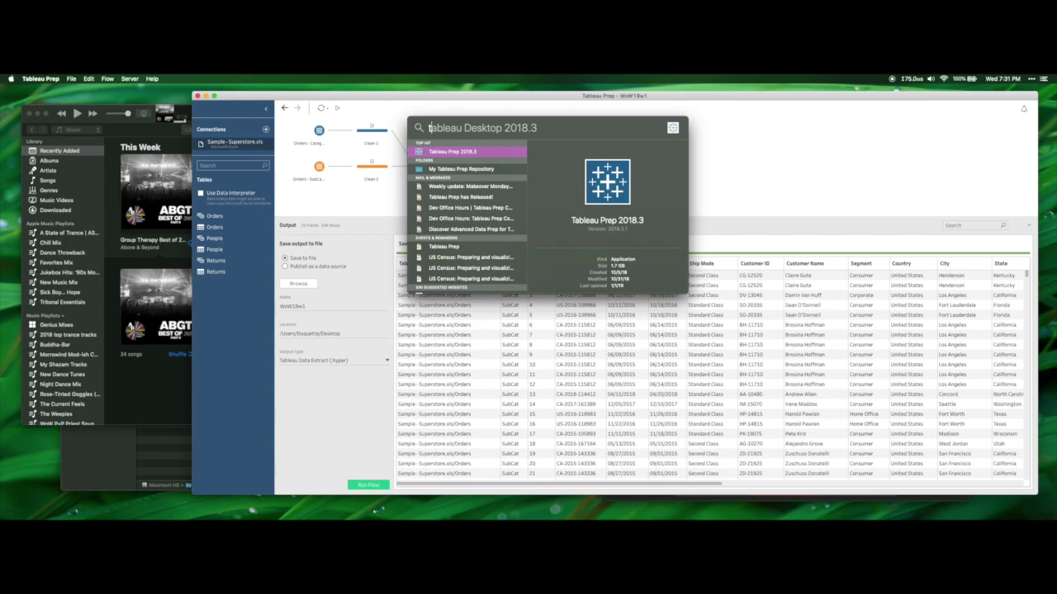
pyautogui.write(' desk')
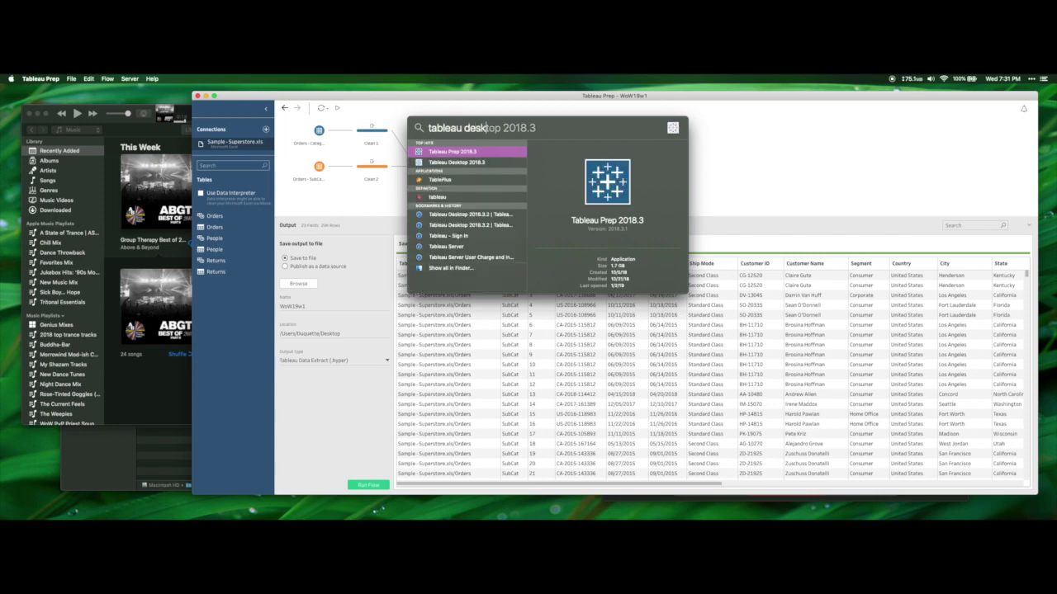
pyautogui.press('Return')
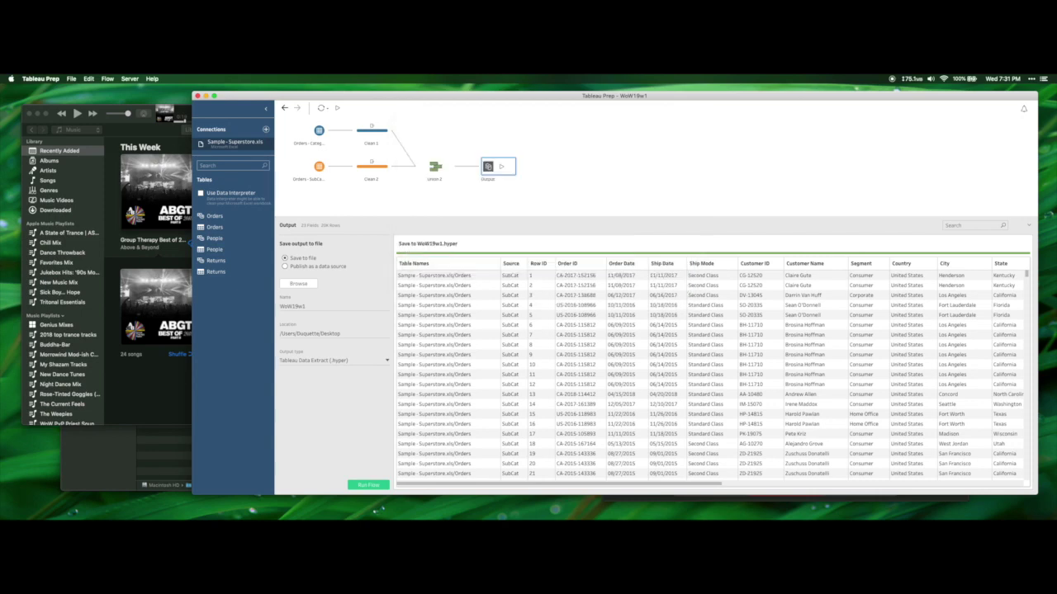
# Clear the Tableau Prep window from view and reposition the Safari and Tableau Desktop windows
pyautogui.click(210, 94)
pyautogui.moveTo(612, 147); pyautogui.dragTo(121, 115)
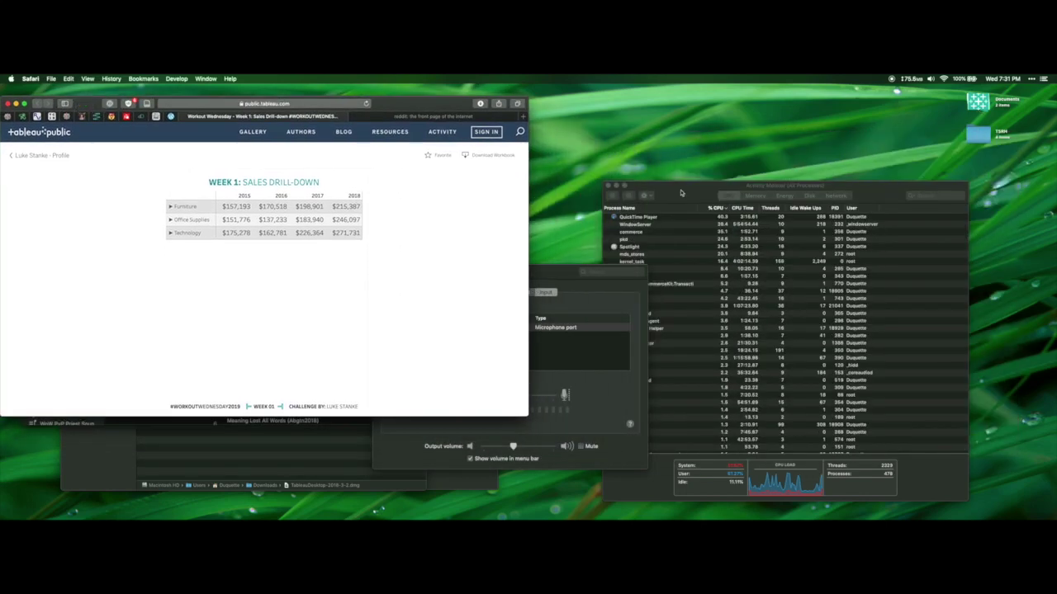
pyautogui.moveTo(12, 245)
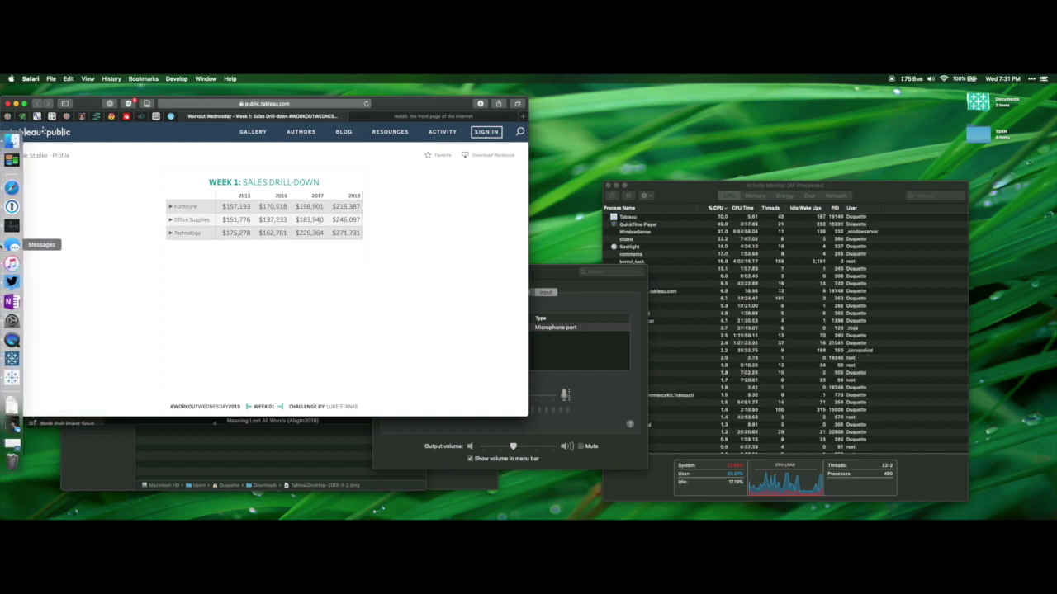
pyautogui.click(578, 207)
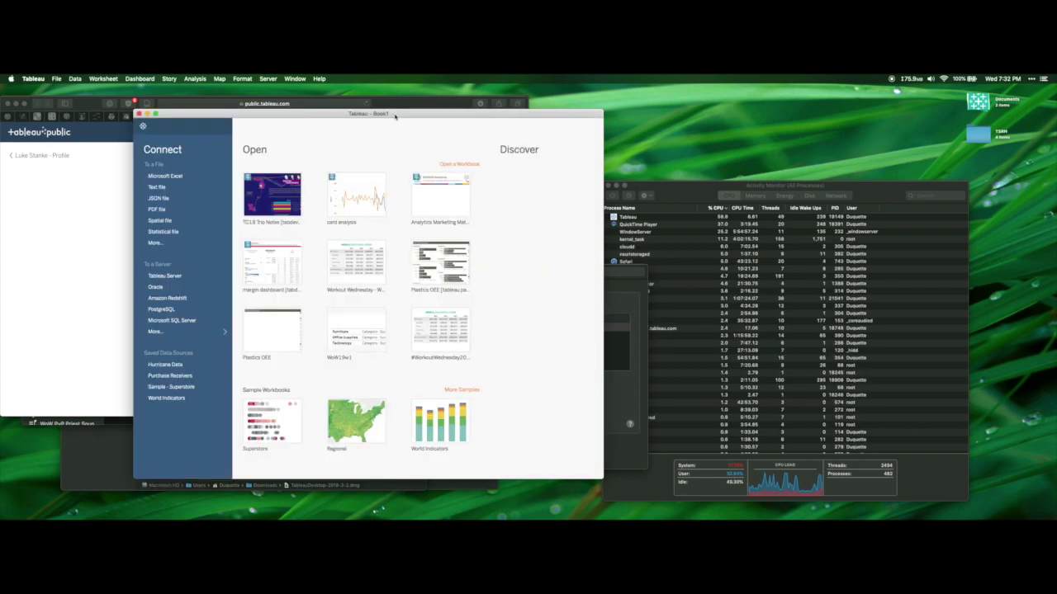
pyautogui.moveTo(393, 112); pyautogui.dragTo(369, 90)
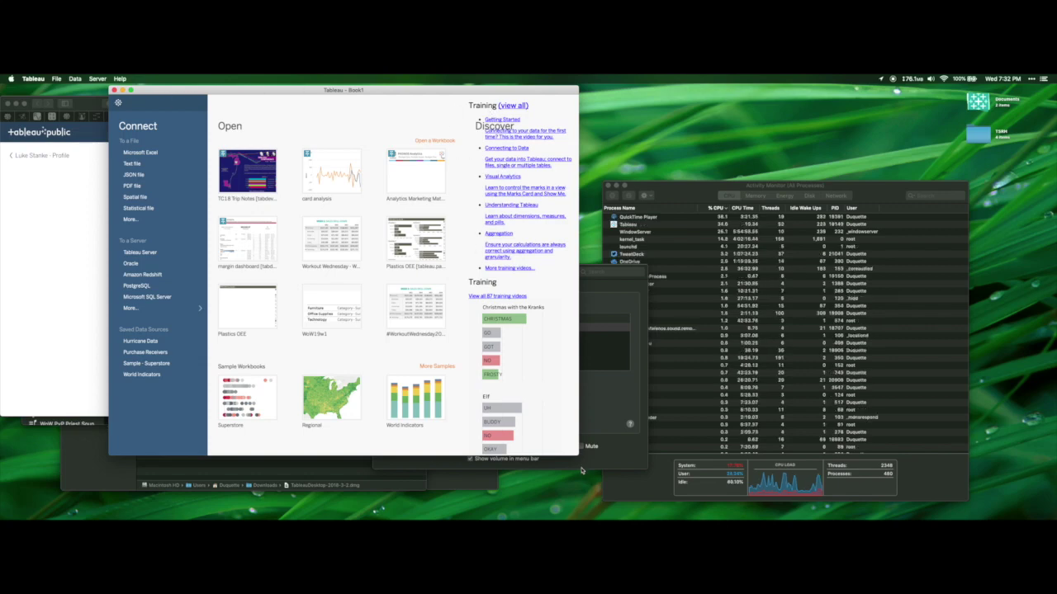
pyautogui.moveTo(576, 453); pyautogui.dragTo(692, 495)
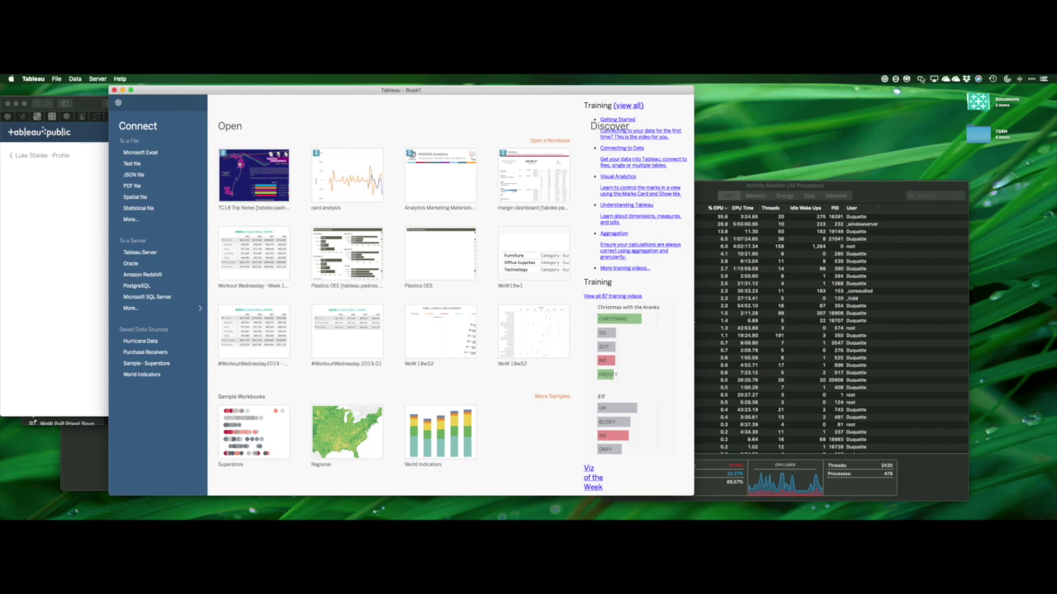
pyautogui.click(908, 78)
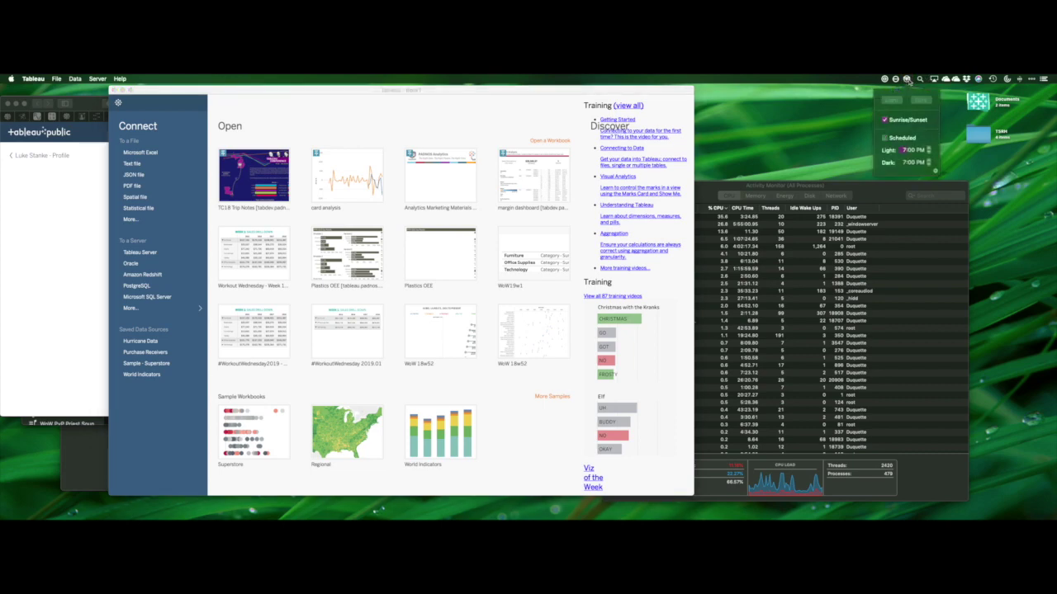
pyautogui.click(935, 172)
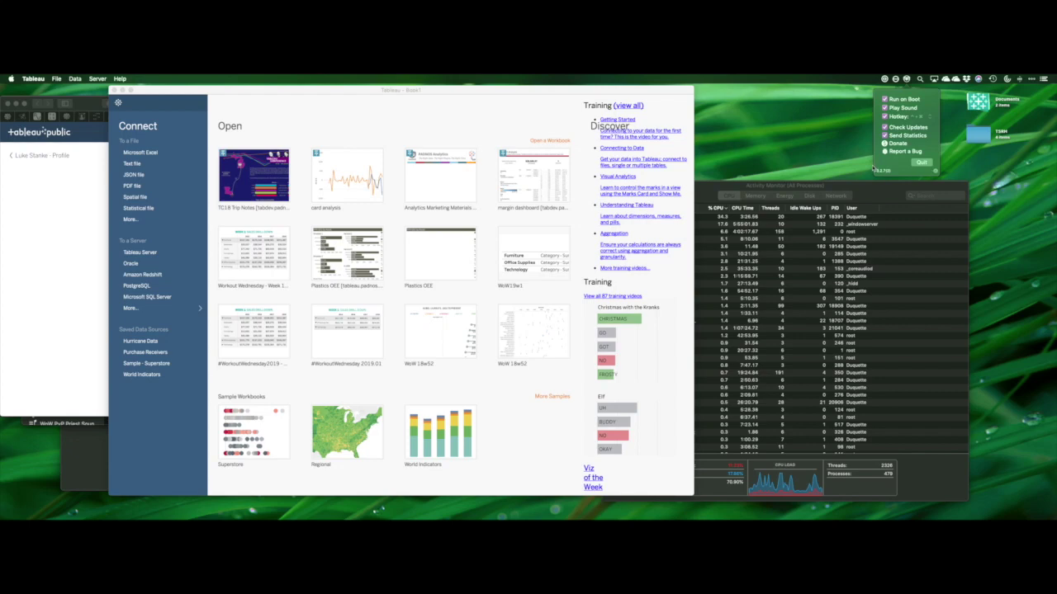
pyautogui.click(935, 172)
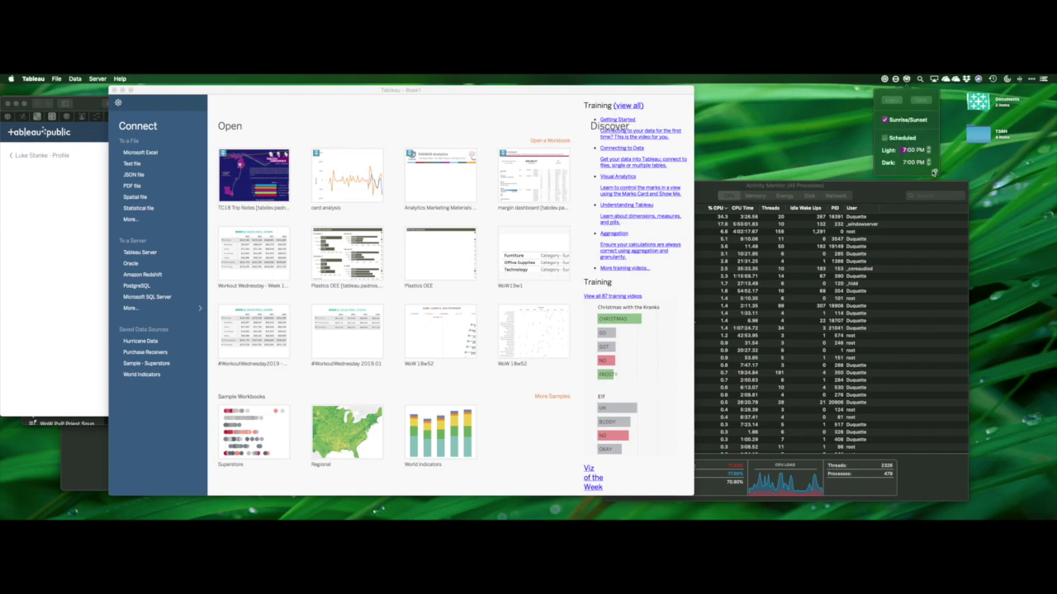
pyautogui.click(907, 79)
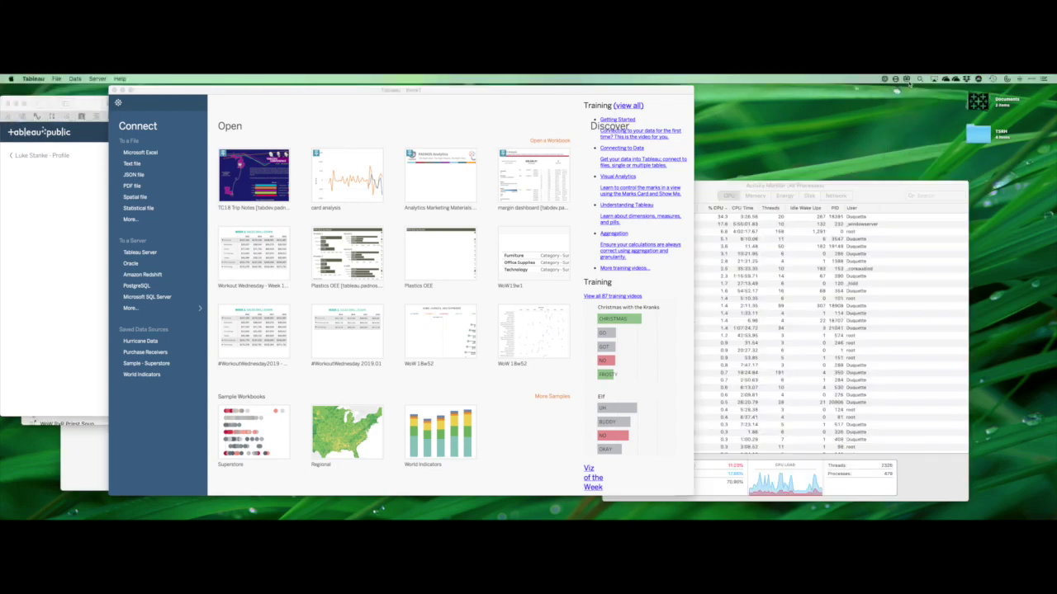
pyautogui.click(908, 79)
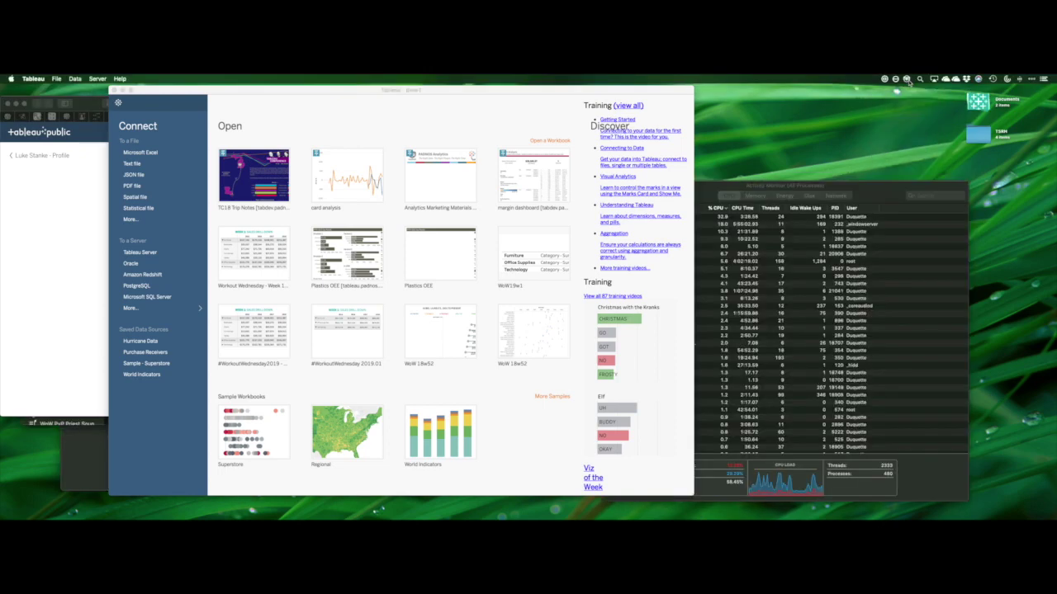
pyautogui.click(438, 88)
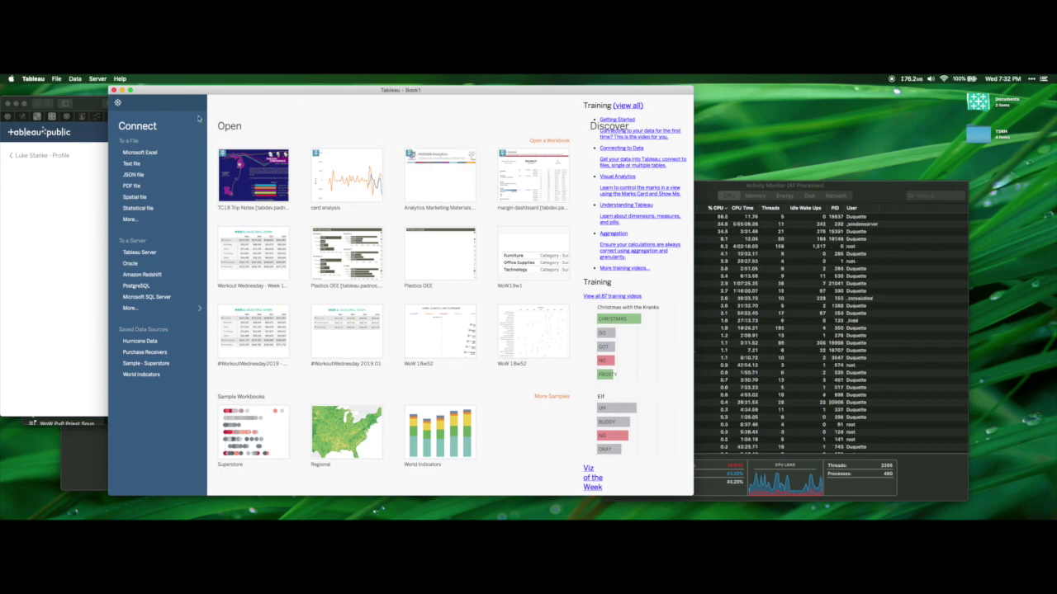
# Connect the new workbook to the WoW19w1.hyper extract from the desktop's Documents stack and go to Sheet 1
pyautogui.click(988, 110)
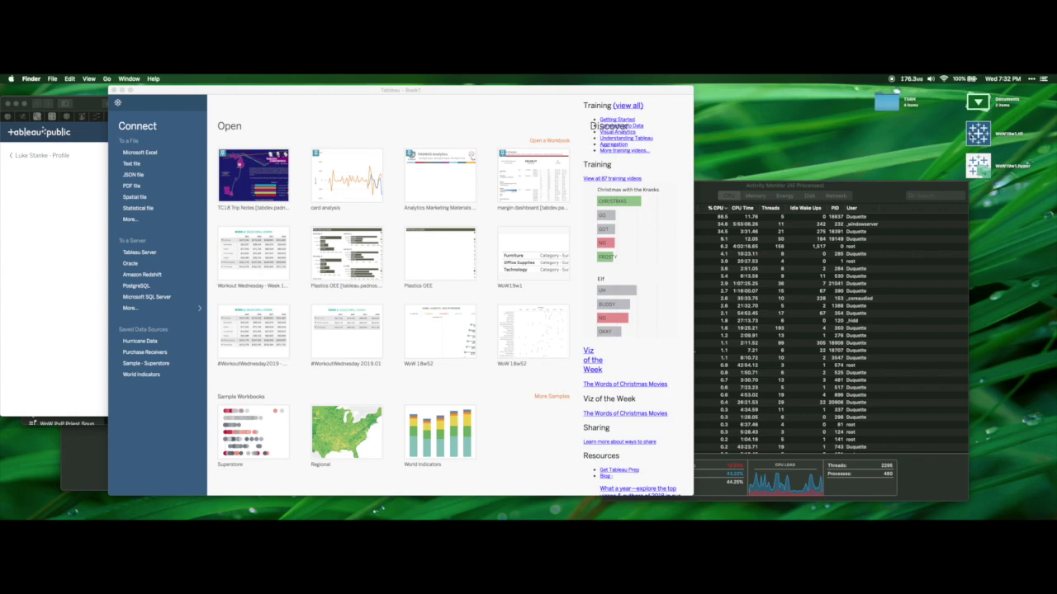
pyautogui.moveTo(978, 166); pyautogui.dragTo(369, 238)
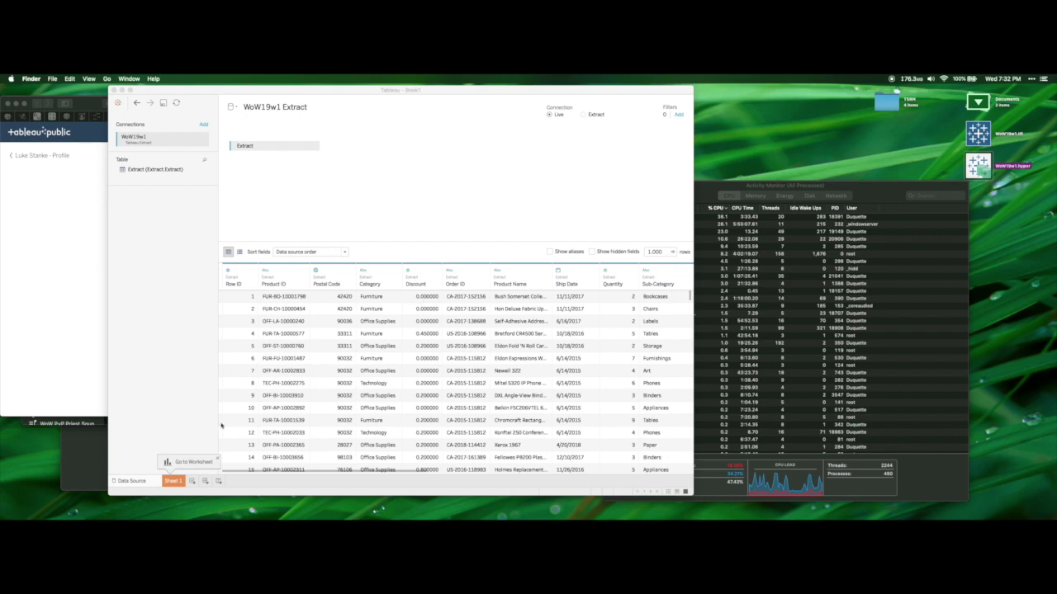
pyautogui.click(173, 479)
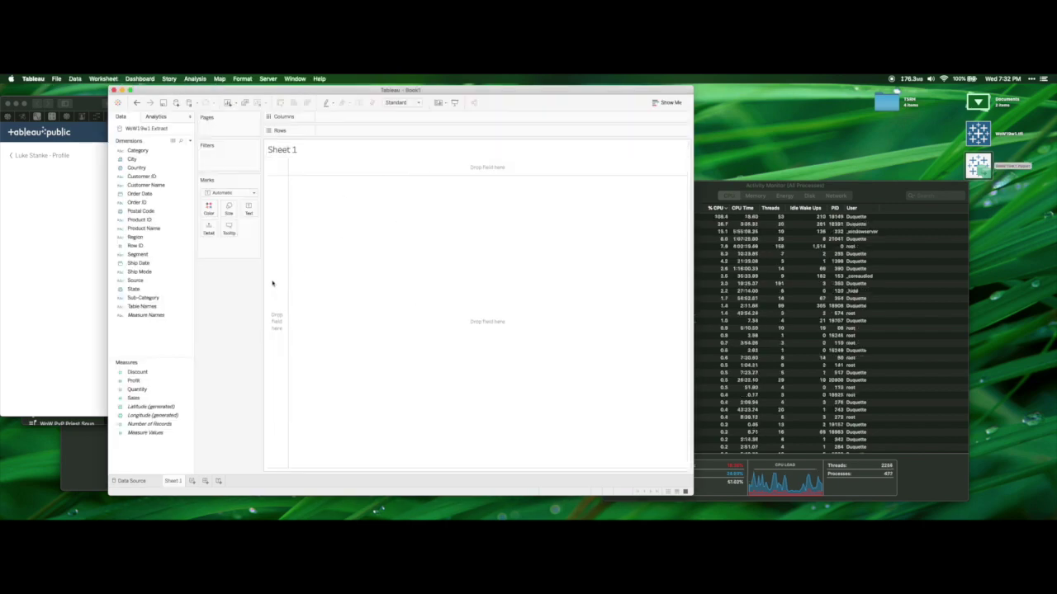
# Create a hierarchy of Category and Sub-Category with its default name and place Category on Rows
pyautogui.click(137, 255)
pyautogui.click(135, 237)
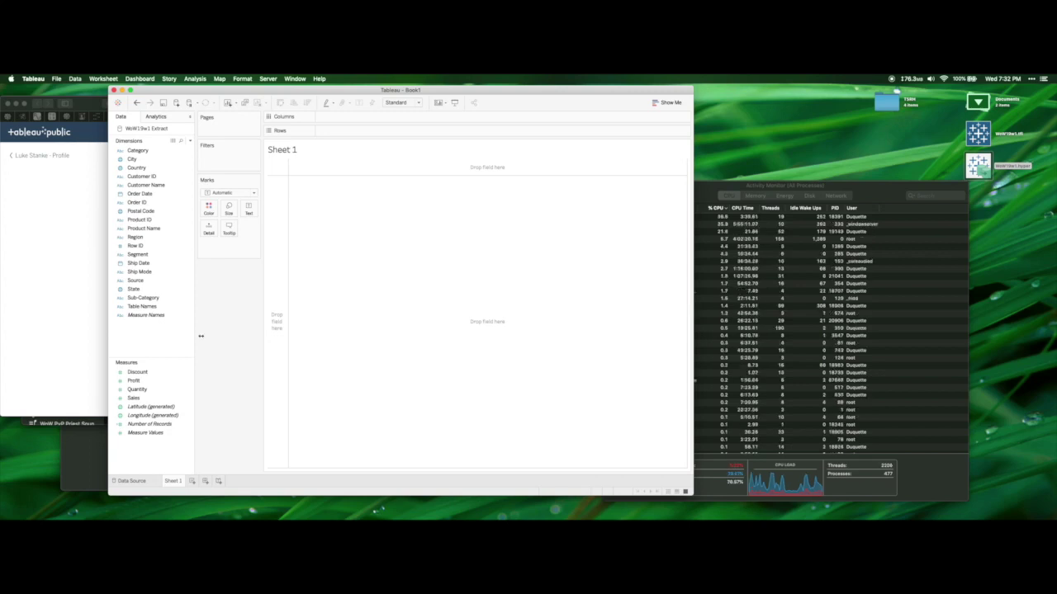
pyautogui.click(154, 299)
pyautogui.moveTo(155, 300); pyautogui.dragTo(160, 149)
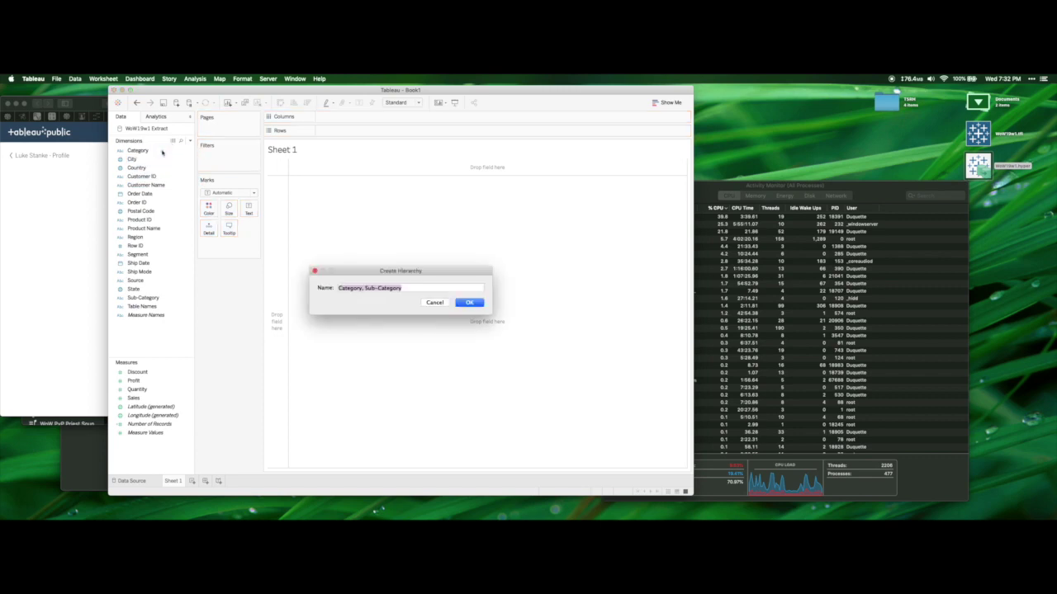
pyautogui.click(477, 304)
pyautogui.moveTo(144, 160); pyautogui.dragTo(369, 133)
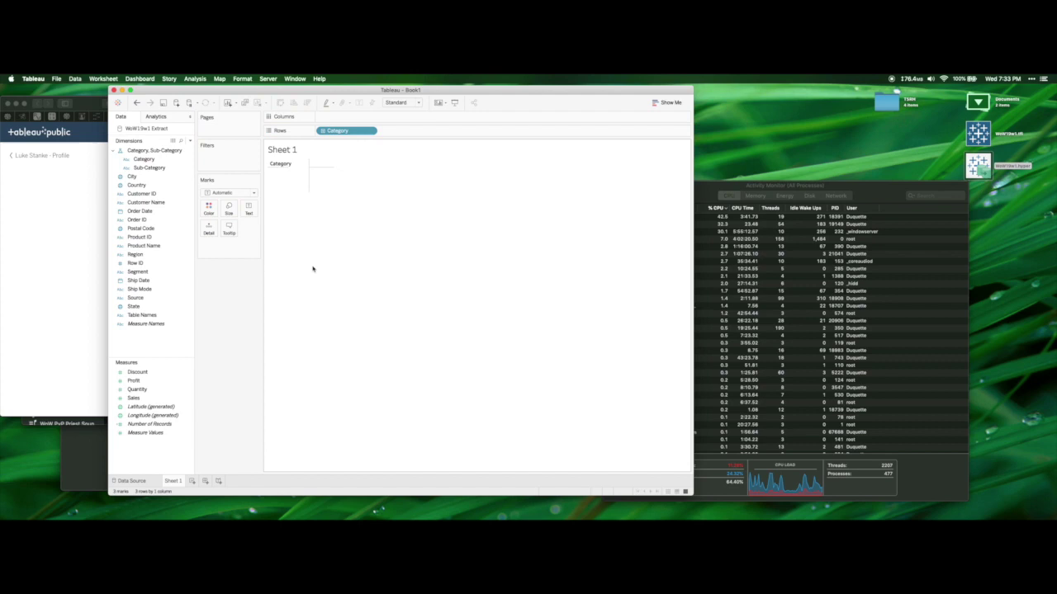
pyautogui.click(182, 141)
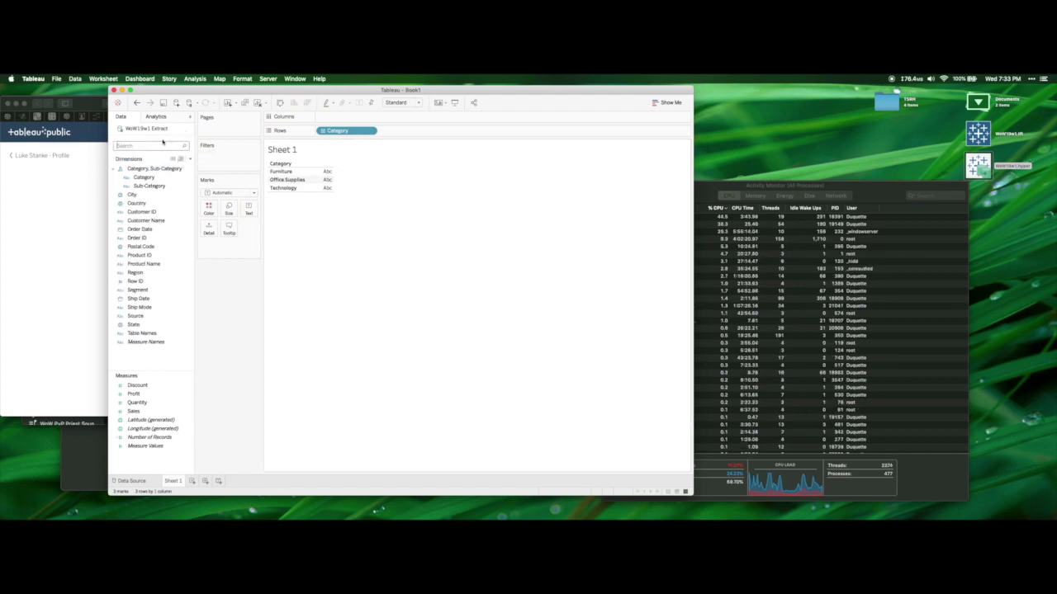
# Arrange Tableau Desktop and the Safari window in a full-screen split view, giving Tableau about three quarters of the width
pyautogui.click(59, 187)
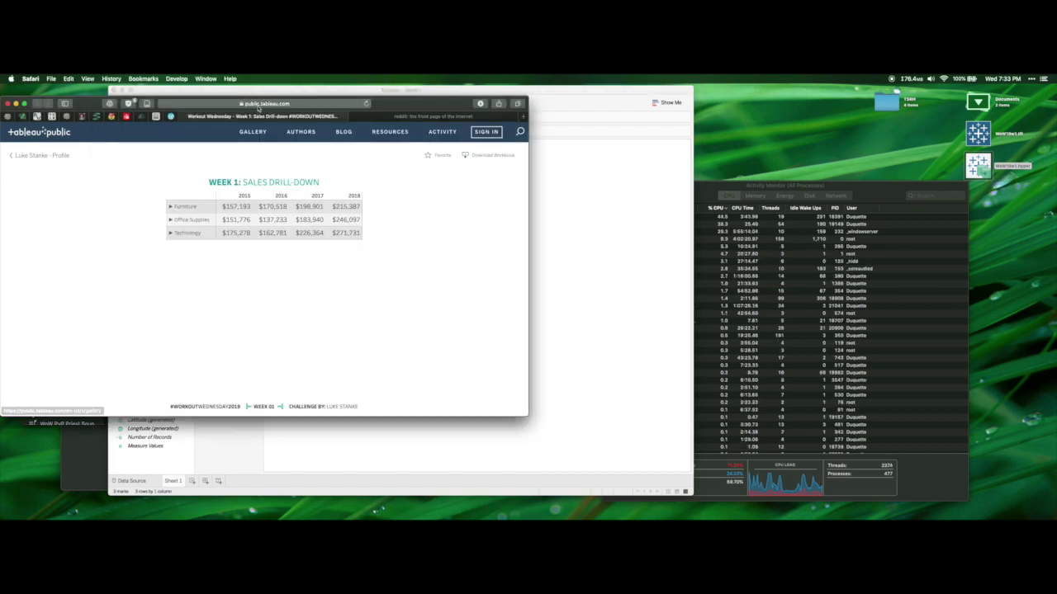
pyautogui.moveTo(393, 98); pyautogui.dragTo(860, 147)
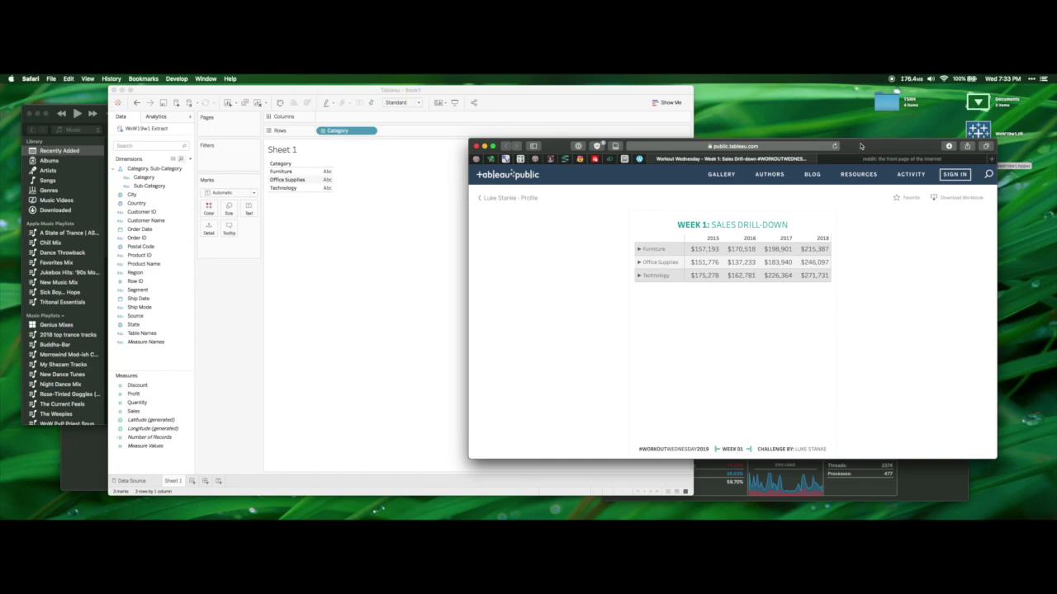
pyautogui.click(505, 98)
pyautogui.click(132, 89)
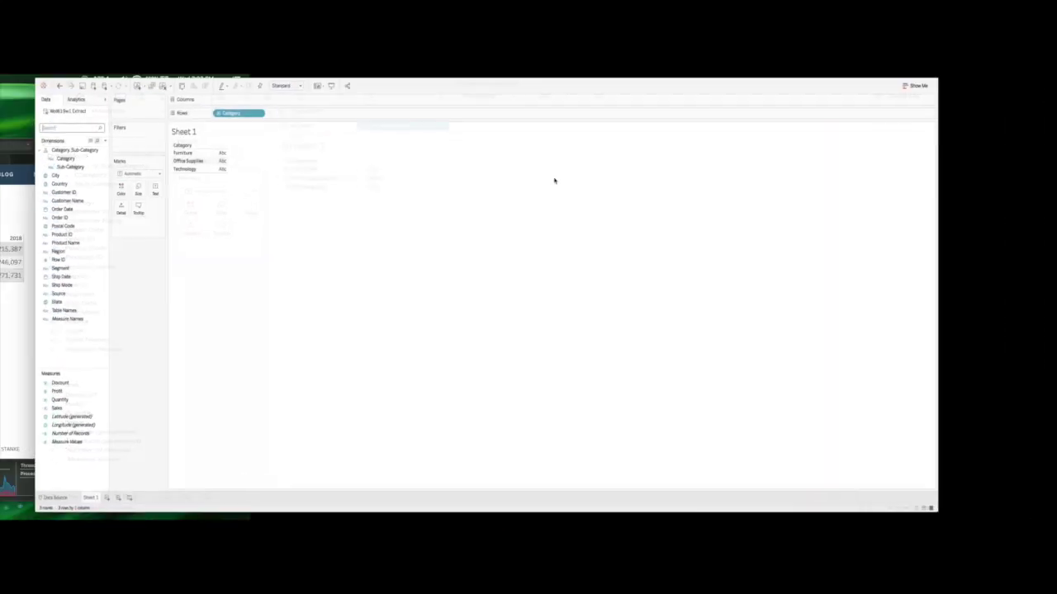
pyautogui.hotkey('ctrl', 'Up')
pyautogui.click(581, 269)
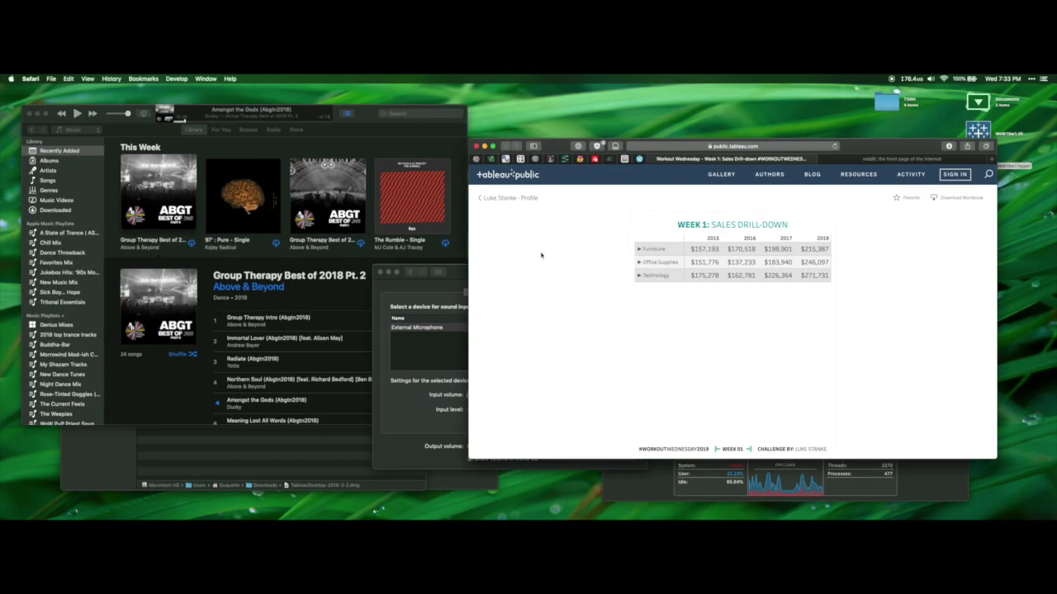
pyautogui.hotkey('ctrl', 'Up')
pyautogui.moveTo(627, 116)
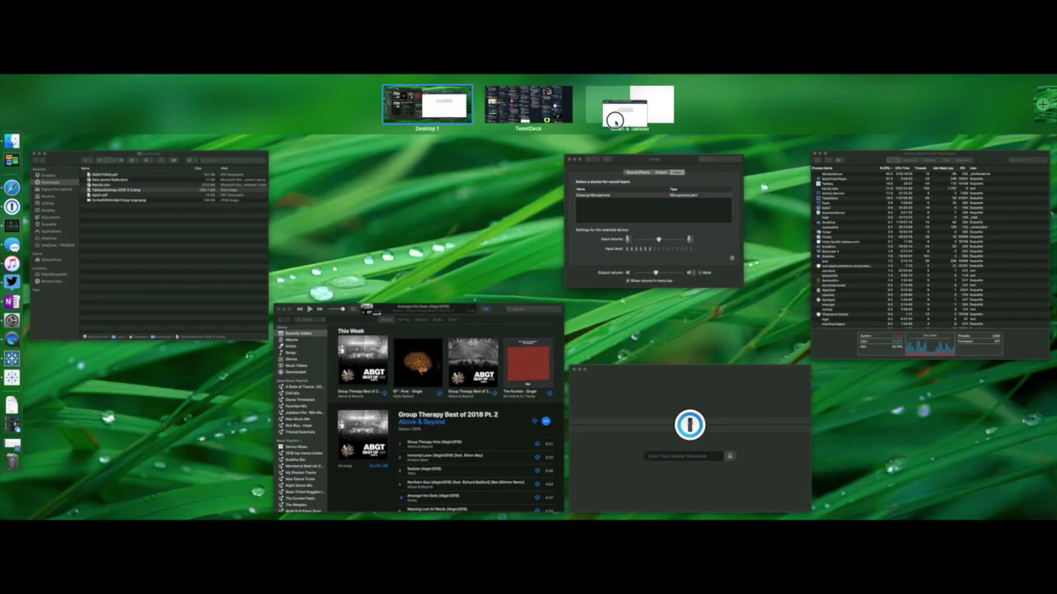
pyautogui.click(659, 111)
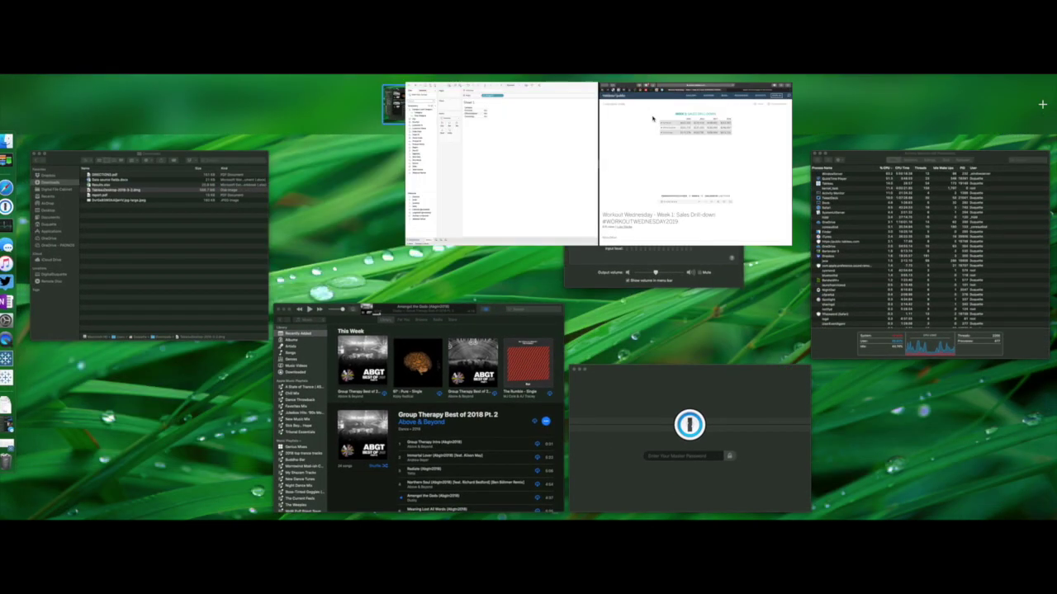
pyautogui.moveTo(528, 289); pyautogui.dragTo(793, 285)
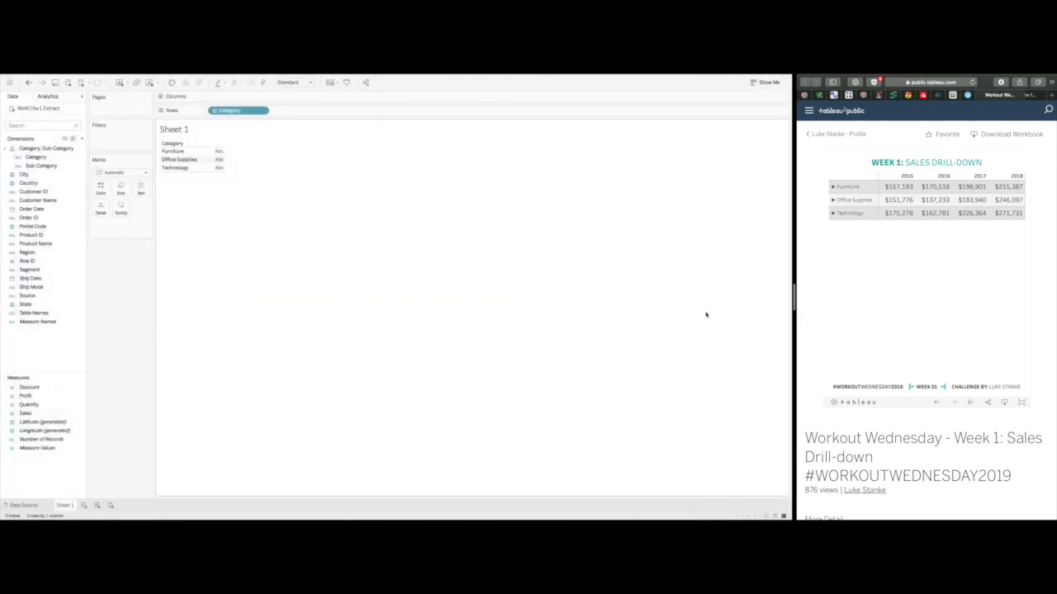
# Examine how Furniture expands and collapses in the published drill-down table, and open the 2019 Week 1 challenge page for its requirements
pyautogui.click(834, 188)
pyautogui.click(835, 187)
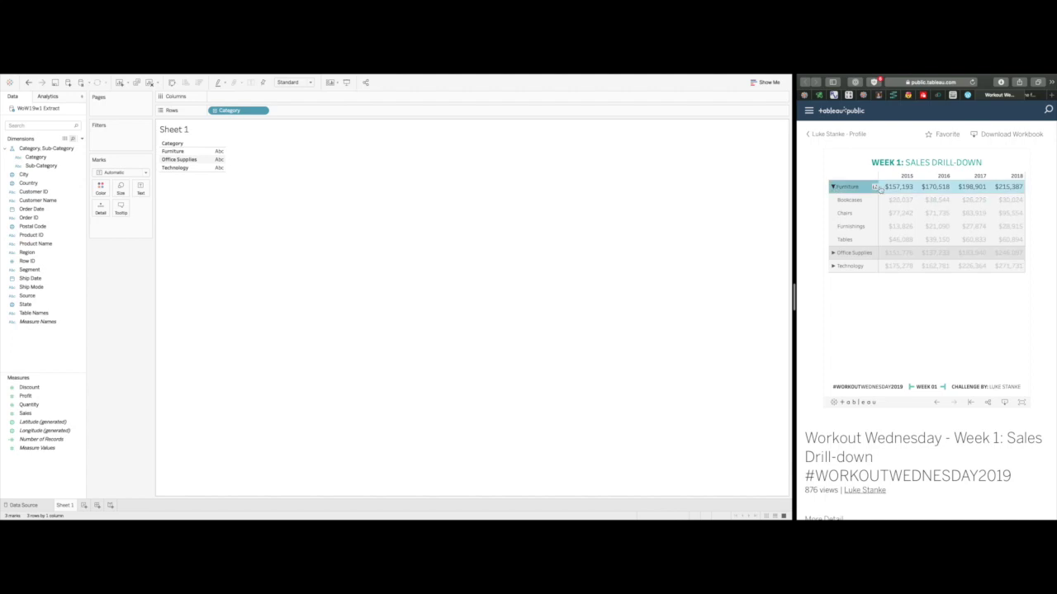
pyautogui.click(847, 187)
pyautogui.scroll(-5, 894, 343)
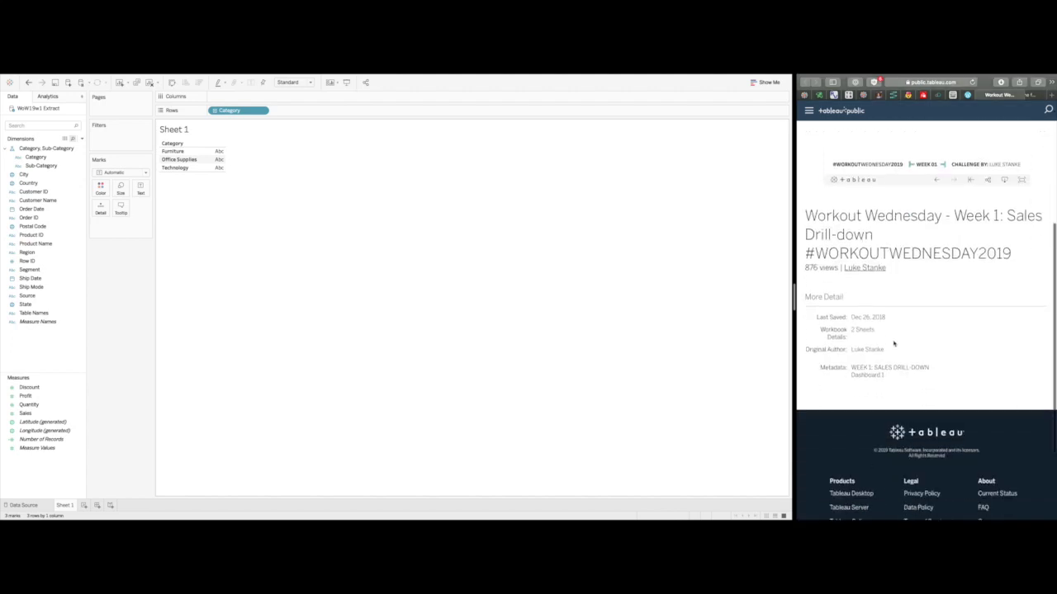
pyautogui.scroll(5, 893, 343)
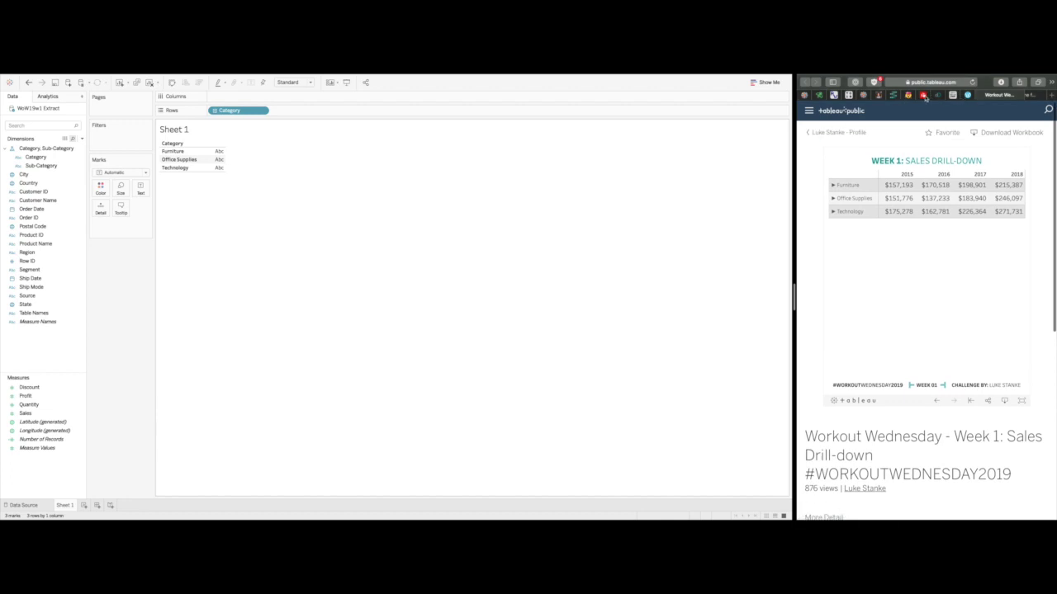
pyautogui.click(912, 96)
pyautogui.scroll(-3, 837, 321)
pyautogui.scroll(3, 838, 320)
# Search the fields for "ord" and place Order Date on Columns by year
pyautogui.click(58, 124)
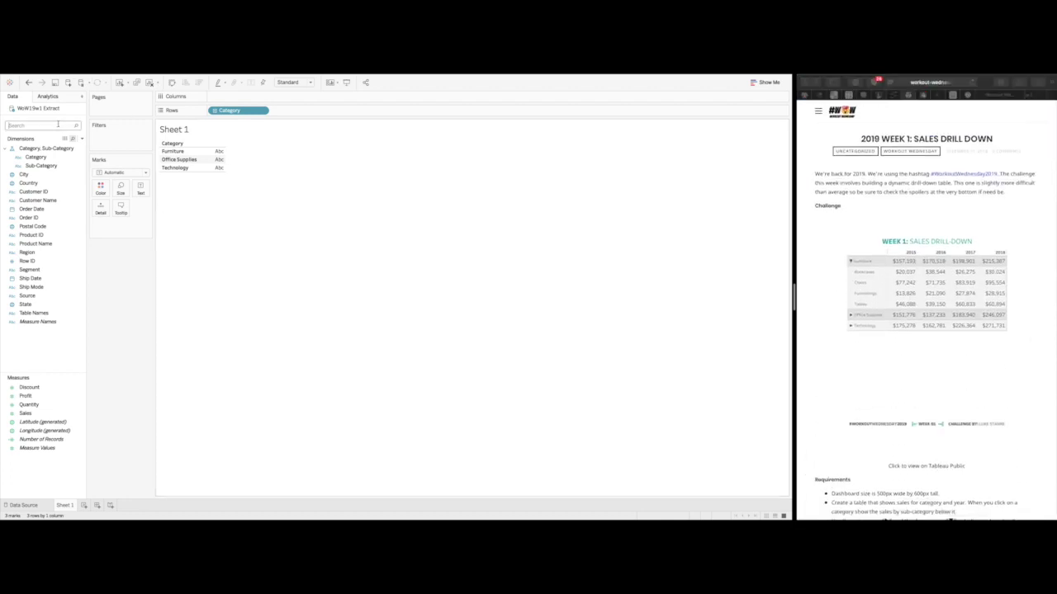
pyautogui.write('ord')
pyautogui.moveTo(31, 148); pyautogui.dragTo(235, 97)
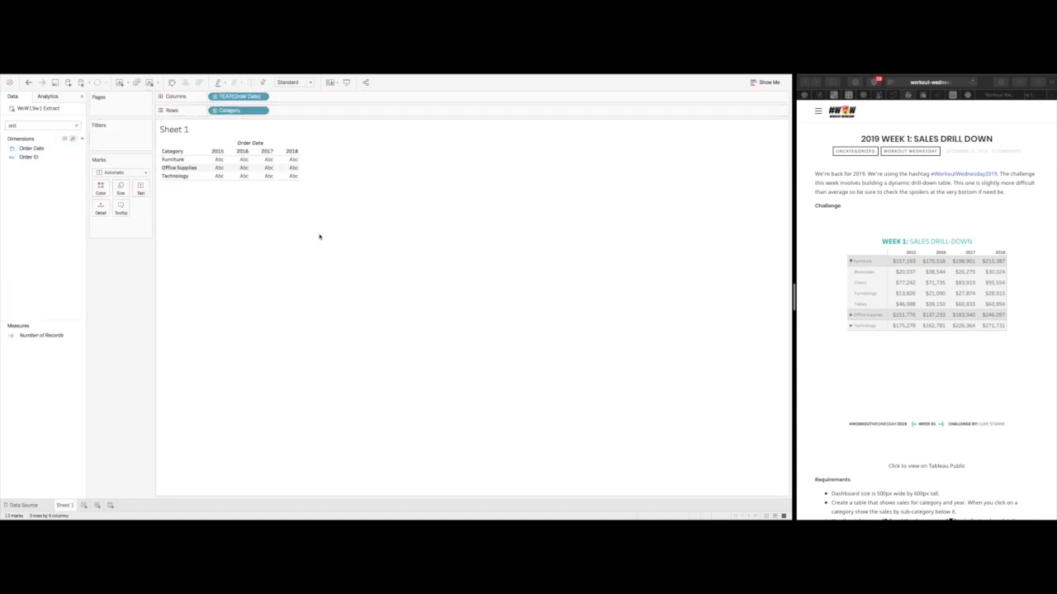
# Search the fields for "sa", show the sum of Sales as the table's text, and clear the field search
pyautogui.click(76, 125)
pyautogui.write('sa')
pyautogui.moveTo(24, 328); pyautogui.dragTo(137, 188)
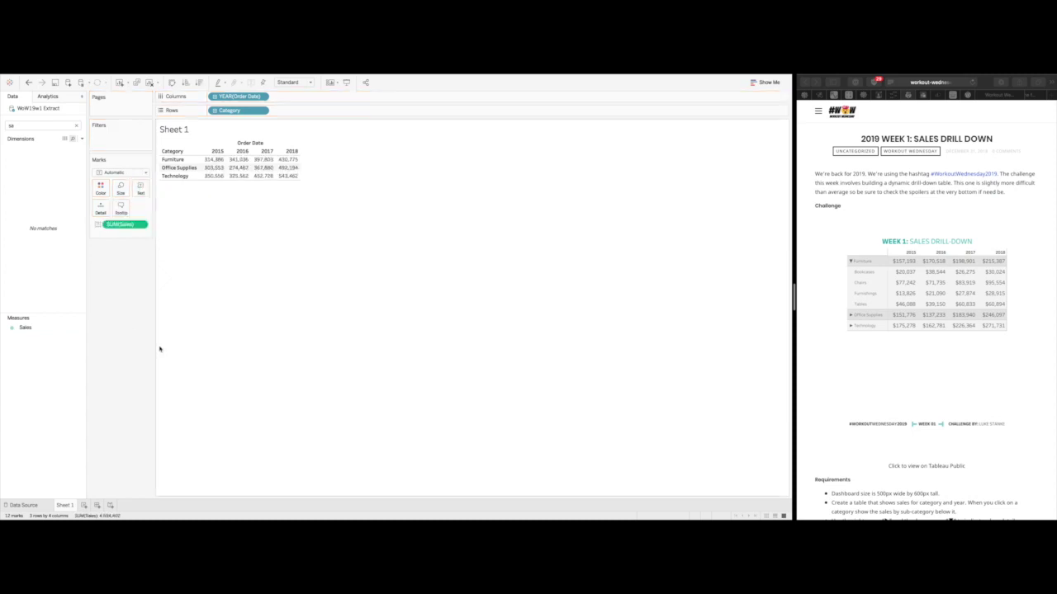
pyautogui.rightClick(25, 328)
pyautogui.click(108, 307)
pyautogui.click(76, 126)
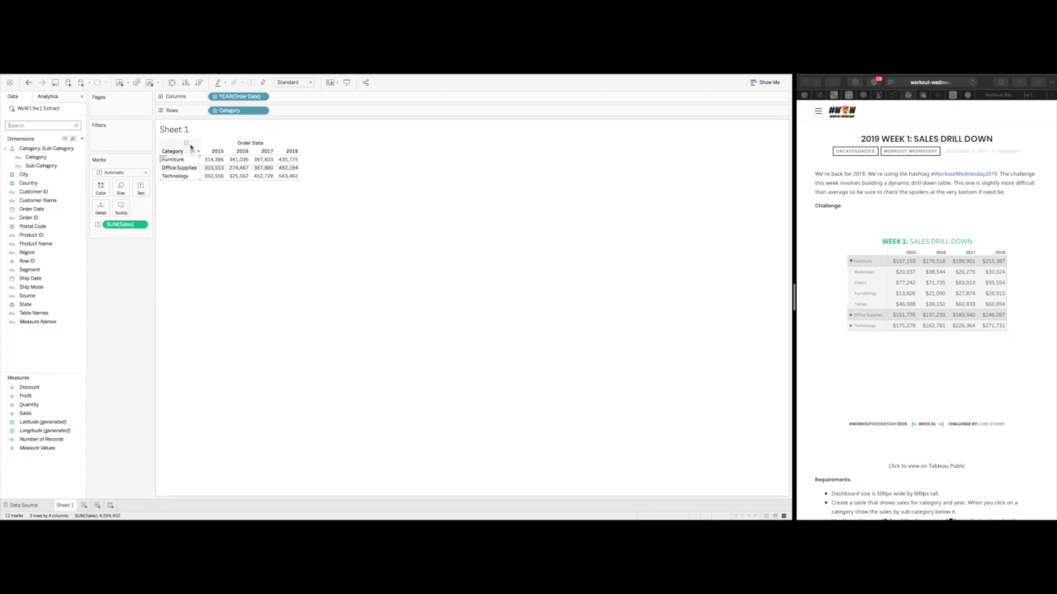
# Drill the Category rows down to Sub-Category and back up, including with Furniture selected, to test the built-in hierarchy behaviour
pyautogui.click(186, 143)
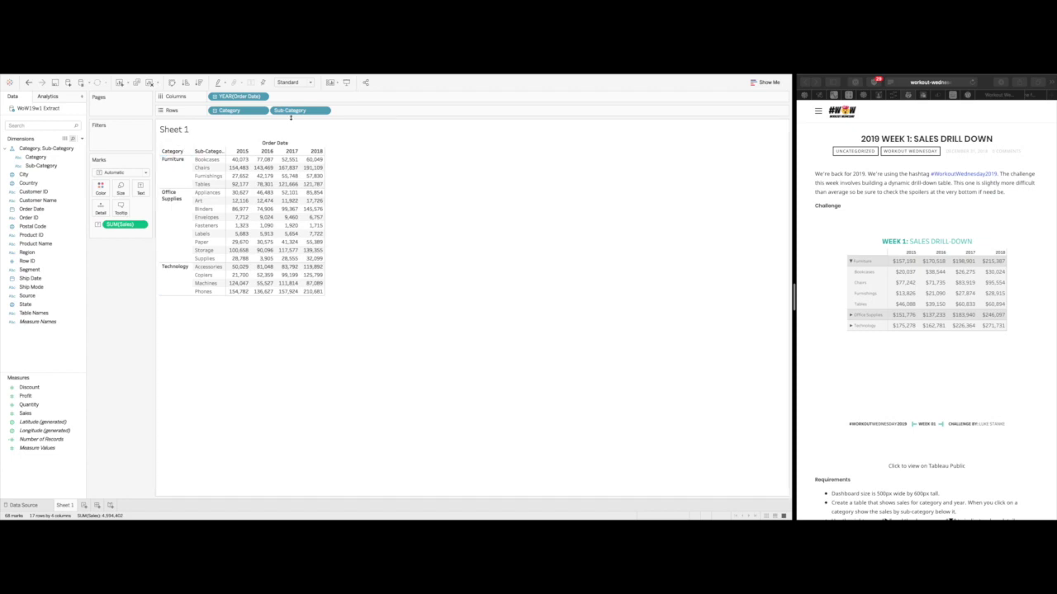
pyautogui.click(186, 143)
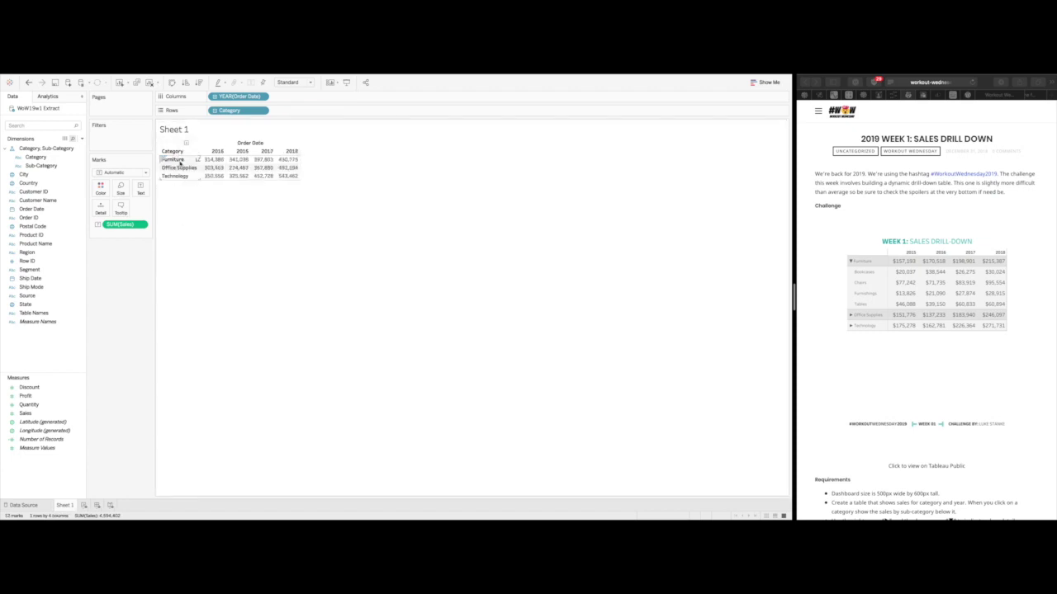
pyautogui.click(169, 159)
pyautogui.click(186, 143)
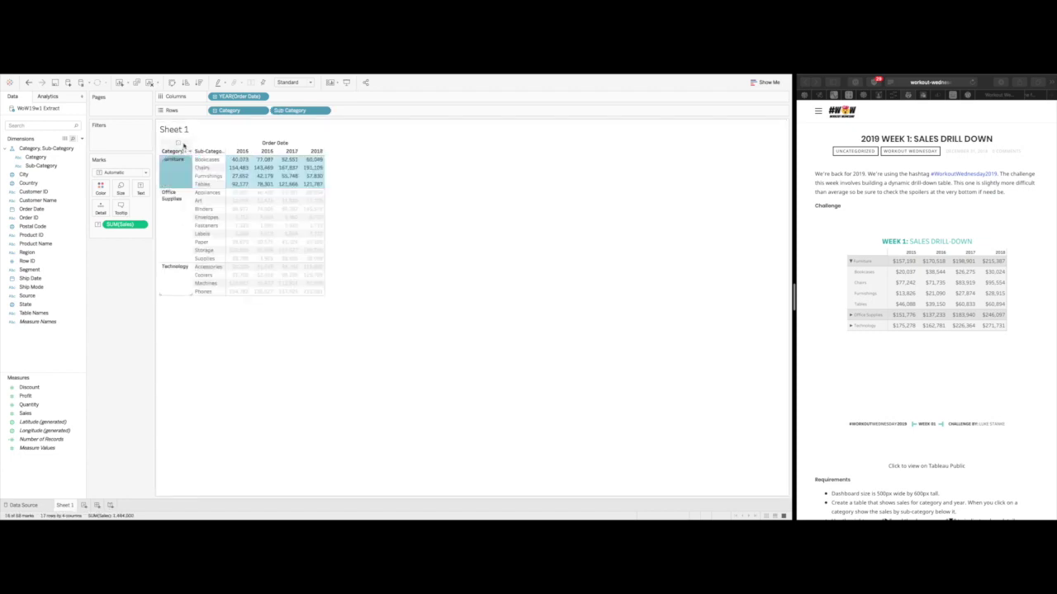
pyautogui.click(186, 142)
pyautogui.click(186, 144)
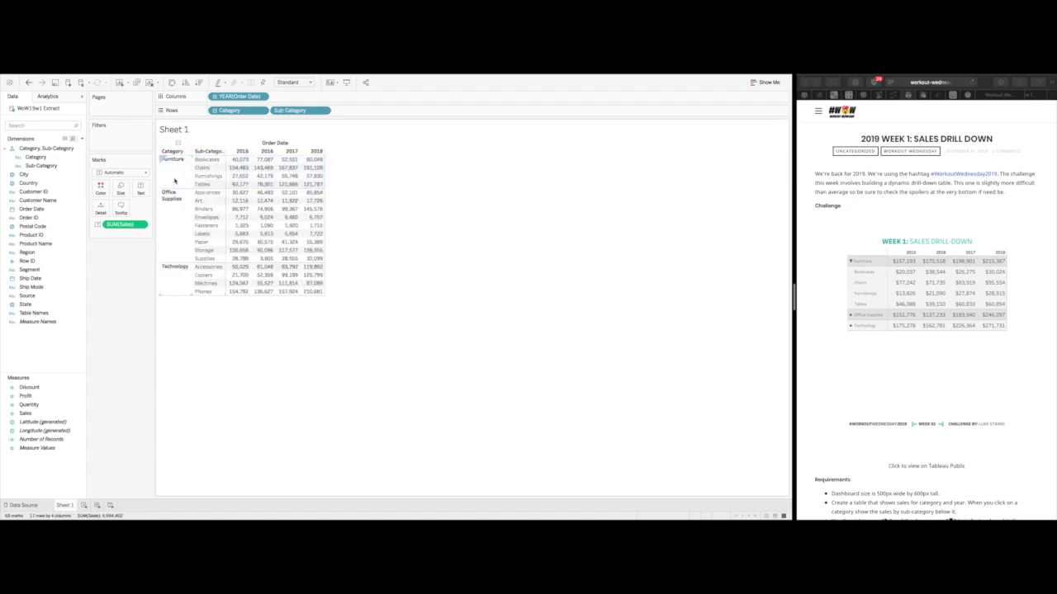
pyautogui.click(177, 144)
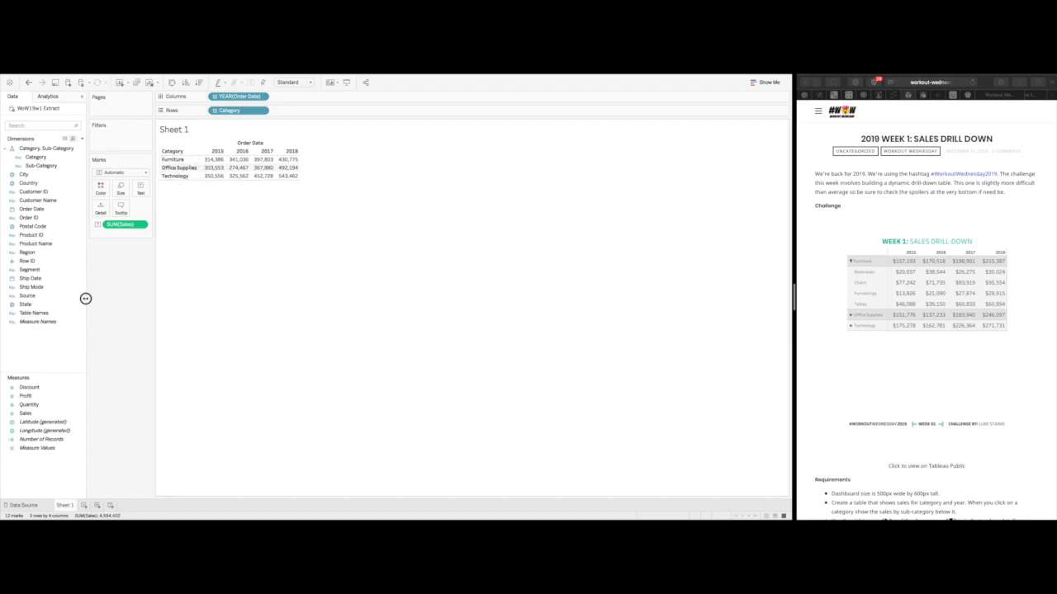
pyautogui.moveTo(85, 299); pyautogui.dragTo(84, 299)
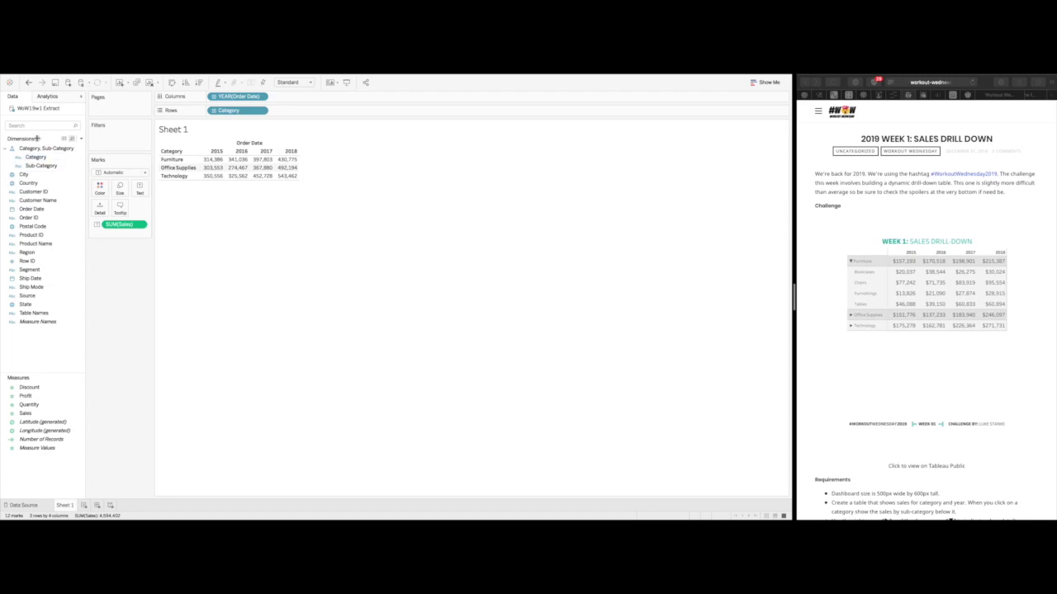
pyautogui.click(82, 139)
pyautogui.click(74, 146)
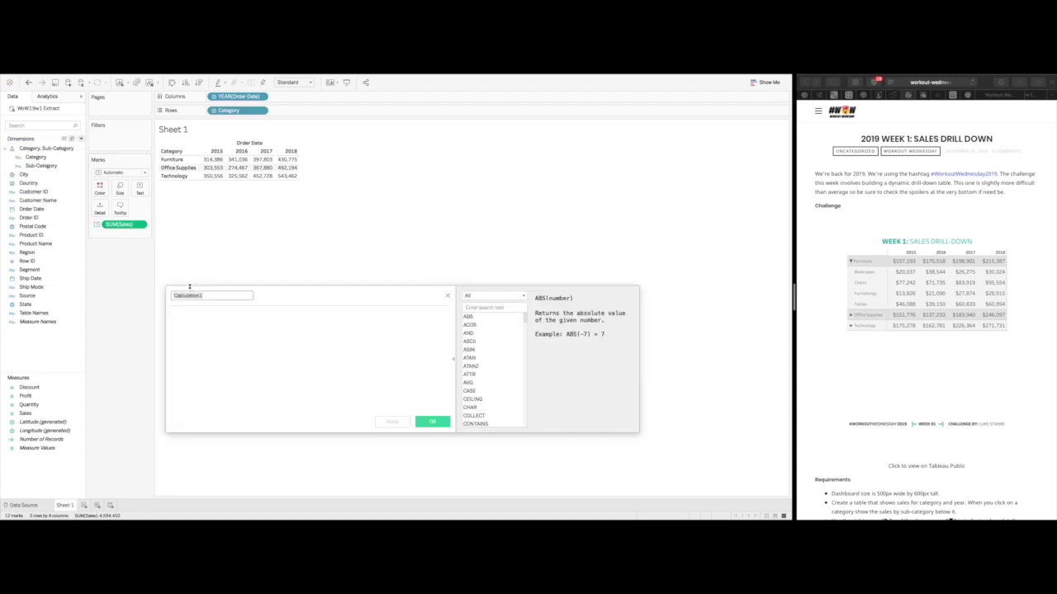
pyautogui.write('J')
pyautogui.click(447, 296)
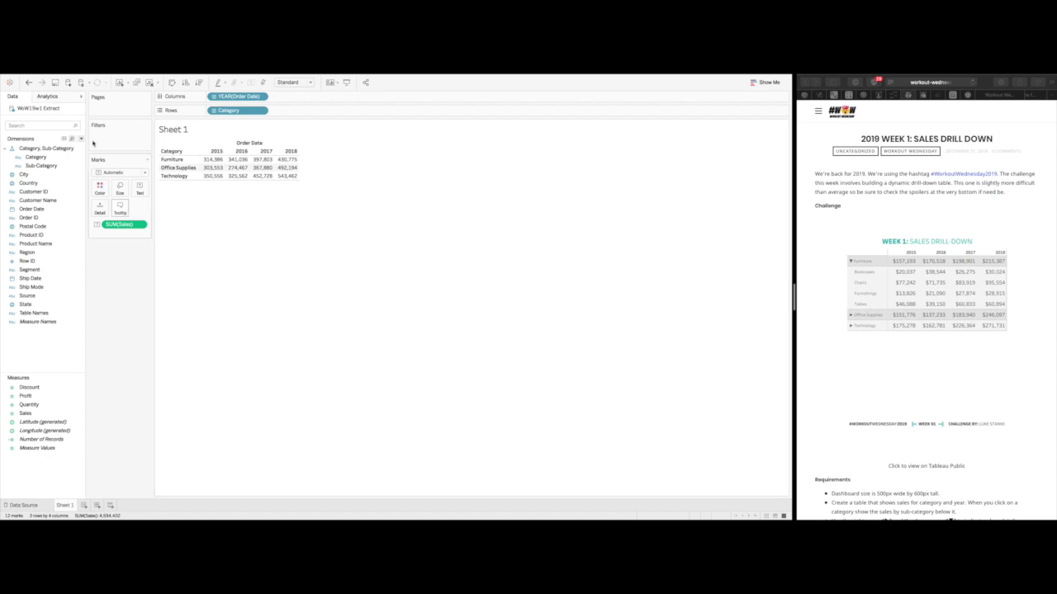
pyautogui.click(81, 138)
pyautogui.click(72, 146)
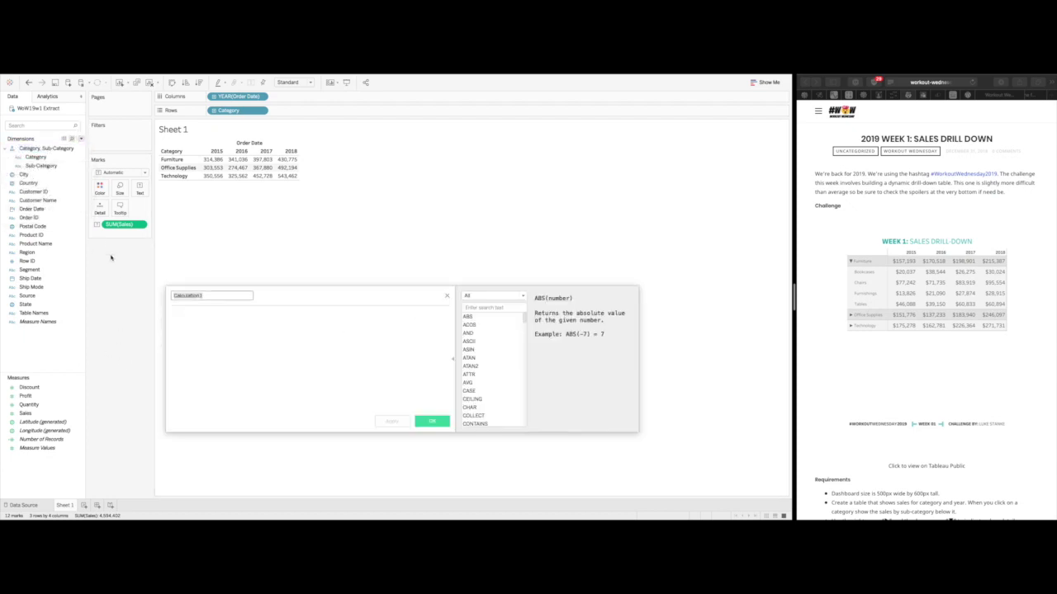
pyautogui.click(447, 296)
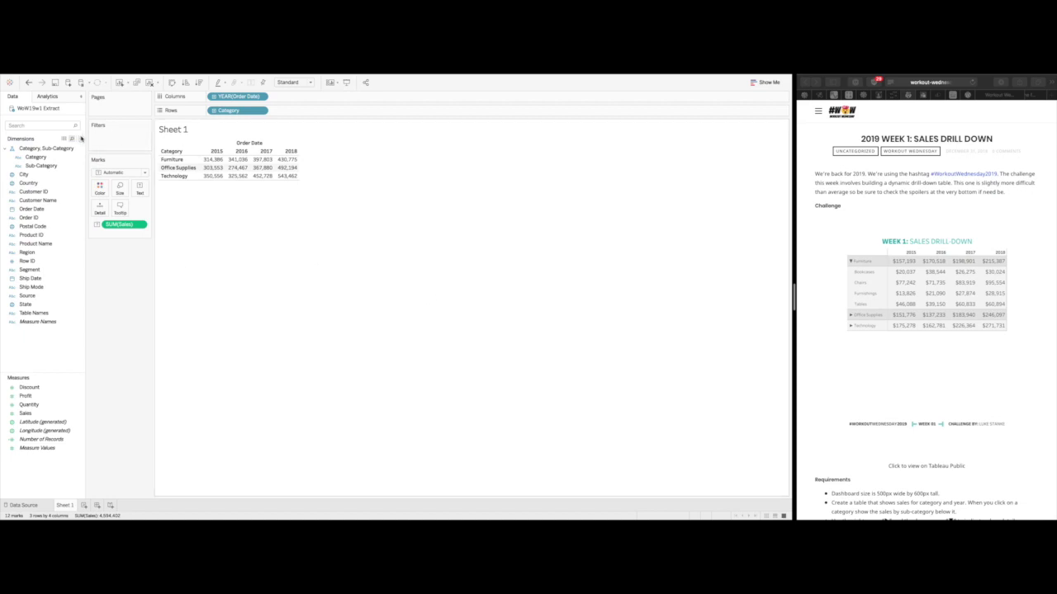
pyautogui.click(81, 138)
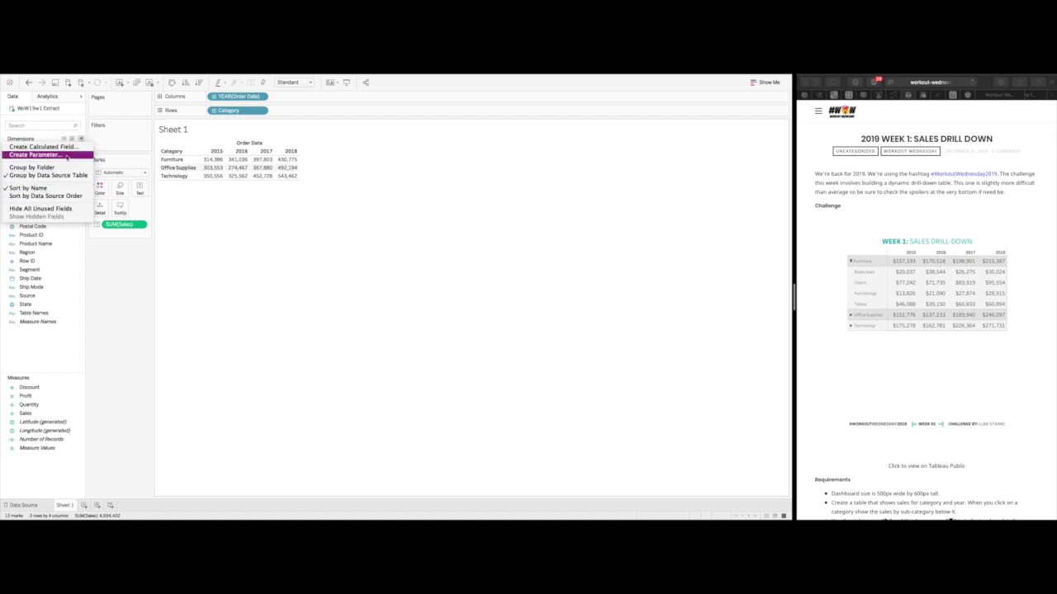
pyautogui.click(92, 330)
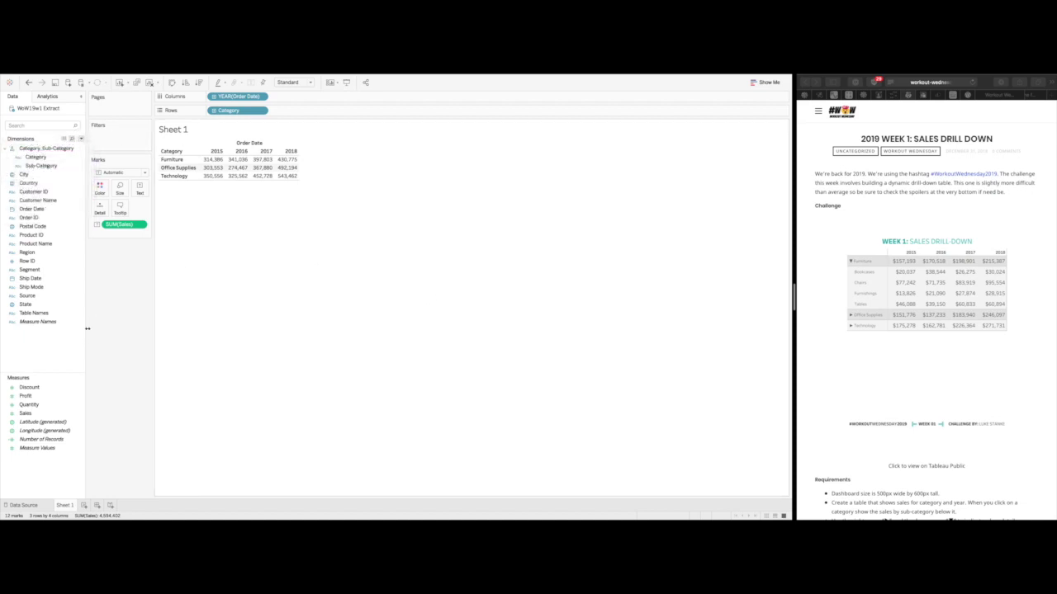
pyautogui.rightClick(65, 162)
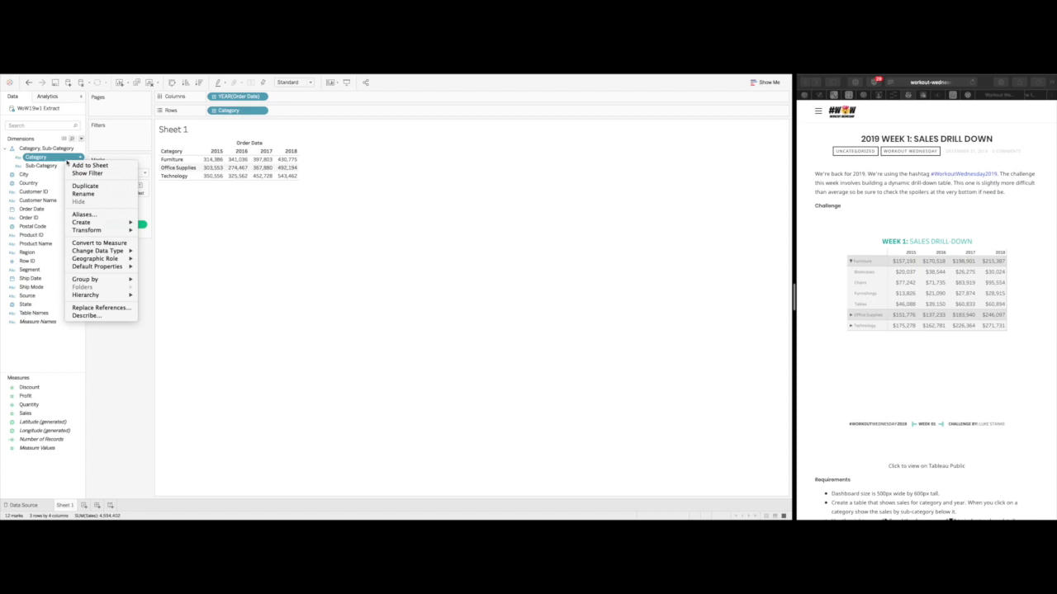
pyautogui.moveTo(87, 222)
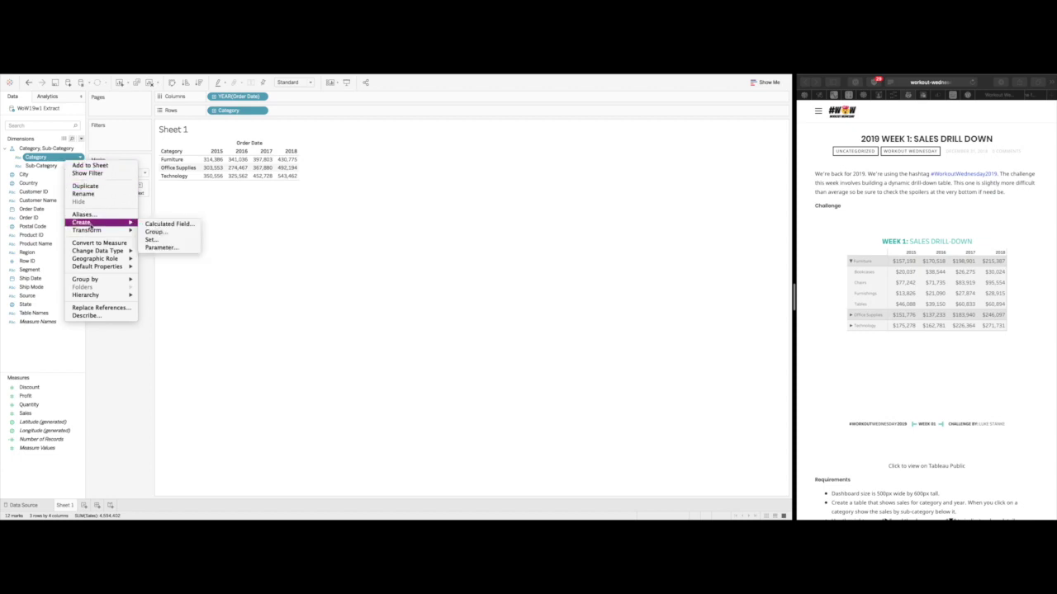
pyautogui.click(169, 225)
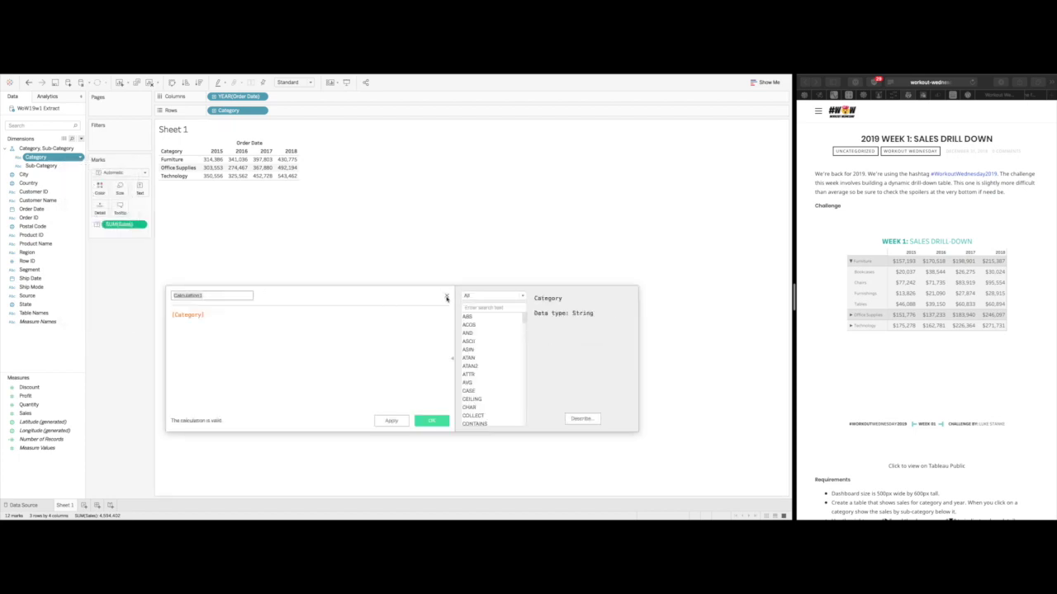
pyautogui.click(447, 298)
# Create a set named Set 1 from the Category field with no members selected
pyautogui.click(80, 157)
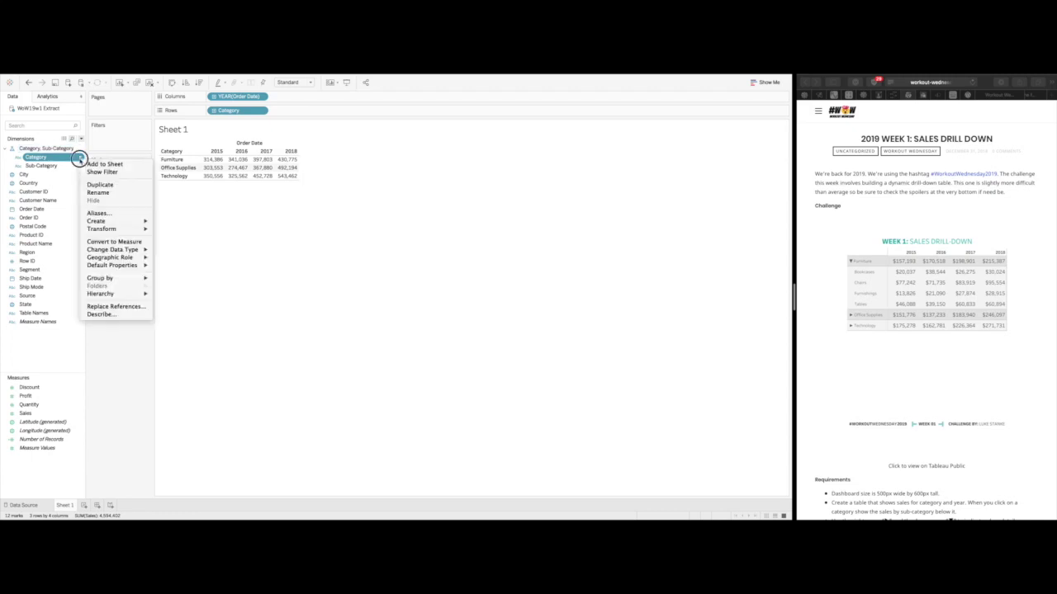
pyautogui.moveTo(103, 222)
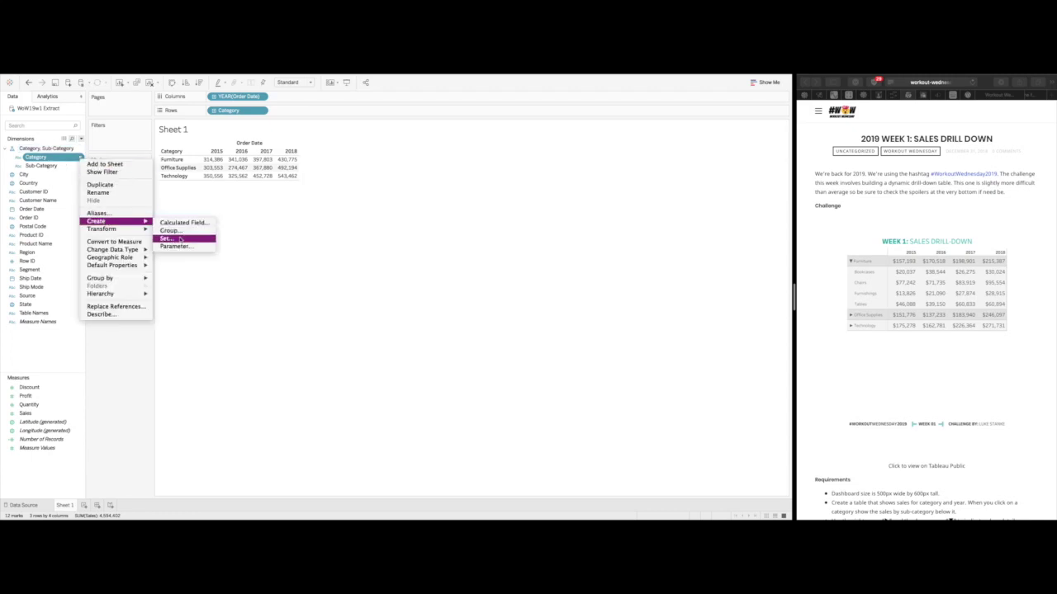
pyautogui.click(177, 234)
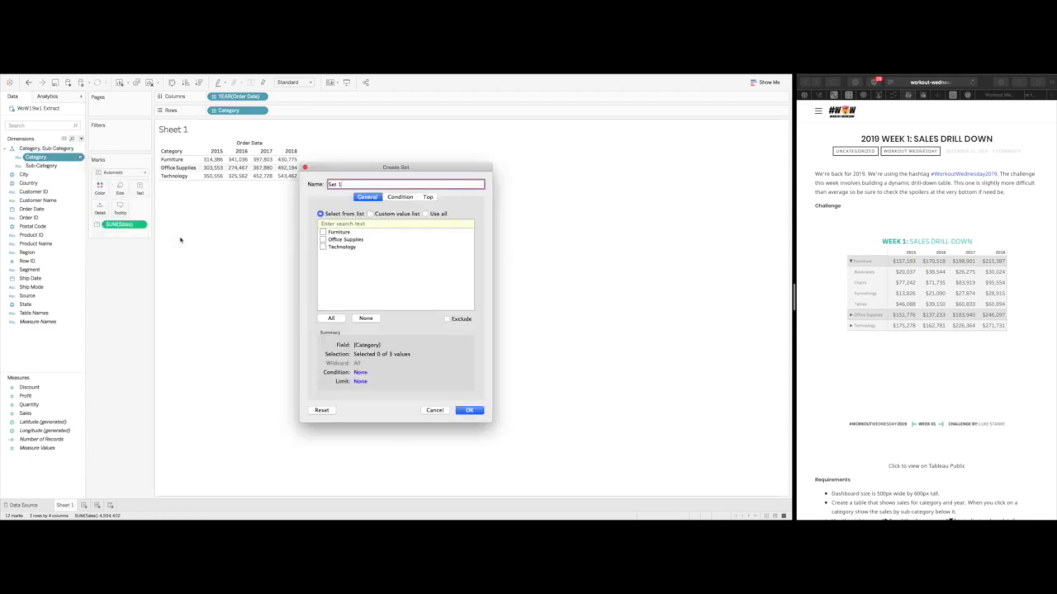
pyautogui.click(469, 411)
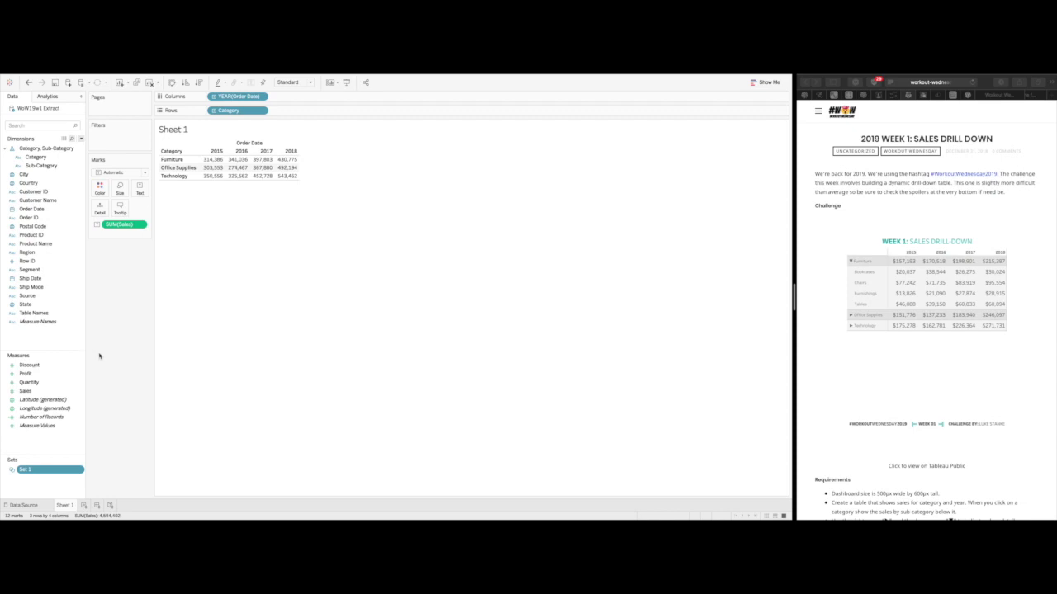
# Start a calculated field named _disp with the condition IF [Source] = 'SubCat' AND [Set 1] THEN 'Sub-Category'
pyautogui.click(81, 140)
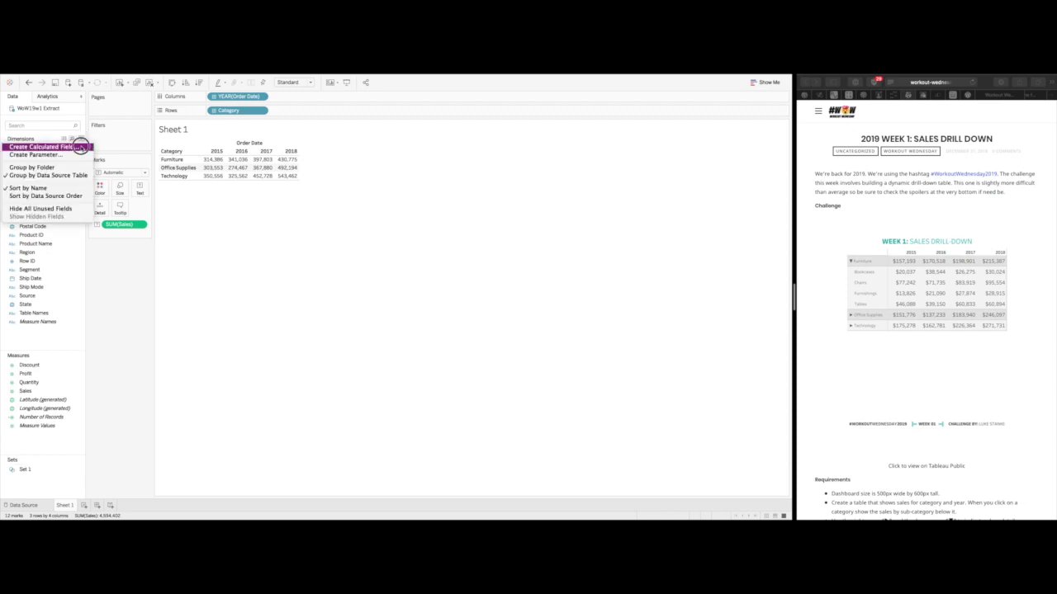
pyautogui.click(80, 146)
pyautogui.write('_disp')
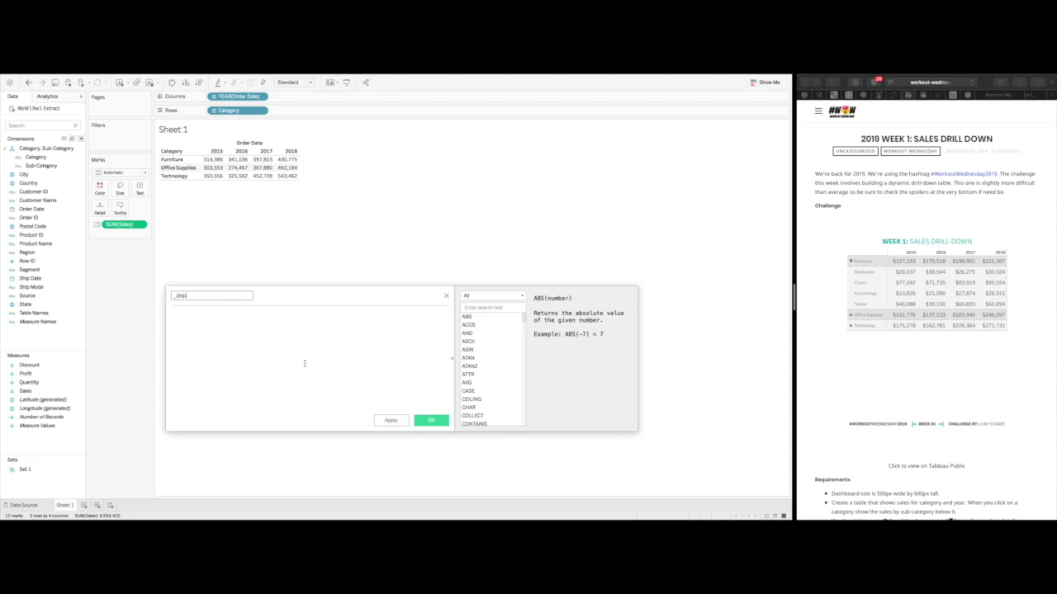
pyautogui.press('Tab')
pyautogui.click(26, 166)
pyautogui.write("IF [Source] = 'SubCat' Tan")
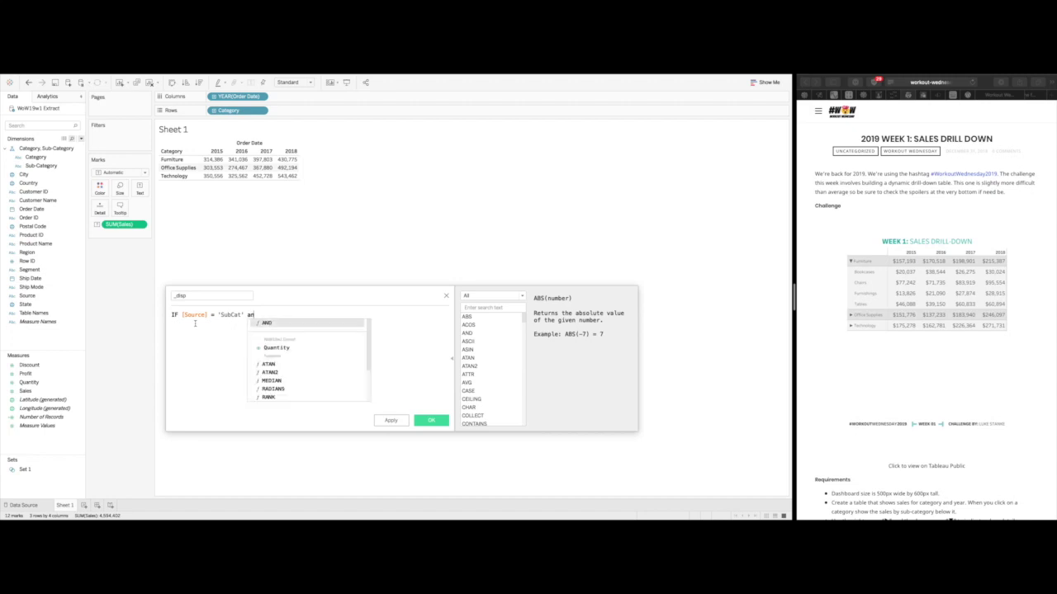
pyautogui.write('d se')
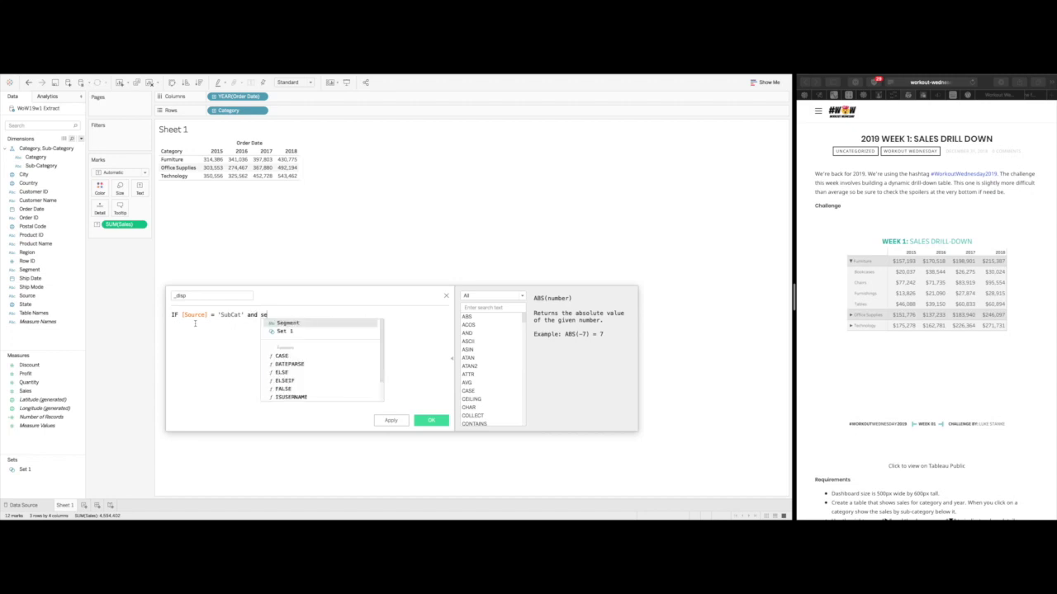
pyautogui.press('Down')
pyautogui.press('Return')
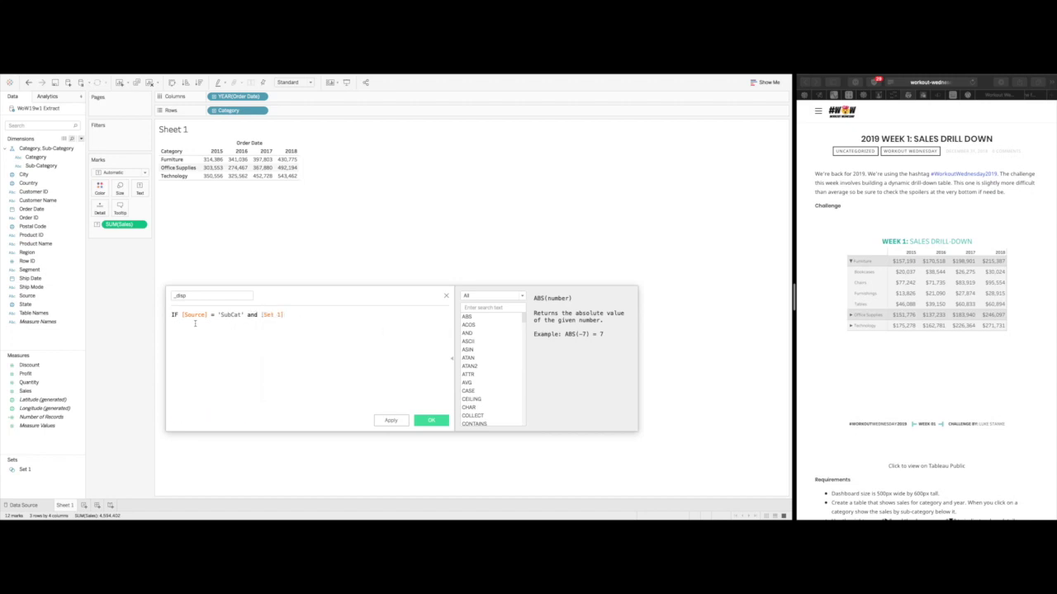
pyautogui.write('THEN ')
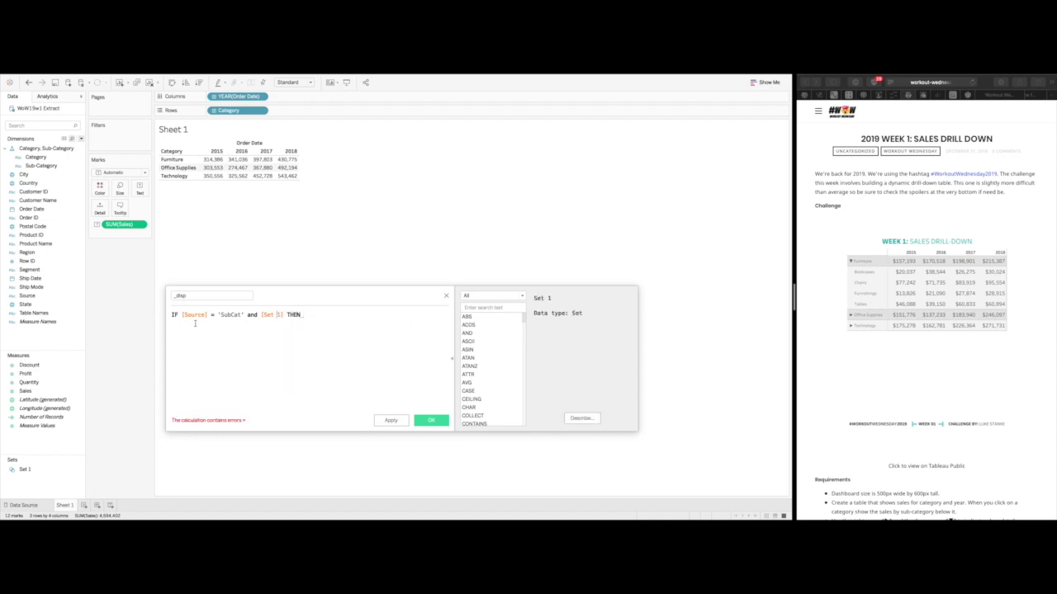
pyautogui.write('AND')
pyautogui.write("'Sub-Category' ELS")
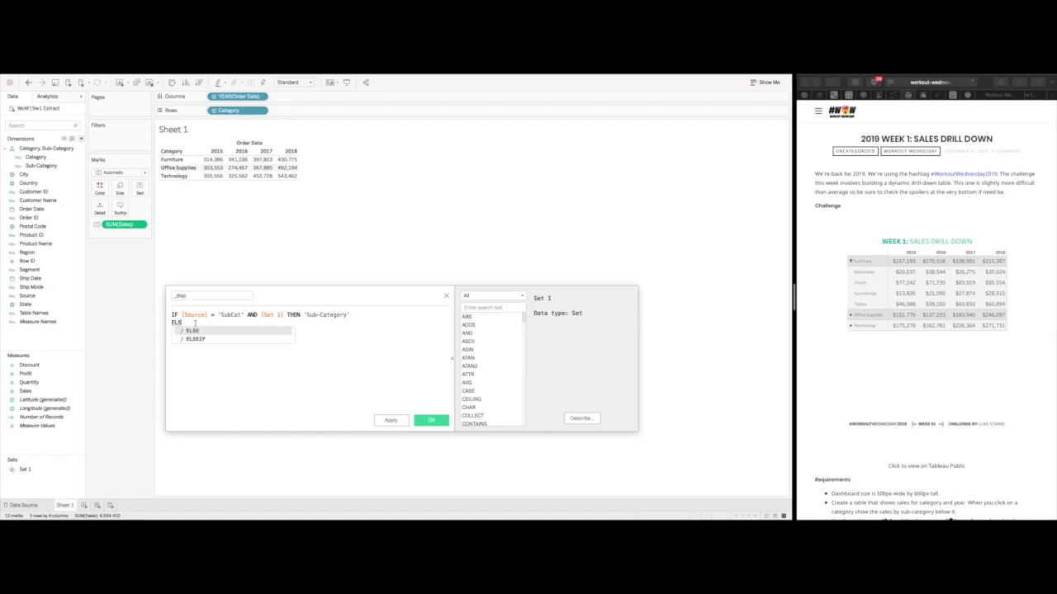
# Add the branch ELSEIF [Set 1] THEN 'Cat - SUBCat' to the _disp formula
pyautogui.write('EIF [Set')
pyautogui.press('Return')
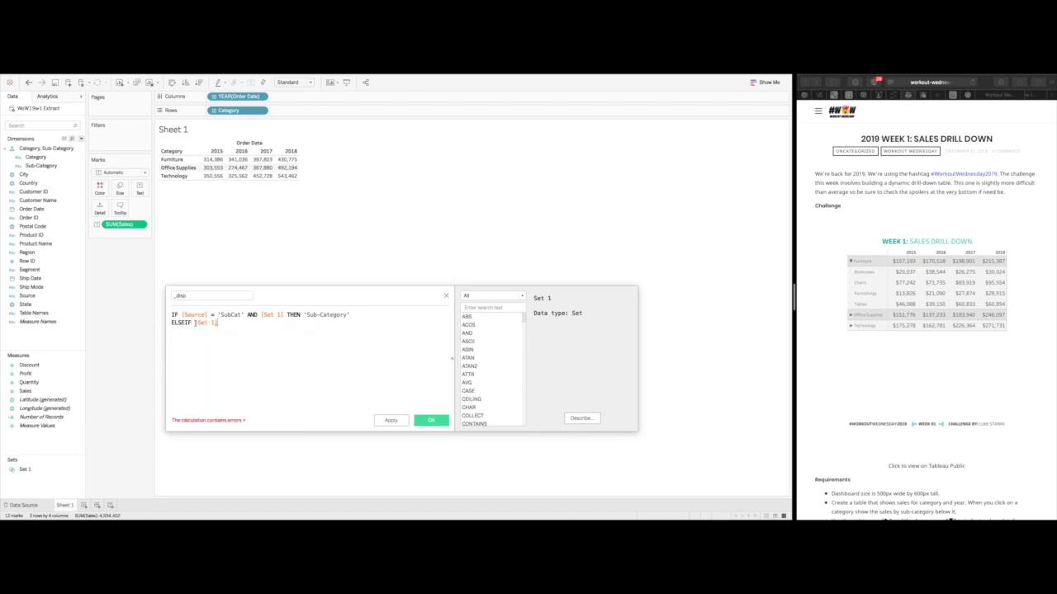
pyautogui.write("THEN 'Category")
pyautogui.press('BackSpace')
pyautogui.press('BackSpace')
pyautogui.press('BackSpace')
pyautogui.press('BackSpace')
pyautogui.press('BackSpace')
pyautogui.write("- SUBCat'")
pyautogui.press('Return')
# Finish the _disp formula with ELSE 'Category Summ' and END, save it, and place _disp on Rows after Category
pyautogui.write("ELSE 'Category S")
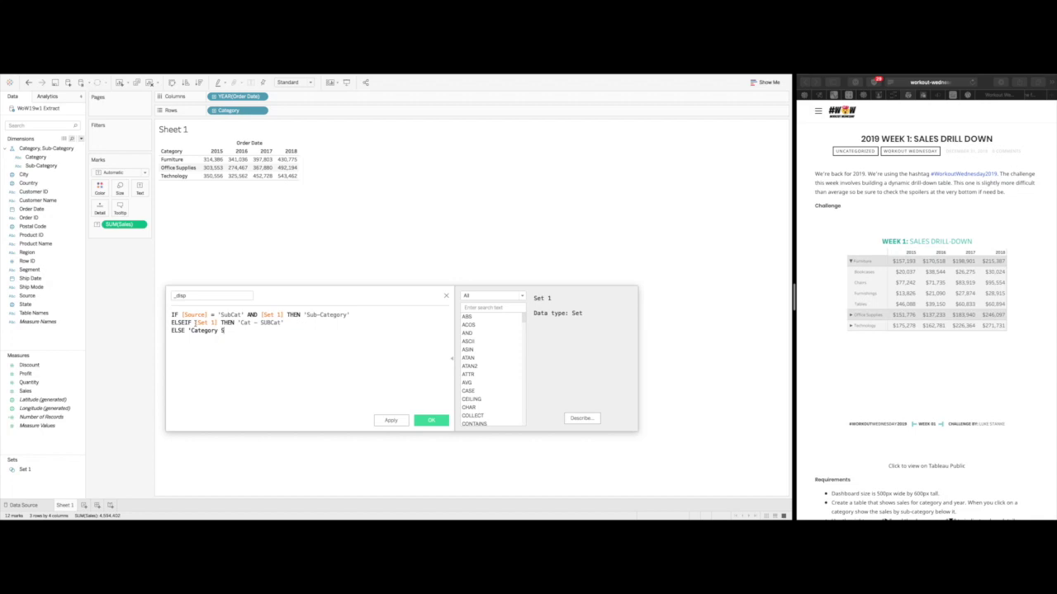
pyautogui.write("umm'")
pyautogui.press('Return')
pyautogui.write('END')
pyautogui.click(431, 421)
pyautogui.moveTo(29, 148); pyautogui.dragTo(299, 113)
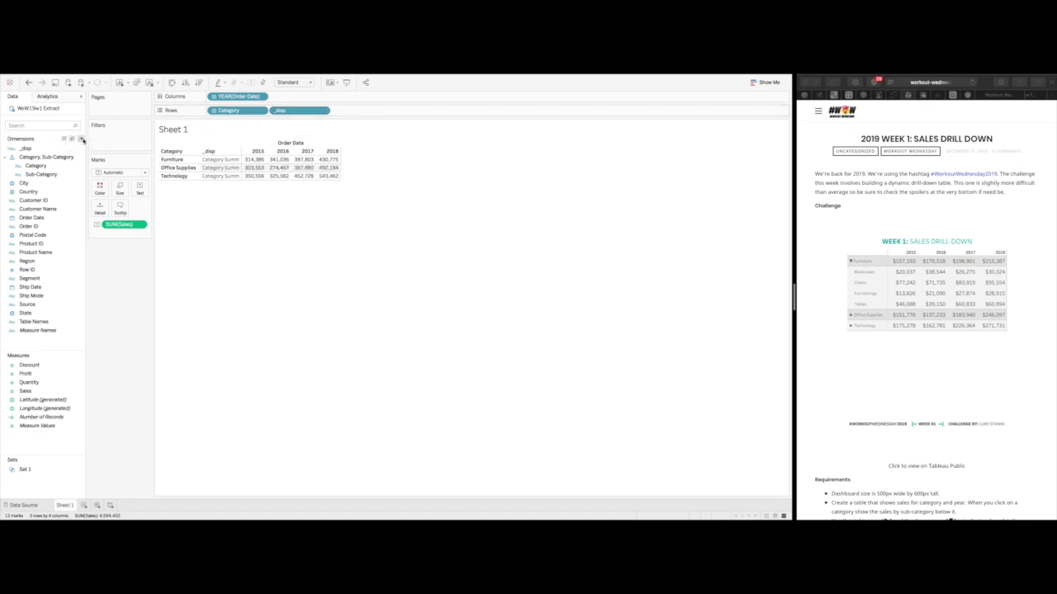
# Create a calculated field named _disp2 containing the partial formula CASE [_disp] WHEN 'Cat and save it
pyautogui.click(82, 139)
pyautogui.click(58, 144)
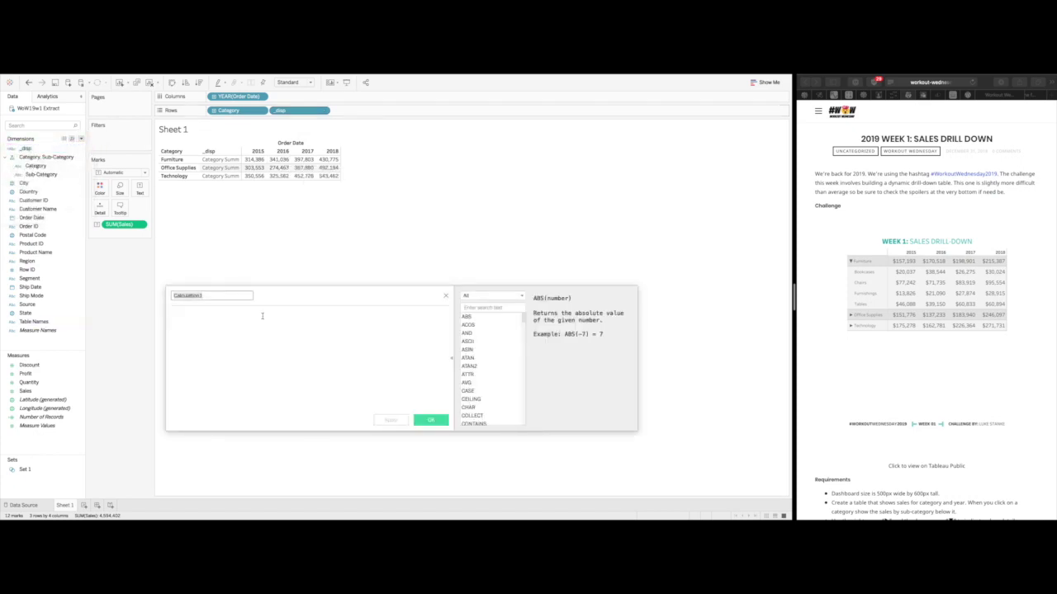
pyautogui.write('_disp2')
pyautogui.click(262, 316)
pyautogui.write('CASE [_d')
pyautogui.press('Return')
pyautogui.write("WHEN 'Ca")
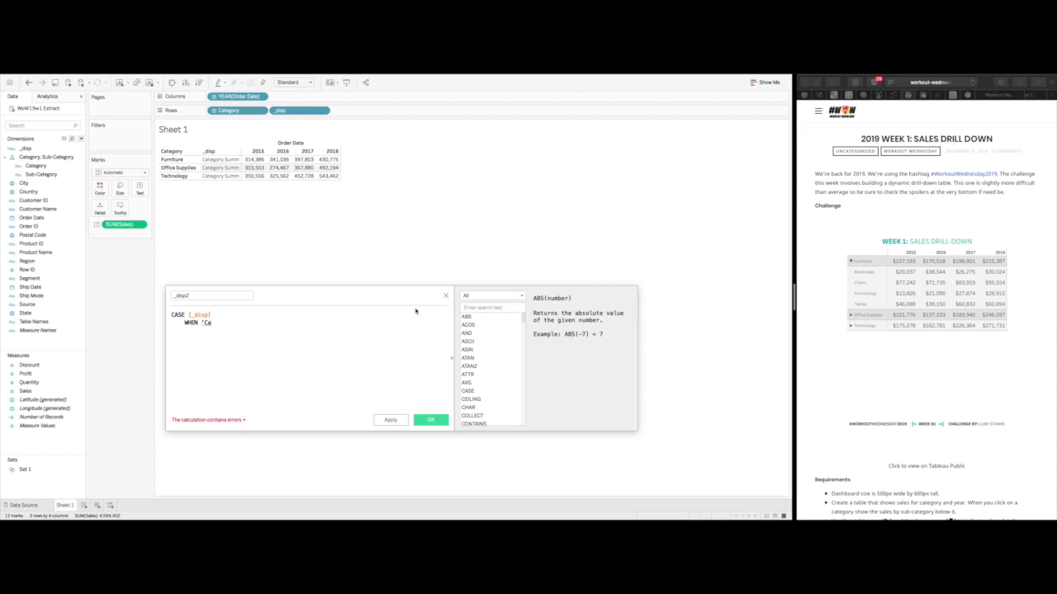
pyautogui.write('t')
pyautogui.click(431, 419)
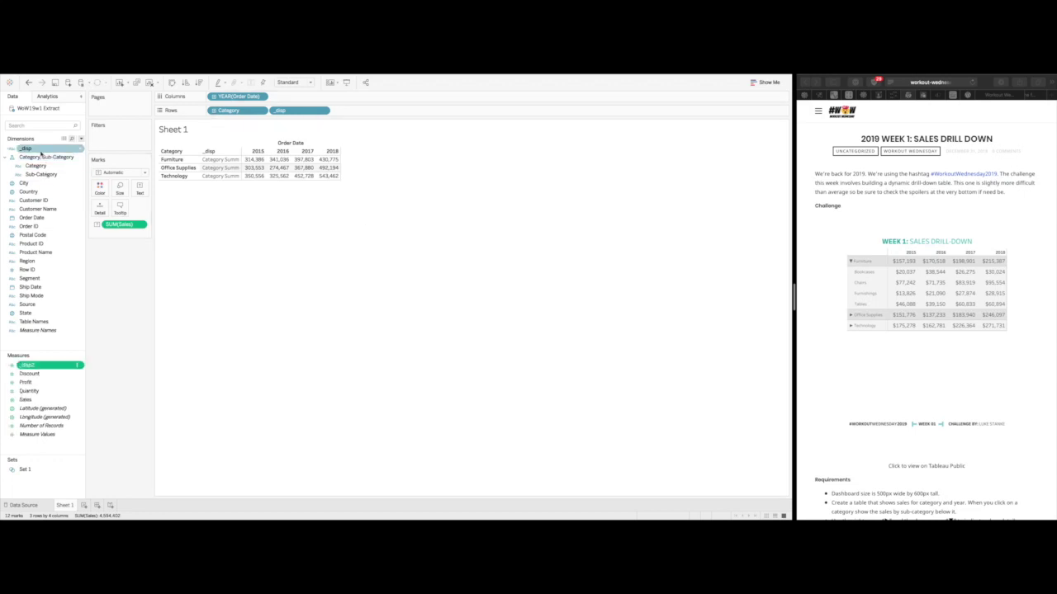
# Copy the whole _disp formula and paste it below the CASE lines in the _disp2 calculation
pyautogui.rightClick(27, 149)
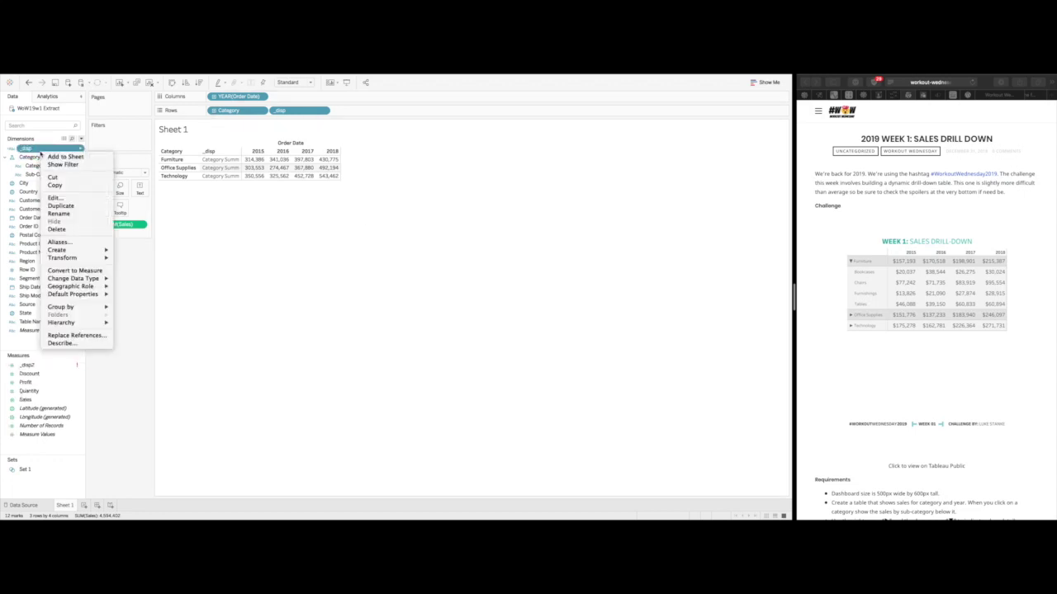
pyautogui.click(64, 199)
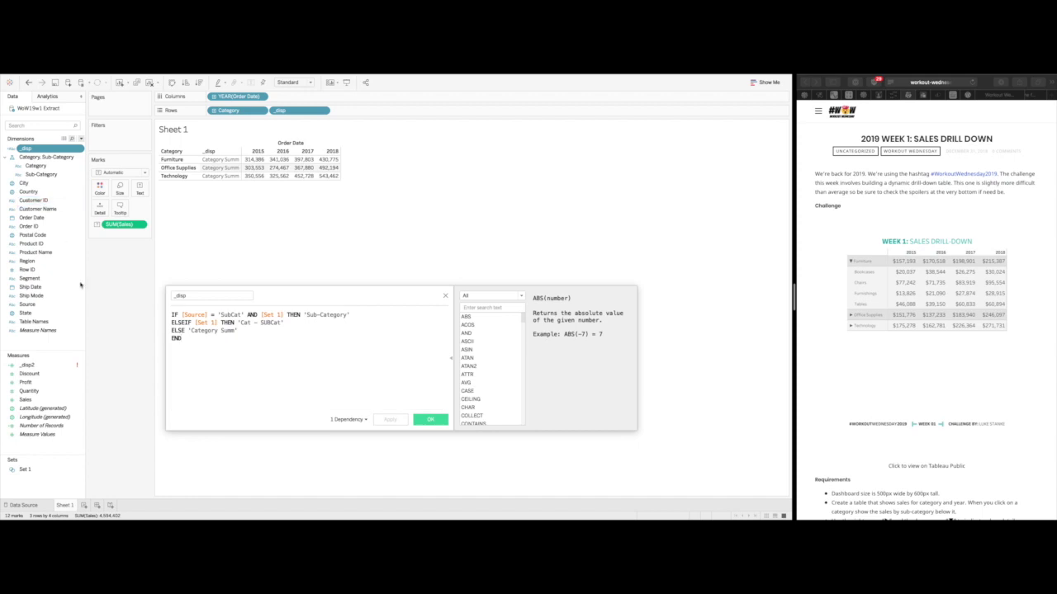
pyautogui.moveTo(248, 344); pyautogui.dragTo(160, 317)
pyautogui.hotkey('ctrl', 'c')
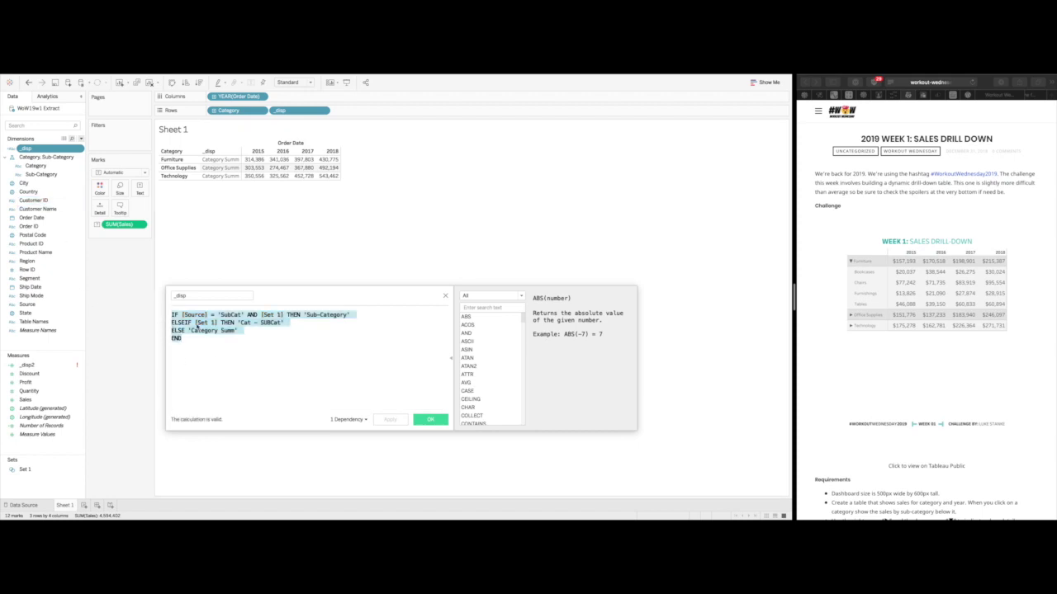
pyautogui.click(445, 297)
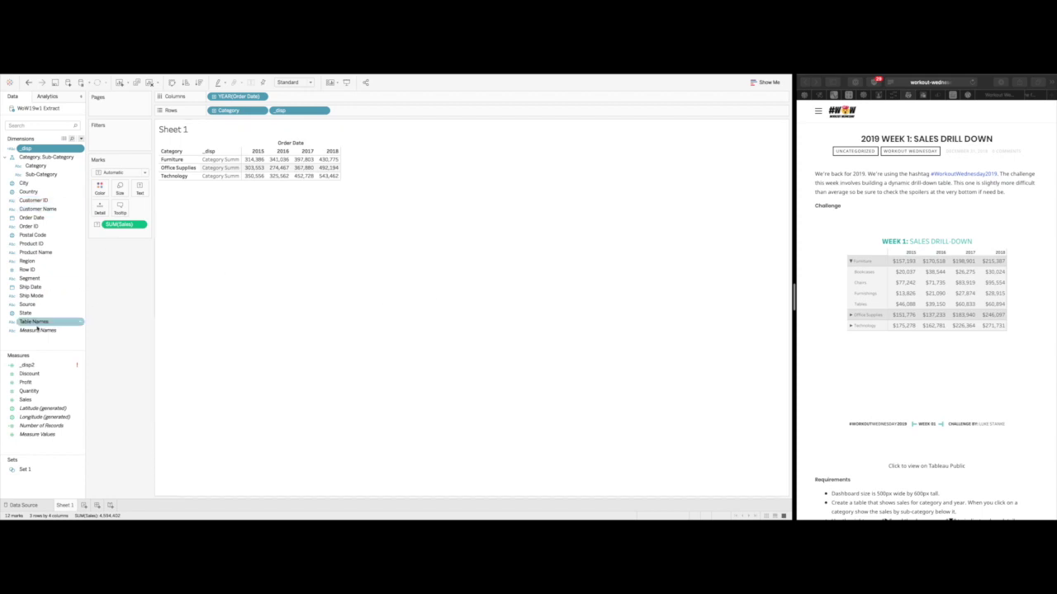
pyautogui.rightClick(38, 365)
pyautogui.click(74, 225)
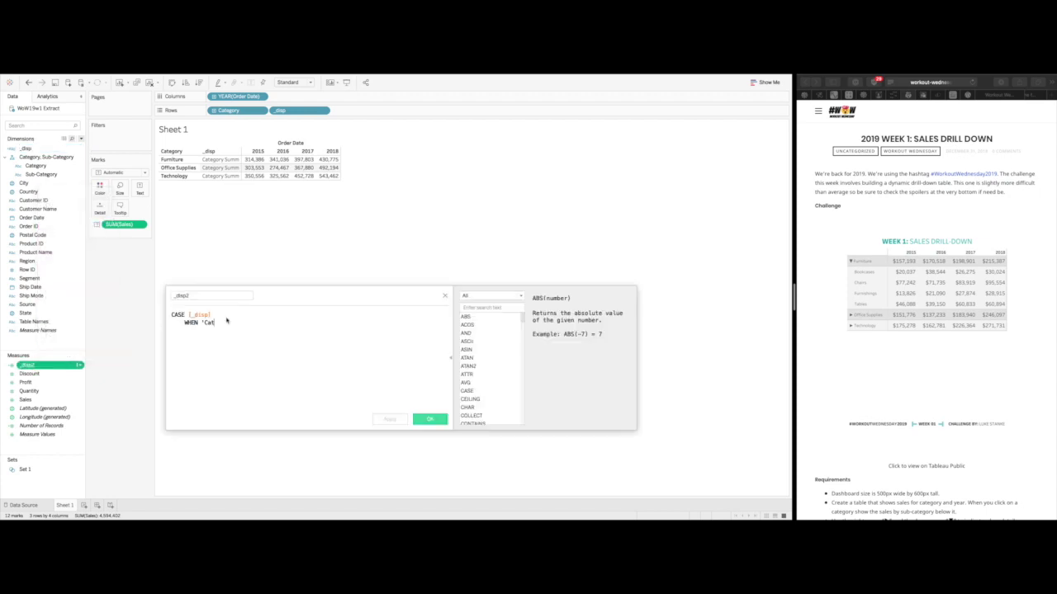
pyautogui.press('Return')
pyautogui.press('Return')
pyautogui.hotkey('ctrl', 'v')
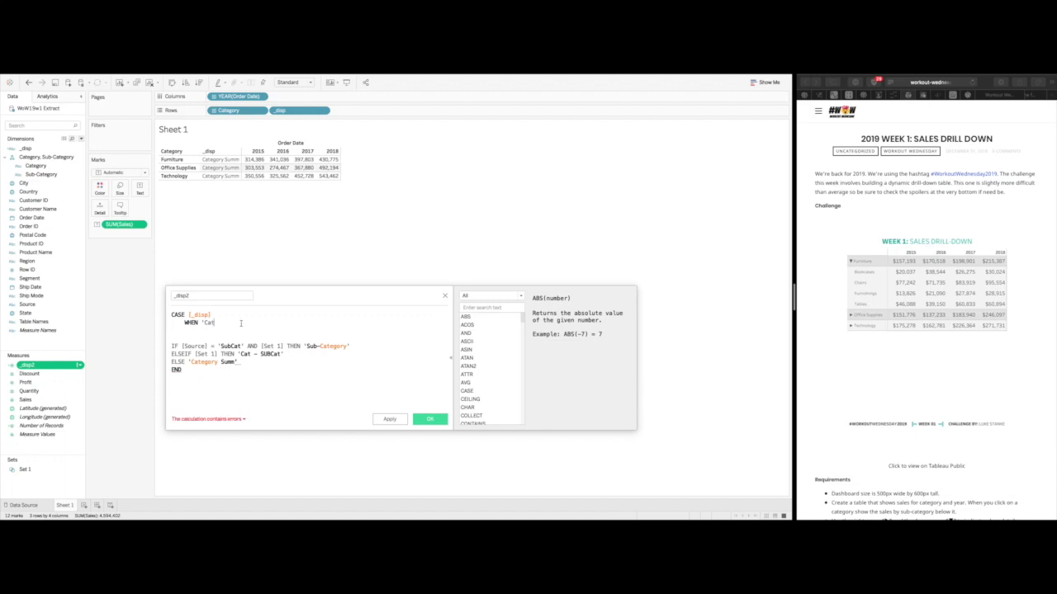
# Complete the condition WHEN 'Cat - SUBCat' THEN in _disp2 and copy the ▼ symbol from the challenge page's requirements
pyautogui.write("- SUBCat' THEN")
pyautogui.scroll(-6, 871, 256)
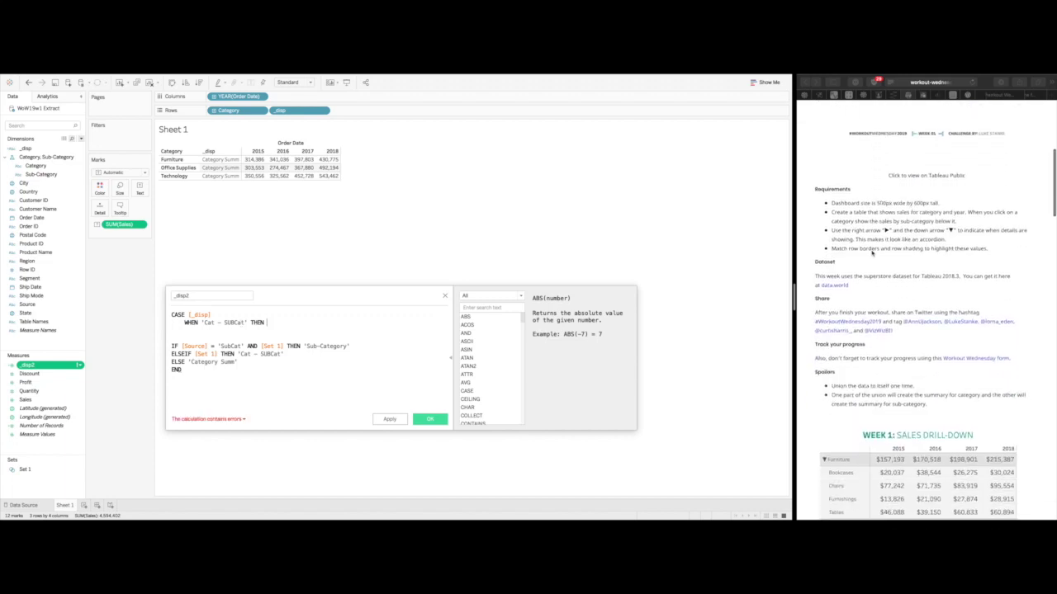
pyautogui.click(949, 230)
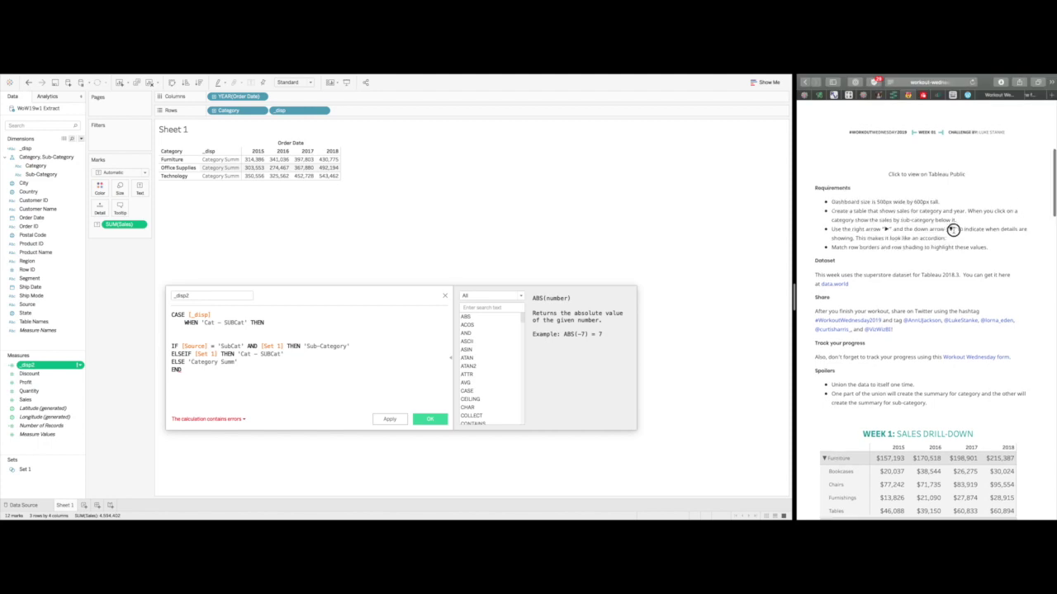
pyautogui.rightClick(952, 231)
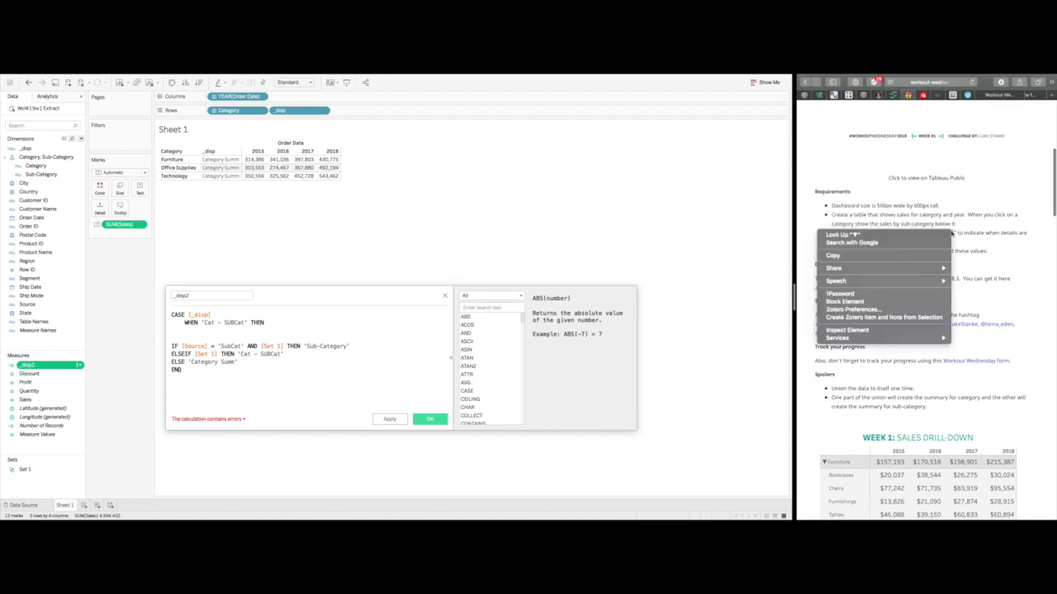
pyautogui.click(912, 258)
pyautogui.click(253, 313)
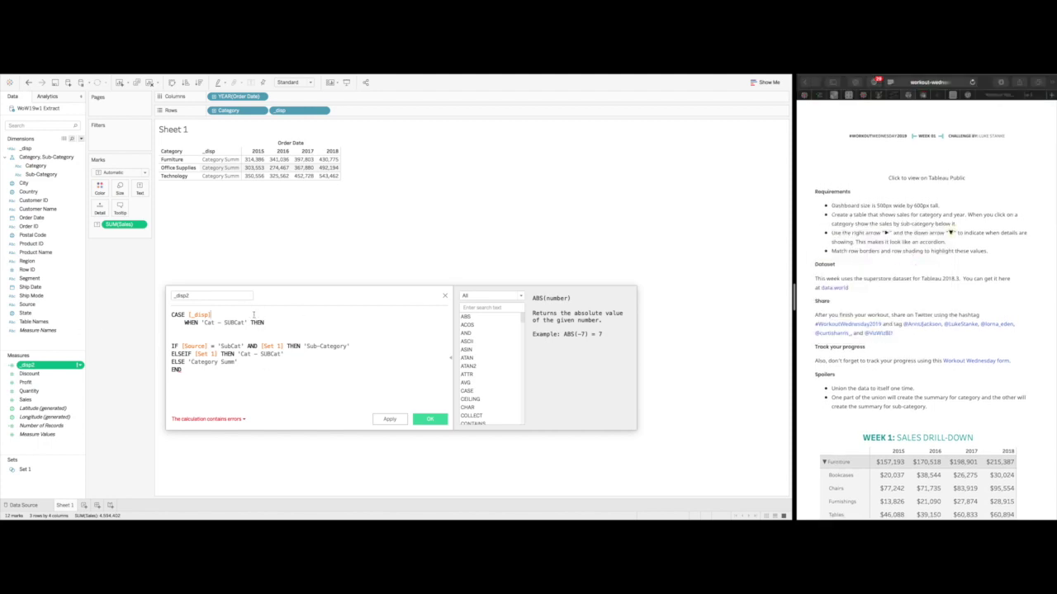
# Make the 'Cat - SUBCat' branch of _disp2 return '▼ ' + [Category], using the copied arrow
pyautogui.click(264, 323)
pyautogui.click(274, 323)
pyautogui.write("'")
pyautogui.press('super+v')
pyautogui.write("'")
pyautogui.click(352, 323)
pyautogui.write('+ ca')
pyautogui.press('Down')
pyautogui.press('Return')
pyautogui.press('Return')
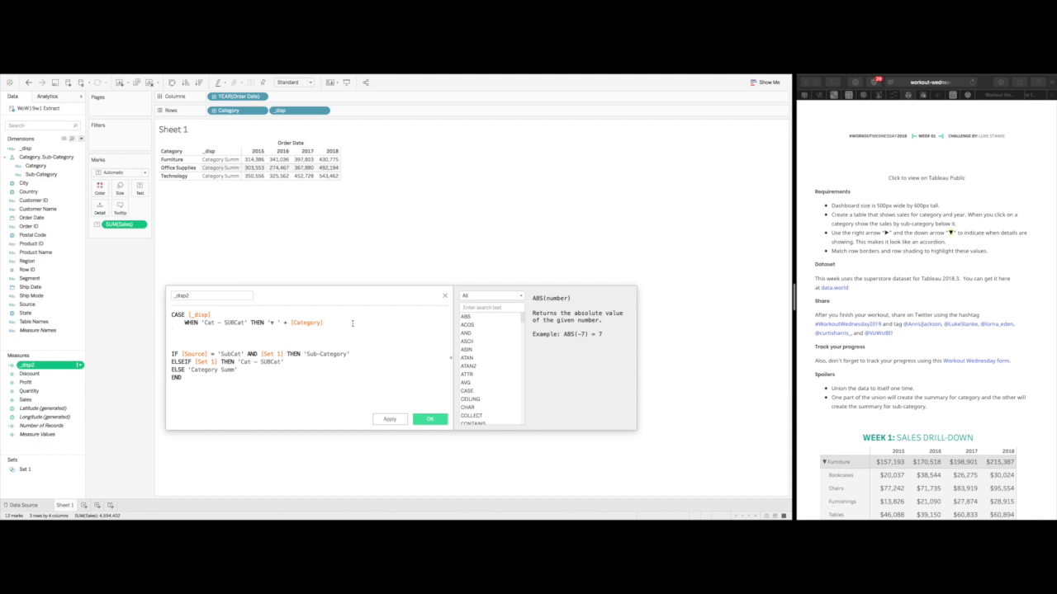
# Add a second condition, WHEN 'Category Summ' THEN, to the CASE expression in _disp2
pyautogui.press('Tab')
pyautogui.write("WHEN '")
pyautogui.write('Cate')
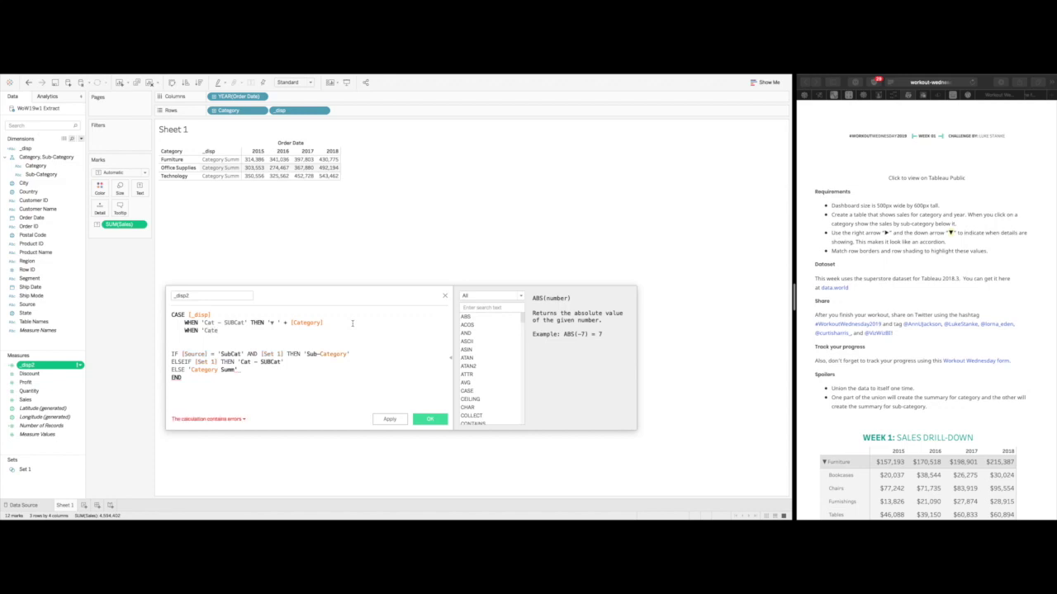
pyautogui.write("'")
pyautogui.press('BackSpace')
pyautogui.press('BackSpace')
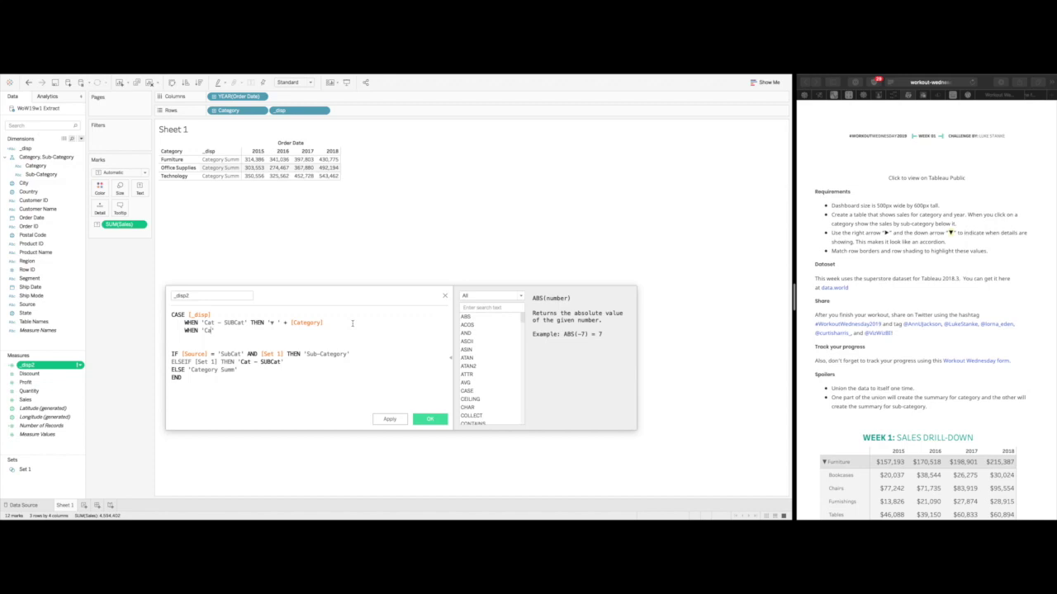
pyautogui.write("tegory' Summ")
pyautogui.write(" THEN '")
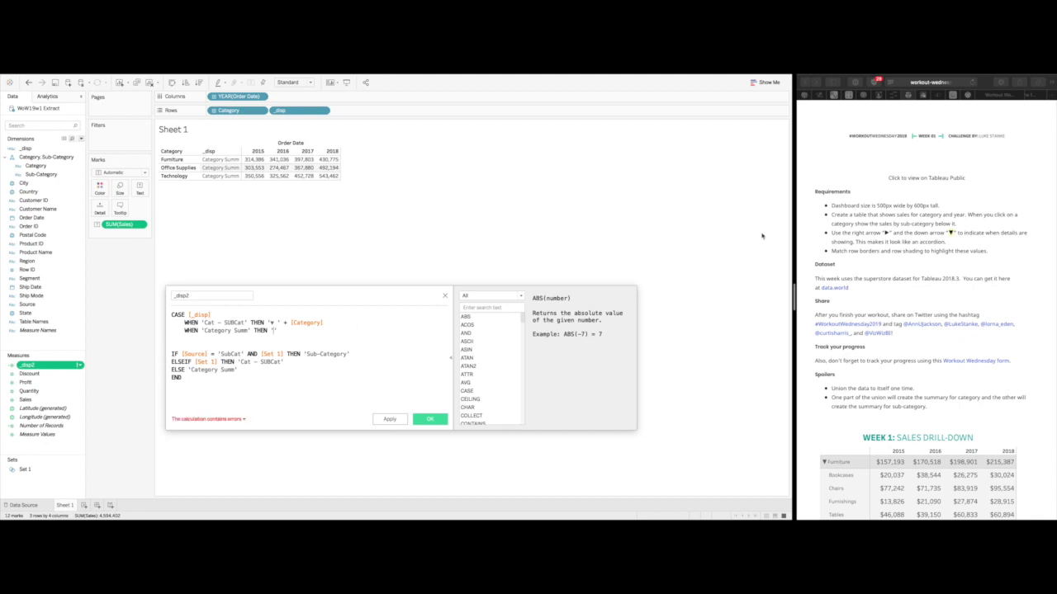
# Copy the ► symbol from the challenge page and make the 'Category Summ' branch return '► ' + [Category]
pyautogui.click(887, 235)
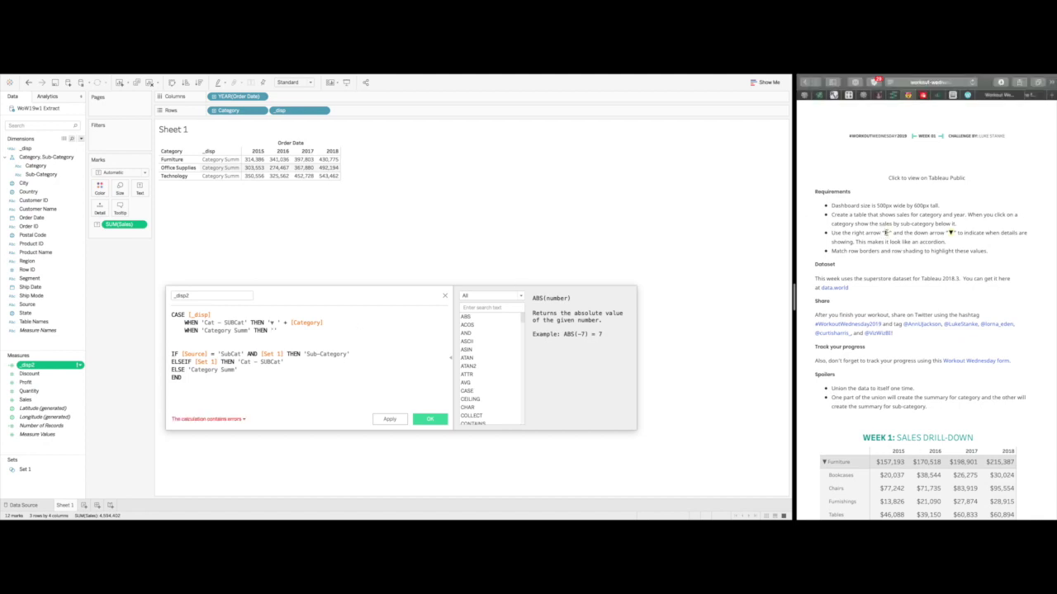
pyautogui.rightClick(888, 234)
pyautogui.click(902, 257)
pyautogui.click(238, 362)
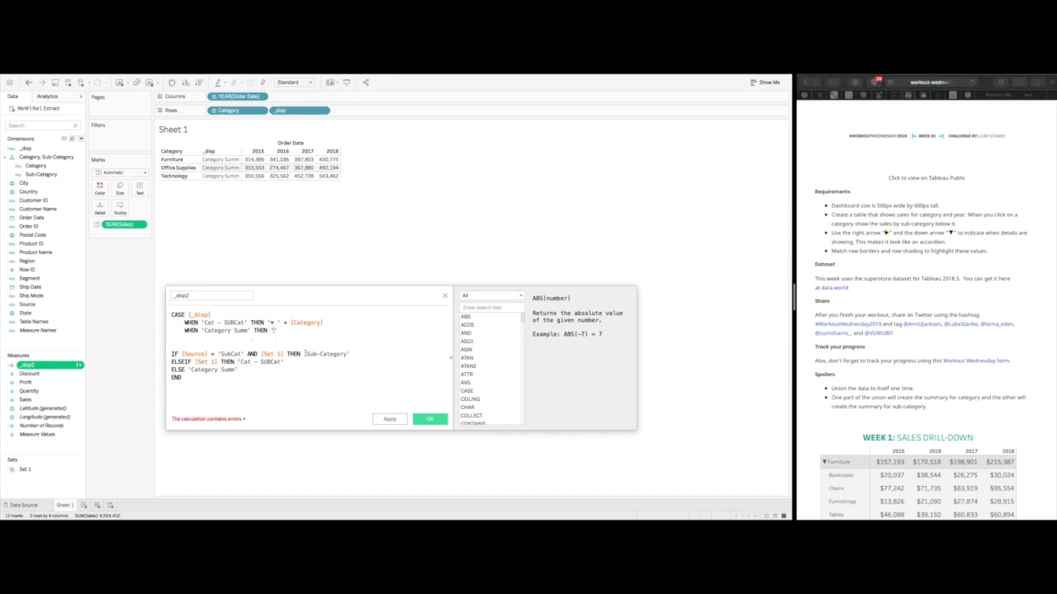
pyautogui.press('super+v')
pyautogui.write("'")
pyautogui.write('+ [Category]')
pyautogui.press('Return')
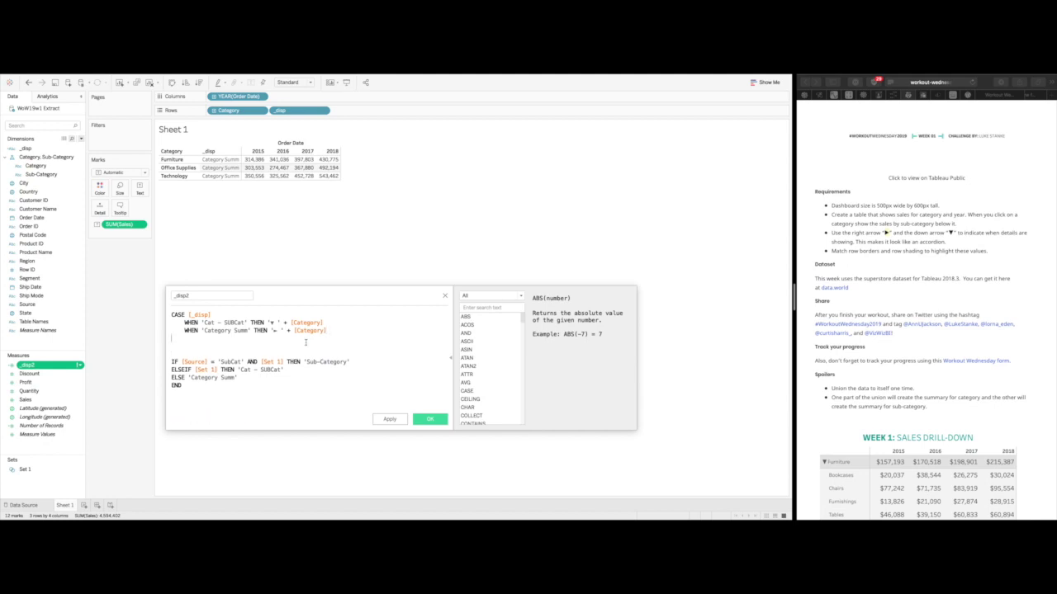
# Finish the CASE expression with an ELSE branch returning a string of spaces + [Sub-Category], followed by END
pyautogui.write("ELSE ''")
pyautogui.write('  + [Sub-Category]')
pyautogui.press('Return')
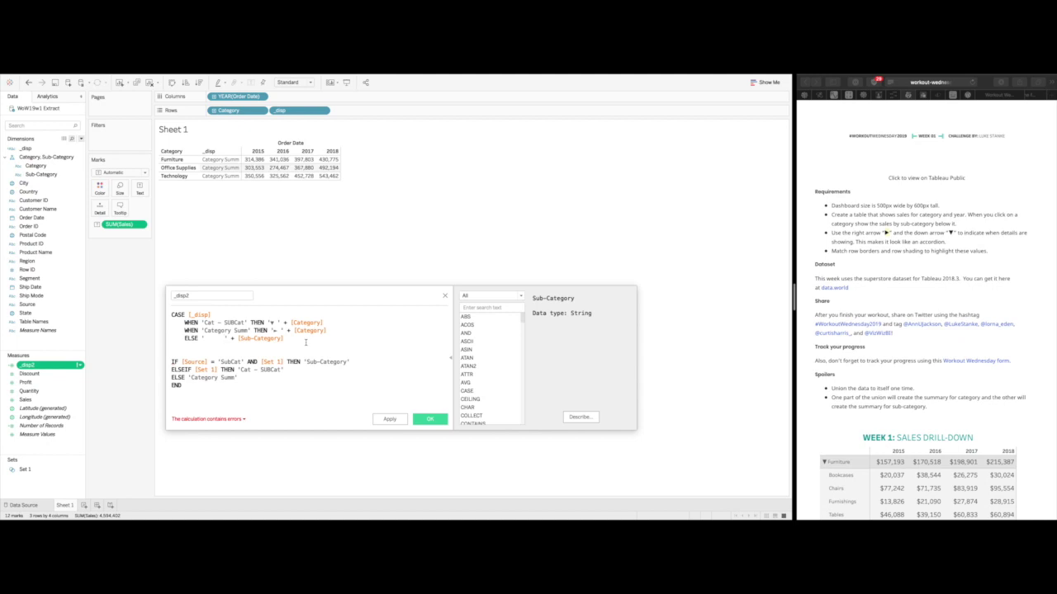
pyautogui.press('Return')
pyautogui.write('END')
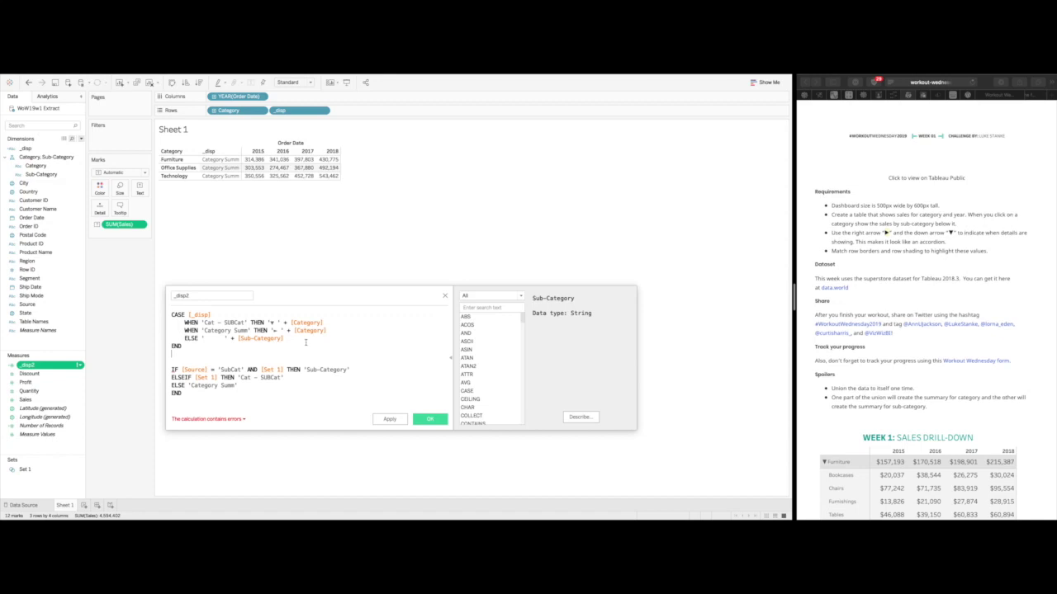
# Delete the pasted _disp formula below the CASE expression and save the _disp2 calculation
pyautogui.hotkey('shift', 'Down')
pyautogui.hotkey('shift', 'Down')
pyautogui.hotkey('shift', 'Down')
pyautogui.hotkey('shift', 'Down')
pyautogui.hotkey('shift', 'Down')
pyautogui.hotkey('shift', 'Down')
pyautogui.press('BackSpace')
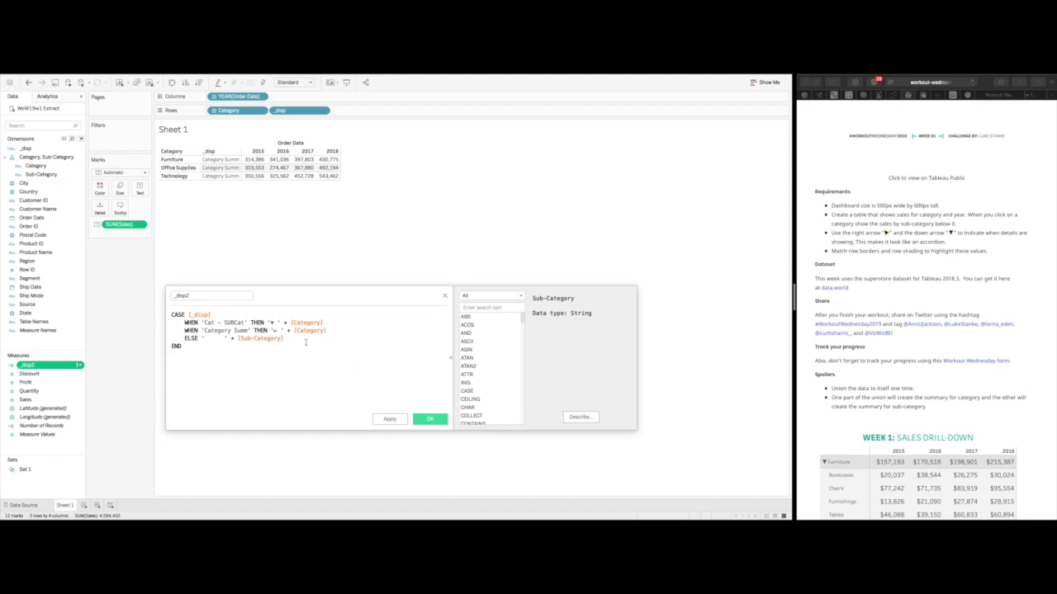
pyautogui.click(430, 418)
# Place _disp2 on Rows after _disp, and add Sheet 1 to a new dashboard
pyautogui.moveTo(27, 157); pyautogui.dragTo(371, 110)
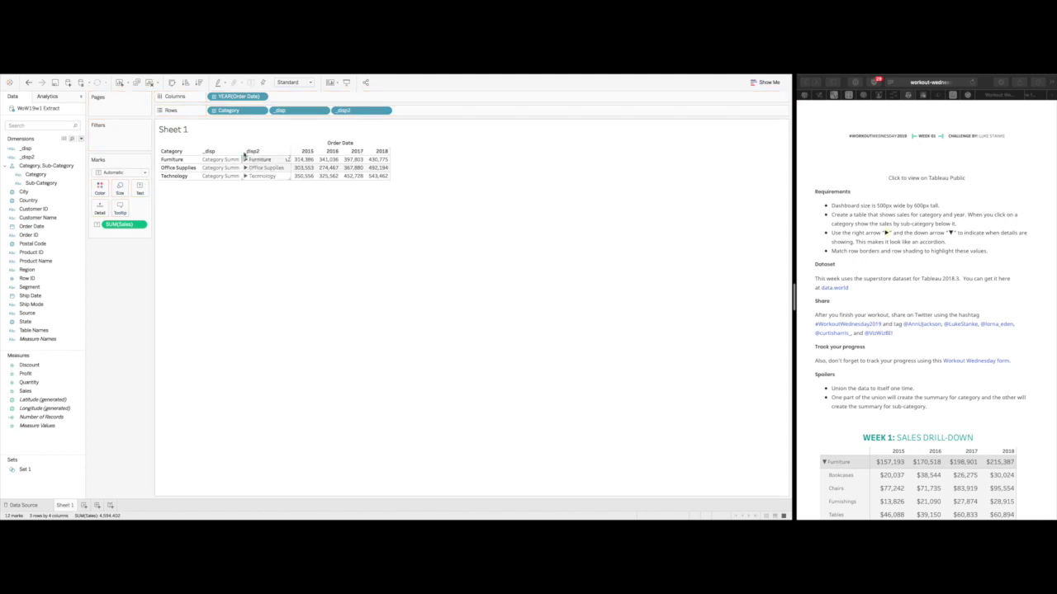
pyautogui.click(96, 504)
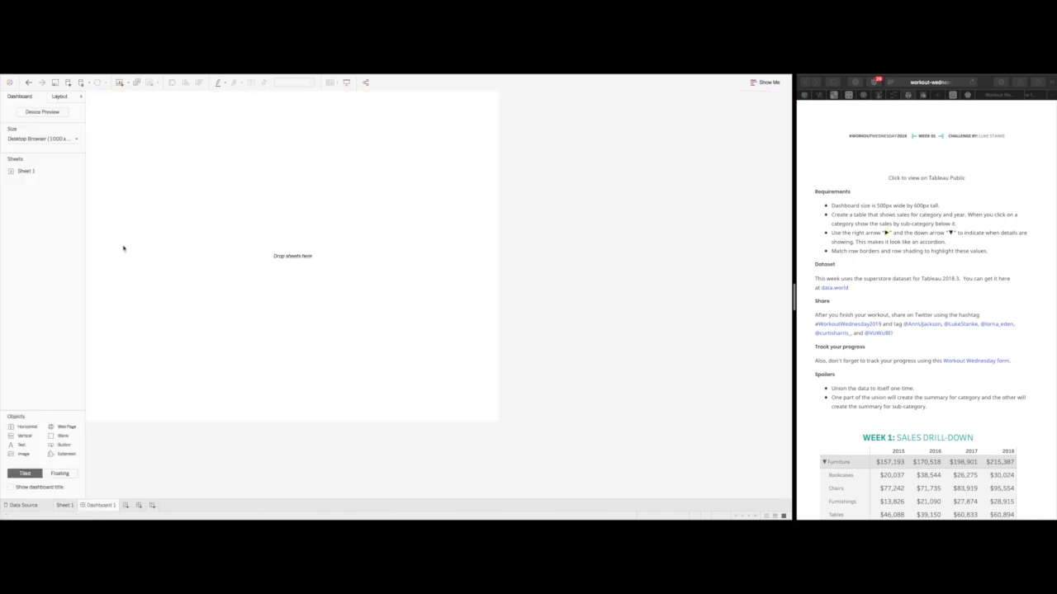
pyautogui.moveTo(26, 171); pyautogui.dragTo(243, 191)
# Add a Change Set Values dashboard action on Select from Sheet 1, targeting Set 1 of WoW19w1 Extract and removing all values when the selection clears
pyautogui.moveTo(182, 76)
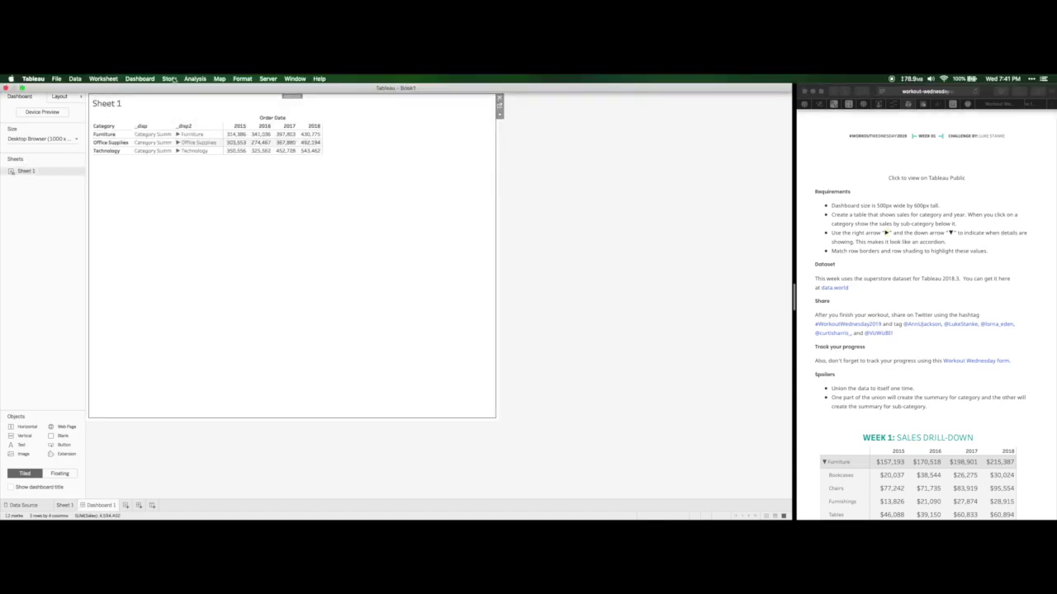
pyautogui.click(142, 78)
pyautogui.click(144, 179)
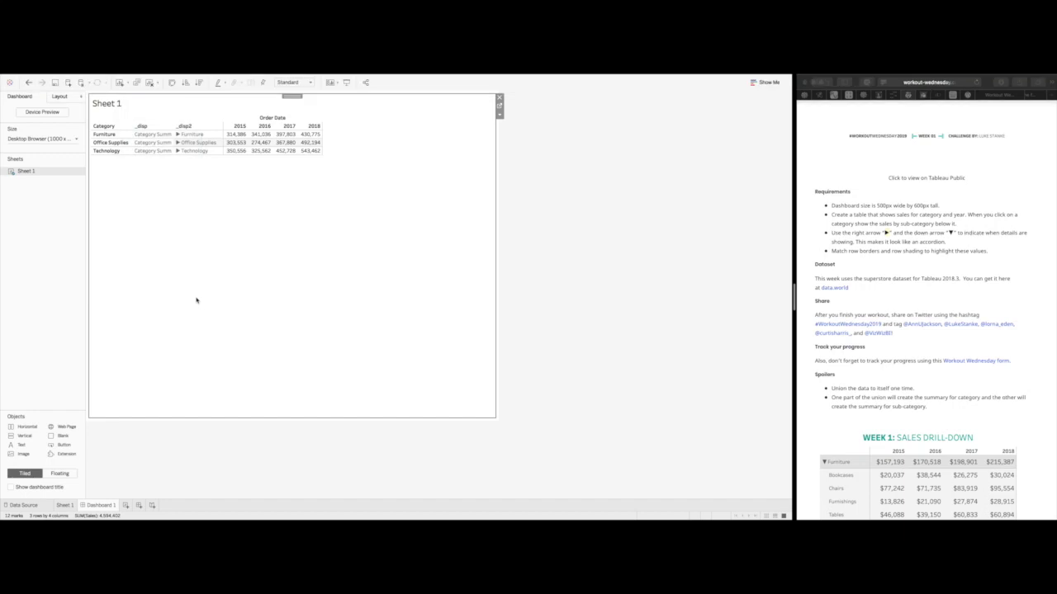
pyautogui.click(291, 345)
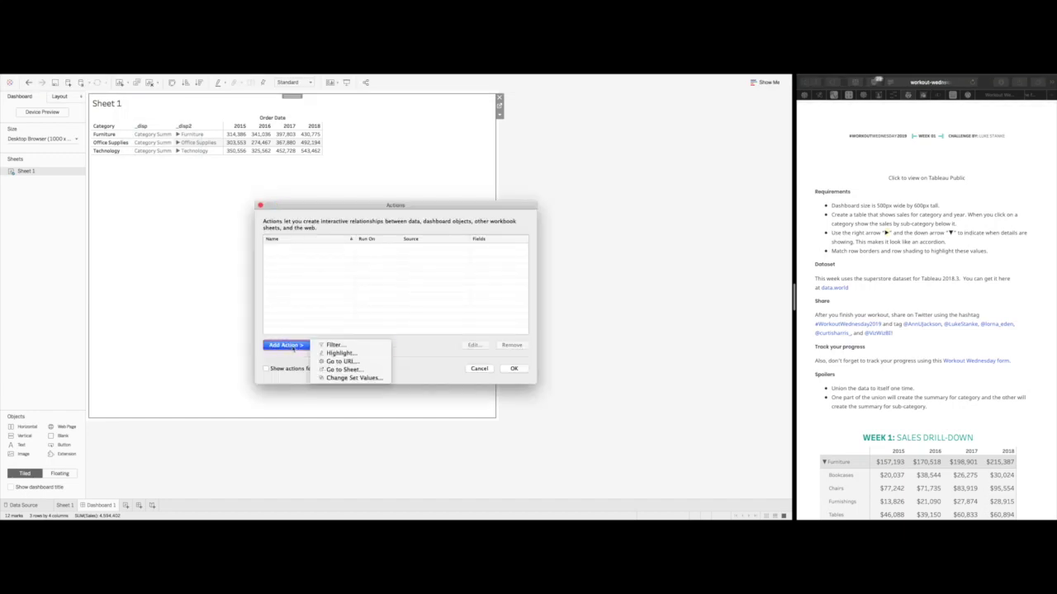
pyautogui.click(361, 380)
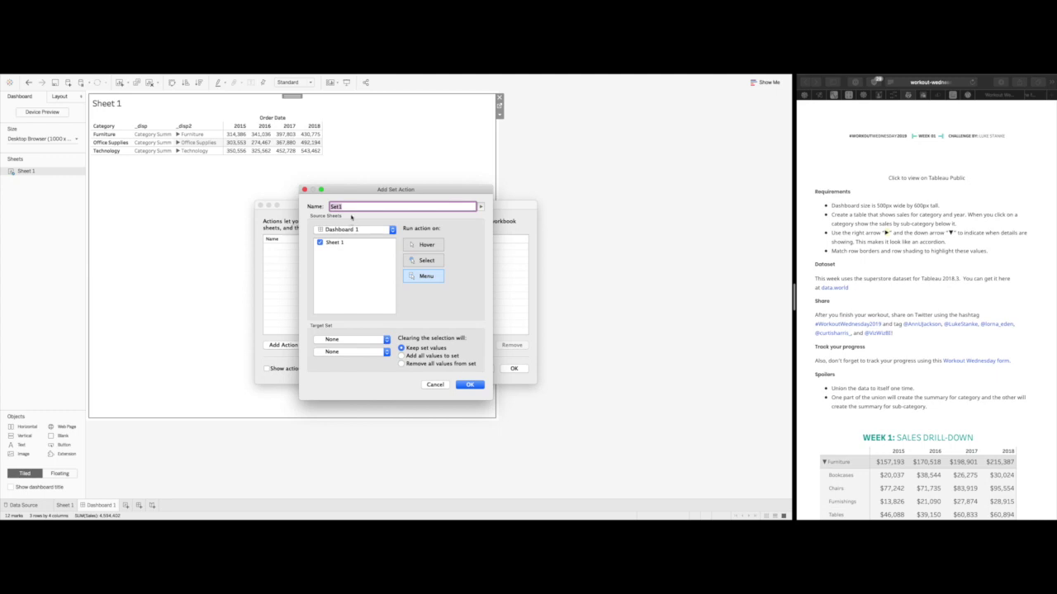
pyautogui.click(354, 339)
pyautogui.click(354, 348)
pyautogui.click(353, 352)
pyautogui.click(352, 361)
pyautogui.click(401, 364)
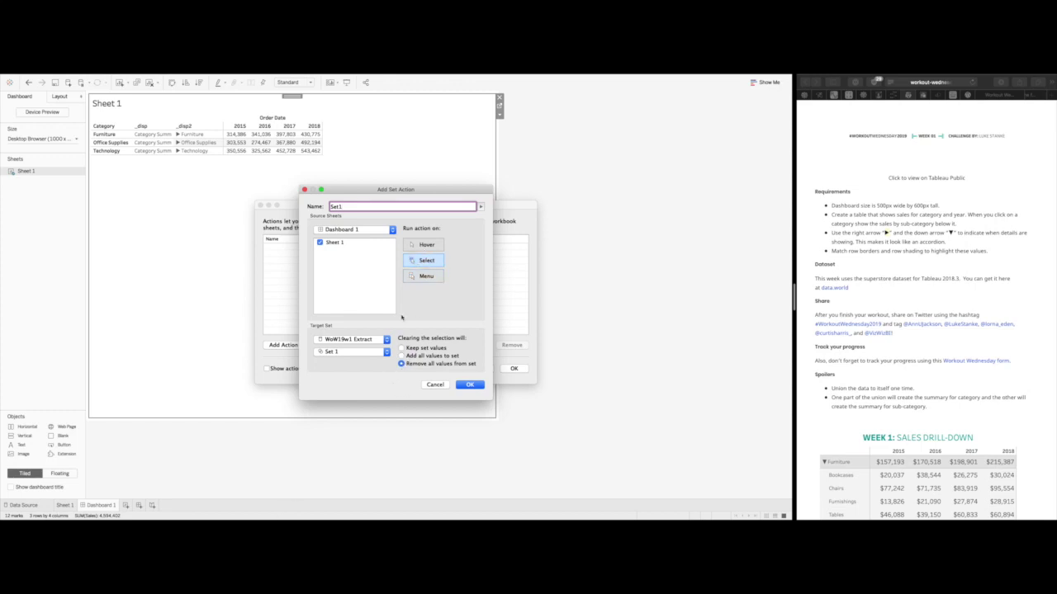
pyautogui.click(469, 385)
pyautogui.click(514, 368)
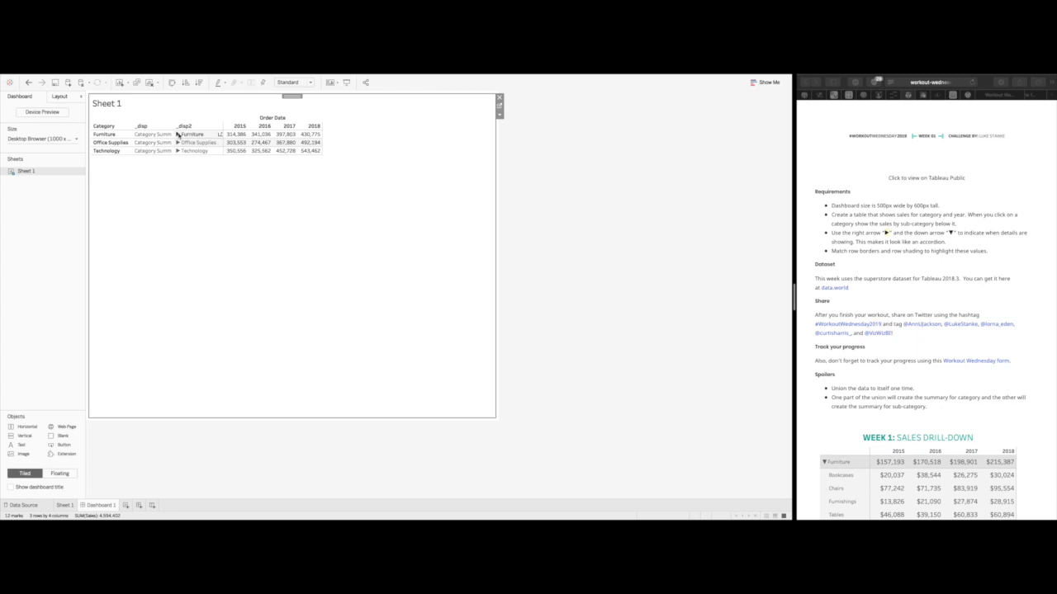
# Test the set action on the dashboard by expanding and collapsing the Furniture, Office Supplies and Technology rows
pyautogui.click(177, 136)
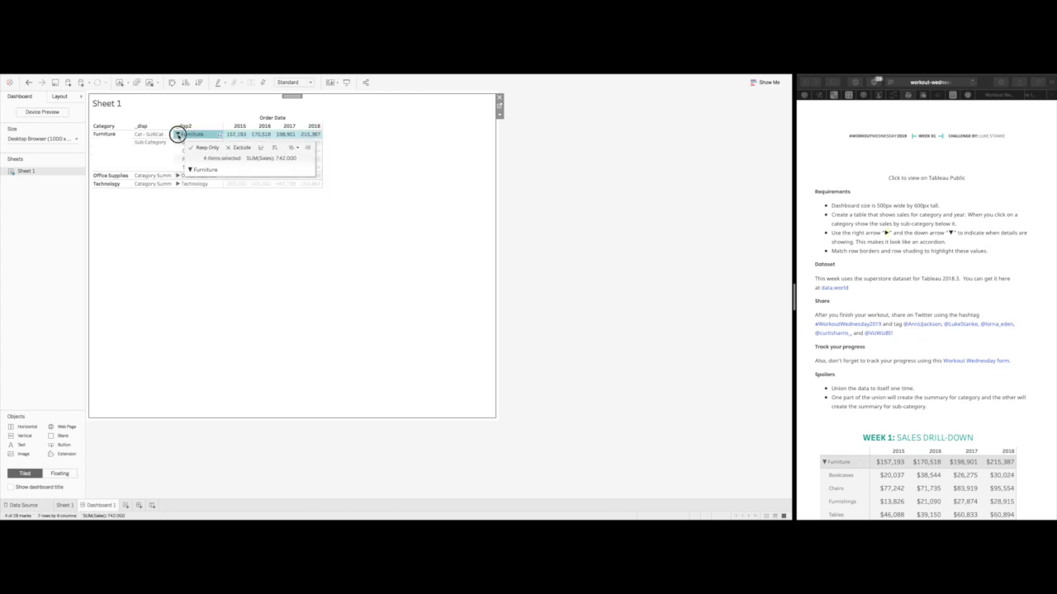
pyautogui.click(180, 134)
pyautogui.click(177, 143)
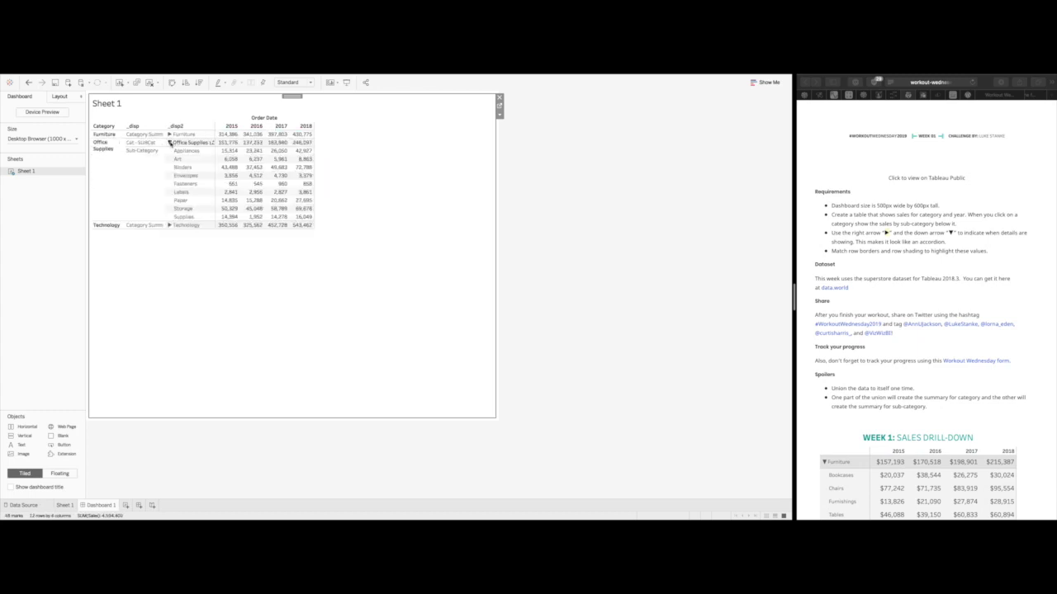
pyautogui.click(170, 143)
pyautogui.click(171, 143)
pyautogui.click(176, 150)
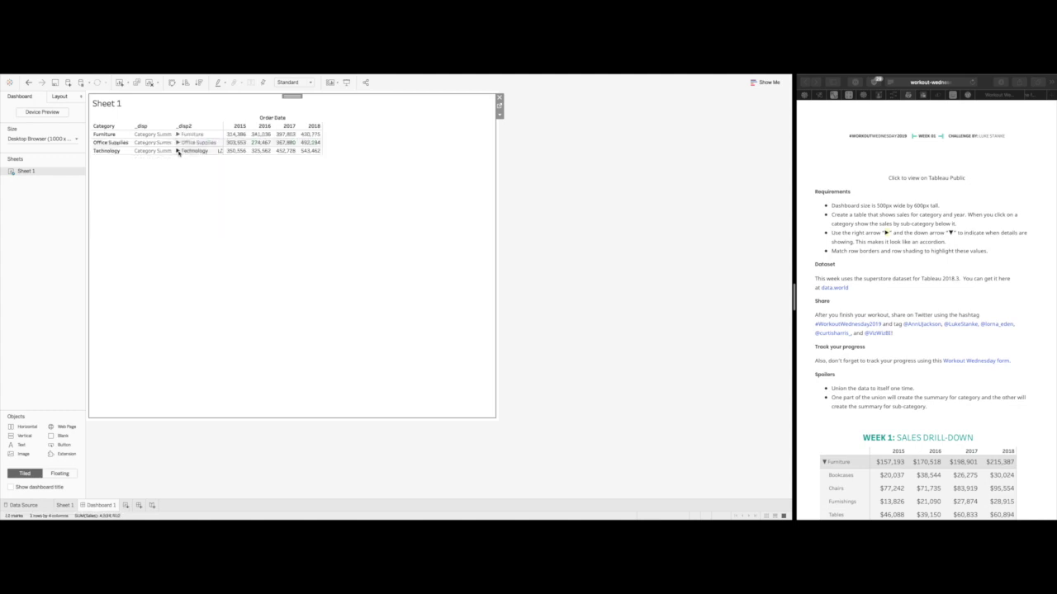
pyautogui.click(176, 151)
# Go back to Sheet 1 and review the formulas of _disp and _disp2 without changing them
pyautogui.click(498, 105)
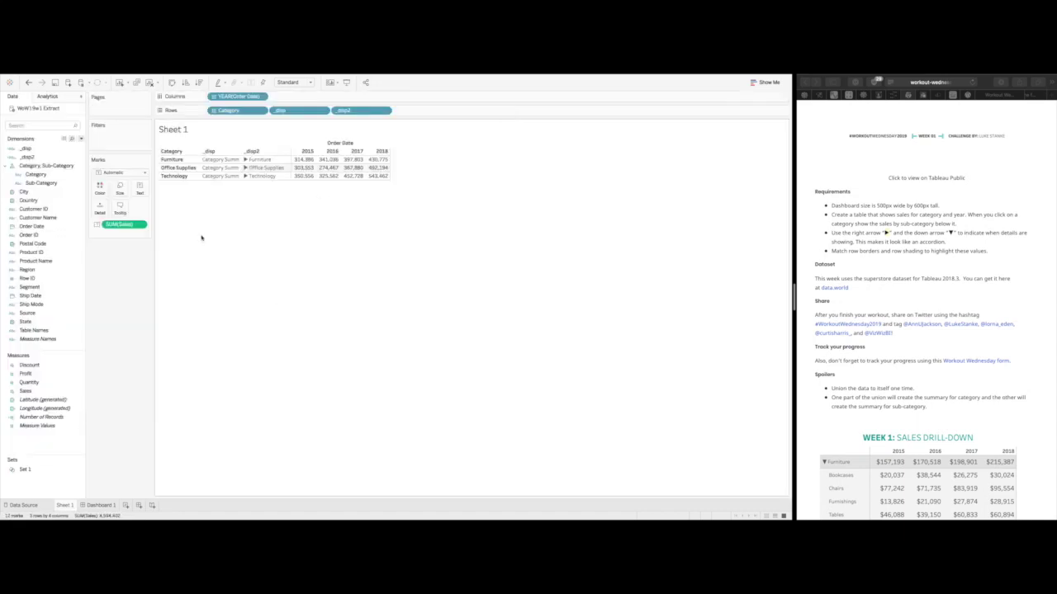
pyautogui.rightClick(37, 149)
pyautogui.click(58, 195)
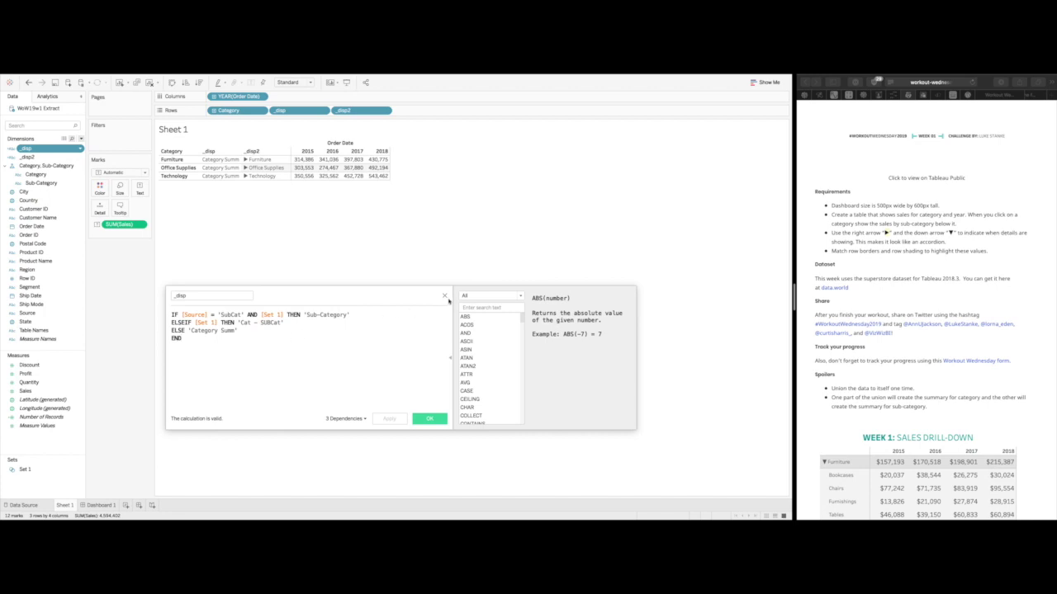
pyautogui.click(444, 297)
pyautogui.rightClick(47, 157)
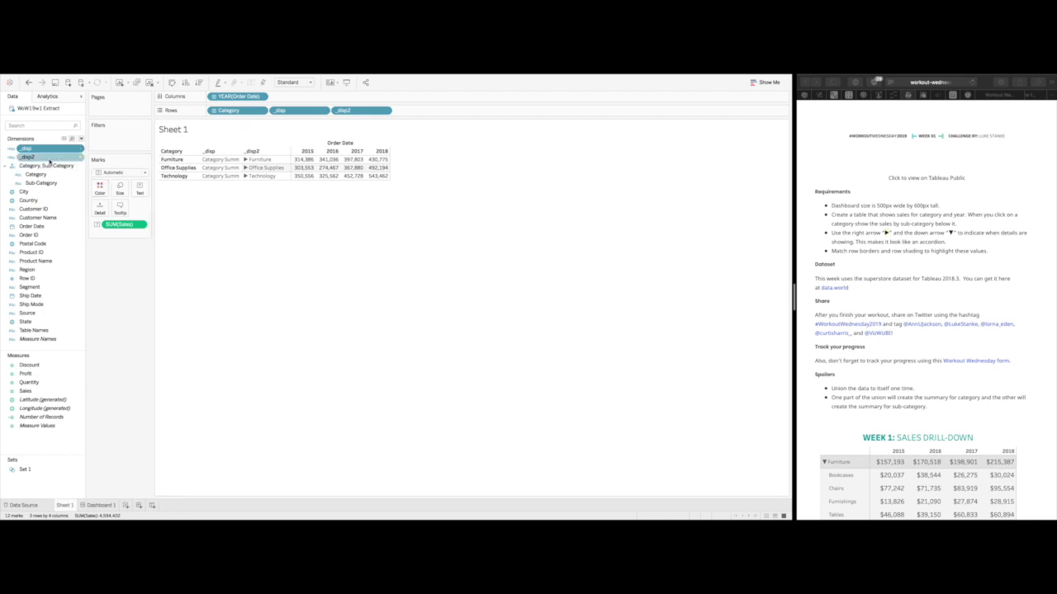
pyautogui.click(70, 207)
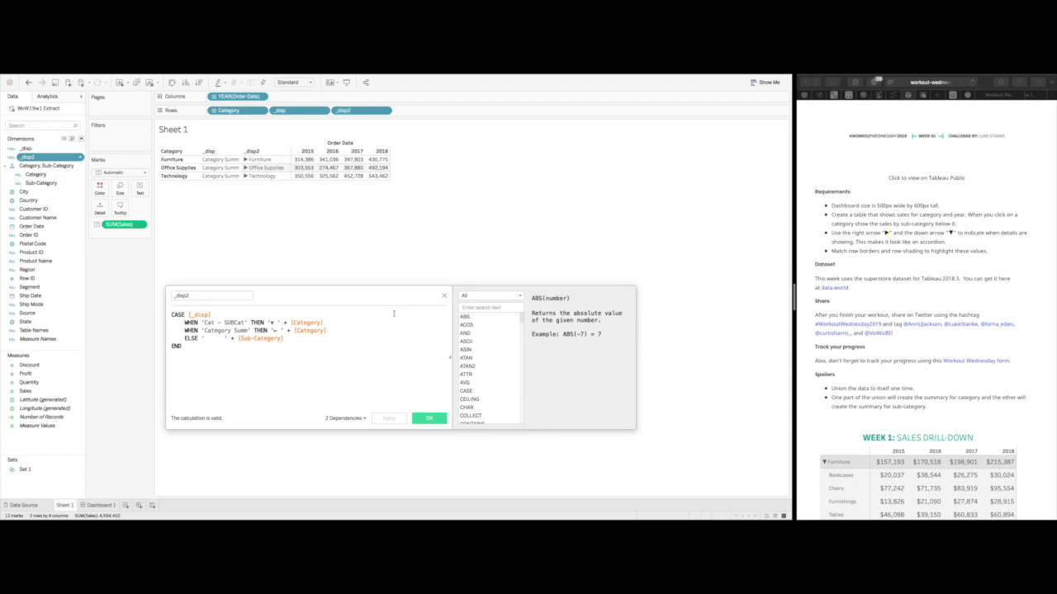
pyautogui.click(444, 296)
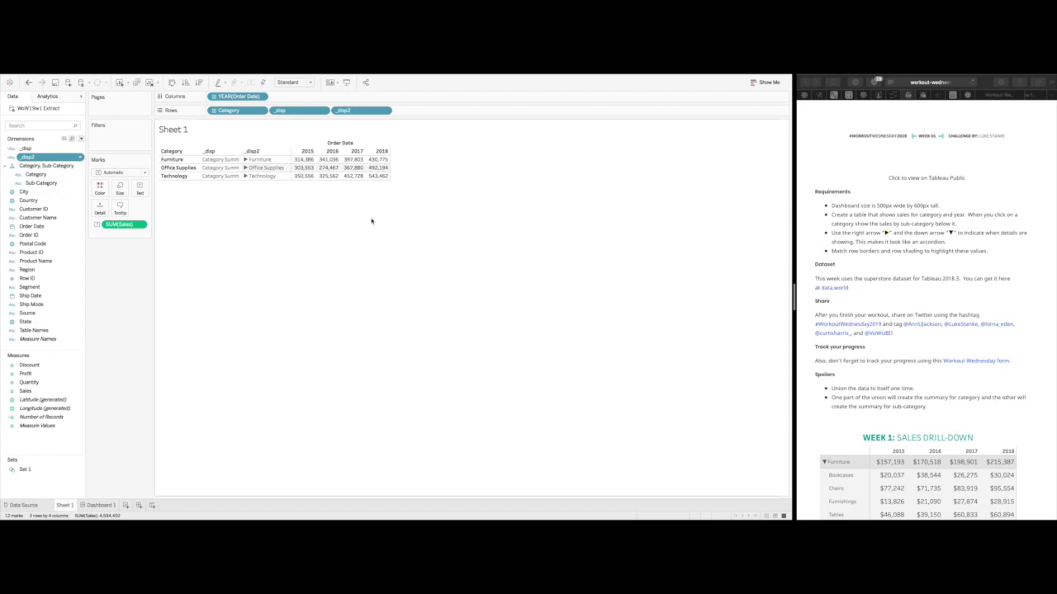
# Hide the row headers of Category and _disp in Sheet 1, leaving both fields on Rows
pyautogui.click(260, 109)
pyautogui.click(237, 169)
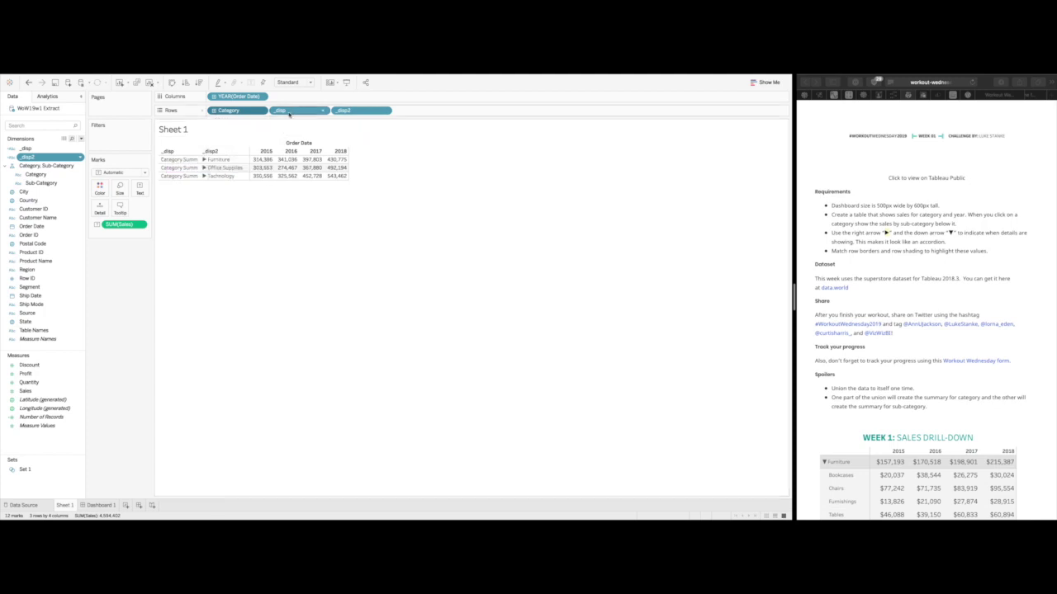
pyautogui.click(323, 111)
pyautogui.click(294, 168)
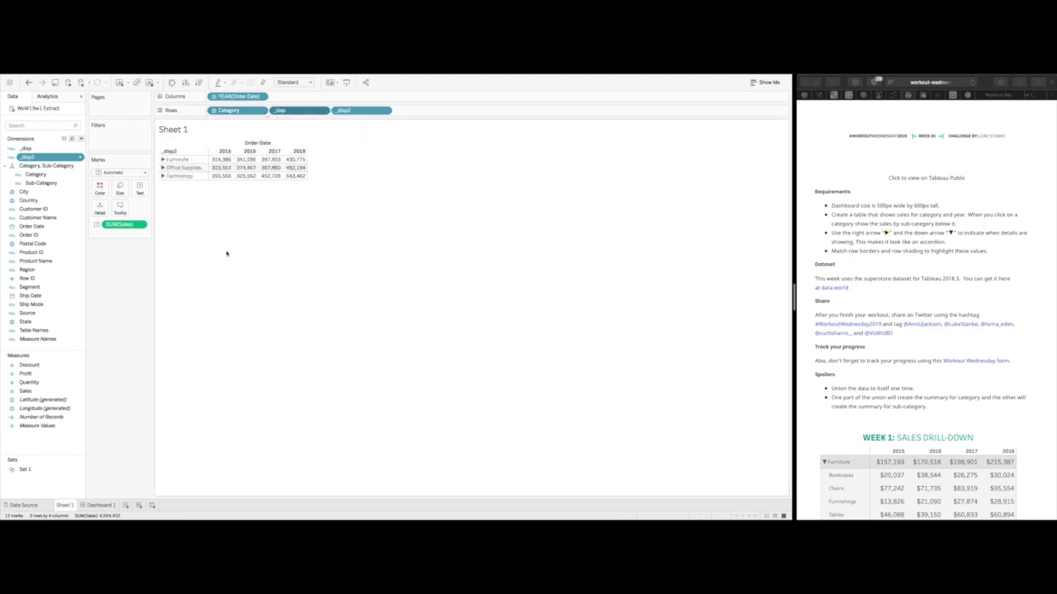
# Return to Dashboard 1 and test the drill-down by expanding the Furniture row
pyautogui.click(187, 159)
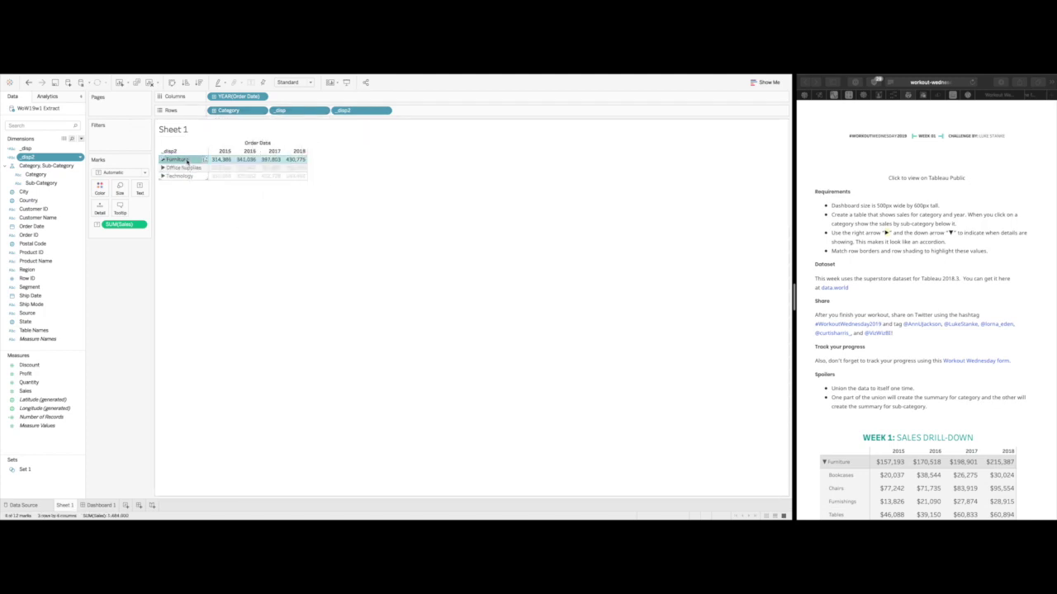
pyautogui.click(169, 160)
pyautogui.click(86, 506)
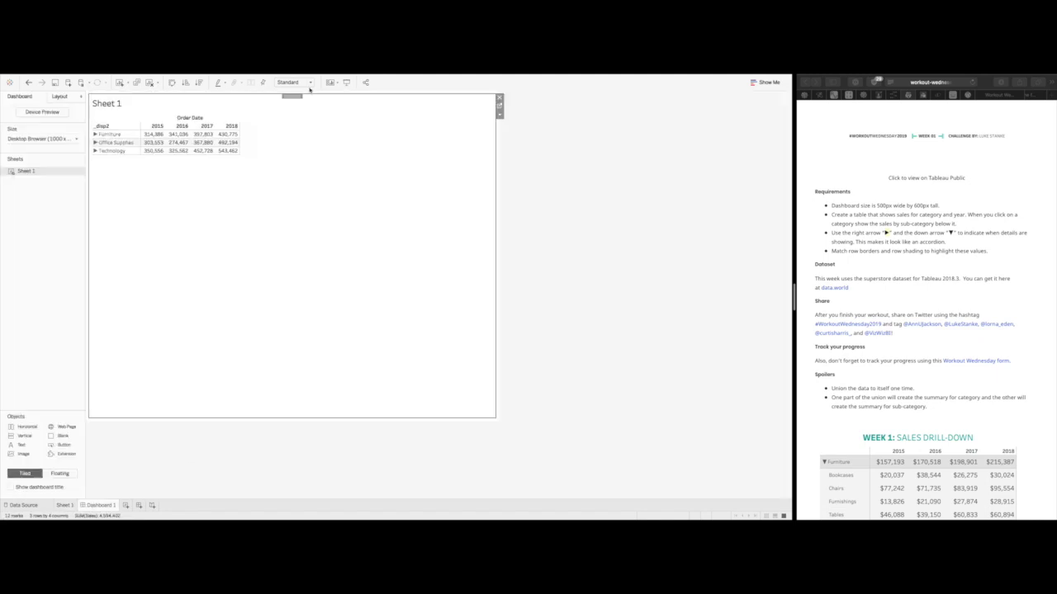
pyautogui.click(113, 136)
pyautogui.click(114, 136)
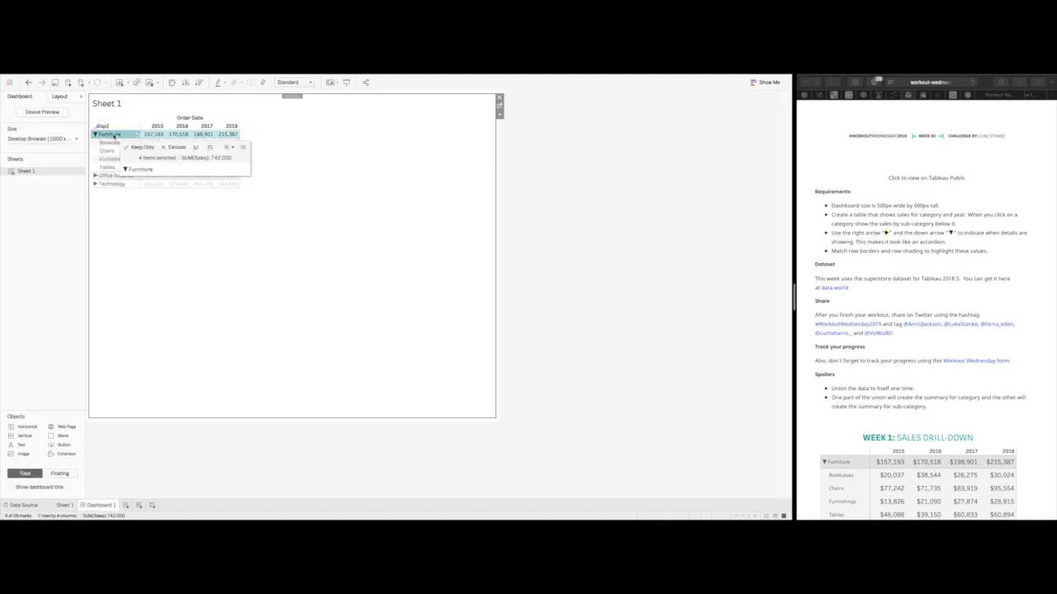
# Test the drill-down on the dashboard by collapsing and expanding the Furniture row, then go to Sheet 1
pyautogui.click(111, 185)
pyautogui.click(113, 136)
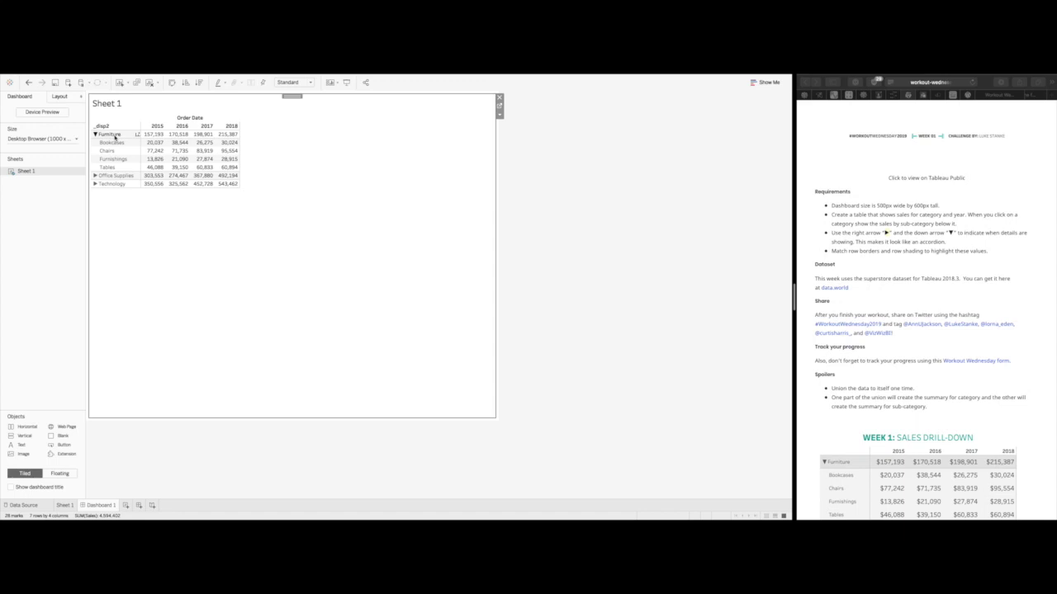
pyautogui.click(113, 135)
pyautogui.click(113, 135)
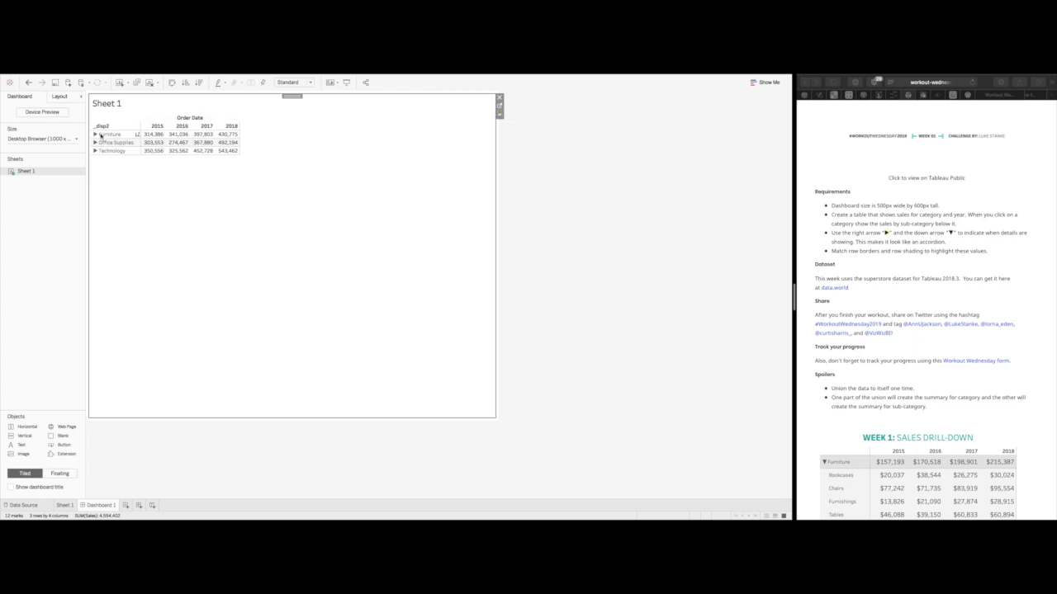
pyautogui.click(112, 134)
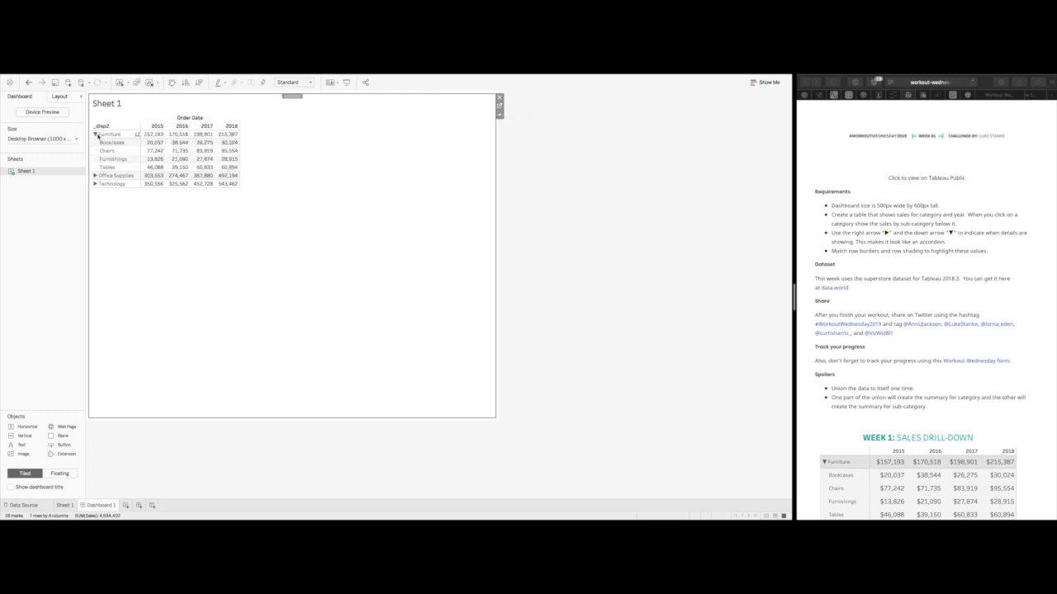
pyautogui.click(498, 106)
pyautogui.moveTo(222, 201)
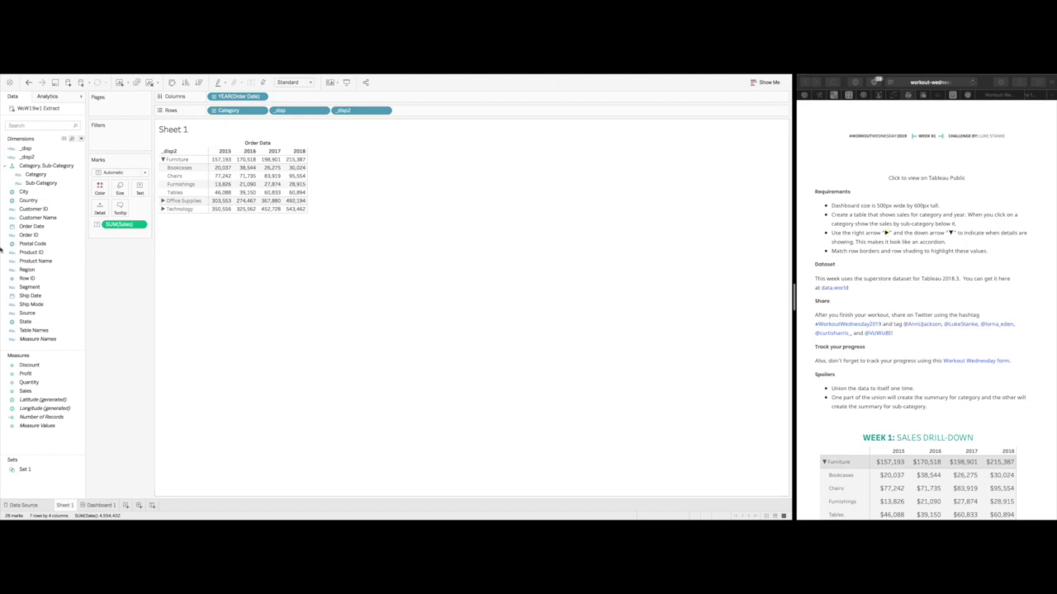
pyautogui.click(81, 138)
pyautogui.click(264, 364)
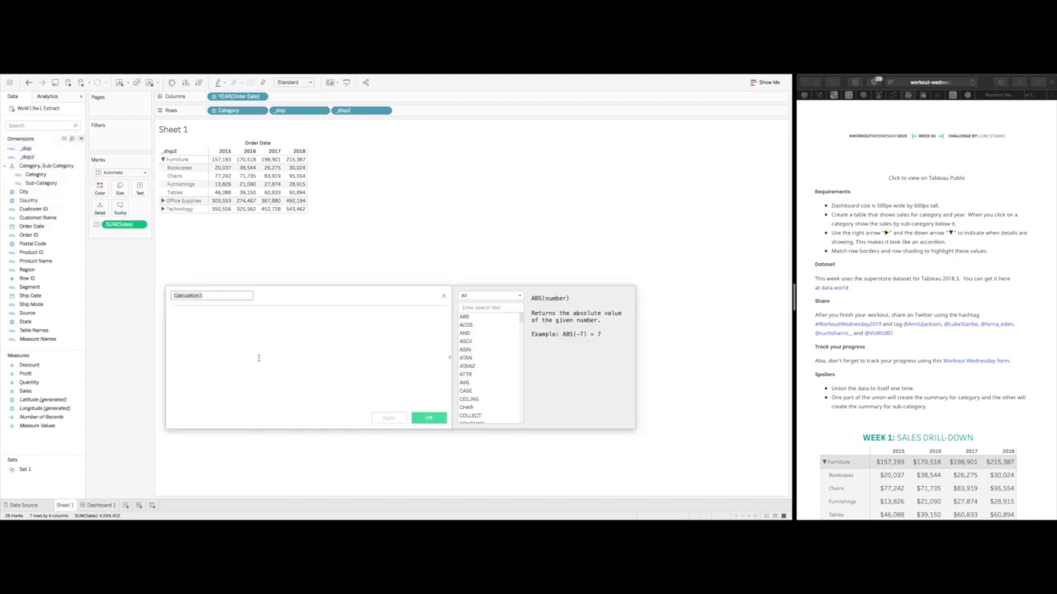
pyautogui.write('_sales')
pyautogui.click(259, 357)
pyautogui.write('IF')
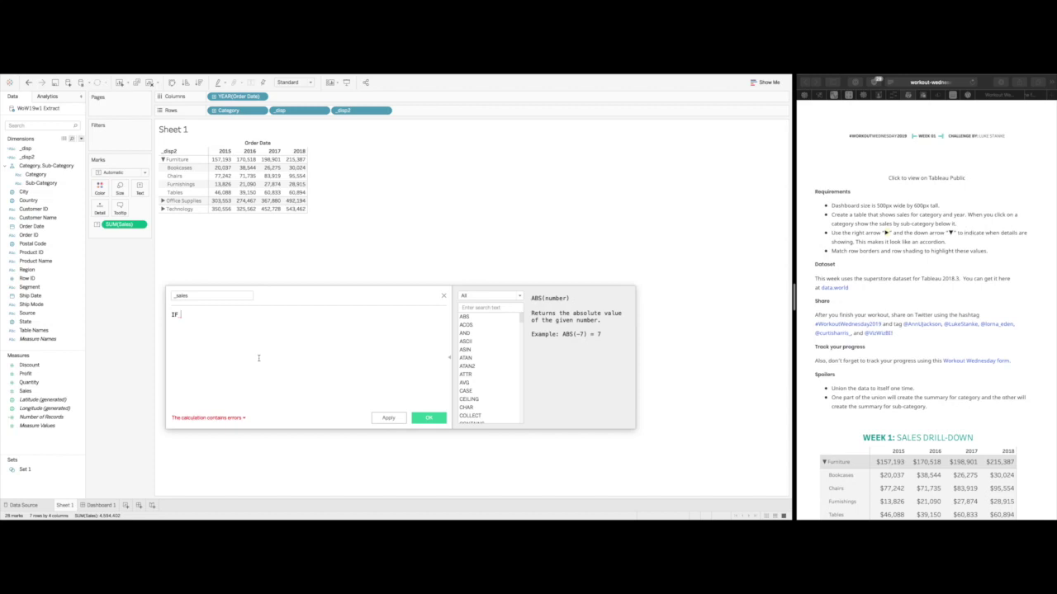
pyautogui.click(443, 296)
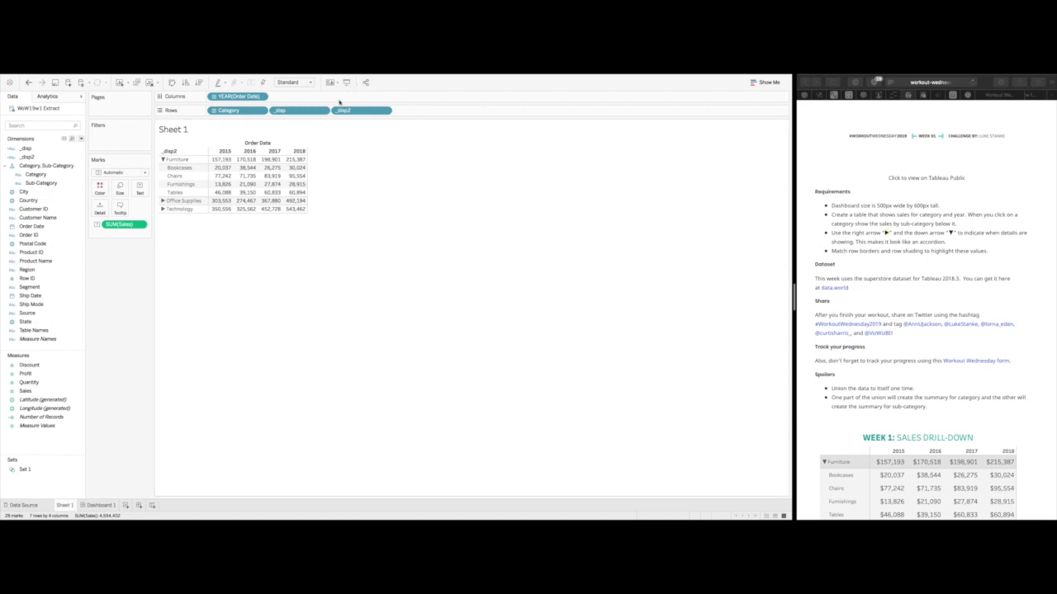
# Show the _disp row header in Sheet 1 and start a new calculated field named _sales
pyautogui.click(324, 111)
pyautogui.click(297, 169)
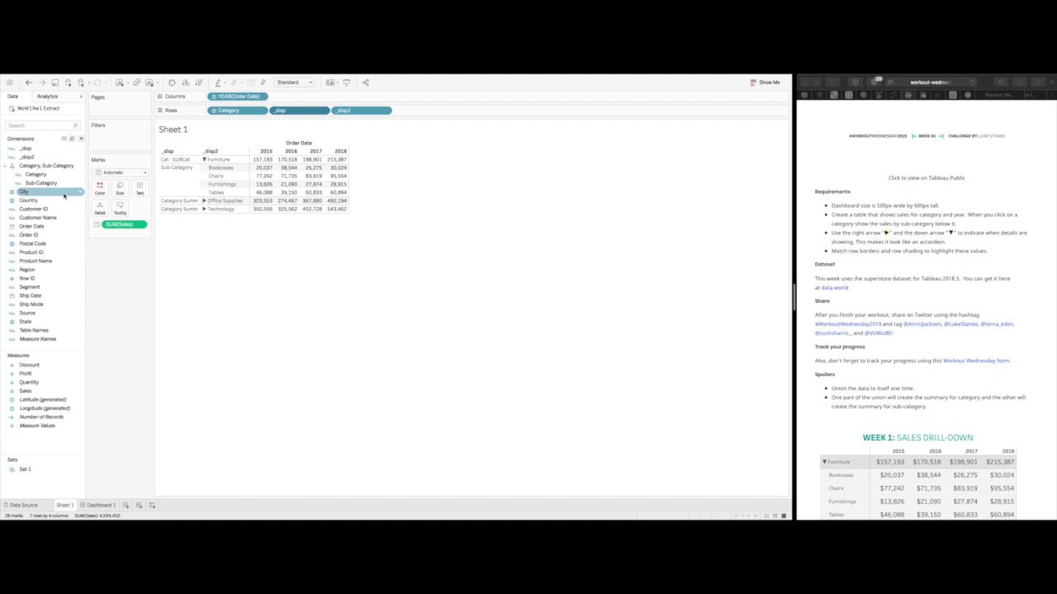
pyautogui.click(81, 139)
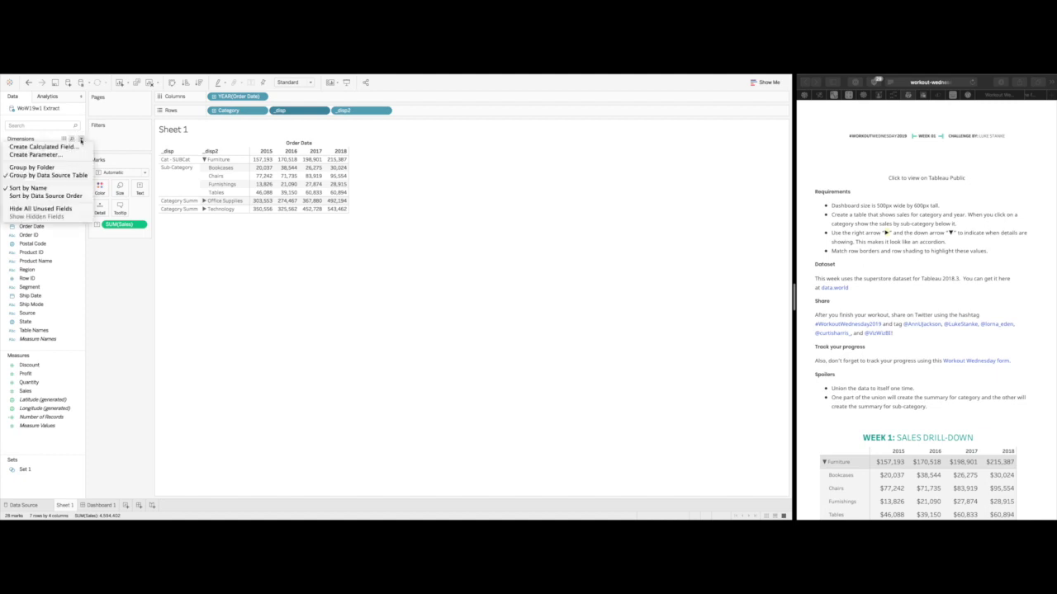
pyautogui.click(43, 147)
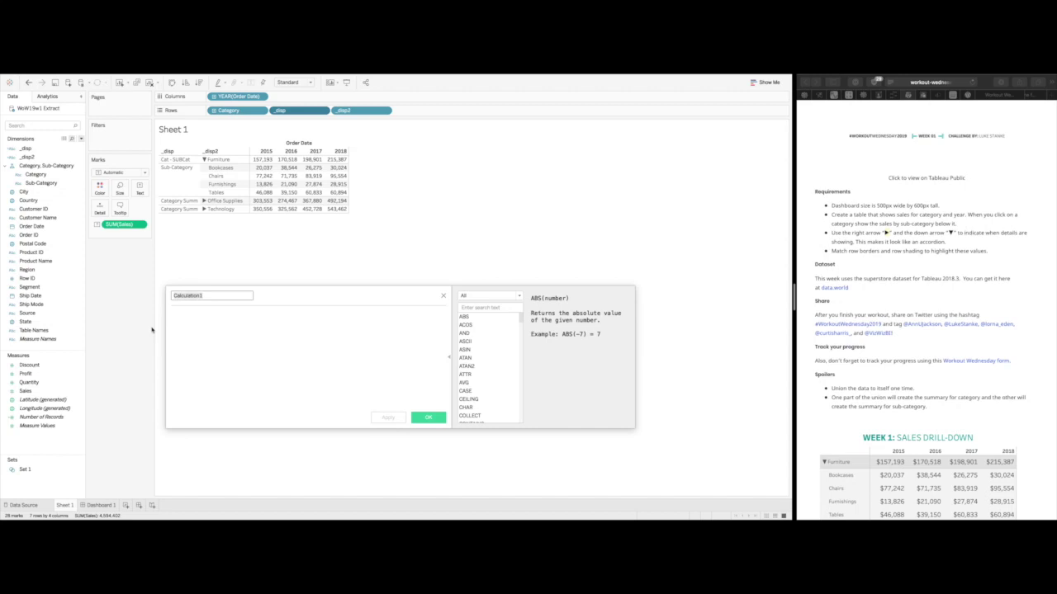
pyautogui.write('_sales')
pyautogui.press('Tab')
# Write the first line of the _sales formula as IF [_disp] = 'Cat - SUBCat' THEN ([Sales] / 2)
pyautogui.write('IF [_disp')
pyautogui.press('Return')
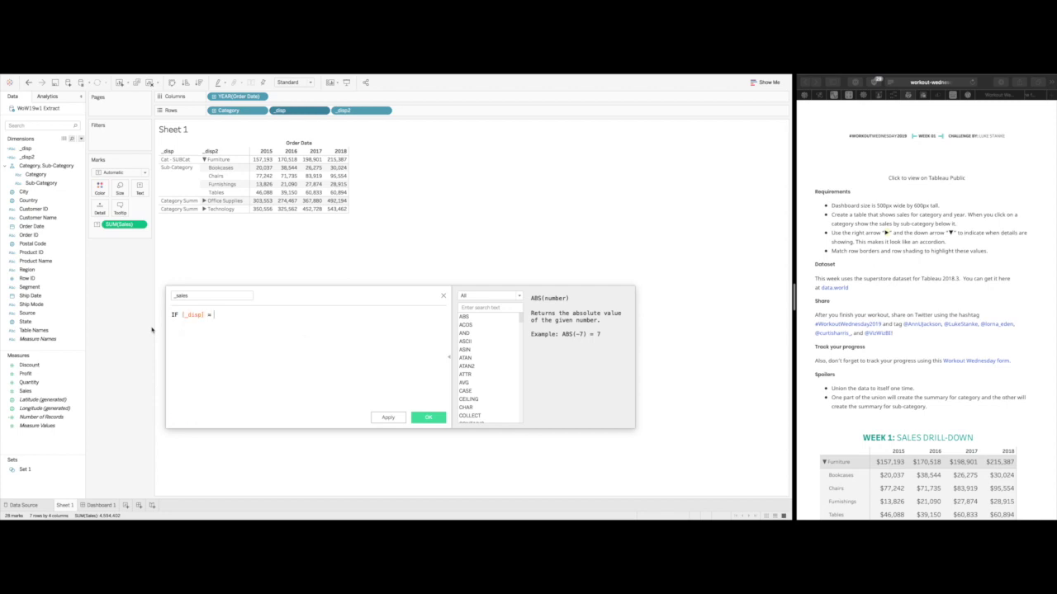
pyautogui.write("= 'Cat - SUBCat' THEN")
pyautogui.write('[Sales]')
pyautogui.press('Left')
pyautogui.press('Left')
pyautogui.press('Left')
pyautogui.press('Left')
pyautogui.press('Left')
pyautogui.write('(')
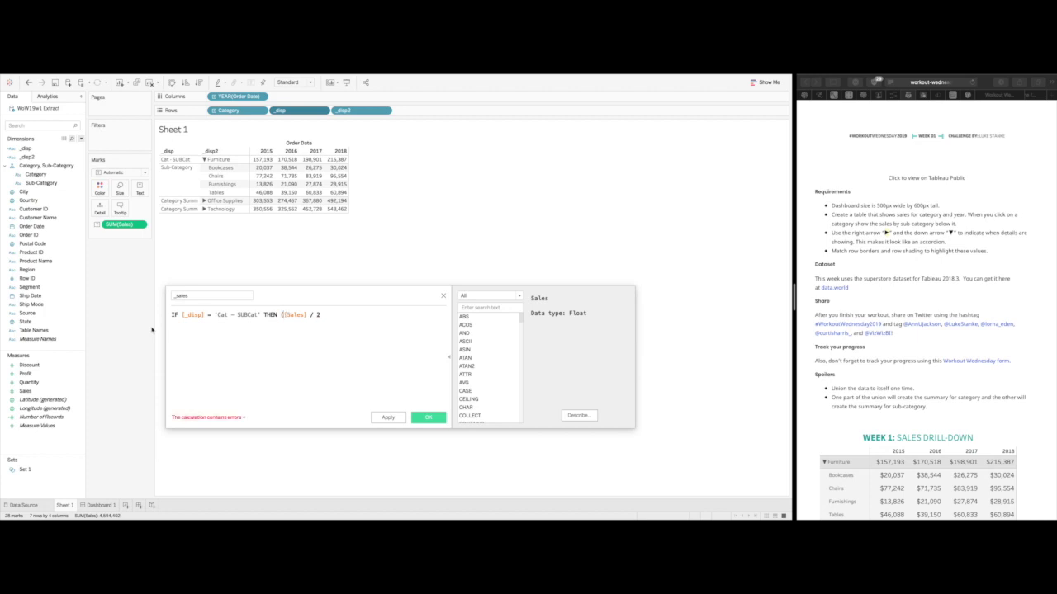
pyautogui.write(')')
# Complete the _sales formula with ELSE [Sales] and END, and save the calculated field
pyautogui.press('Return')
pyautogui.write('ELSE [Sales]')
pyautogui.press('Return')
pyautogui.write('END')
pyautogui.click(388, 417)
pyautogui.click(428, 417)
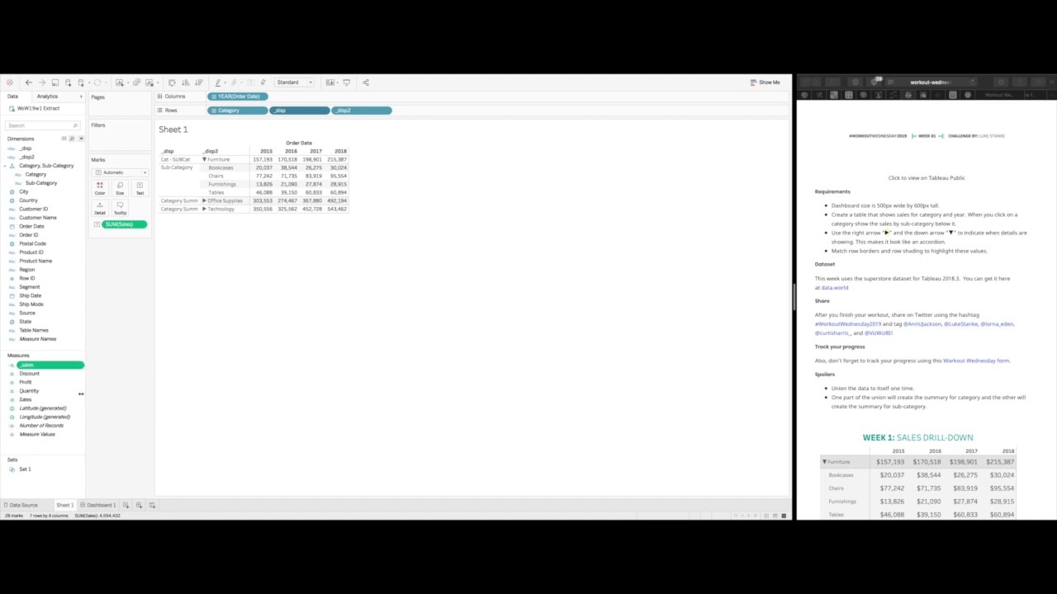
# Show _sales as the table's text values in place of SUM(Sales)
pyautogui.moveTo(48, 369); pyautogui.dragTo(140, 193)
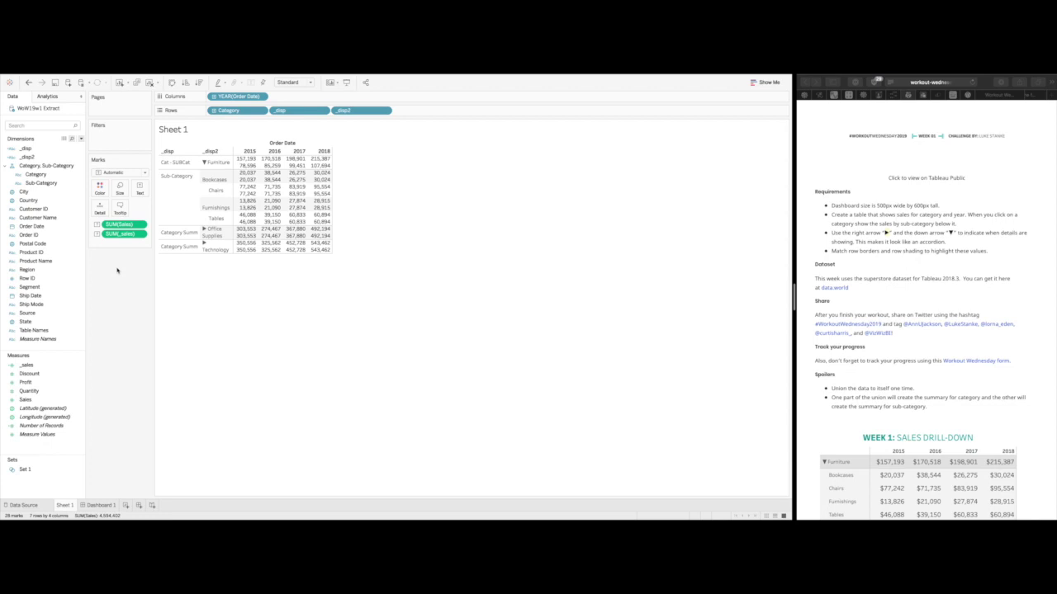
pyautogui.moveTo(118, 233); pyautogui.dragTo(132, 323)
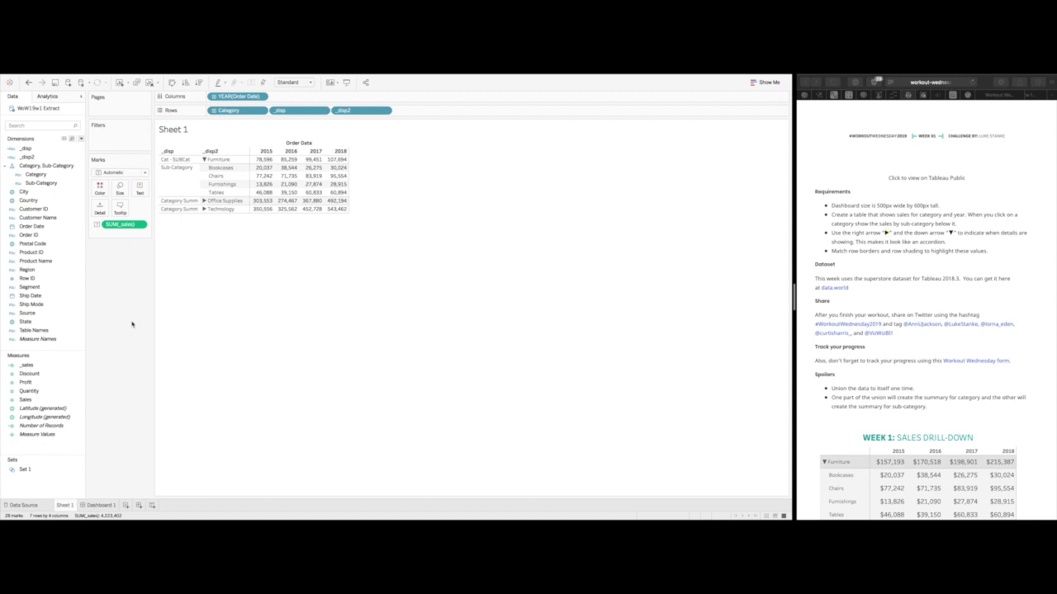
# Edit the _sales formula so its condition tests [_disp] for 'Category Summ', and save the change
pyautogui.rightClick(52, 365)
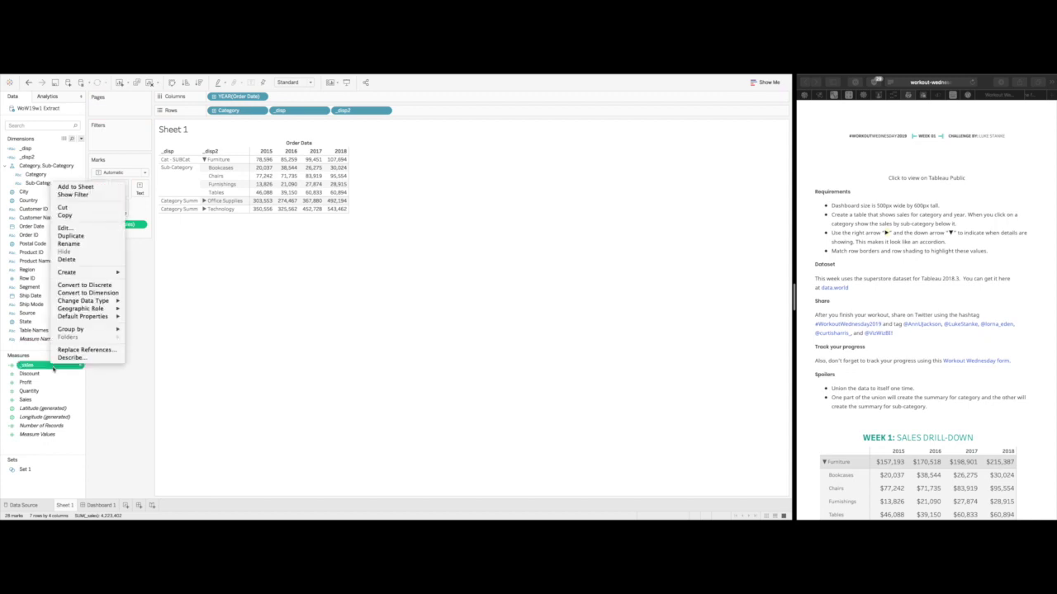
pyautogui.click(68, 228)
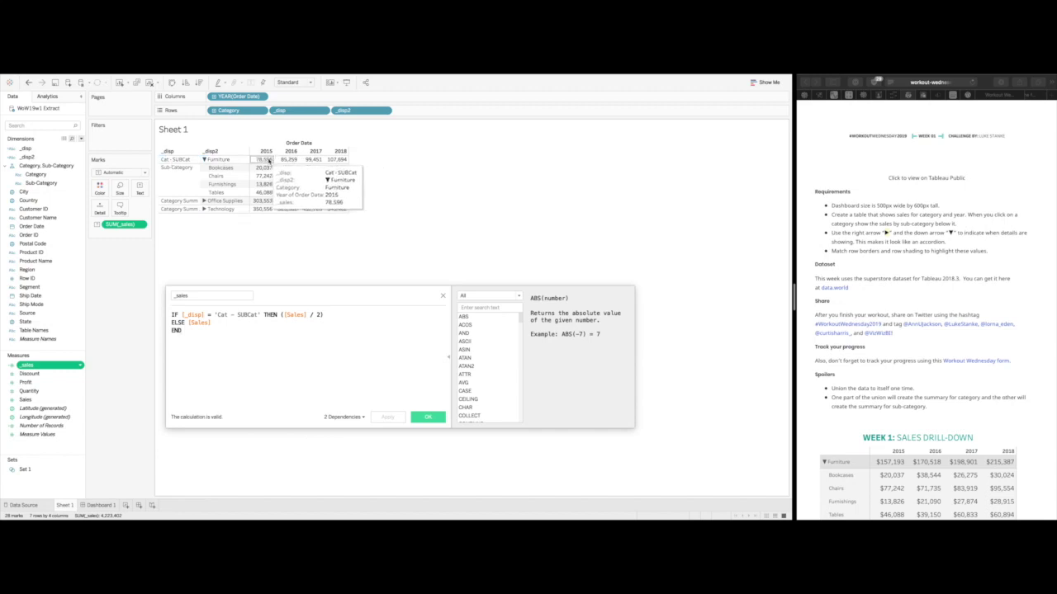
pyautogui.doubleClick(246, 314)
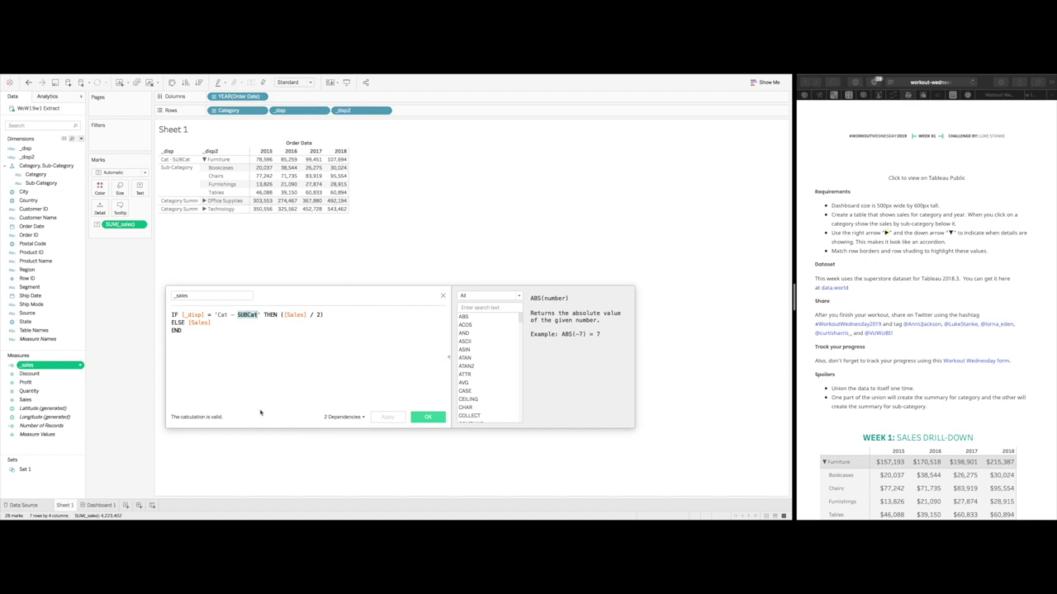
pyautogui.press('BackSpace')
pyautogui.press('BackSpace')
pyautogui.press('BackSpace')
pyautogui.press('BackSpace')
pyautogui.press('BackSpace')
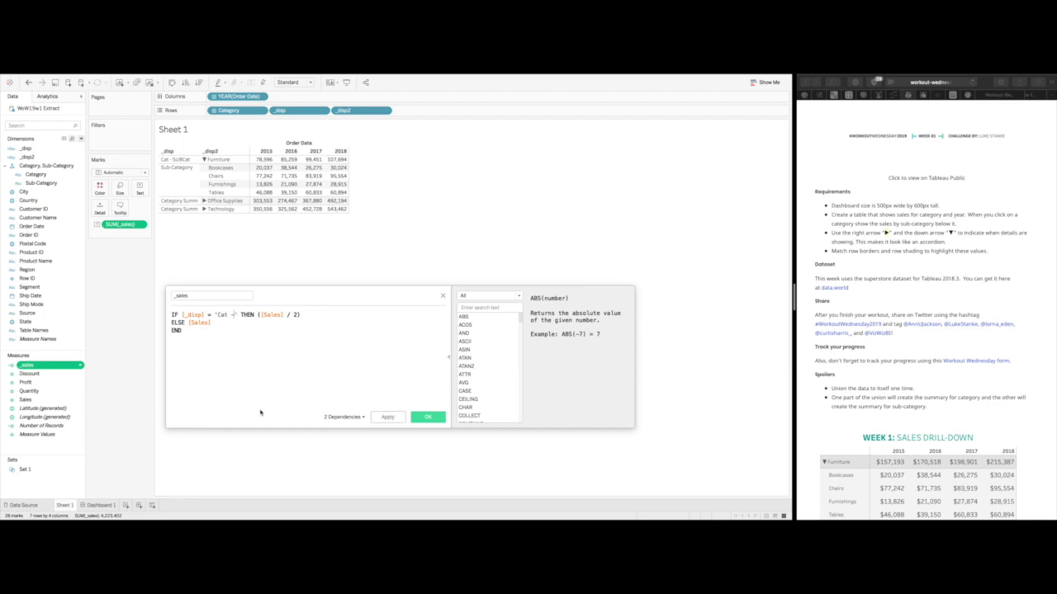
pyautogui.press('BackSpace')
pyautogui.press('BackSpace')
pyautogui.write('Category Summ')
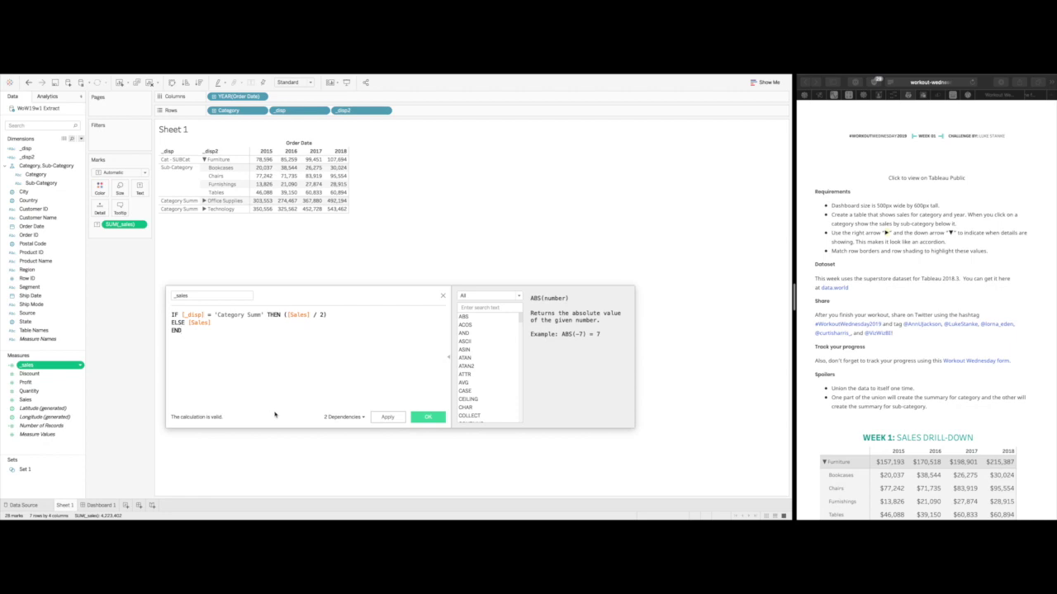
pyautogui.click(388, 417)
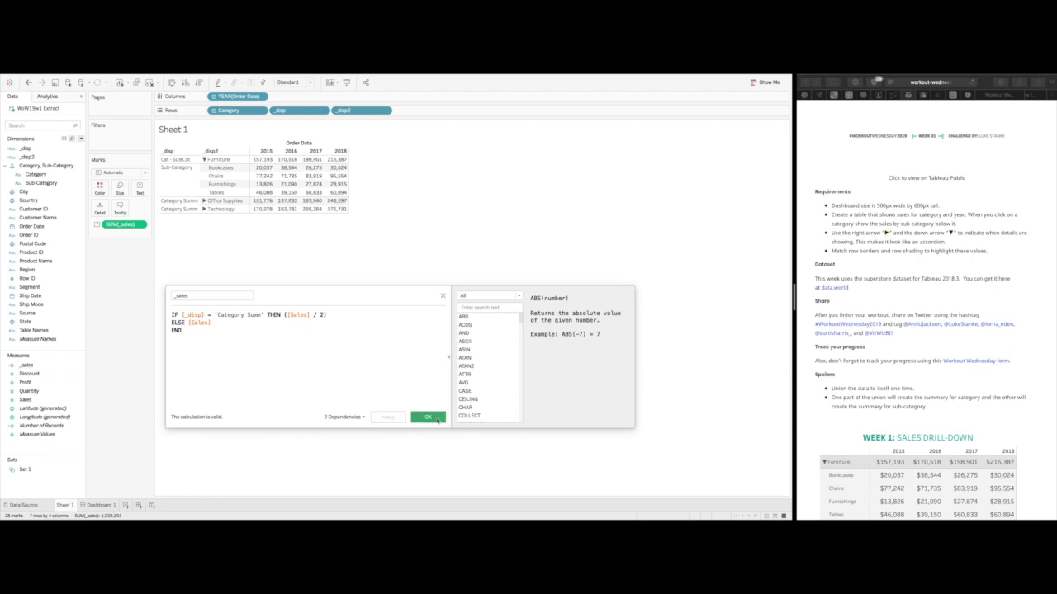
pyautogui.click(427, 417)
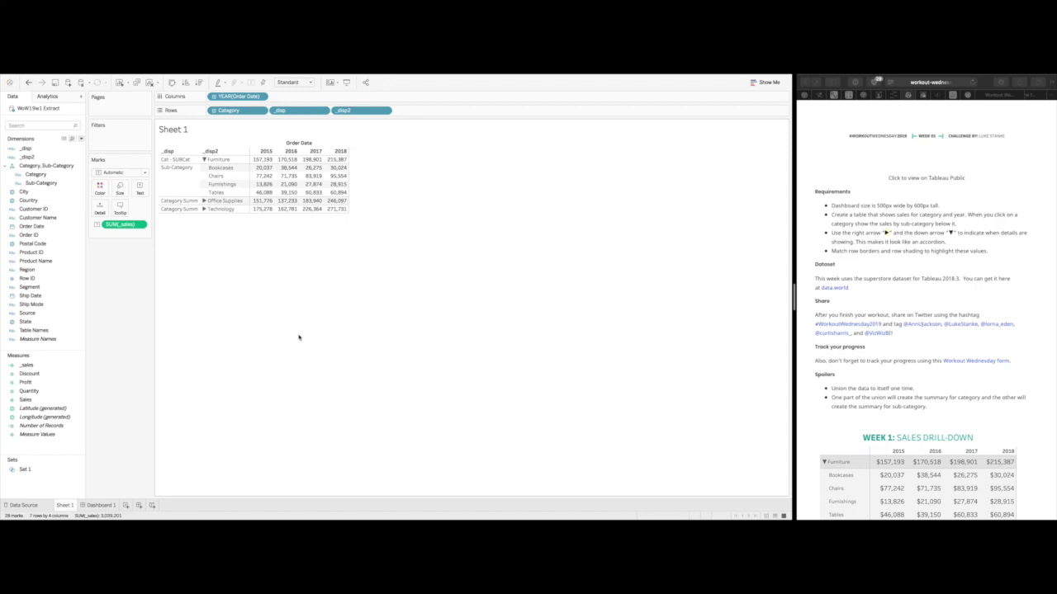
# Add the comment line "// thius is what this does" above the IF line of the _sales formula and save it
pyautogui.click(42, 366)
pyautogui.rightClick(55, 366)
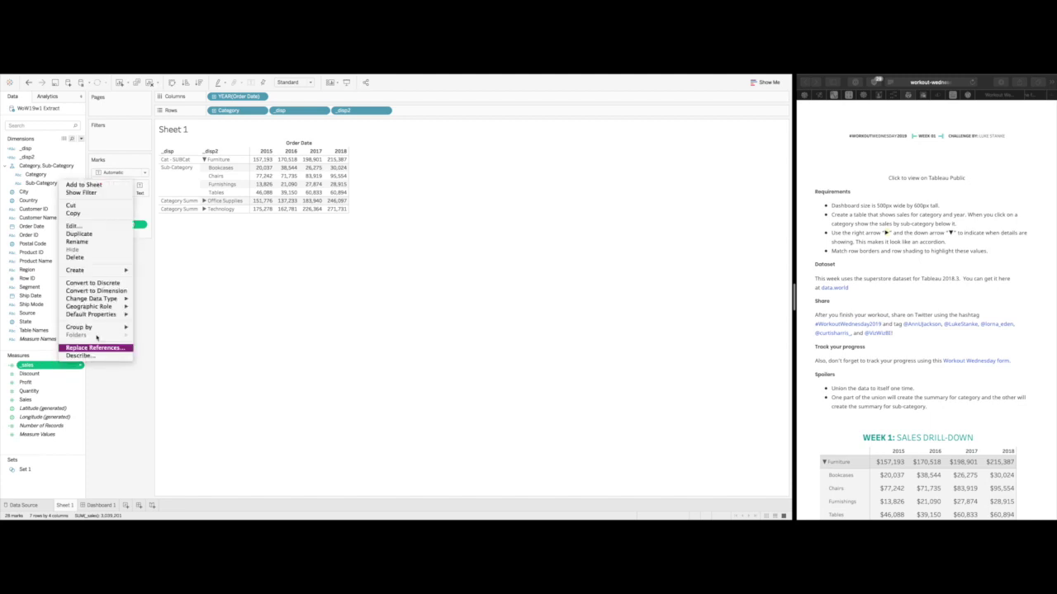
pyautogui.click(93, 226)
pyautogui.click(174, 316)
pyautogui.press('Return')
pyautogui.write('// thius is what this does')
pyautogui.click(196, 315)
pyautogui.press('BackSpace')
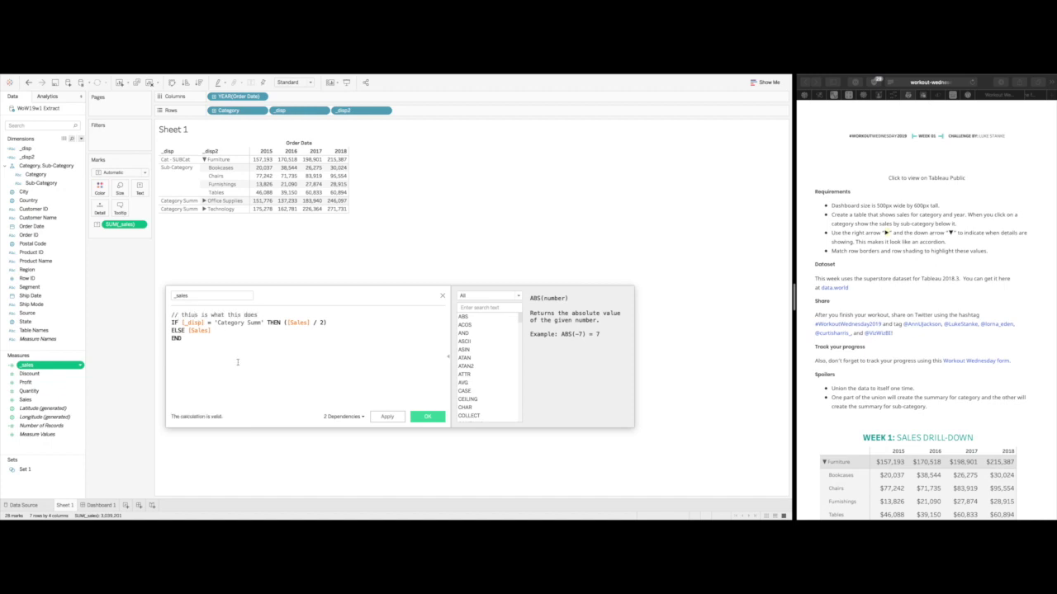
pyautogui.click(427, 416)
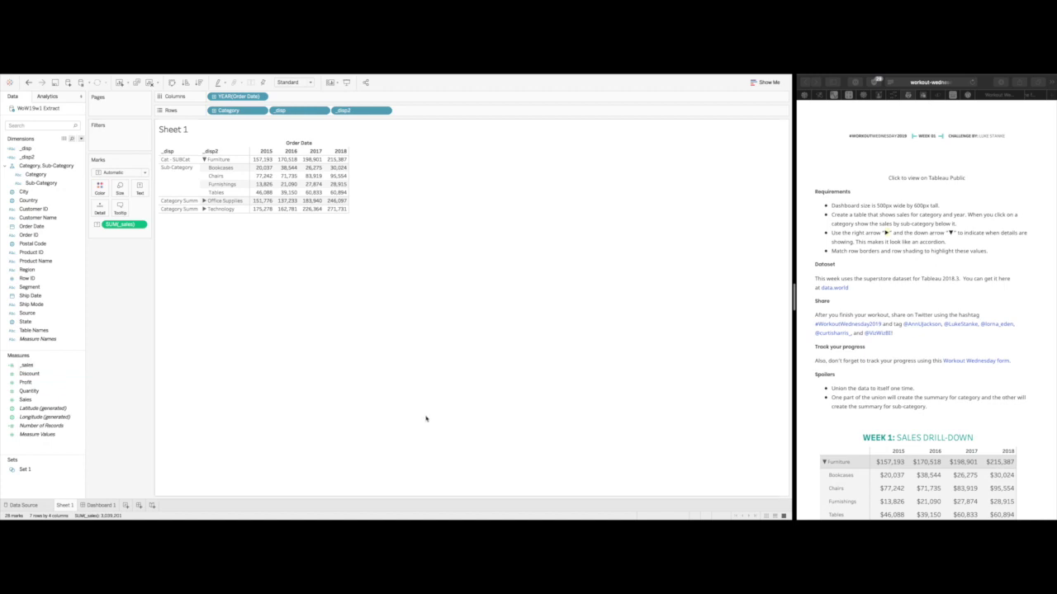
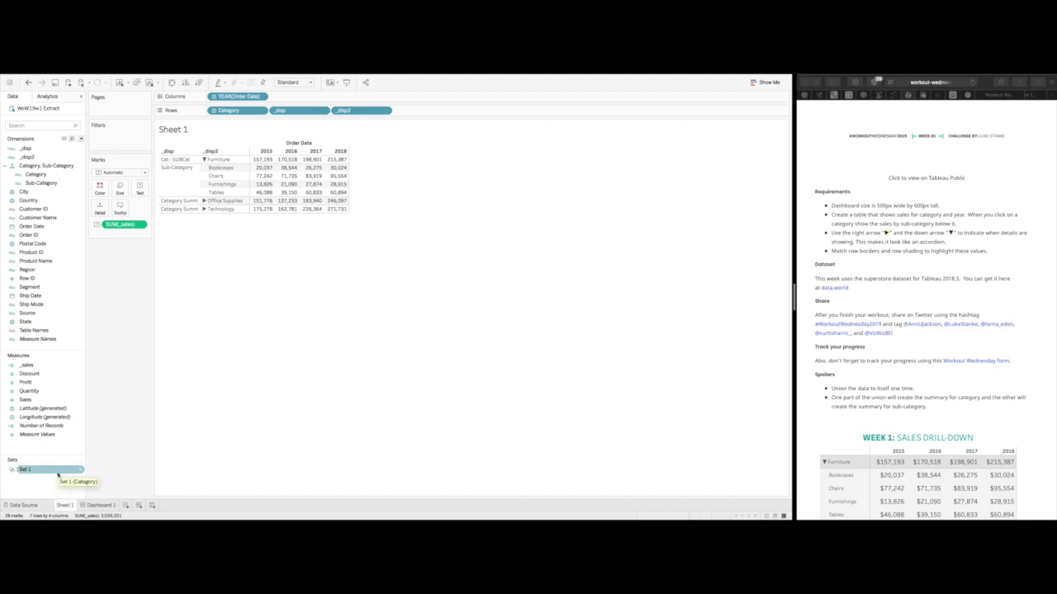
# Set the default number format of _sales to Currency (Standard)
pyautogui.rightClick(63, 366)
pyautogui.moveTo(117, 273)
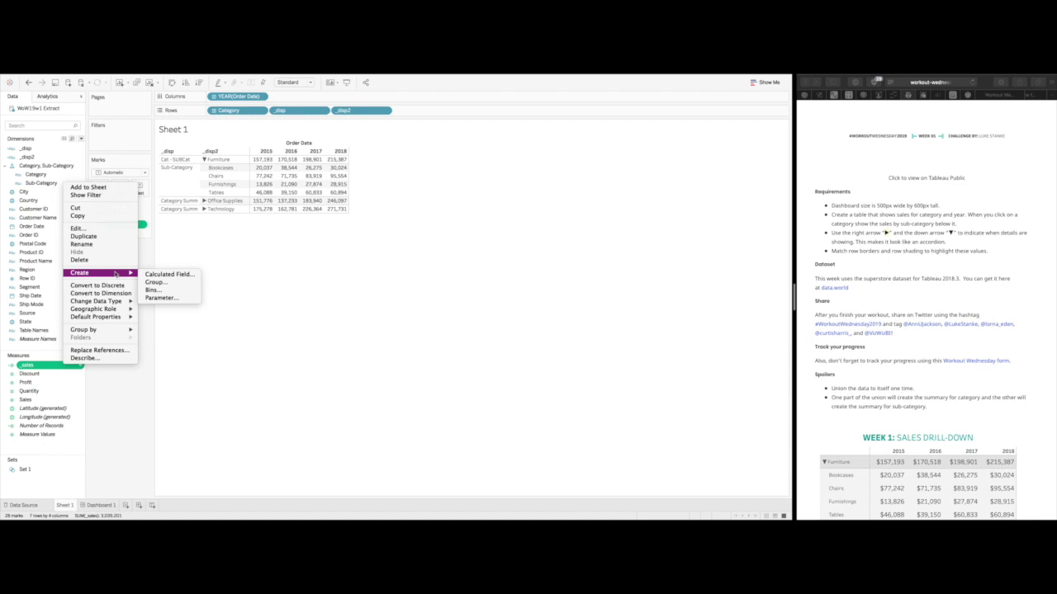
pyautogui.moveTo(124, 317)
pyautogui.click(162, 328)
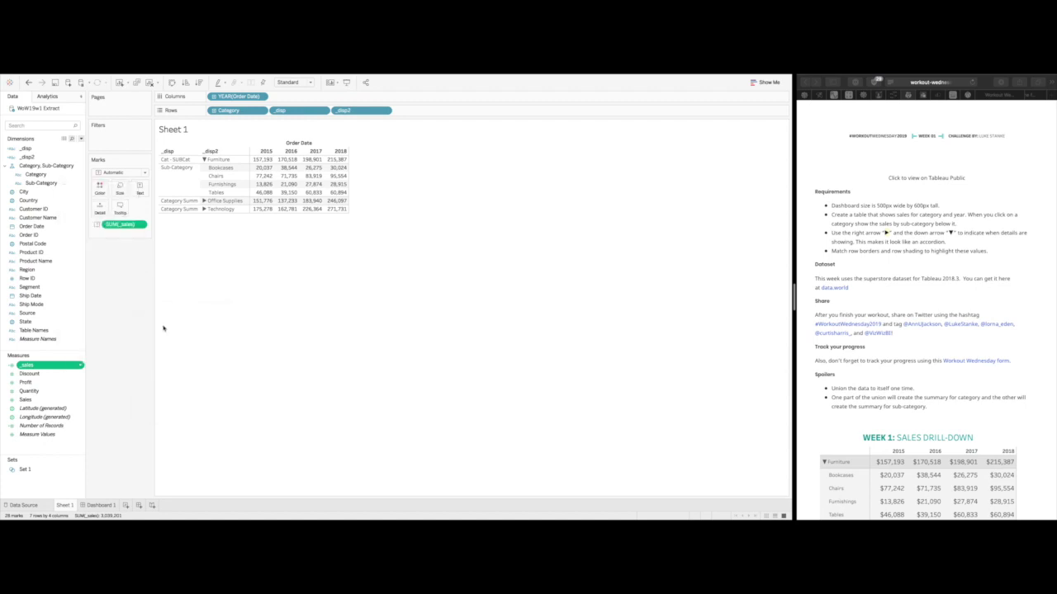
pyautogui.click(431, 355)
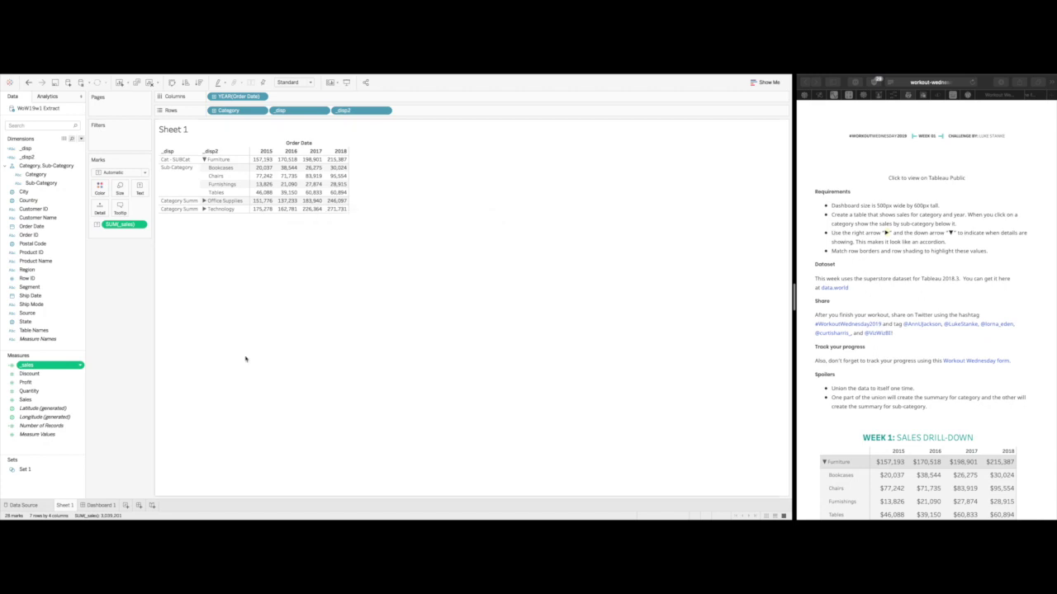
pyautogui.rightClick(28, 365)
pyautogui.moveTo(82, 314)
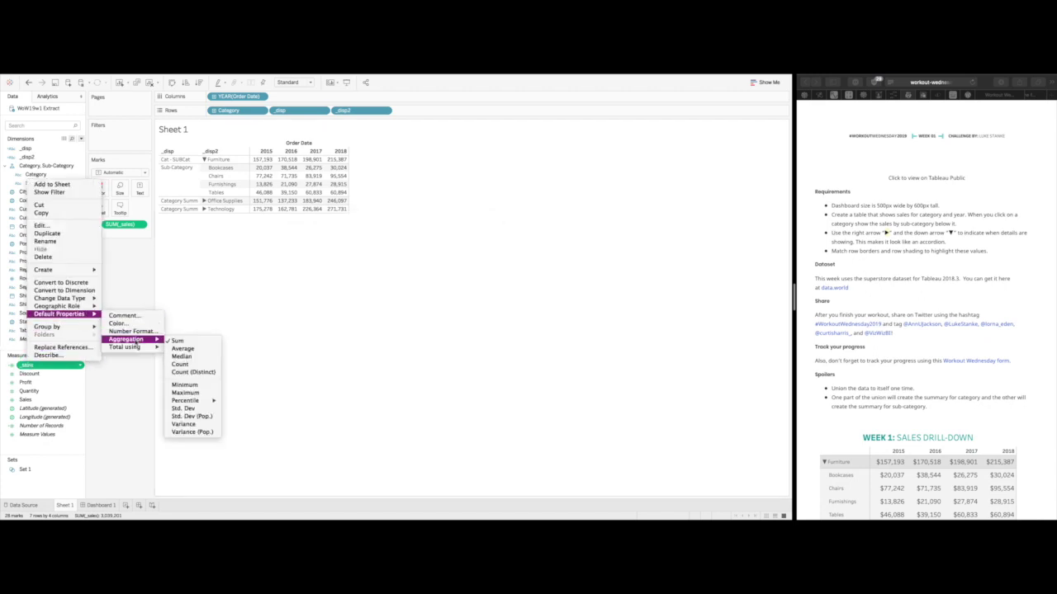
pyautogui.click(132, 331)
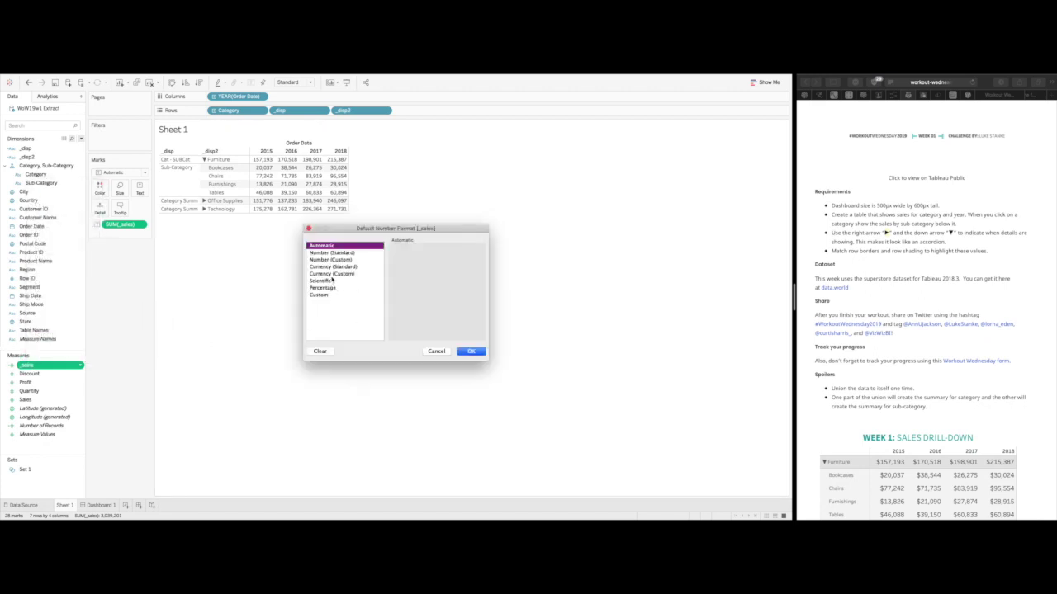
pyautogui.click(330, 267)
pyautogui.click(470, 351)
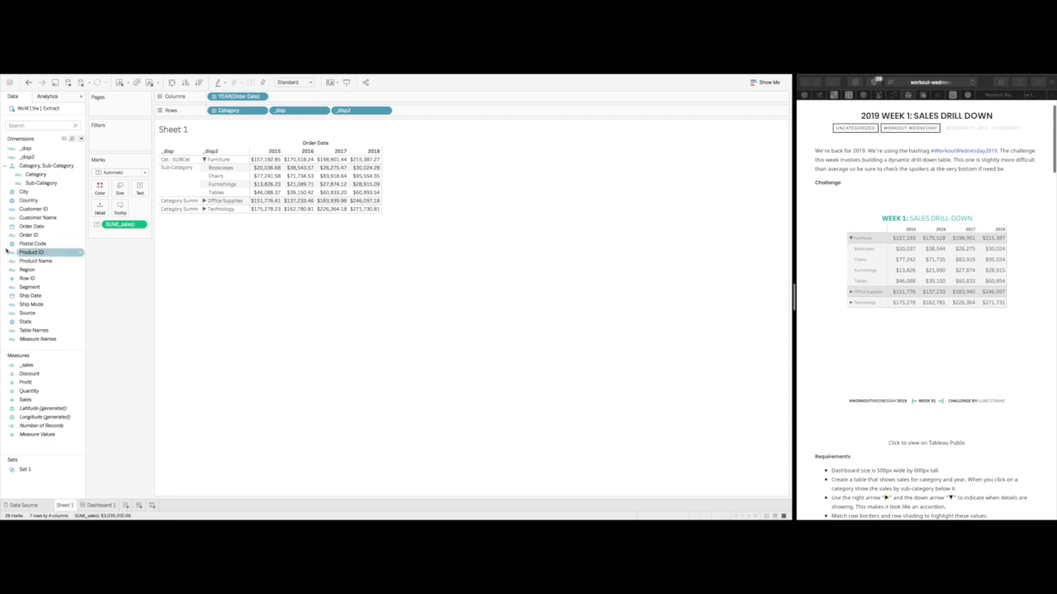
# Set the default number format of _sales to Currency (Custom) with 0 decimal places
pyautogui.rightClick(52, 366)
pyautogui.moveTo(104, 318)
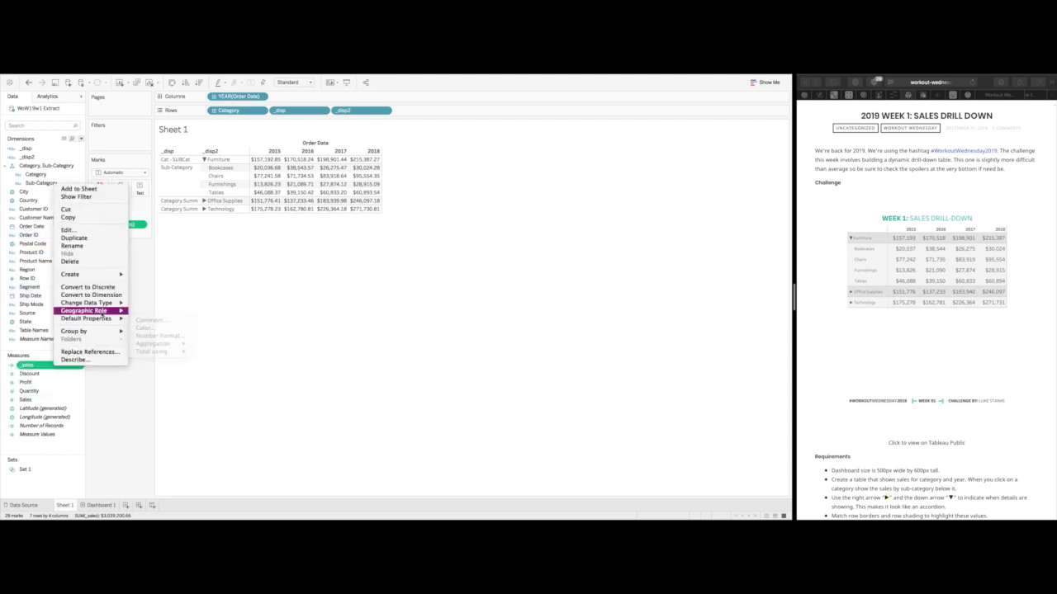
pyautogui.click(178, 338)
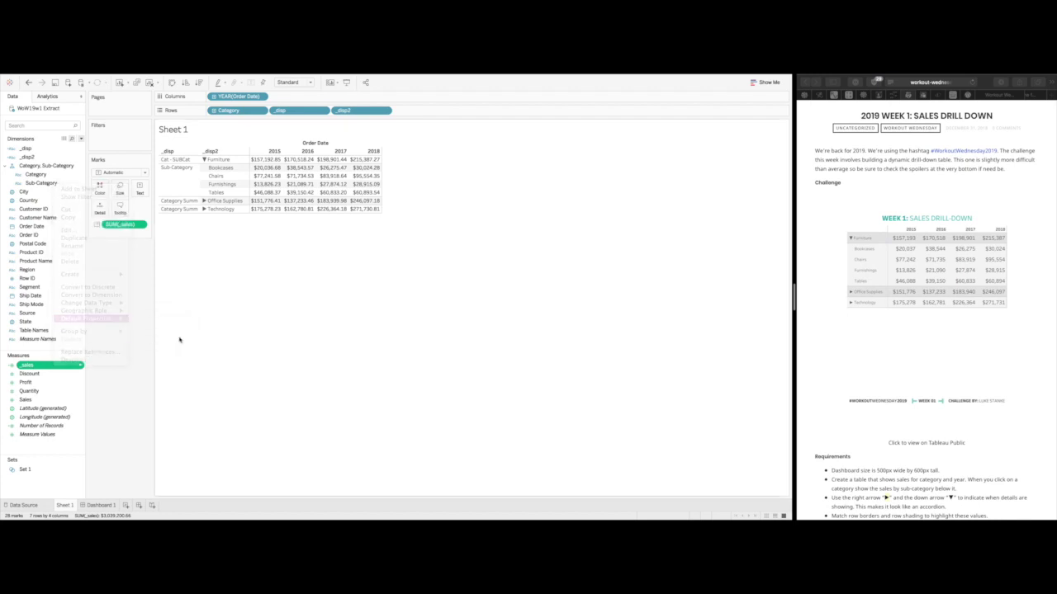
pyautogui.click(333, 274)
pyautogui.click(416, 261)
pyautogui.click(416, 263)
pyautogui.click(471, 351)
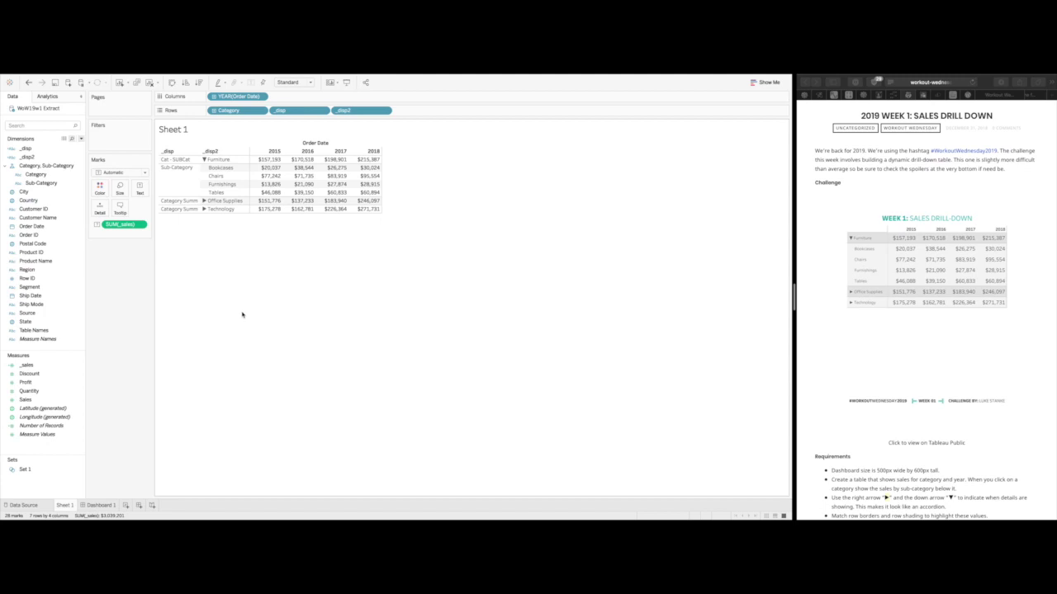
# Hide the _disp row header and the table's field labels for both rows and columns
pyautogui.click(324, 110)
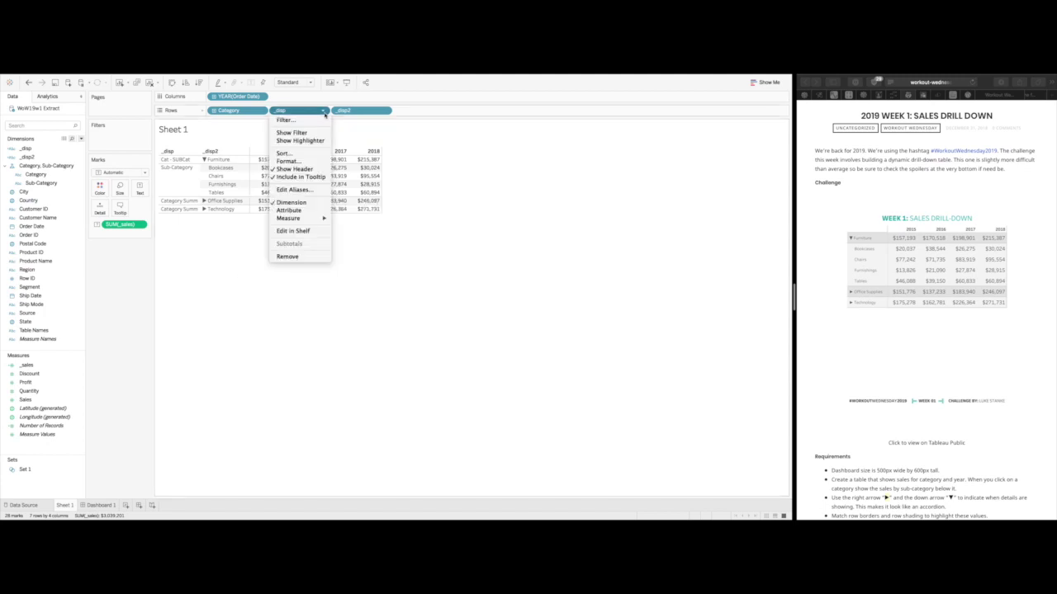
pyautogui.click(297, 169)
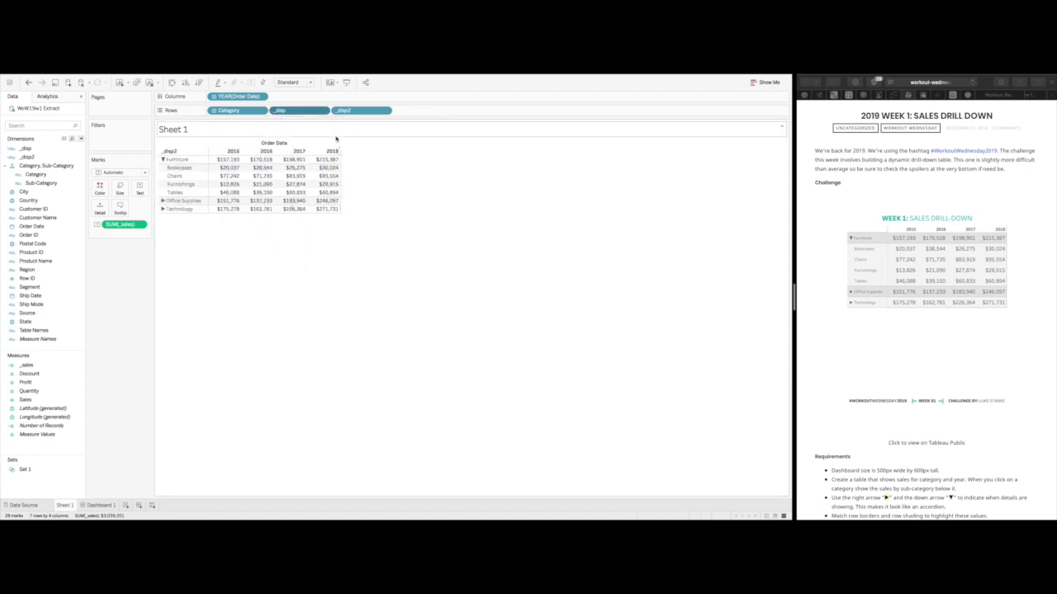
pyautogui.rightClick(187, 154)
pyautogui.click(232, 223)
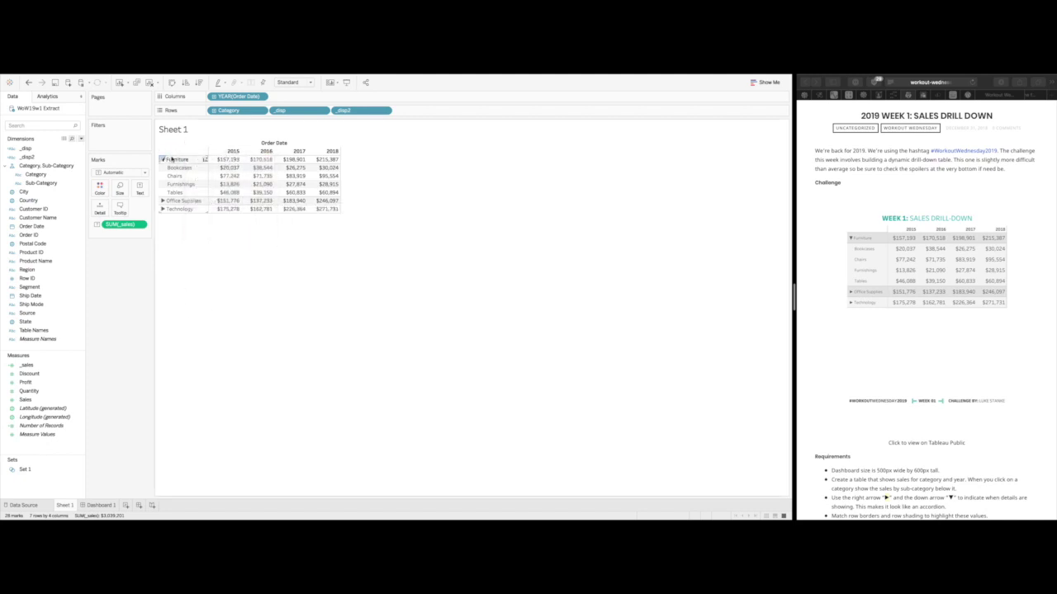
pyautogui.rightClick(275, 147)
pyautogui.click(319, 178)
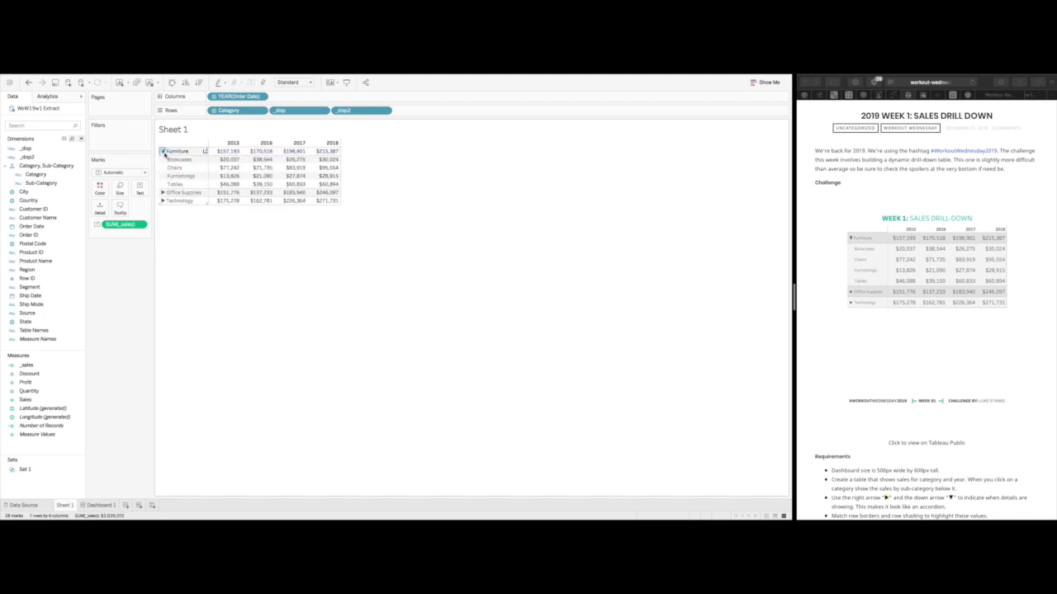
# Go to Dashboard 1 and collapse the Furniture category in the sales table
pyautogui.click(175, 153)
pyautogui.click(98, 505)
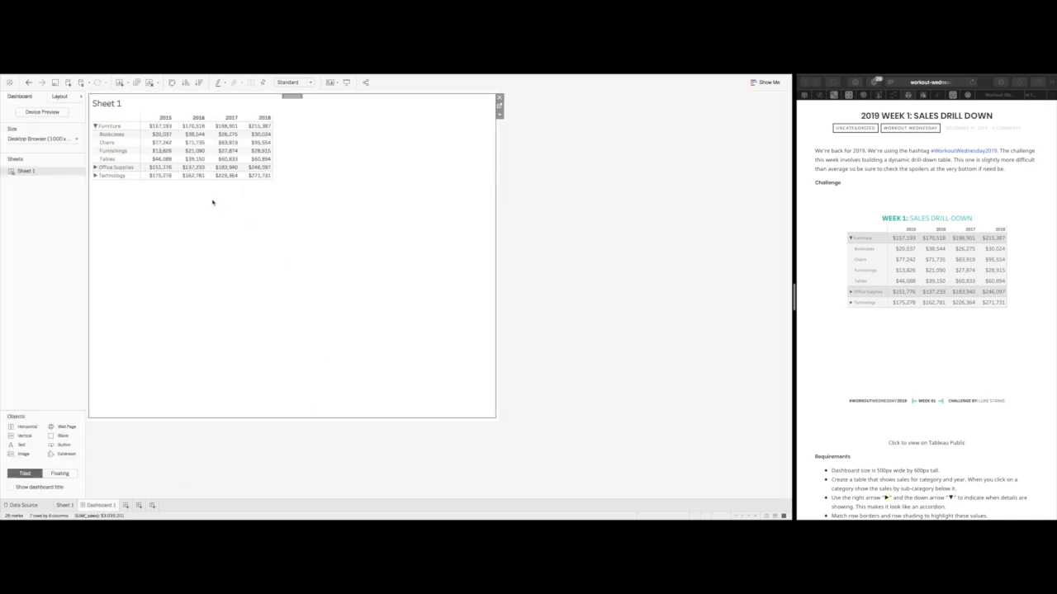
pyautogui.click(107, 126)
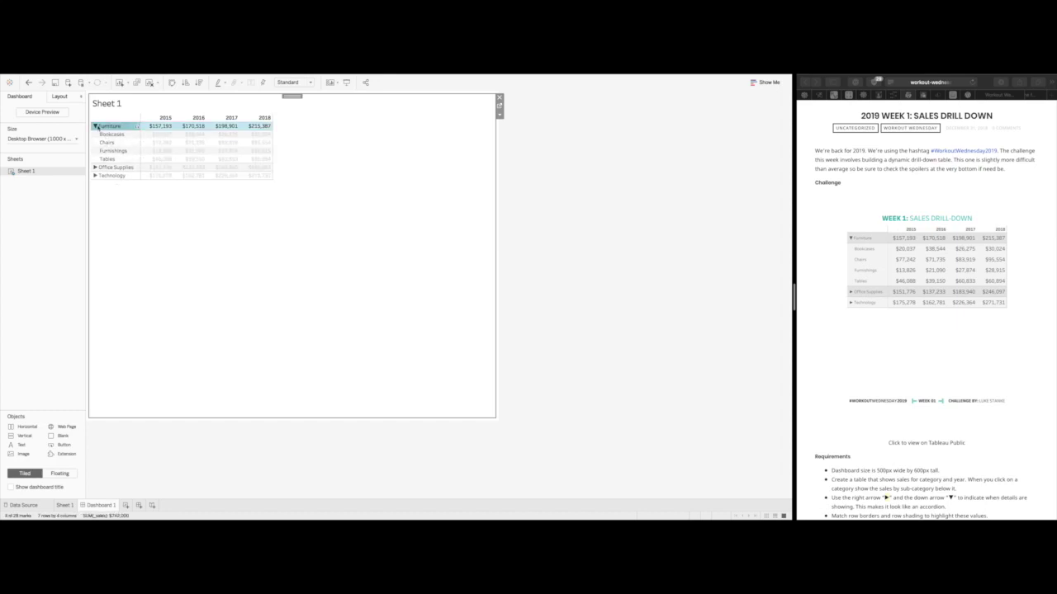
pyautogui.click(118, 157)
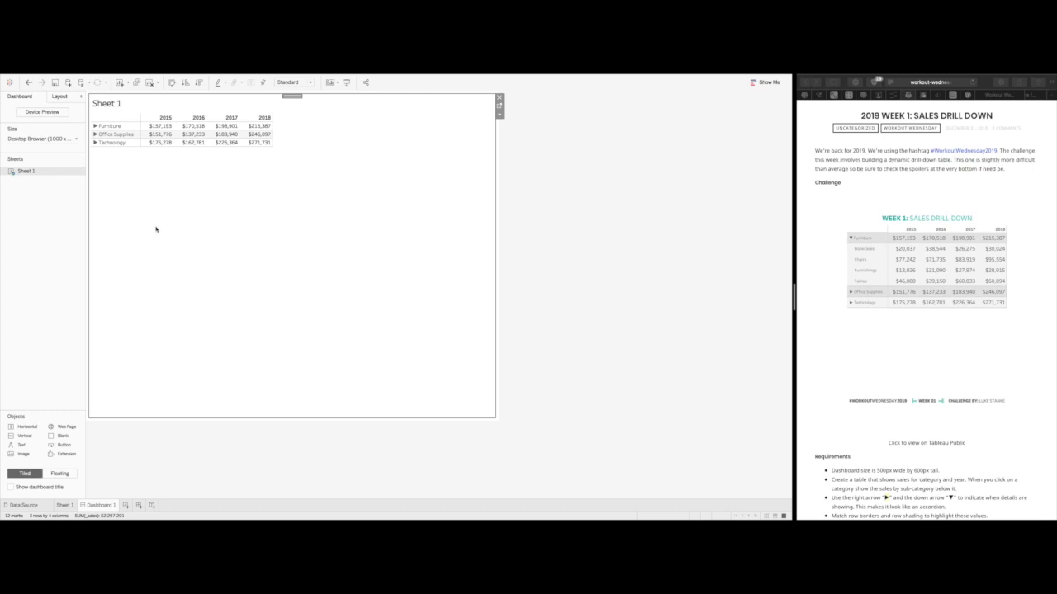
# Open the shading format for Sheet 1 and lower the row banding level to the middle of its range
pyautogui.click(499, 105)
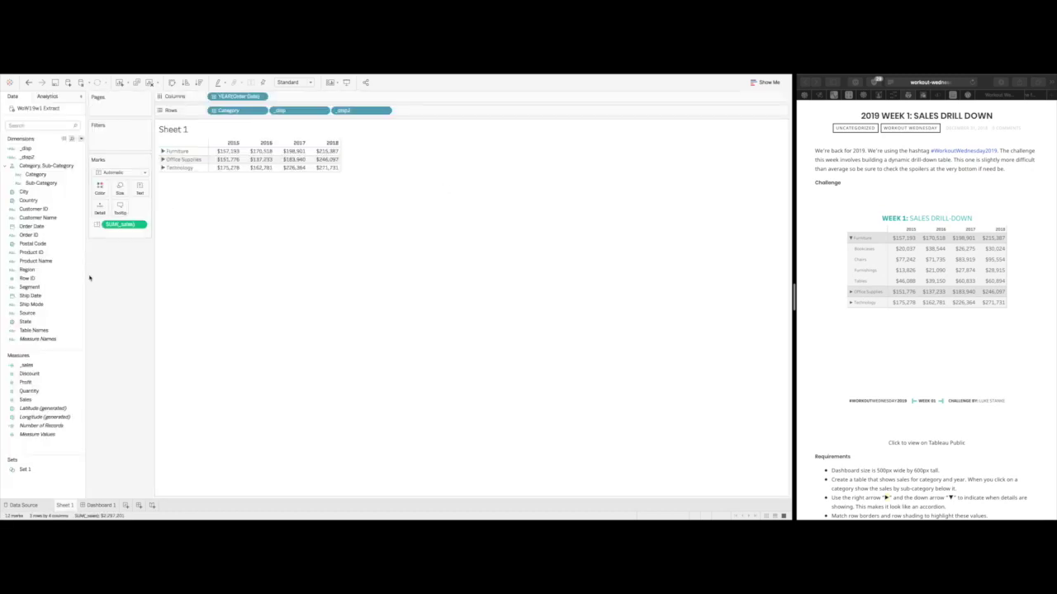
pyautogui.rightClick(200, 161)
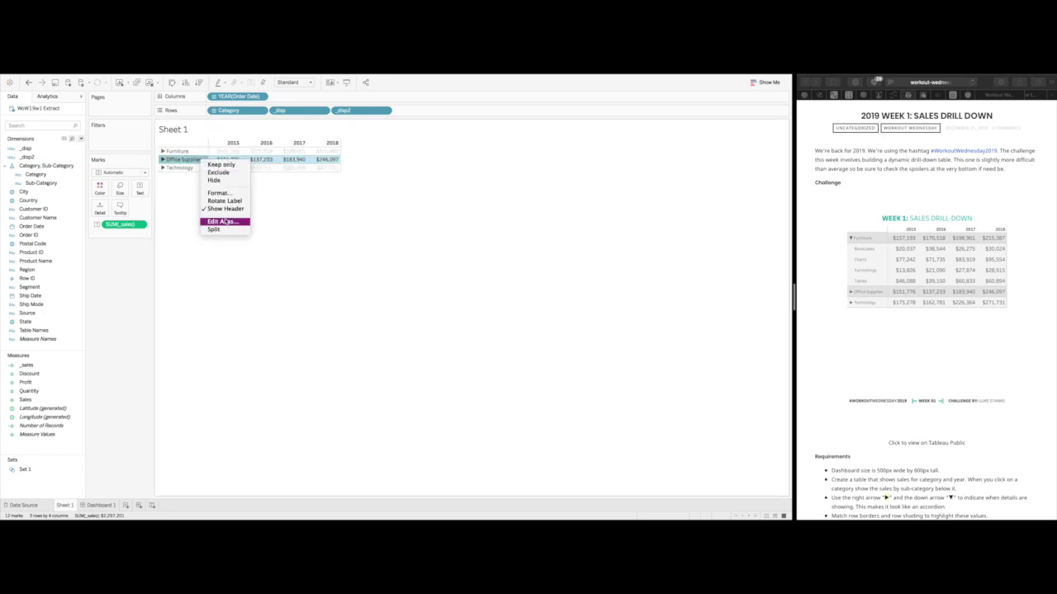
pyautogui.click(219, 192)
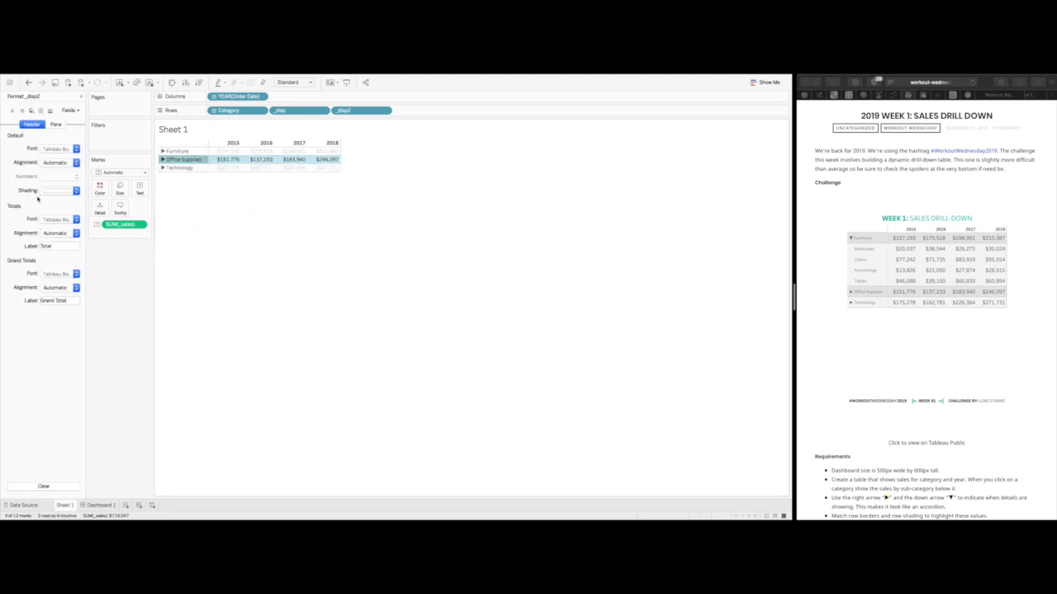
pyautogui.click(32, 111)
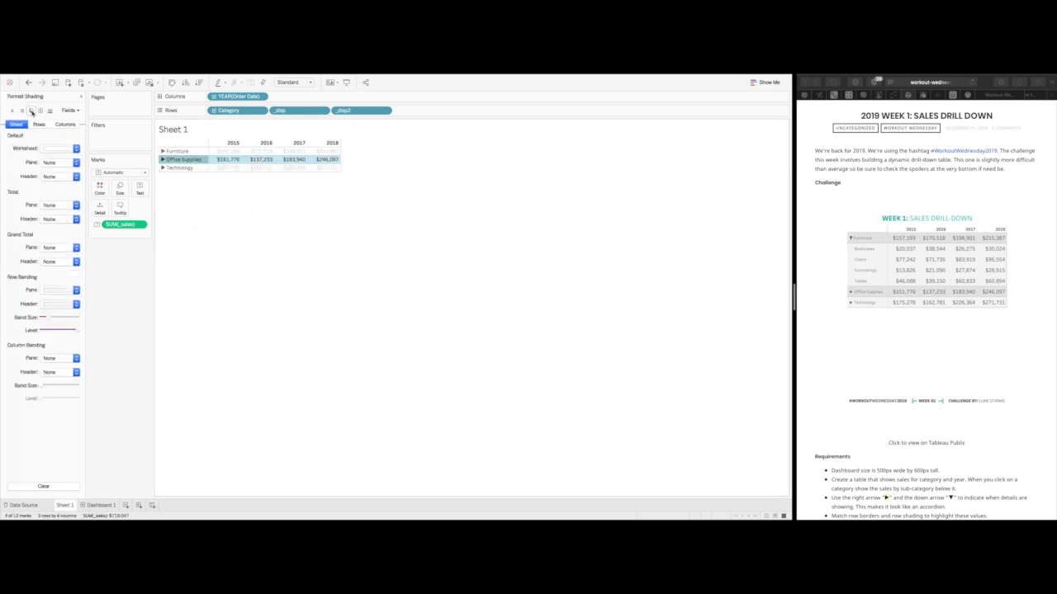
pyautogui.click(57, 330)
pyautogui.click(217, 246)
pyautogui.click(175, 160)
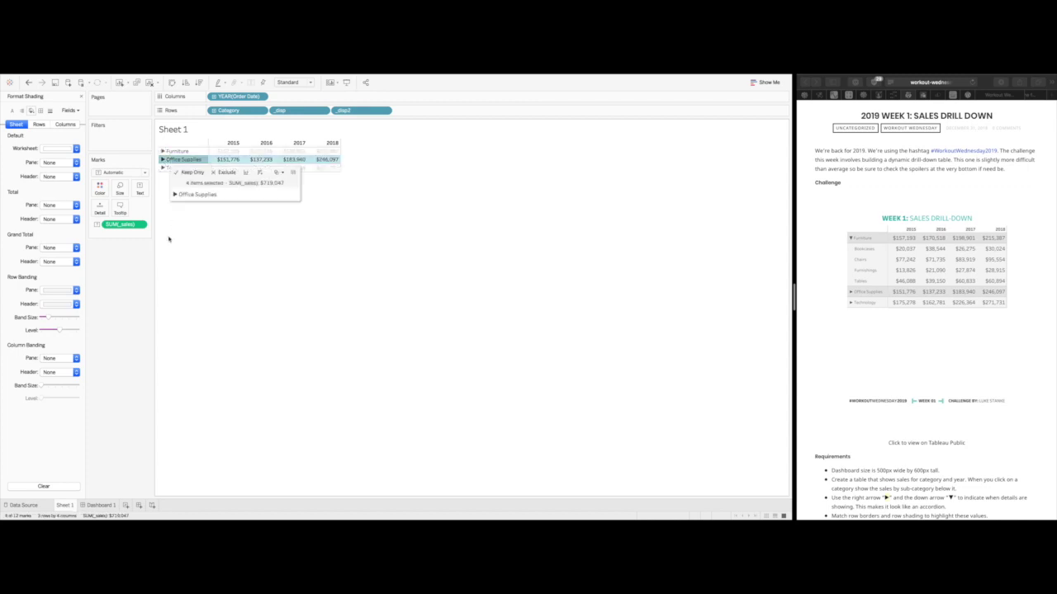
pyautogui.click(166, 161)
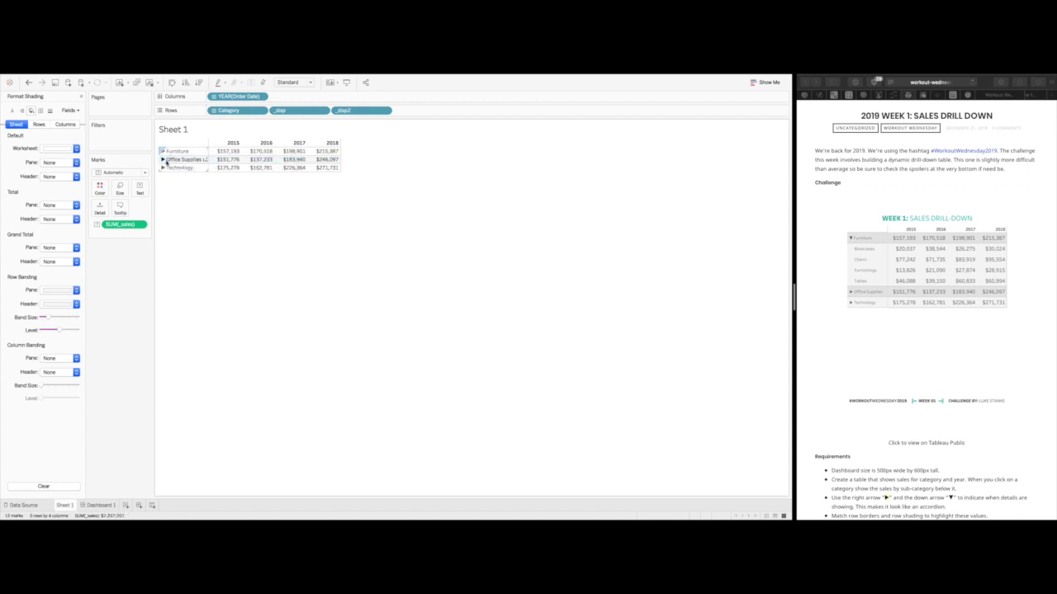
# Expand Office Supplies on Dashboard 1 to check the row banding, and return to Sheet 1
pyautogui.click(101, 505)
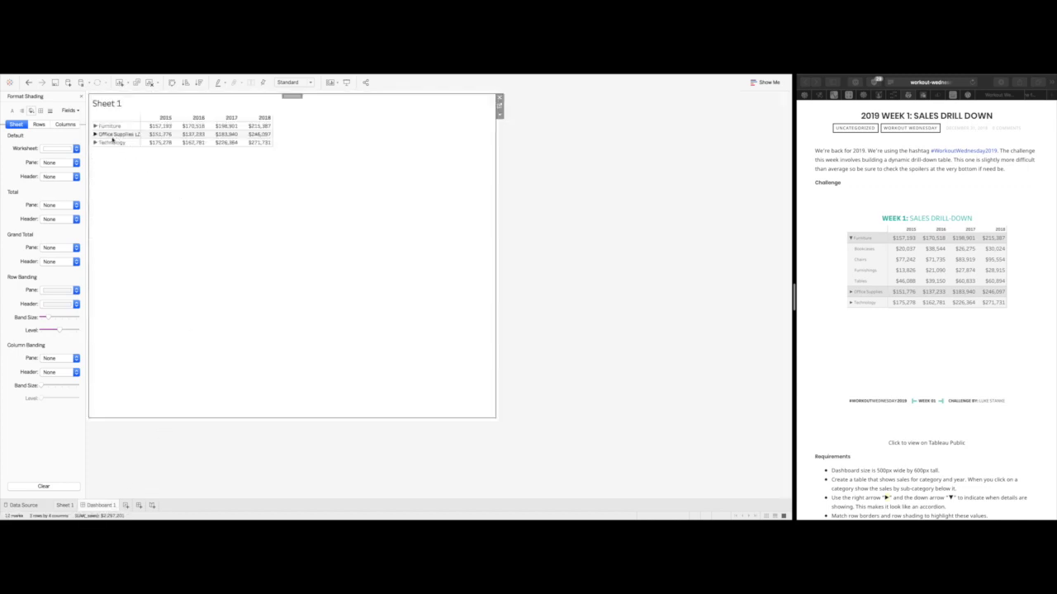
pyautogui.click(113, 135)
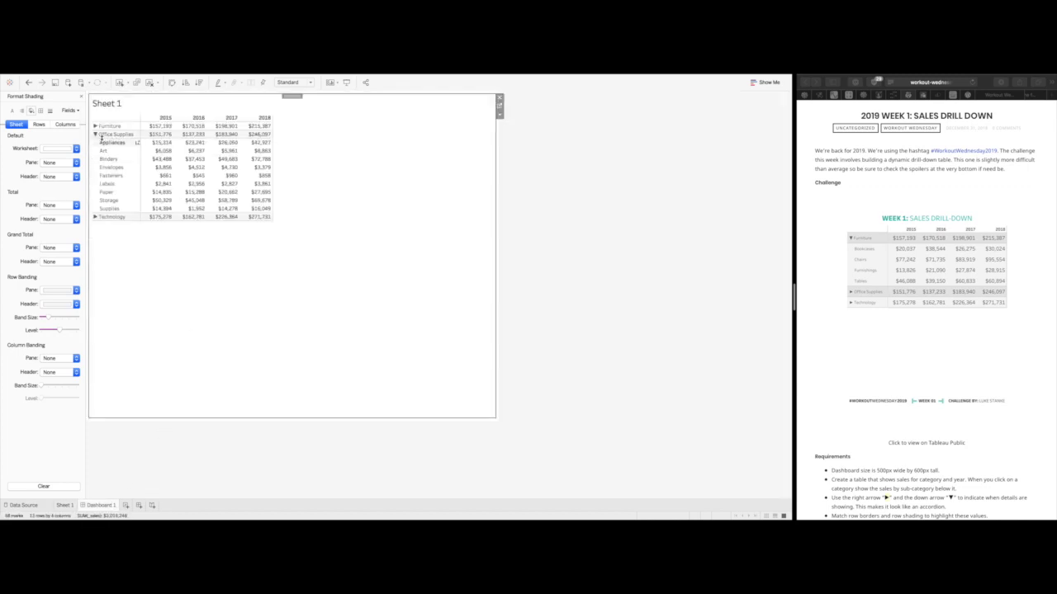
pyautogui.click(65, 505)
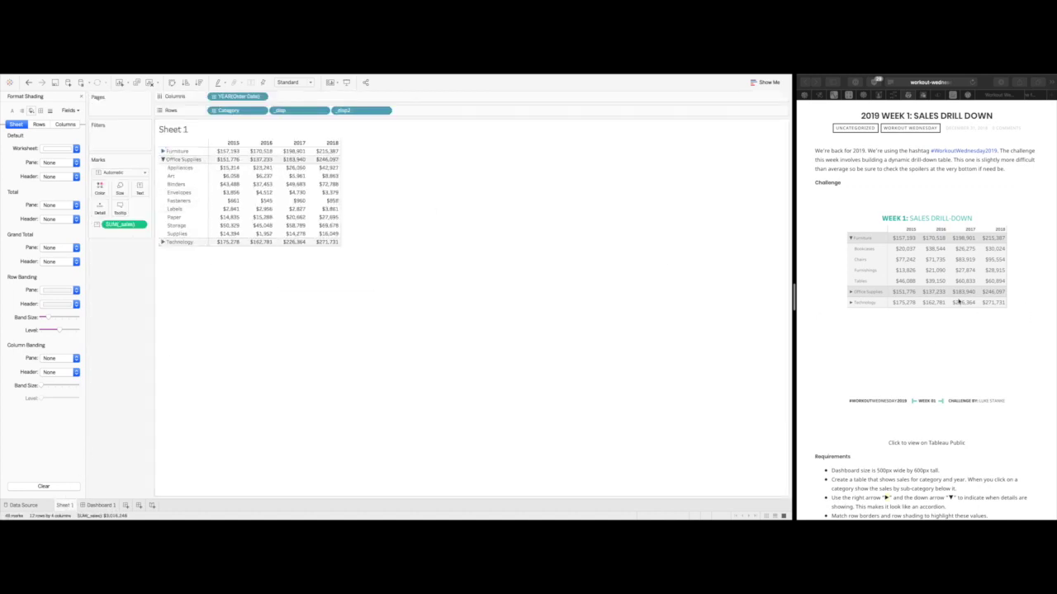
# Switch to the browser and inspect the row shading of the published Sales Drill-Down while expanding Furniture and Office Supplies and collapsing Office Supplies
pyautogui.scroll(-5, 901, 362)
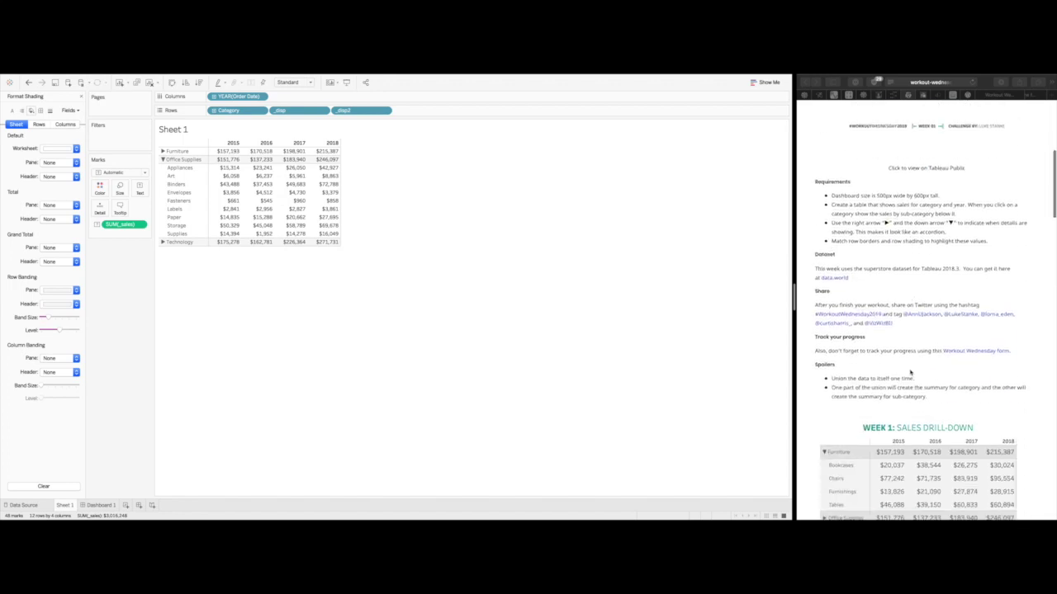
pyautogui.scroll(-2, 911, 373)
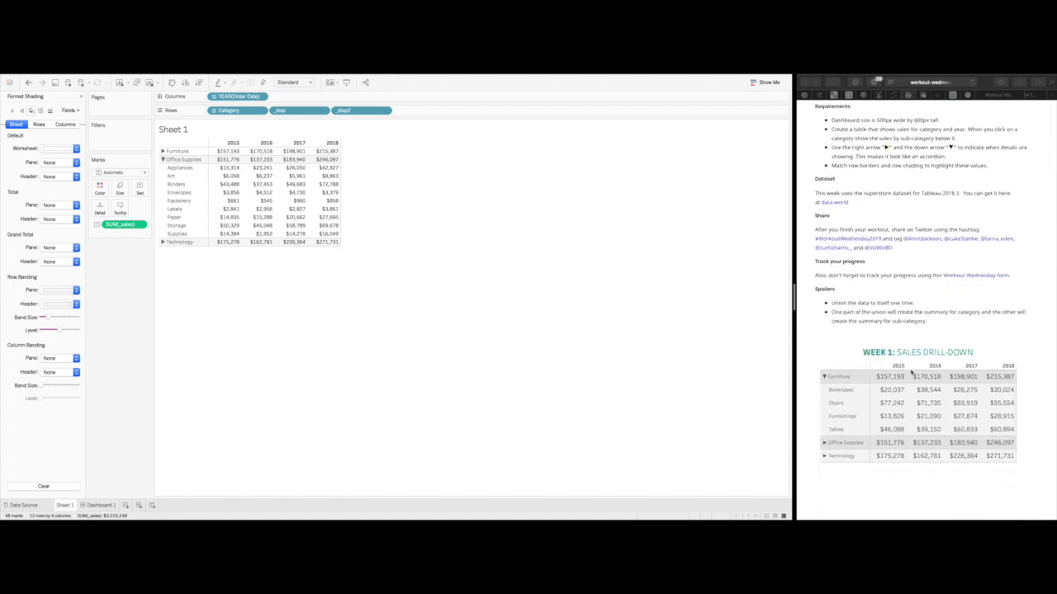
pyautogui.scroll(-2, 877, 393)
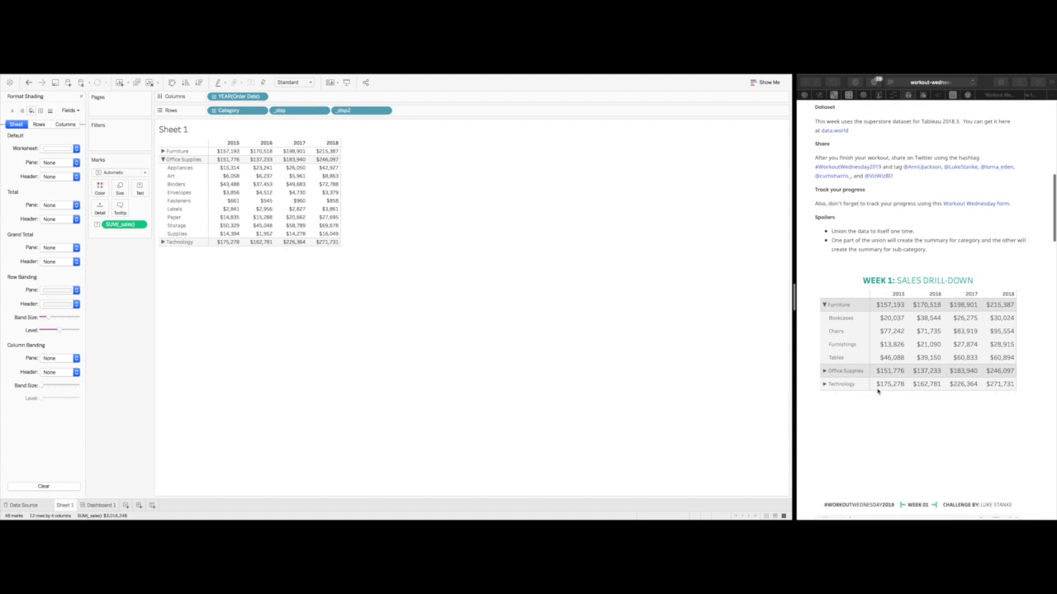
pyautogui.click(987, 82)
pyautogui.click(1005, 97)
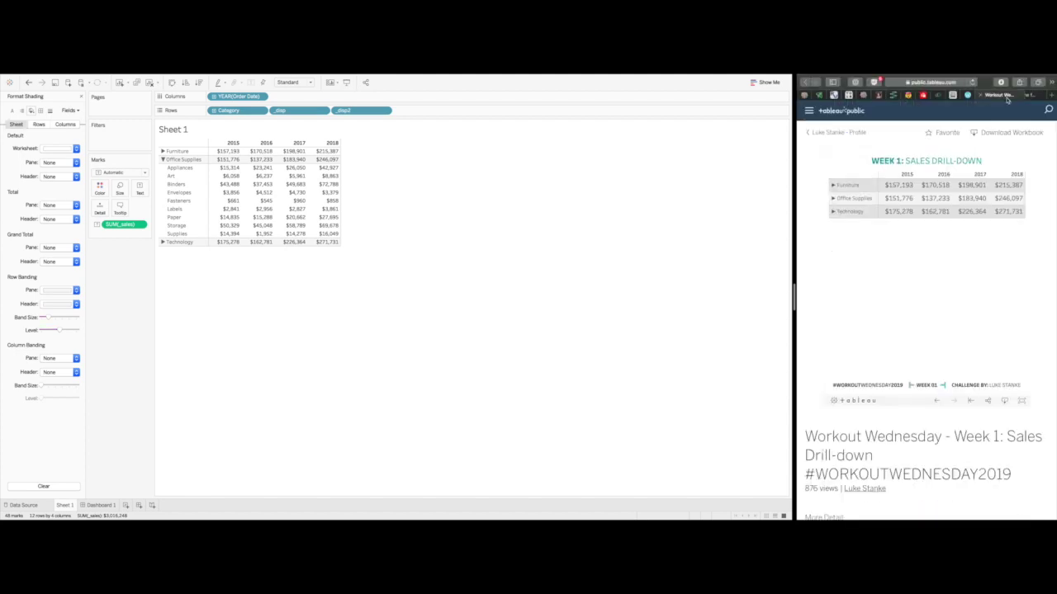
pyautogui.click(834, 188)
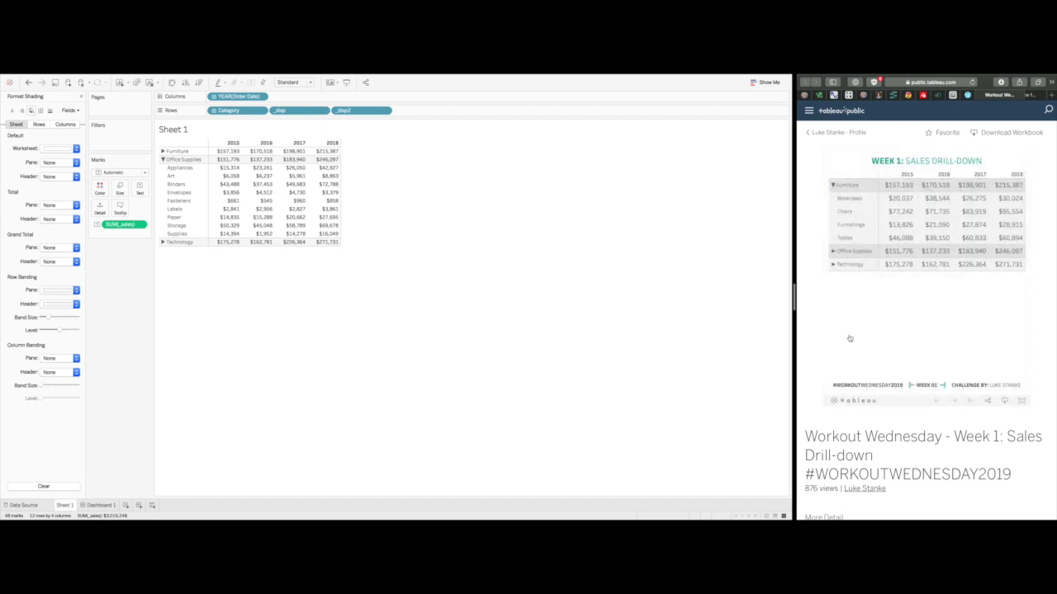
pyautogui.click(833, 251)
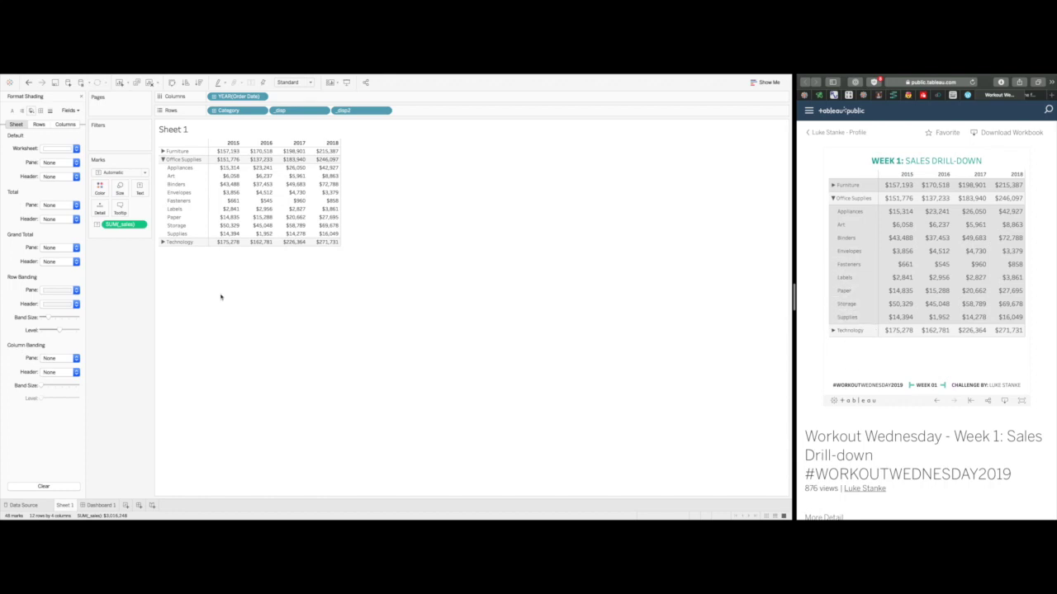
pyautogui.click(834, 199)
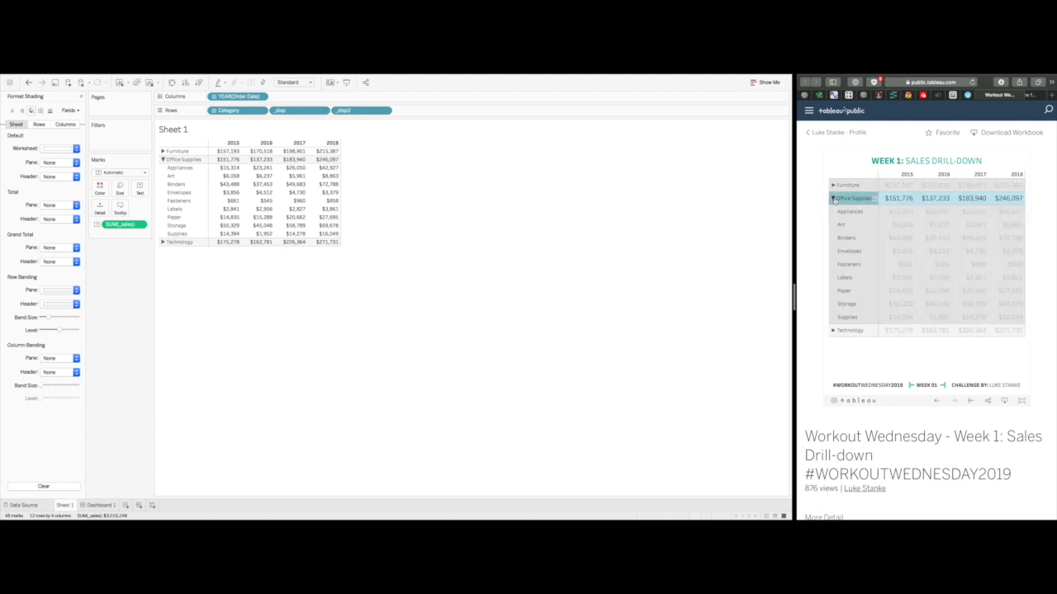
pyautogui.click(855, 260)
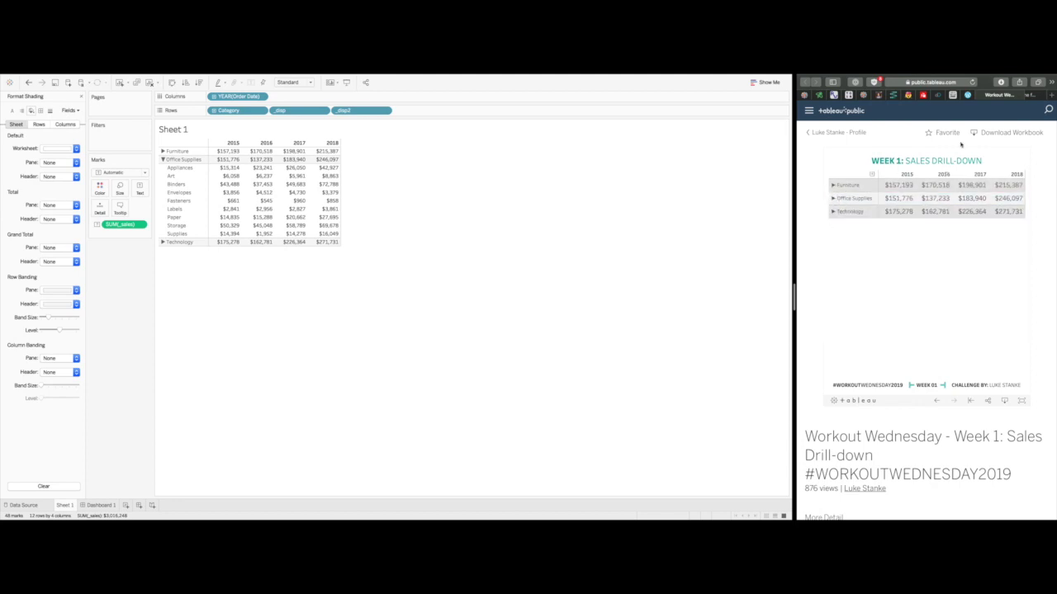
# Review the challenge page's requirements, highlighting "row borders and row shading to highlight these values", and return to the Tableau worksheet
pyautogui.click(909, 95)
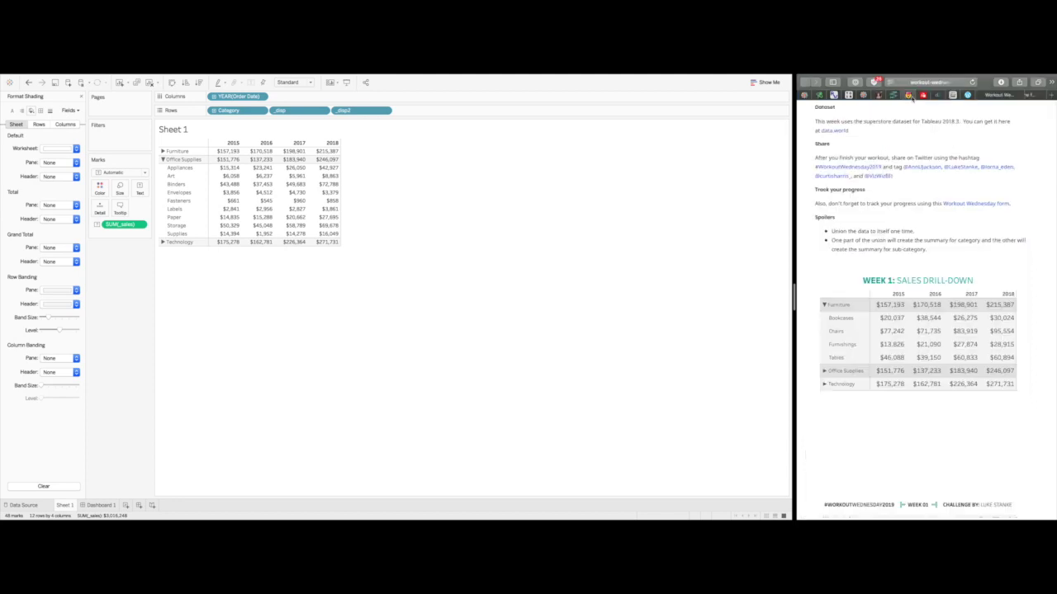
pyautogui.scroll(-3, 941, 321)
pyautogui.scroll(8, 932, 318)
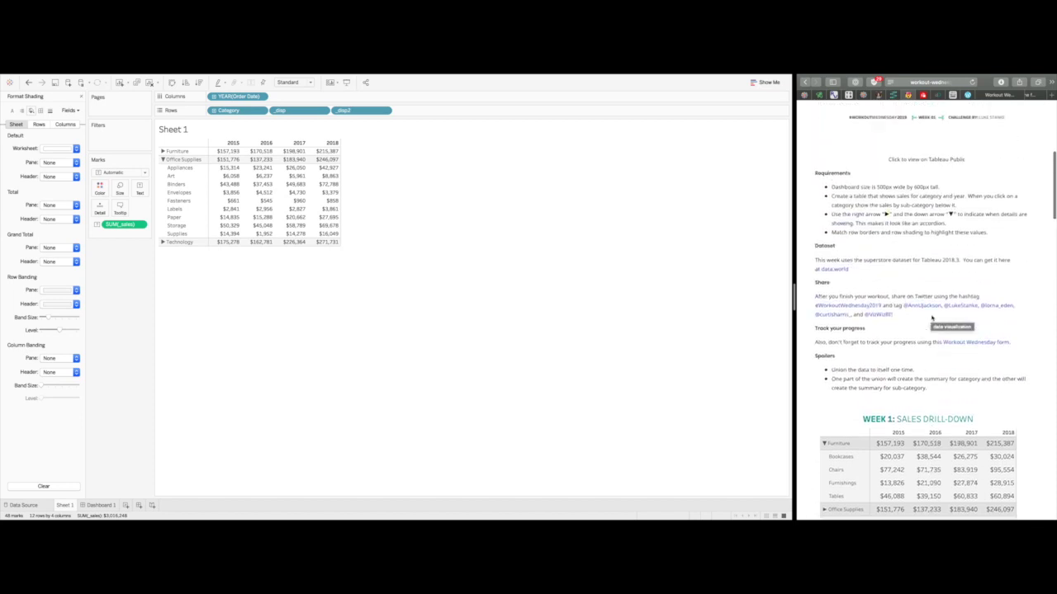
pyautogui.scroll(-3, 932, 318)
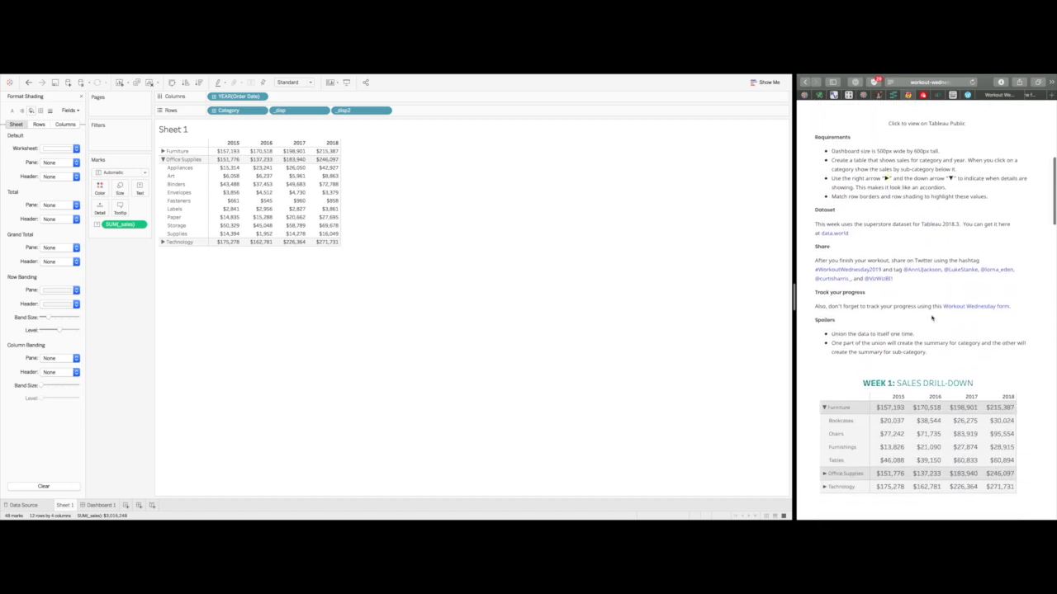
pyautogui.scroll(3, 932, 317)
pyautogui.scroll(3, 932, 317)
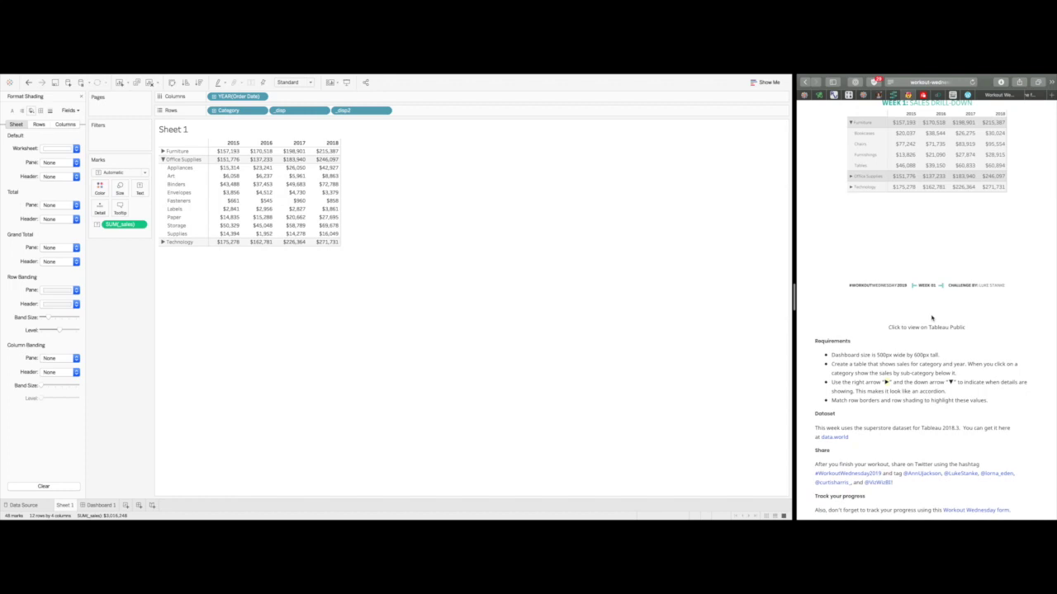
pyautogui.scroll(-4, 885, 397)
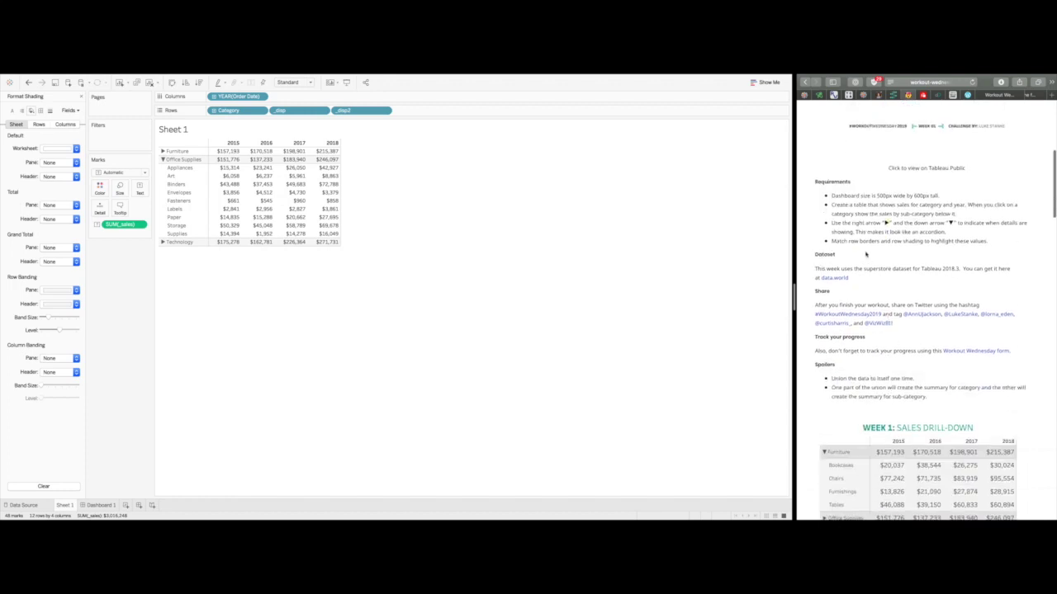
pyautogui.moveTo(847, 240); pyautogui.dragTo(989, 241)
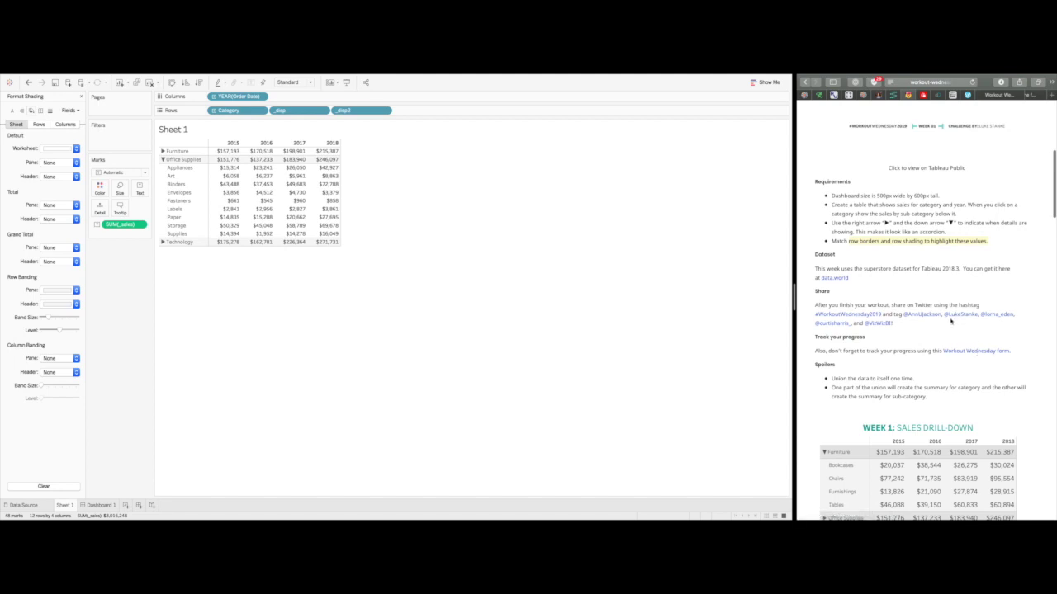
pyautogui.click(502, 325)
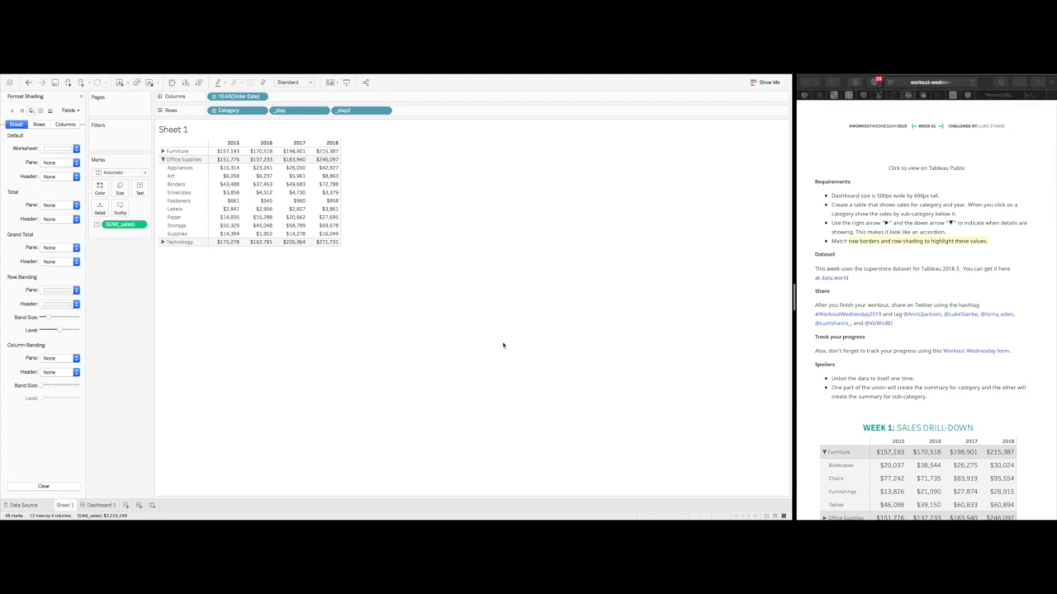
# Compare the row shading of the Sheet 1 table with the reference table on the challenge page
pyautogui.click(76, 289)
pyautogui.click(83, 290)
pyautogui.scroll(-3, 950, 281)
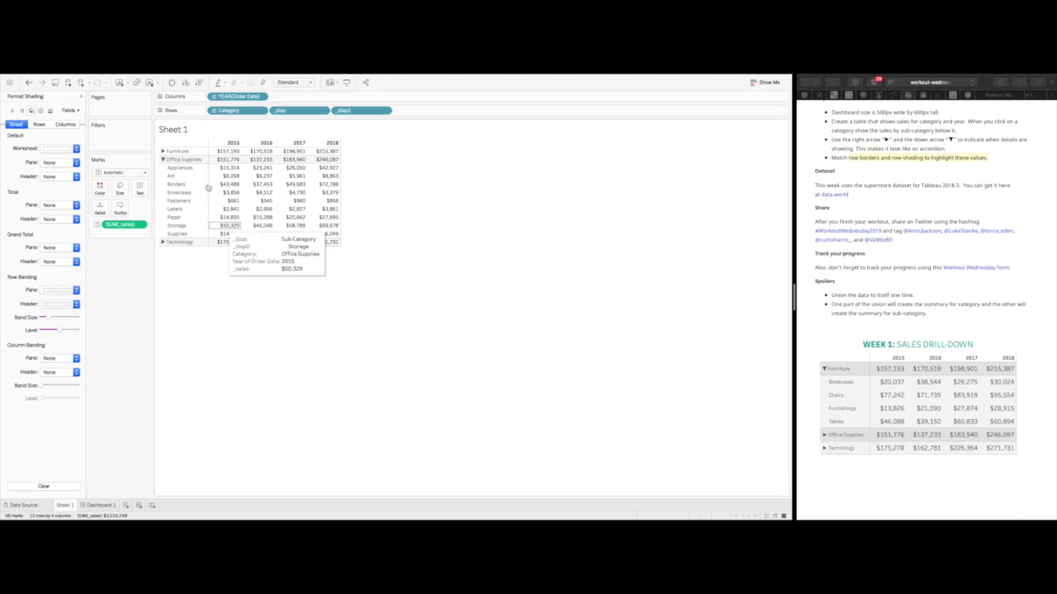
pyautogui.click(163, 158)
pyautogui.click(495, 388)
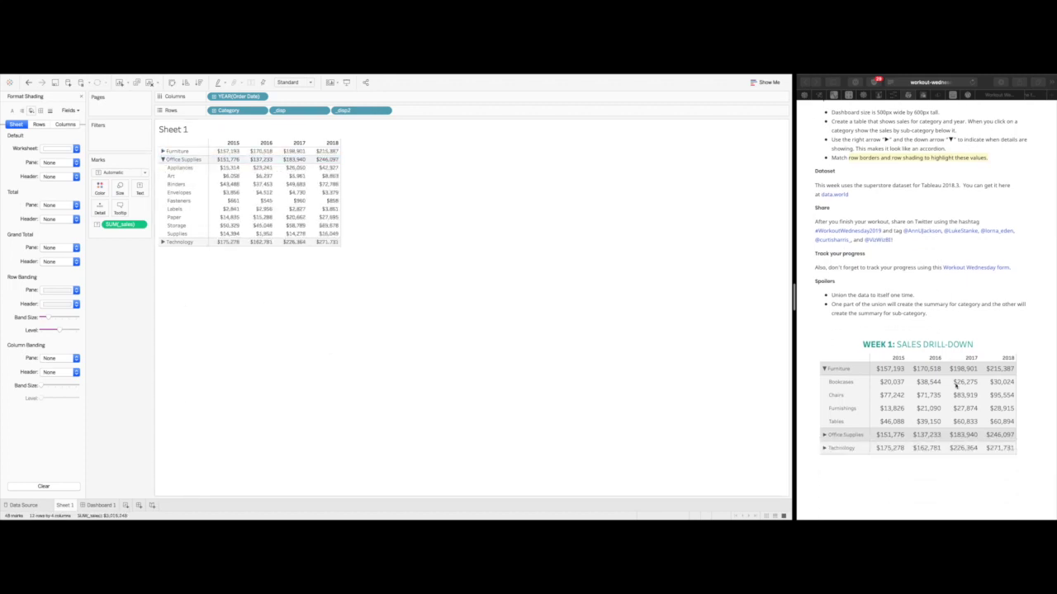
pyautogui.scroll(-4, 945, 387)
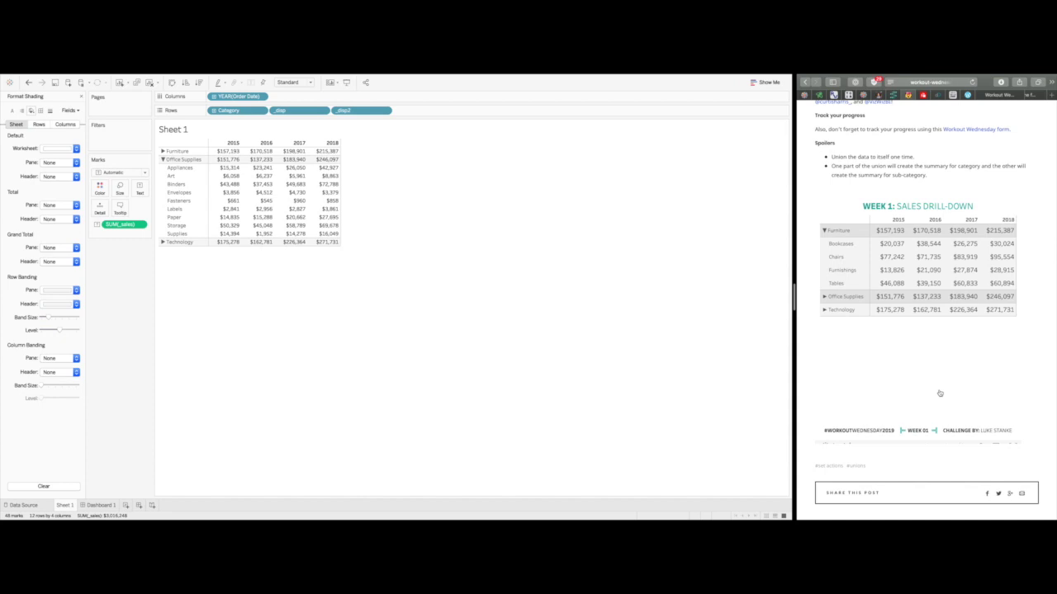
pyautogui.click(330, 416)
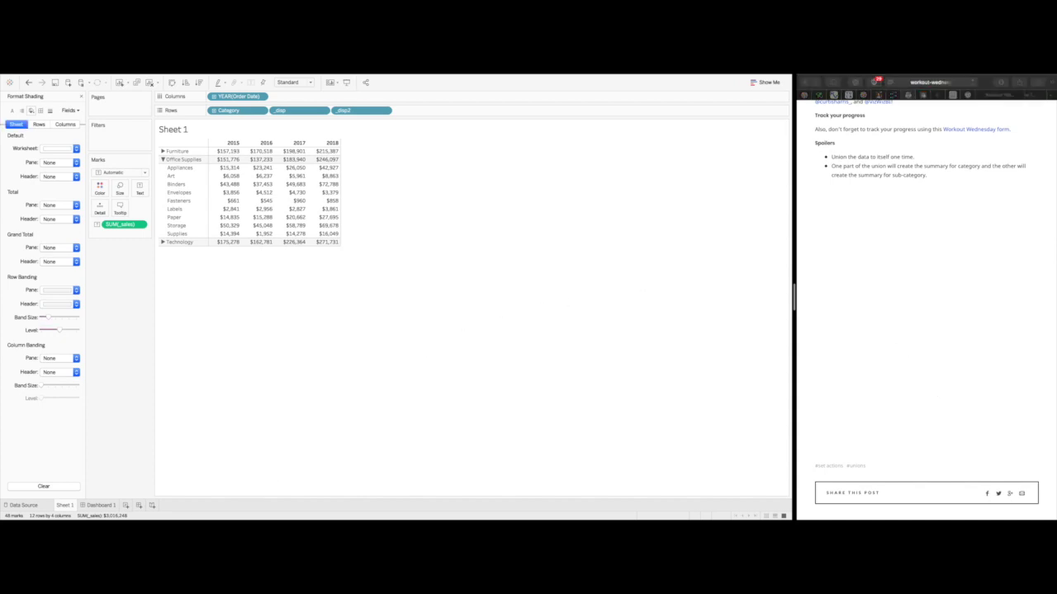
# Show Dashboard 1, recheck the challenge page's dashboard requirements, and close the shading format settings
pyautogui.click(101, 505)
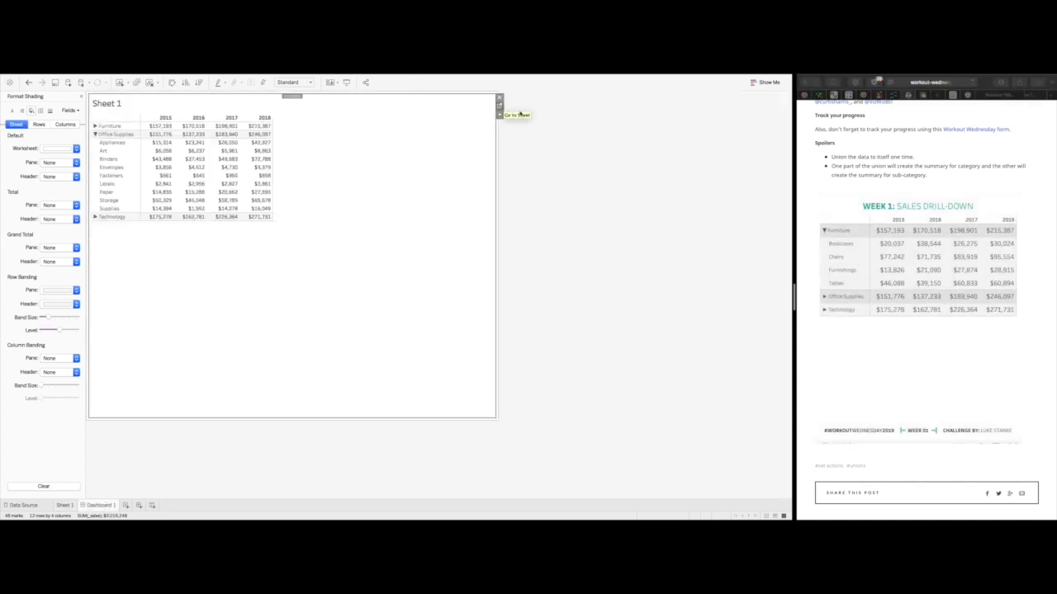
pyautogui.scroll(7, 940, 171)
pyautogui.scroll(6, 940, 171)
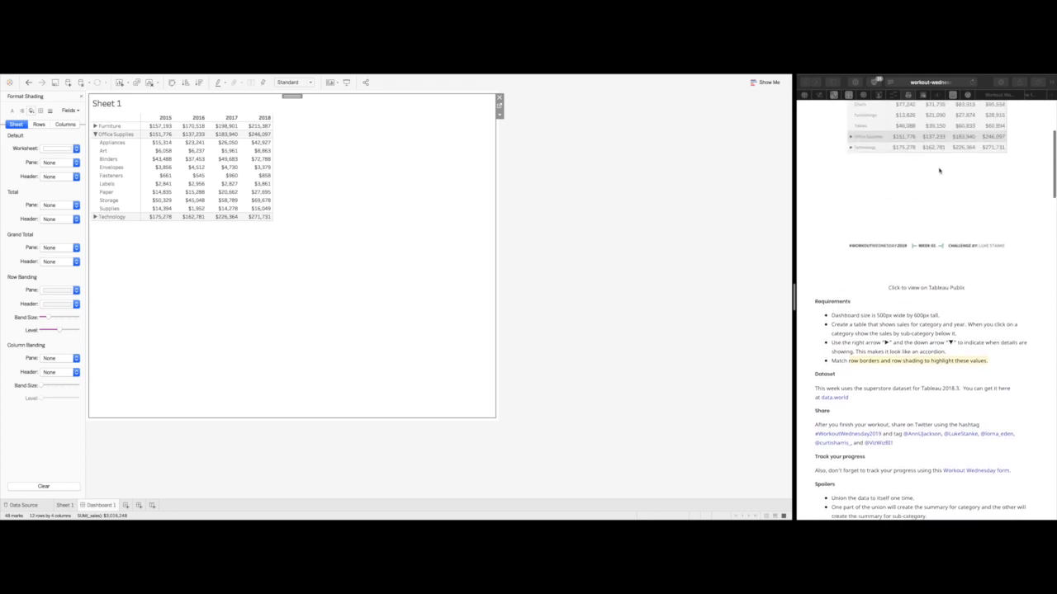
pyautogui.scroll(-4, 934, 188)
pyautogui.scroll(-3, 934, 188)
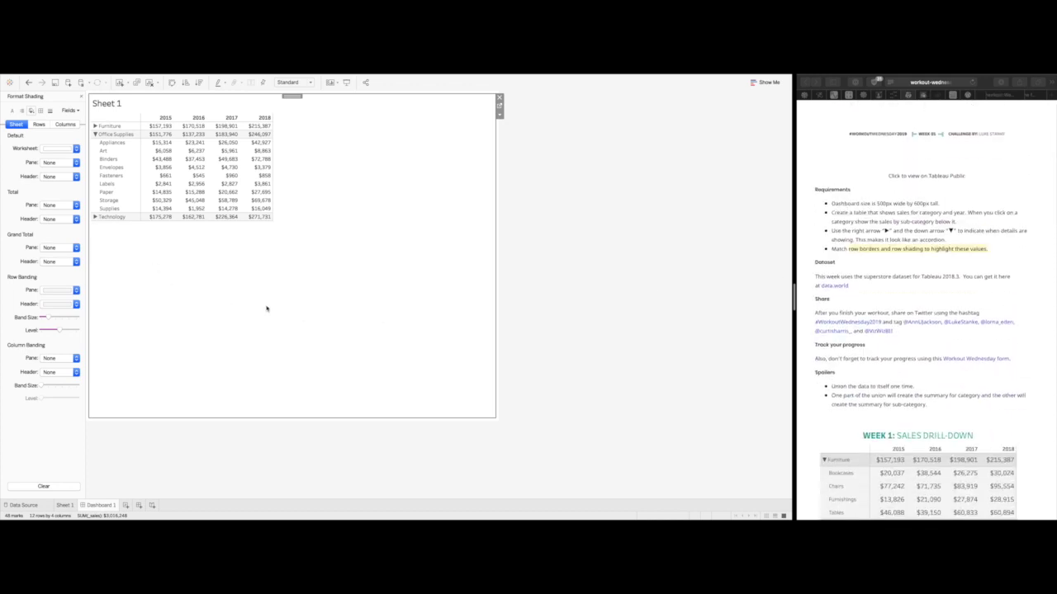
pyautogui.click(81, 96)
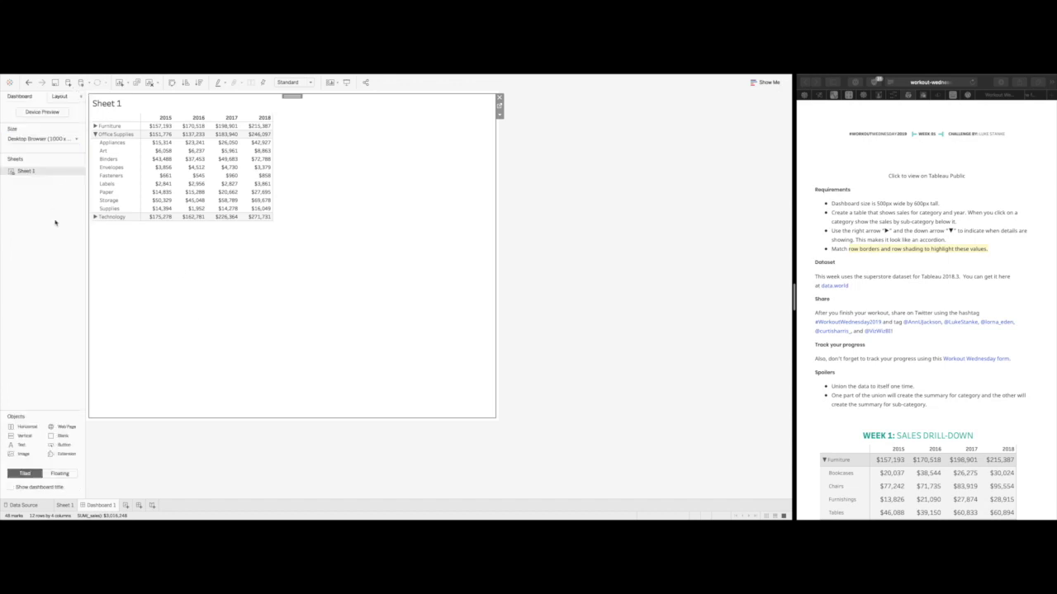
# Set the dashboard to a custom fixed size of 500 px wide by 600 px tall
pyautogui.click(74, 139)
pyautogui.click(43, 192)
pyautogui.click(43, 191)
pyautogui.click(43, 192)
pyautogui.click(43, 192)
pyautogui.click(43, 192)
pyautogui.click(43, 191)
pyautogui.click(81, 192)
pyautogui.click(80, 192)
pyautogui.click(160, 264)
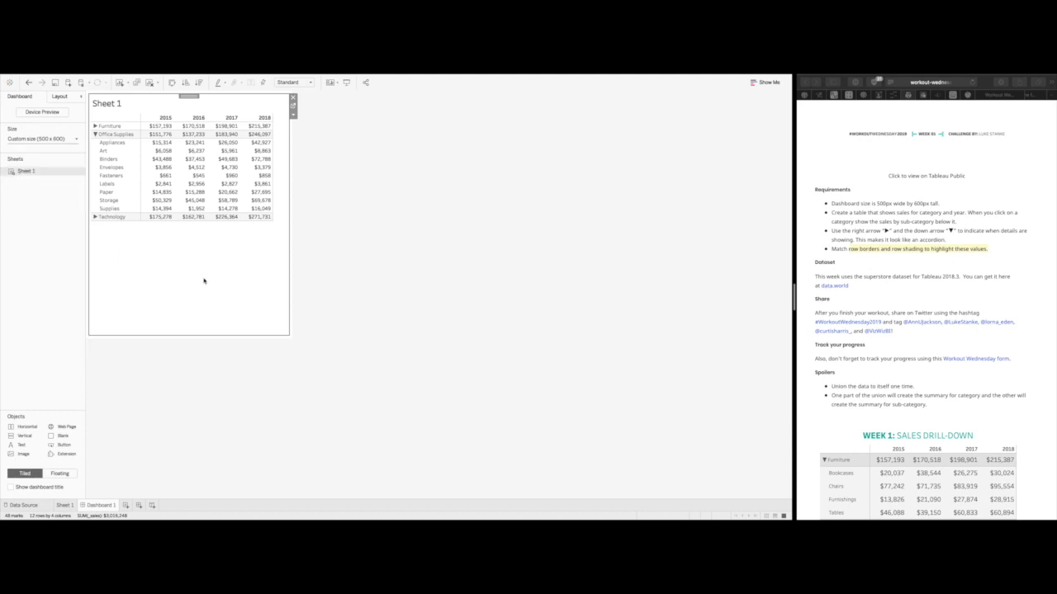
# Set the Sheet 1 table on the dashboard to Fit Width
pyautogui.click(293, 82)
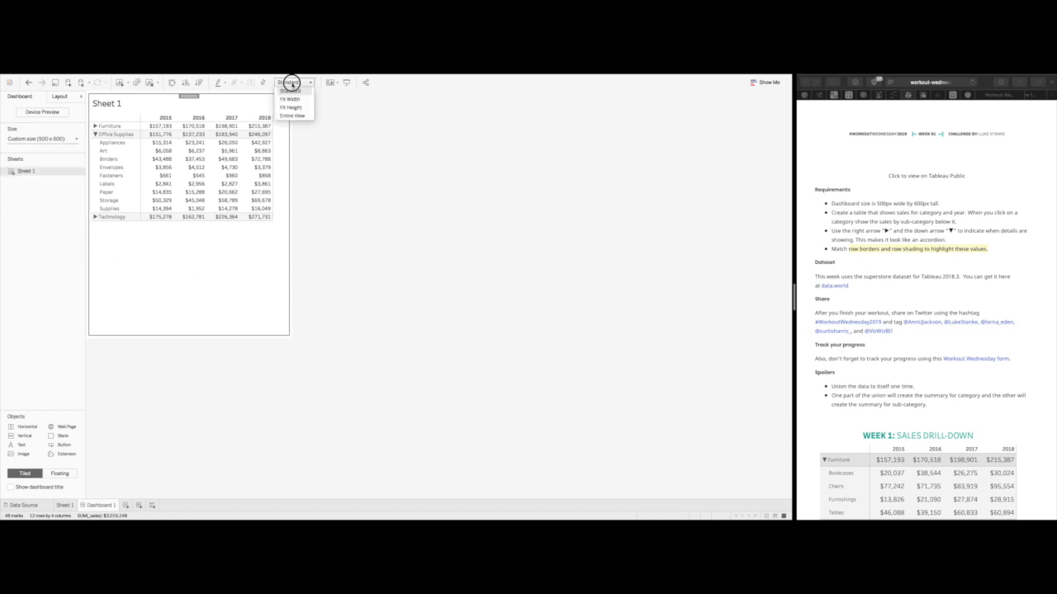
pyautogui.press('Return')
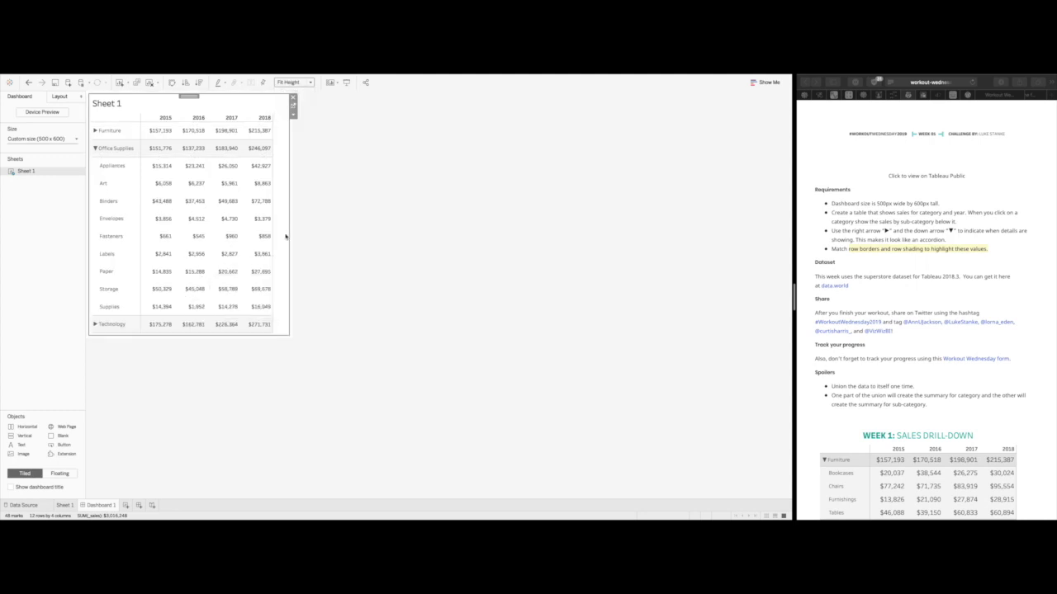
pyautogui.click(291, 83)
pyautogui.click(290, 99)
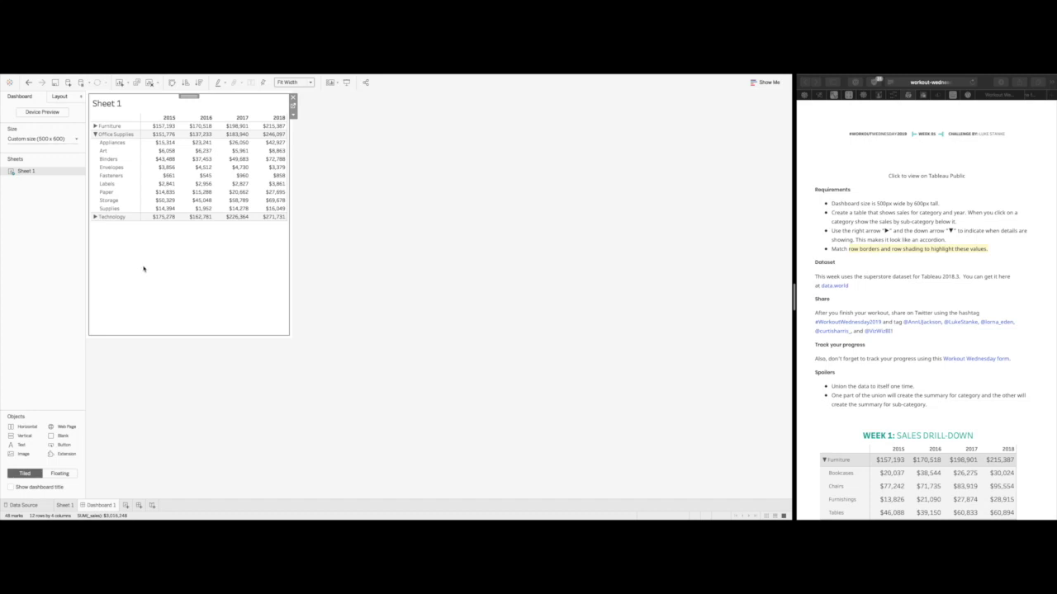
# Try to increase the row height of the dashboard table, and collapse the Office Supplies category
pyautogui.click(130, 209)
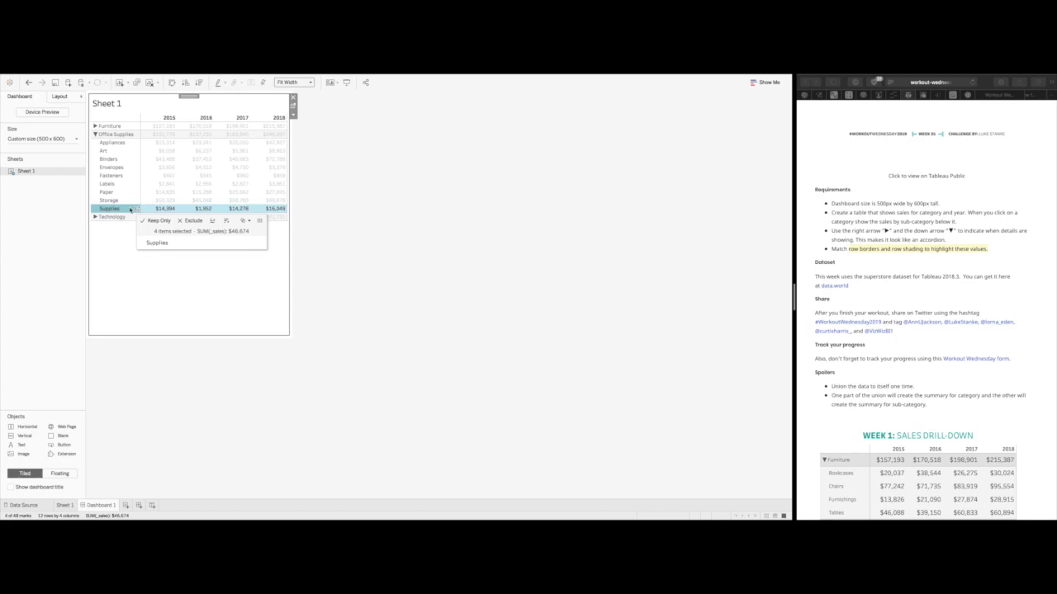
pyautogui.hotkey('ctrl', 'Up')
pyautogui.hotkey('ctrl', 'Up')
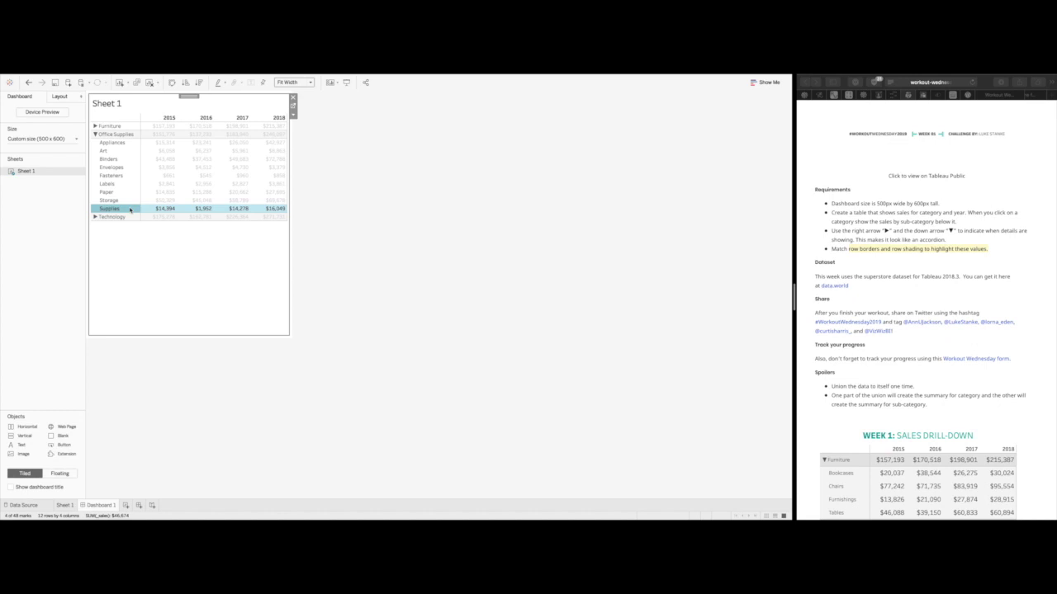
pyautogui.click(125, 249)
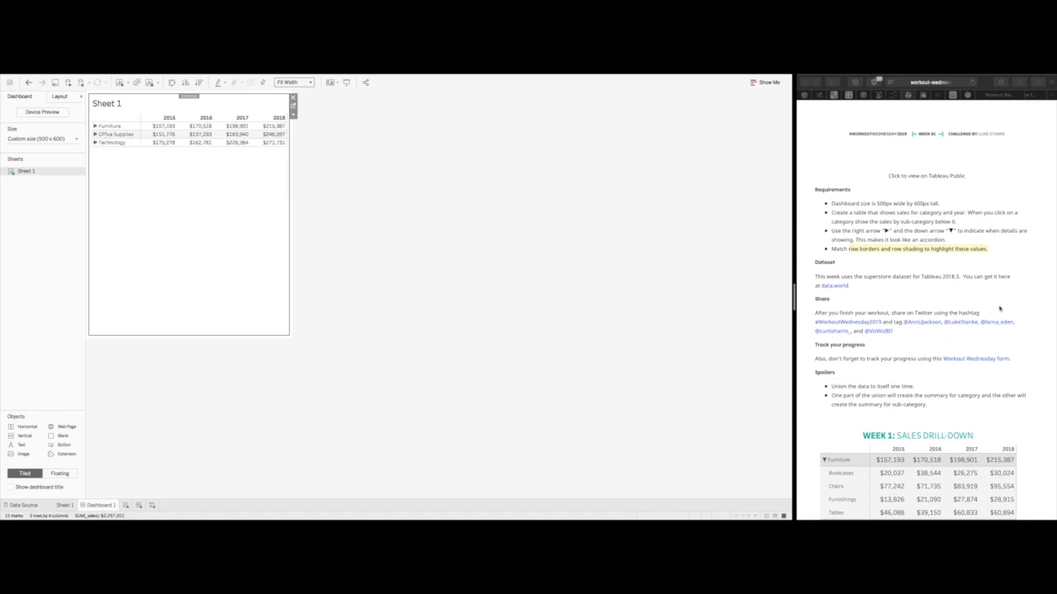
# Replace the sheet title's text with "WEEK 1: SALES DRILL-DOWN", matching the reference table's title on the challenge page
pyautogui.scroll(-5, 903, 349)
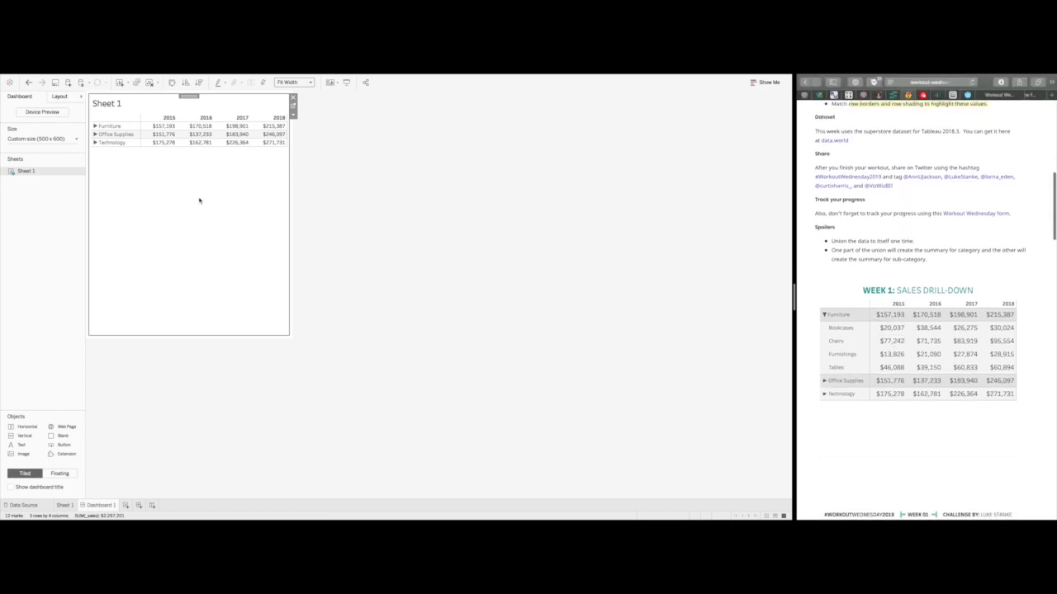
pyautogui.doubleClick(116, 103)
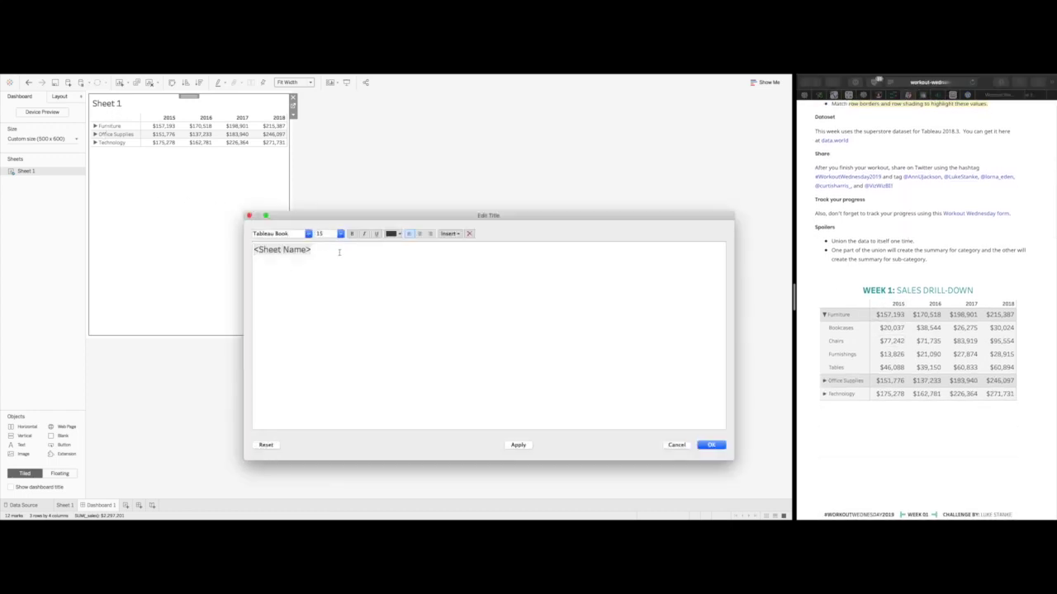
pyautogui.press('super+a')
pyautogui.press('BackSpace')
pyautogui.write('WEEK 1: Sales')
pyautogui.press('BackSpace')
pyautogui.press('BackSpace')
pyautogui.press('BackSpace')
pyautogui.press('BackSpace')
pyautogui.press('BackSpace')
pyautogui.write('sales')
pyautogui.press('BackSpace')
pyautogui.press('BackSpace')
pyautogui.press('BackSpace')
pyautogui.press('BackSpace')
pyautogui.press('BackSpace')
pyautogui.write('SALES DRILL-DOWN')
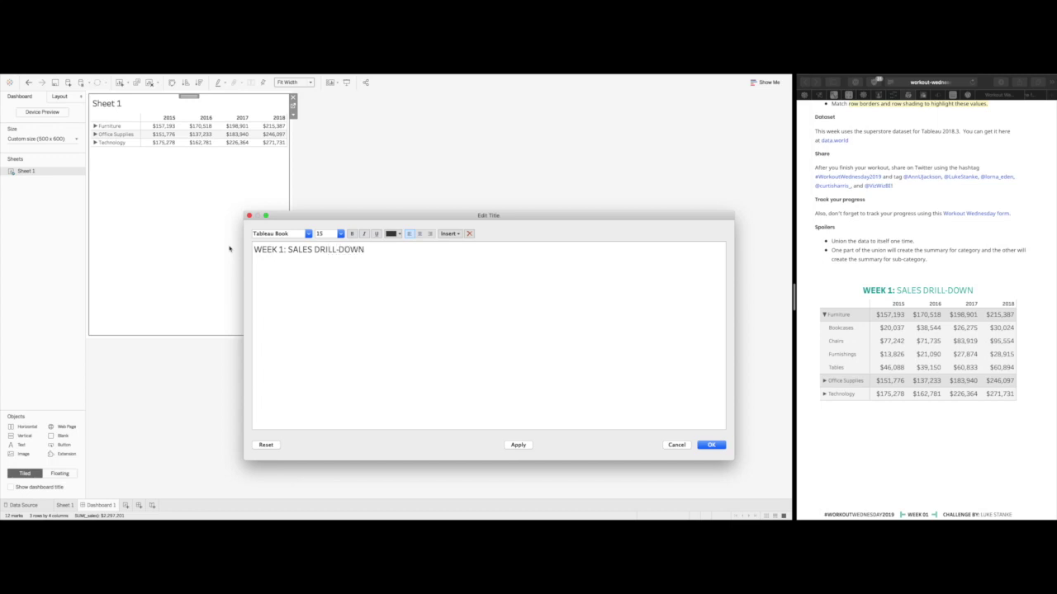
# Set the whole sheet title to the Tableau Light font and apply the title changes
pyautogui.press('super+a')
pyautogui.click(308, 233)
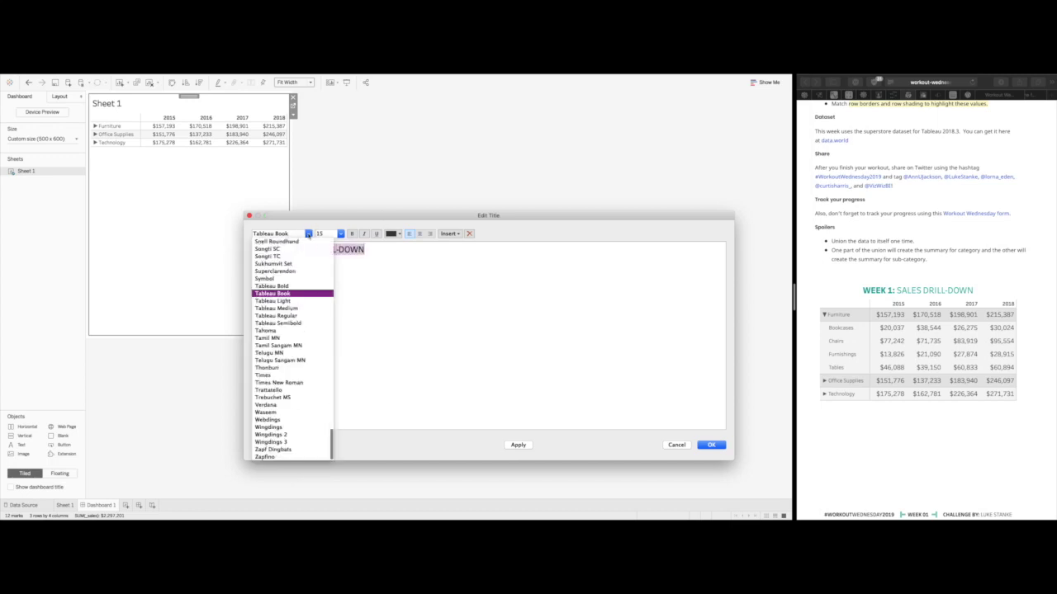
pyautogui.click(314, 299)
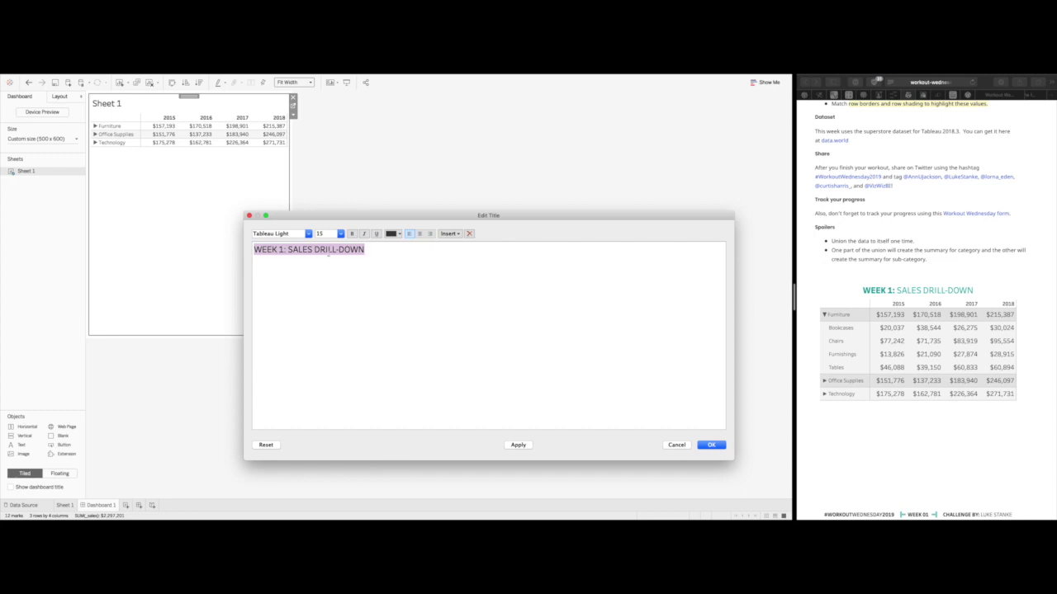
pyautogui.click(348, 269)
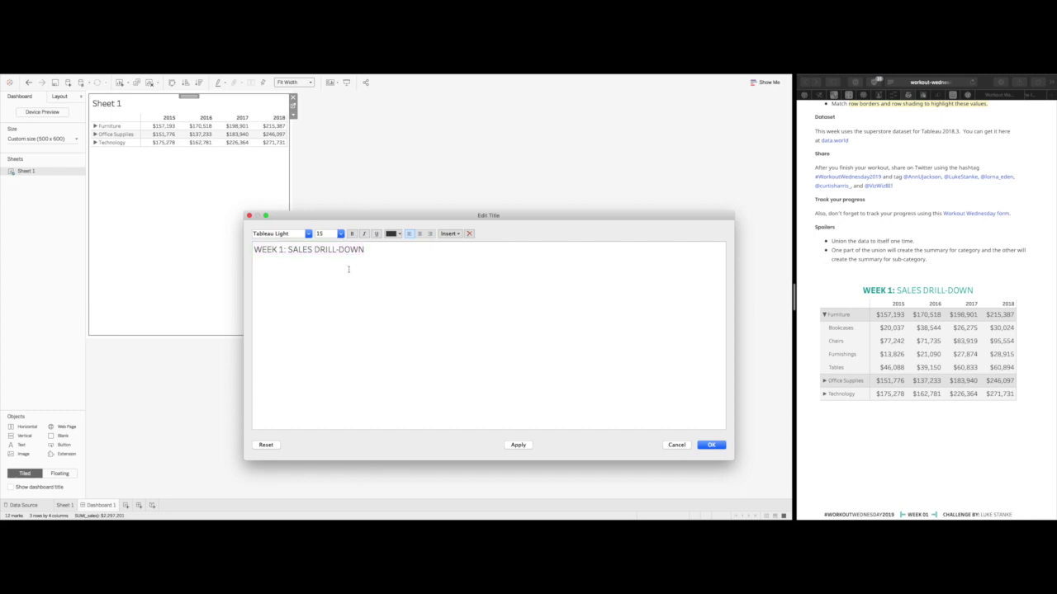
pyautogui.click(710, 445)
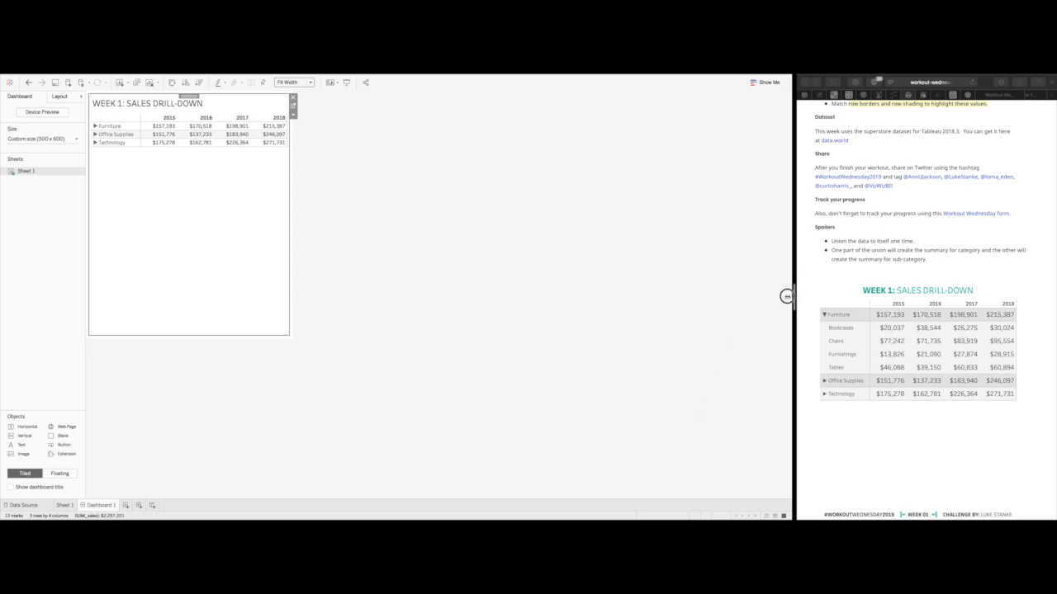
# Widen the browser beside Tableau and examine the published Sales Drill-Down in full screen
pyautogui.moveTo(794, 294); pyautogui.dragTo(464, 293)
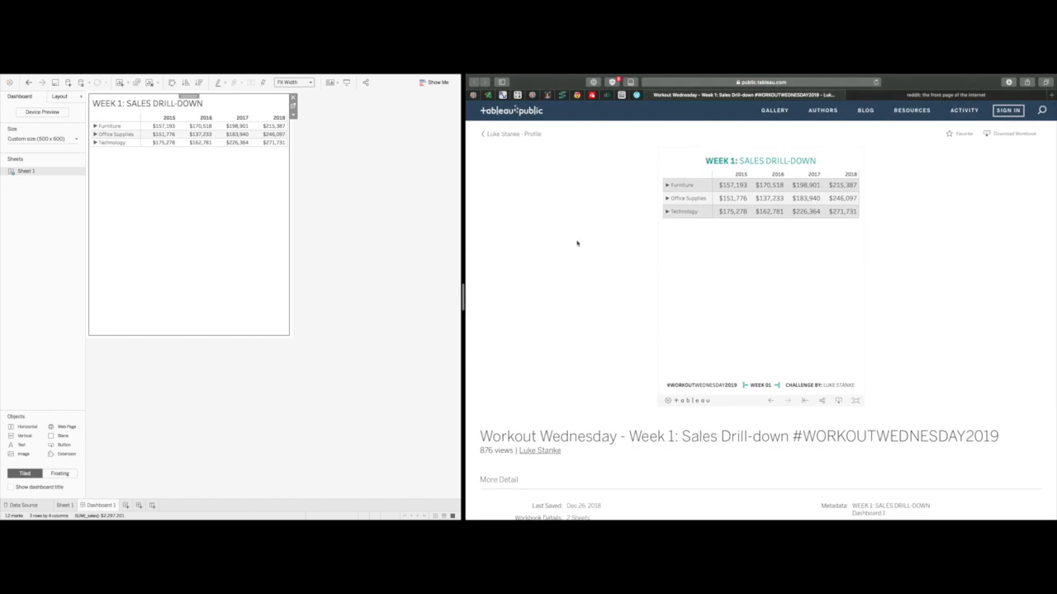
pyautogui.click(857, 402)
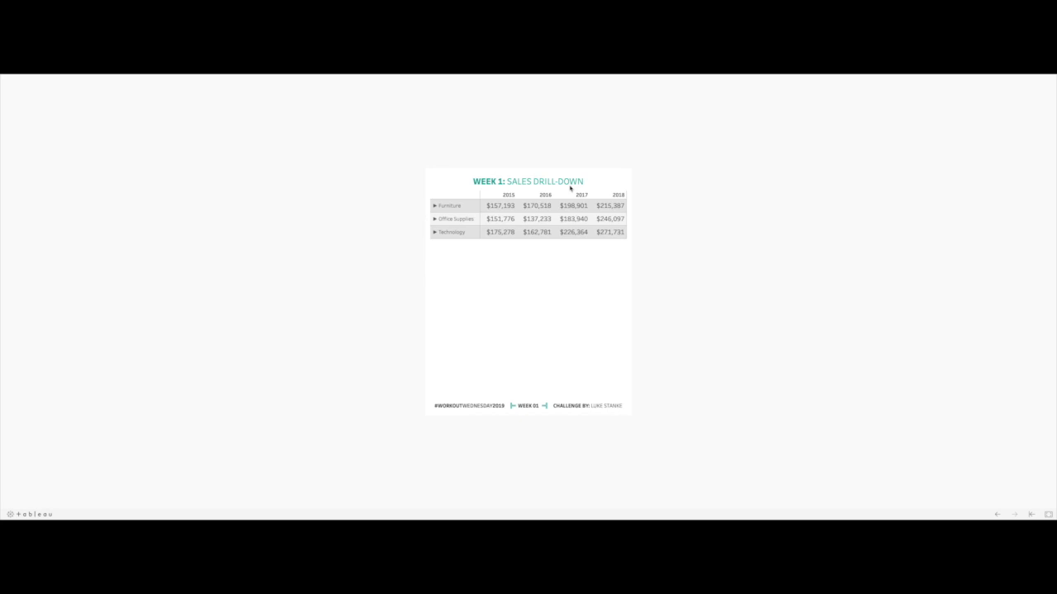
pyautogui.press('Escape')
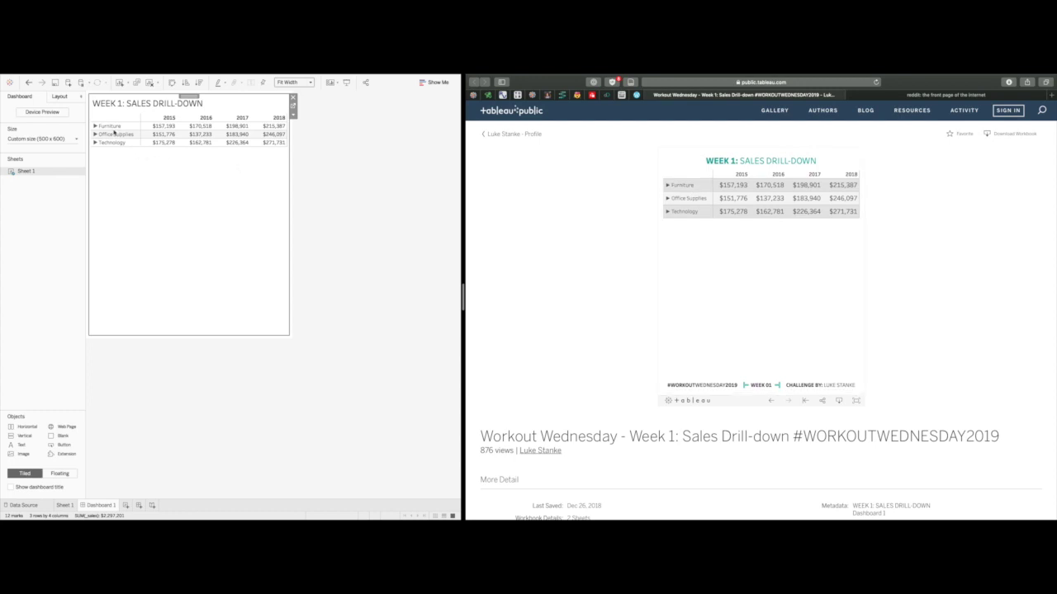
# Switch to Tableau, open the dashboard formatting and set the dashboard title font to Tableau Light
pyautogui.click(168, 78)
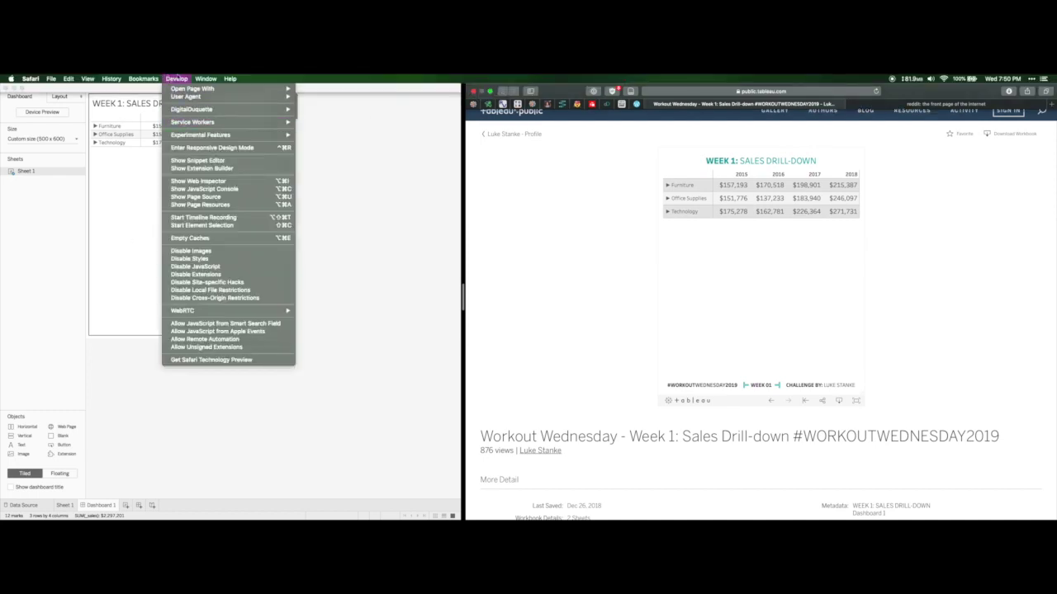
pyautogui.moveTo(155, 78)
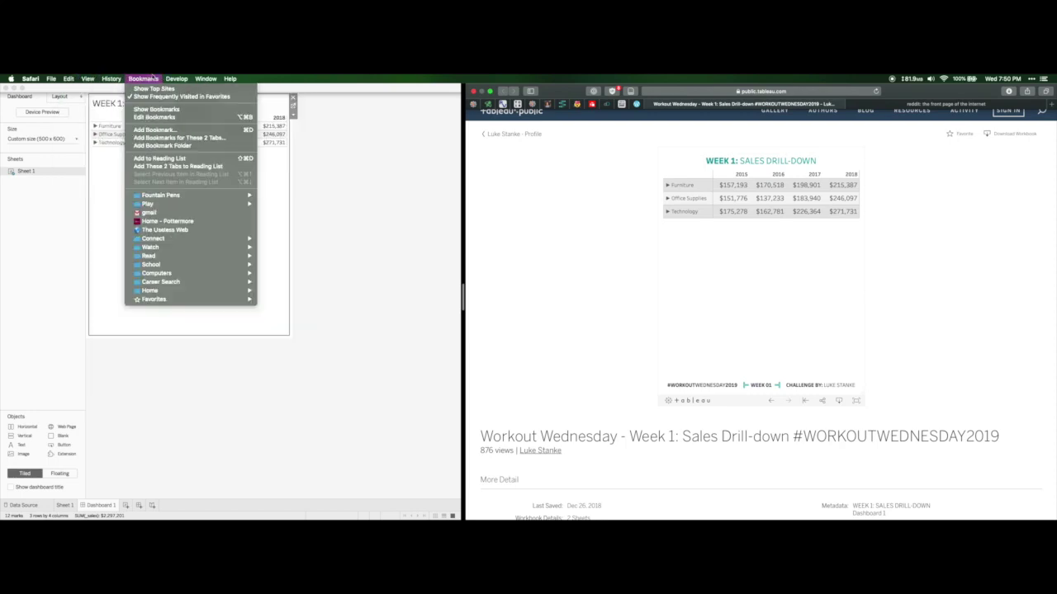
pyautogui.click(144, 226)
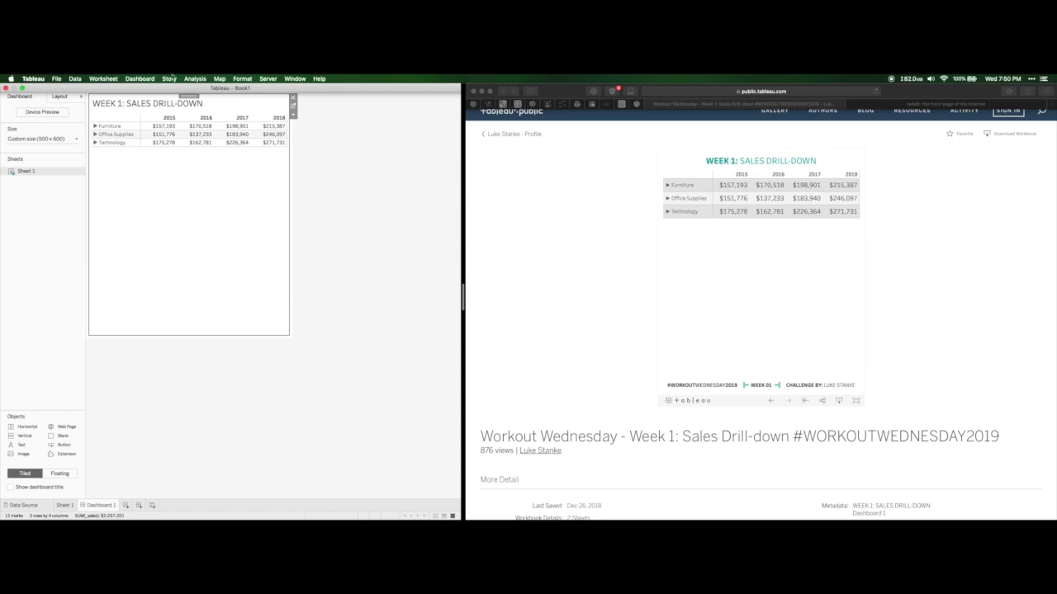
pyautogui.click(137, 79)
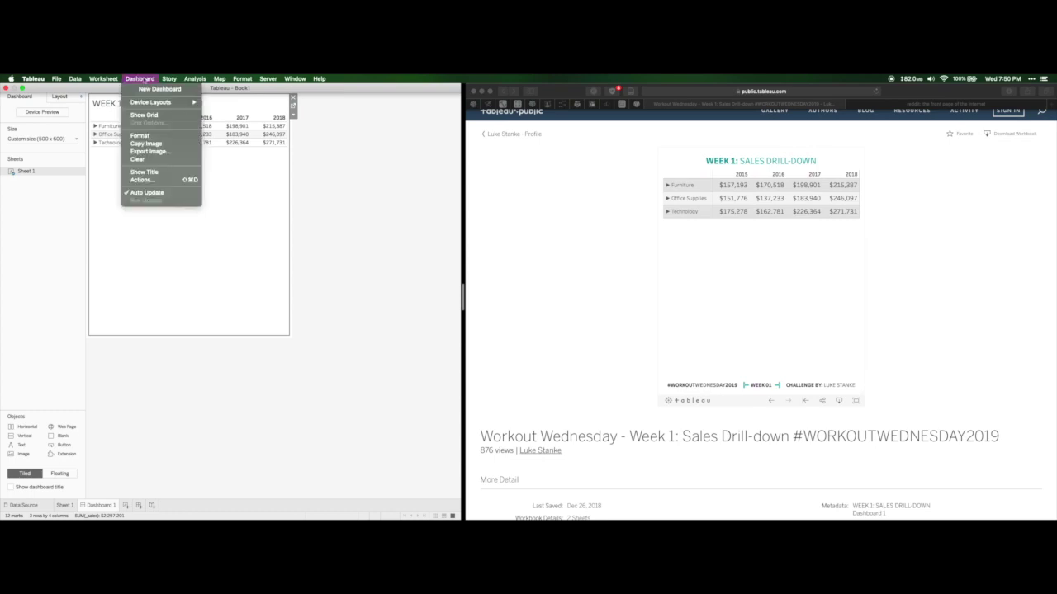
pyautogui.click(79, 284)
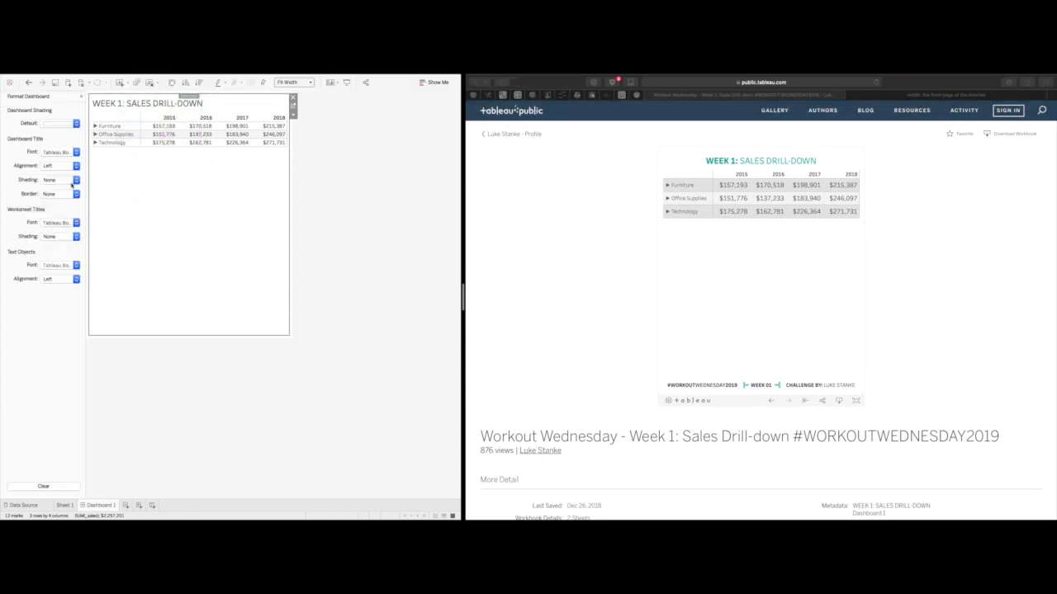
pyautogui.click(76, 152)
pyautogui.click(81, 166)
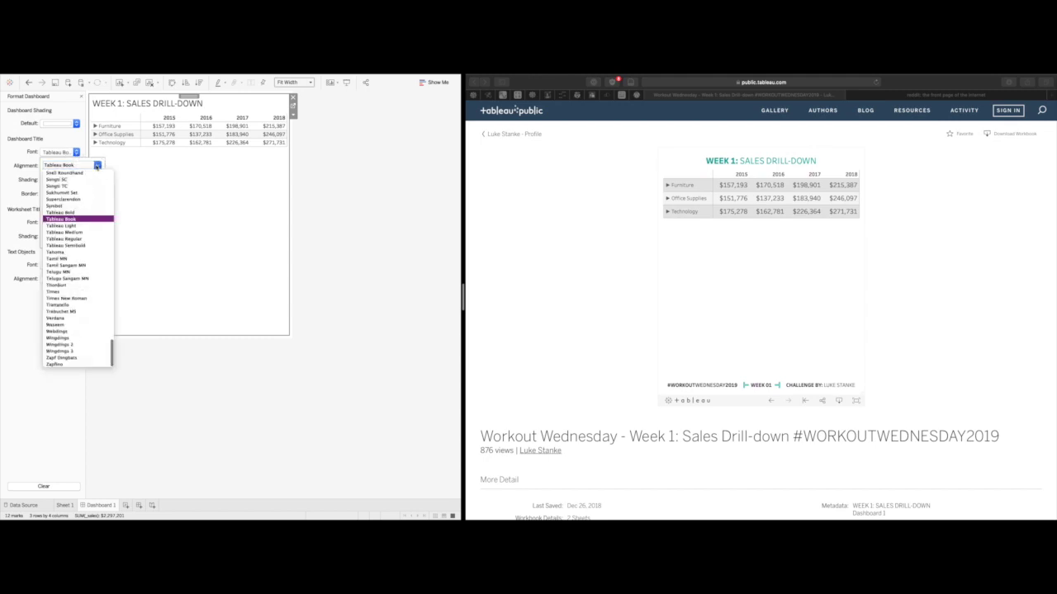
pyautogui.click(81, 223)
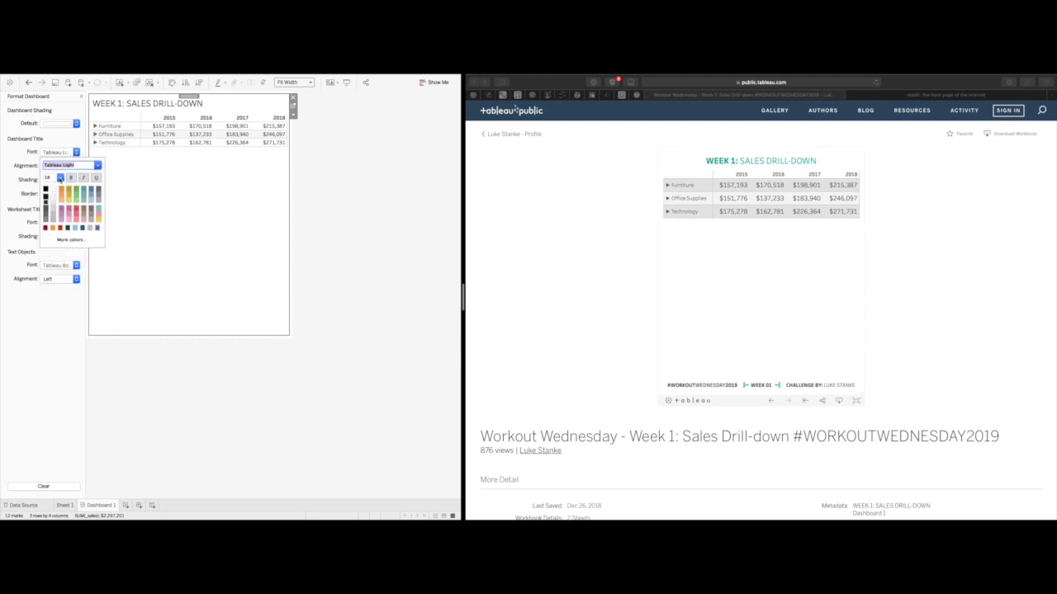
pyautogui.press('Escape')
pyautogui.click(79, 168)
pyautogui.click(79, 167)
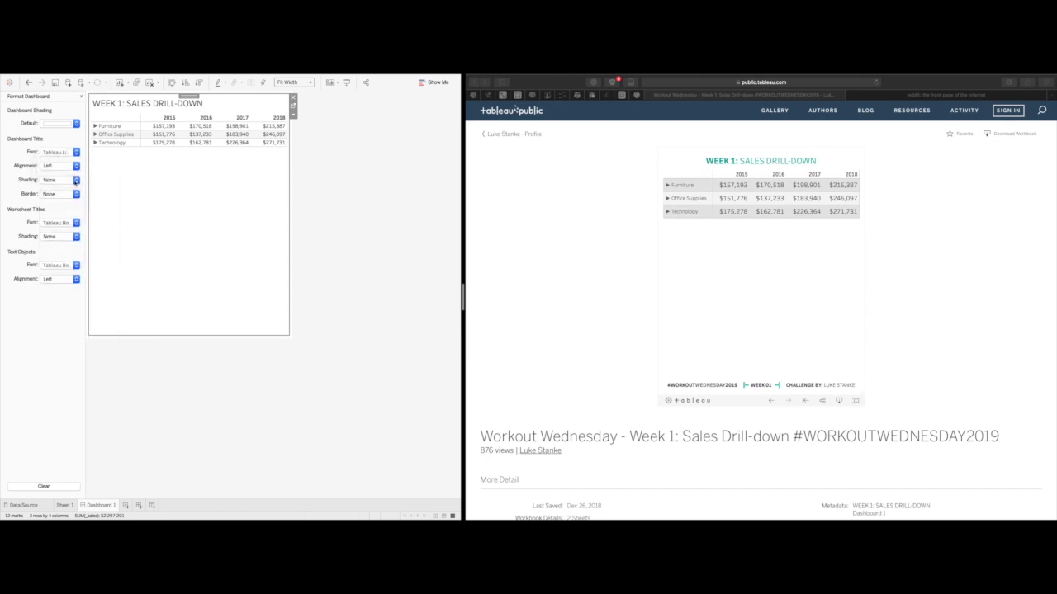
# Set the dashboard's worksheet title font to Tableau Light, size 14
pyautogui.click(77, 223)
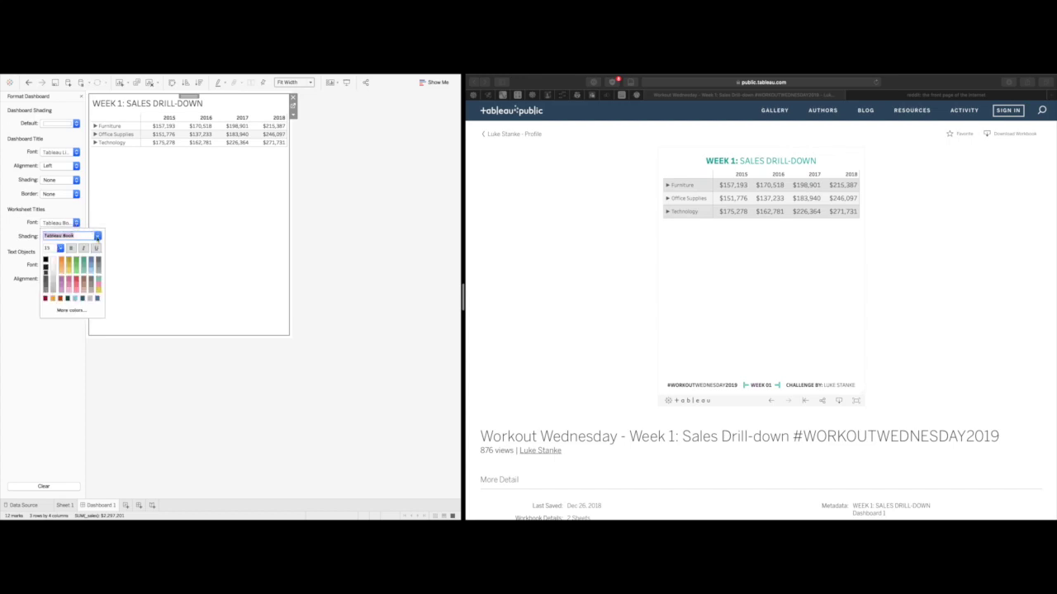
pyautogui.click(97, 237)
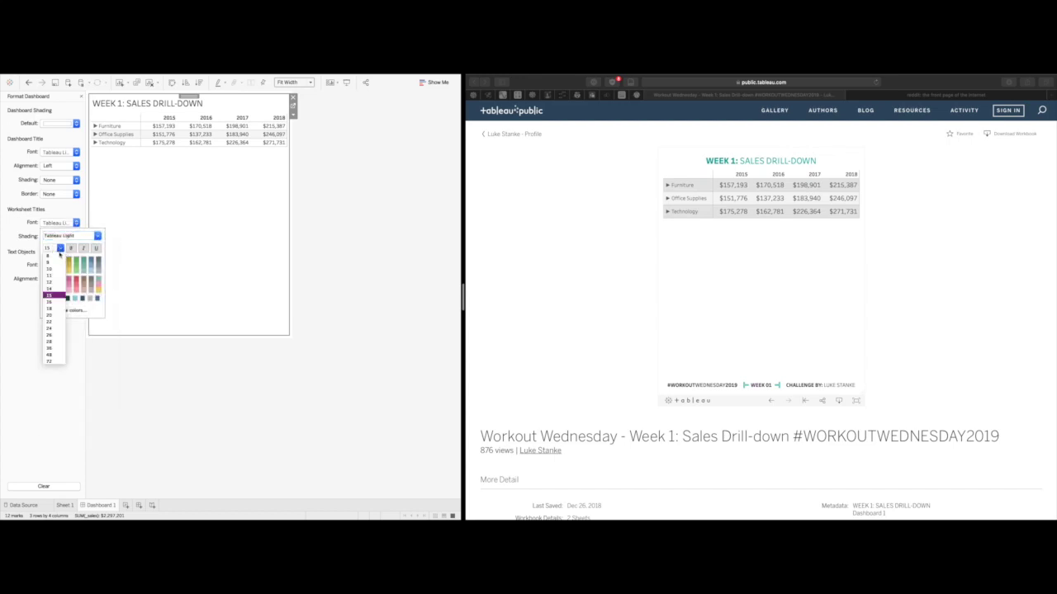
pyautogui.press('Return')
pyautogui.click(78, 403)
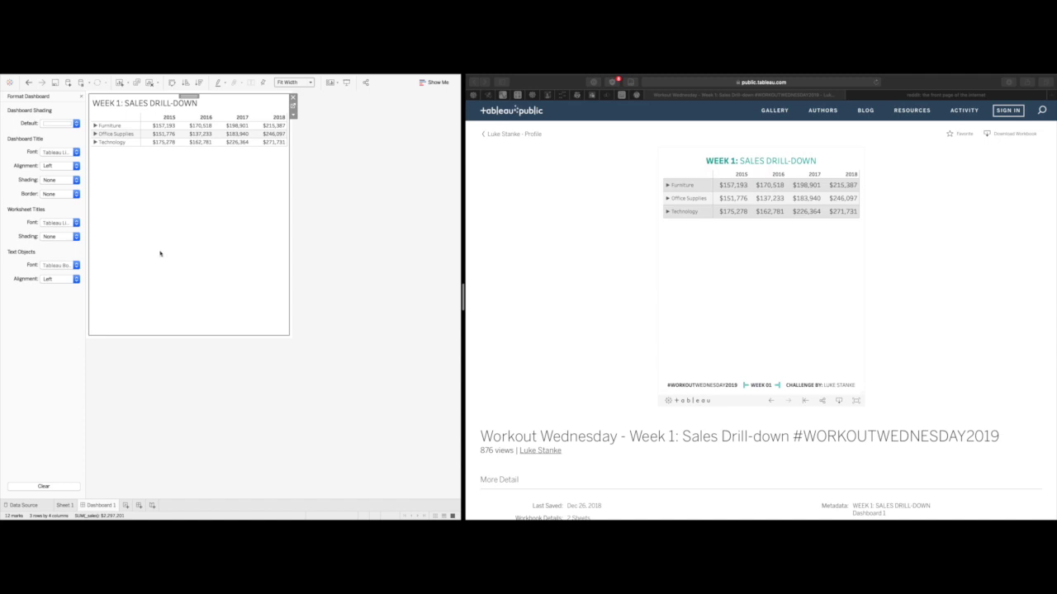
# Set the "WEEK 1:" part of the sheet title to Tableau Bold and apply the change
pyautogui.doubleClick(137, 105)
pyautogui.moveTo(281, 248); pyautogui.dragTo(247, 249)
pyautogui.click(309, 235)
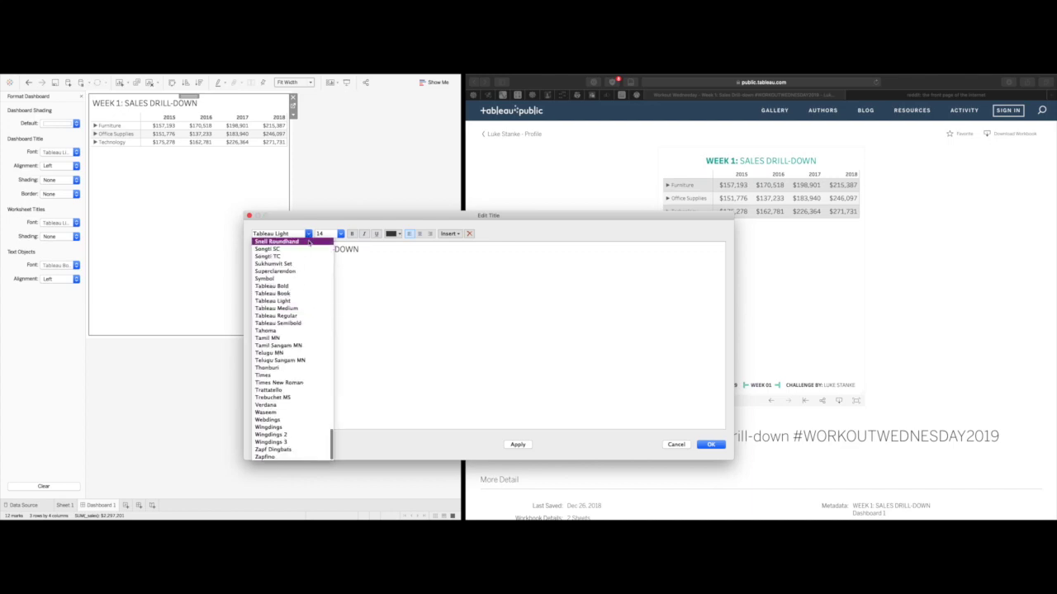
pyautogui.click(285, 285)
pyautogui.click(518, 444)
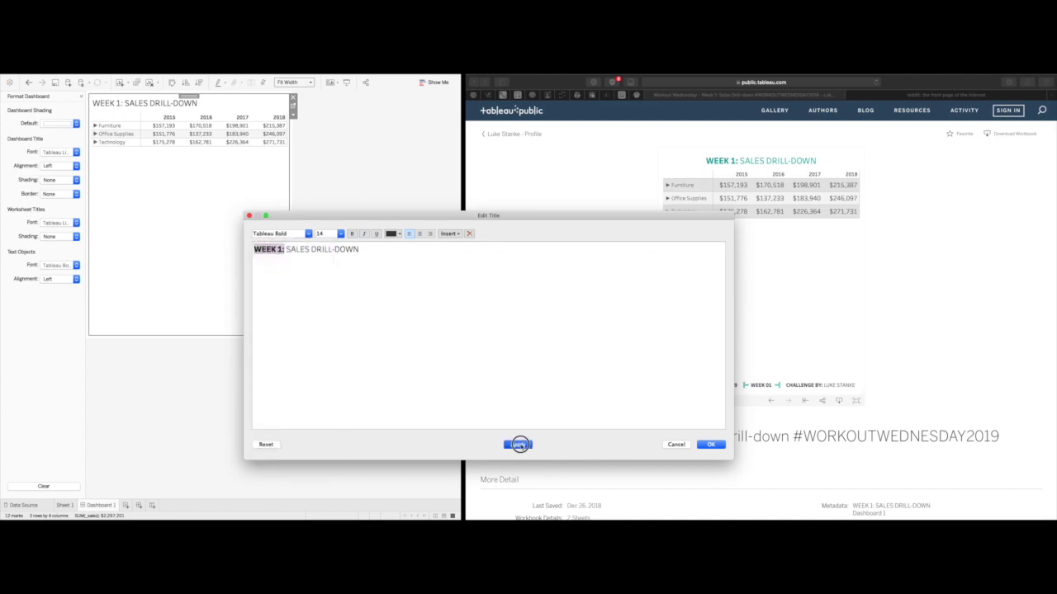
pyautogui.click(709, 444)
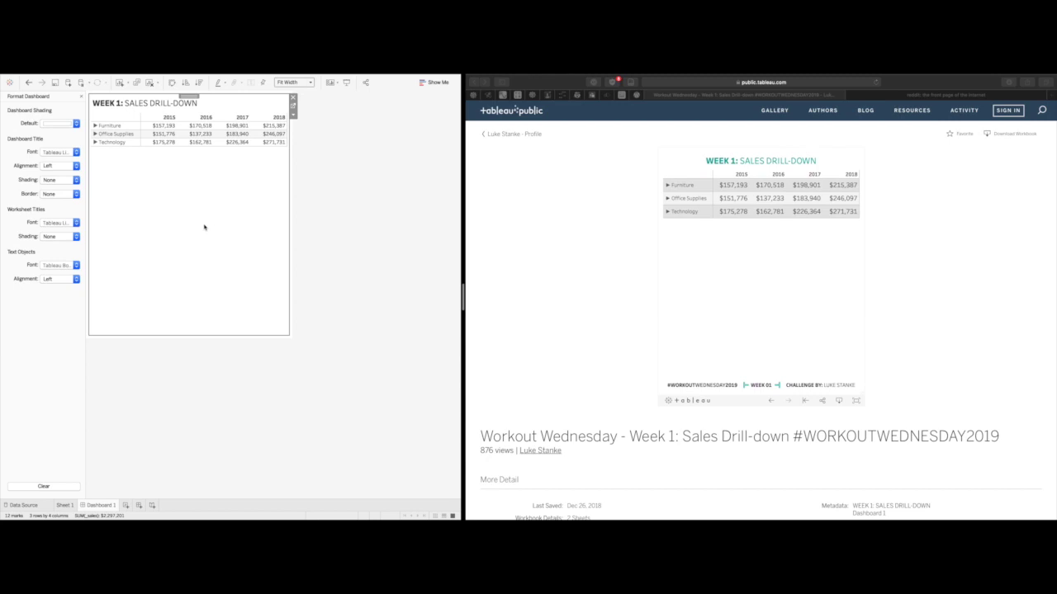
# Expand Furniture in both the dashboard table and the published Sales Drill-Down to compare their formatting
pyautogui.click(95, 125)
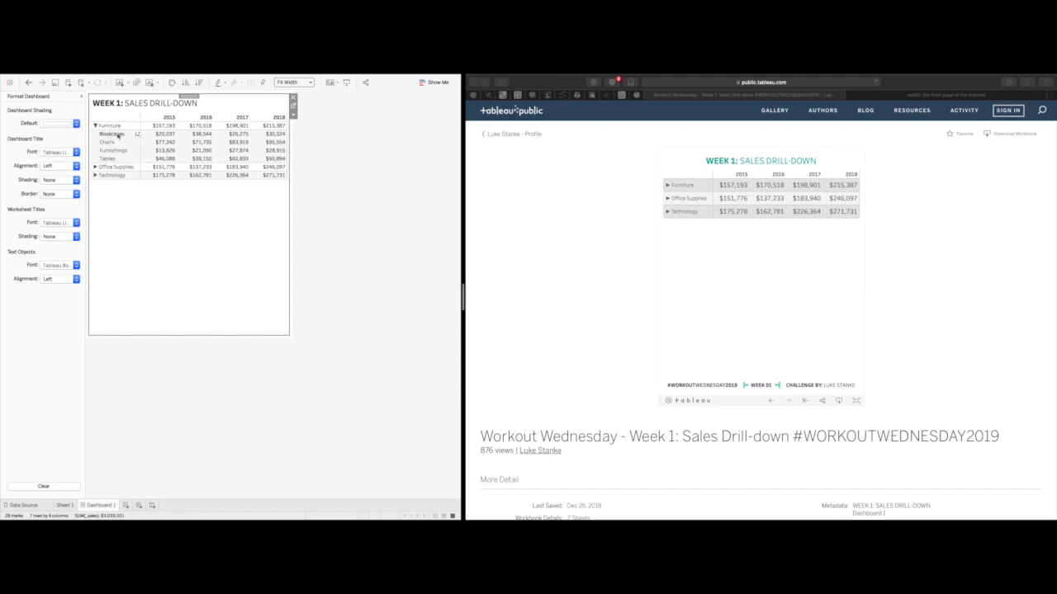
pyautogui.click(667, 185)
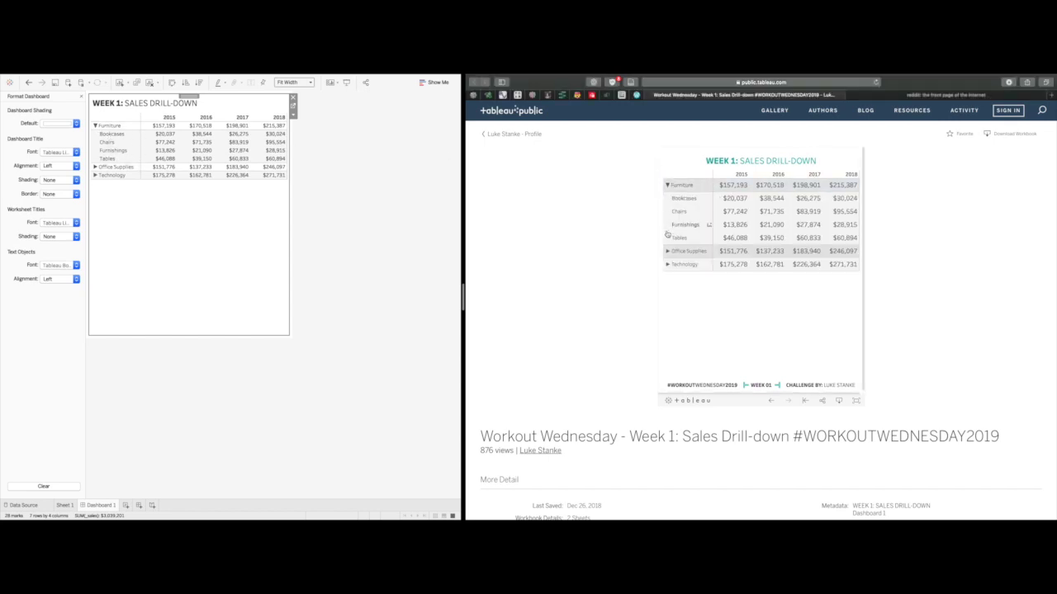
# Set the dashboard table's default worksheet font to Tableau Light, size 12
pyautogui.click(162, 205)
pyautogui.click(160, 221)
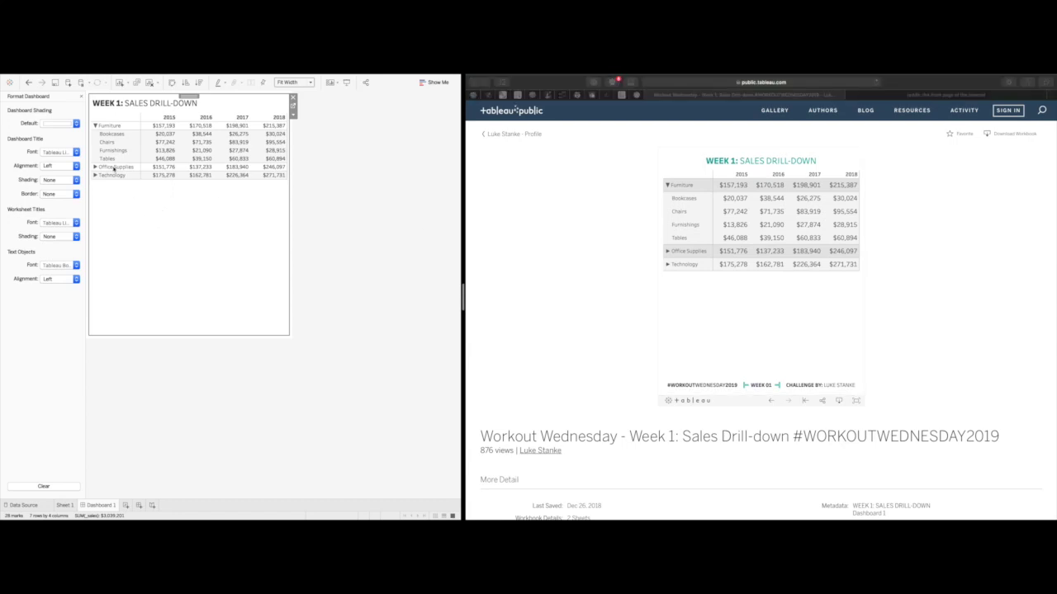
pyautogui.rightClick(169, 127)
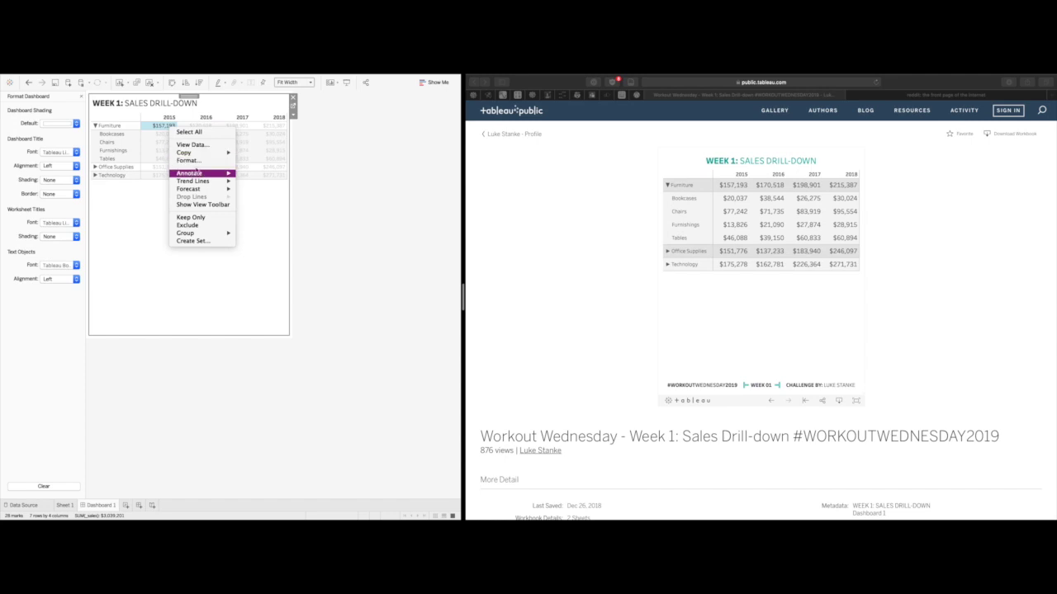
pyautogui.click(188, 161)
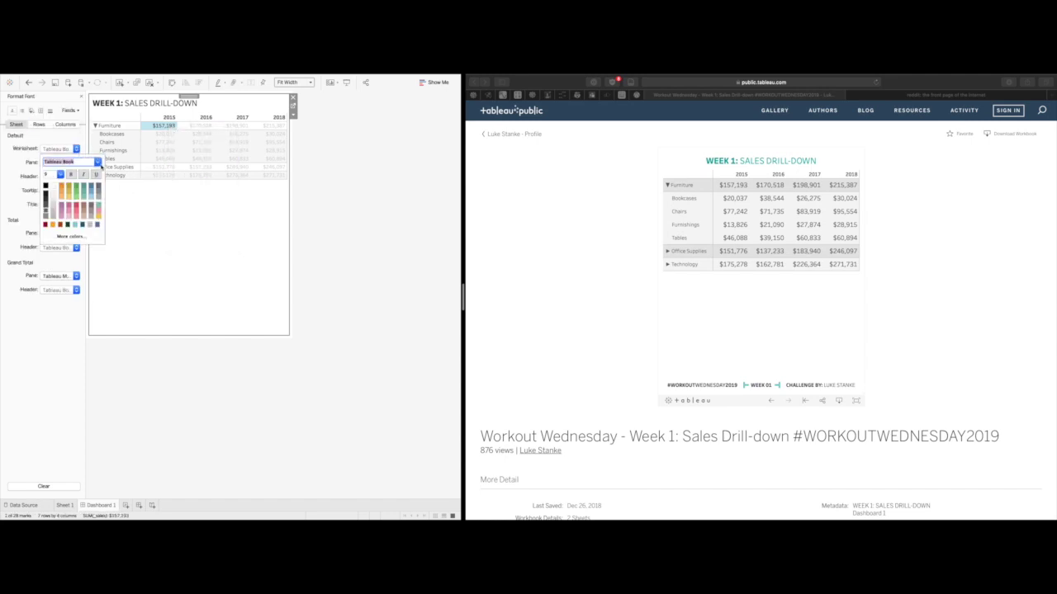
pyautogui.click(100, 165)
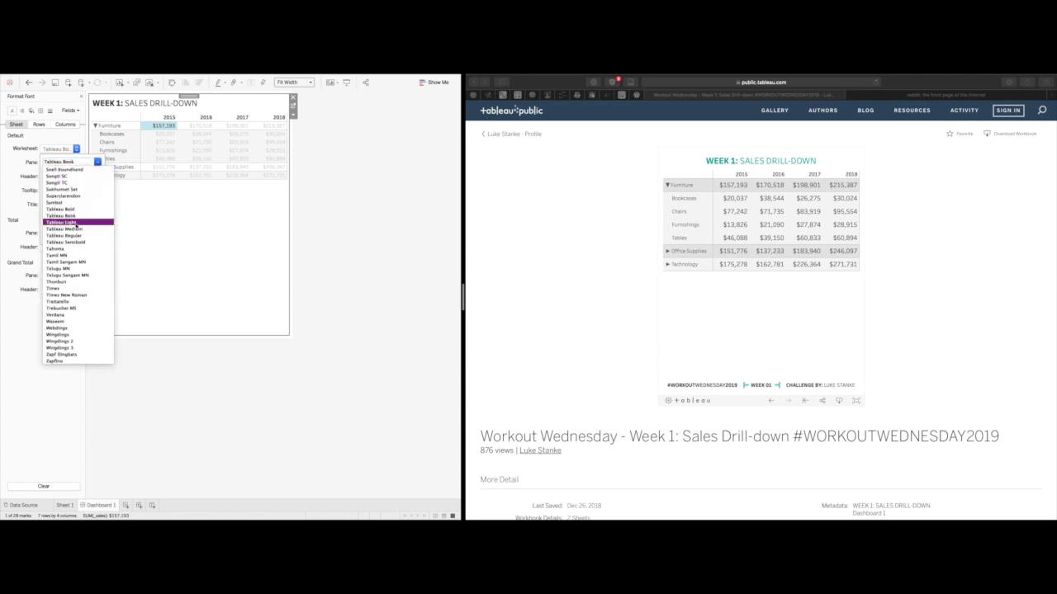
pyautogui.click(73, 223)
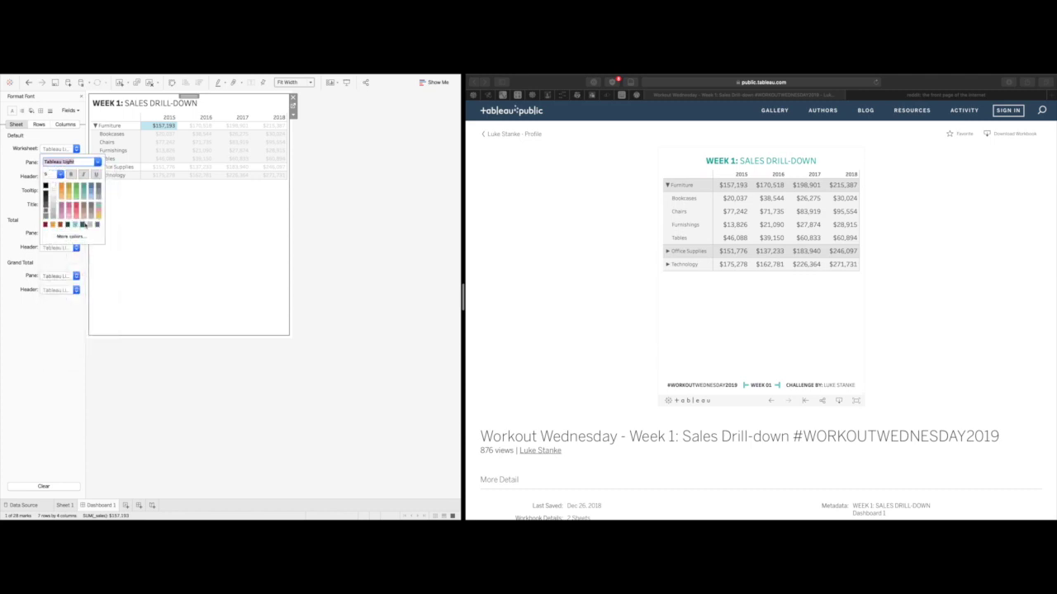
pyautogui.click(59, 176)
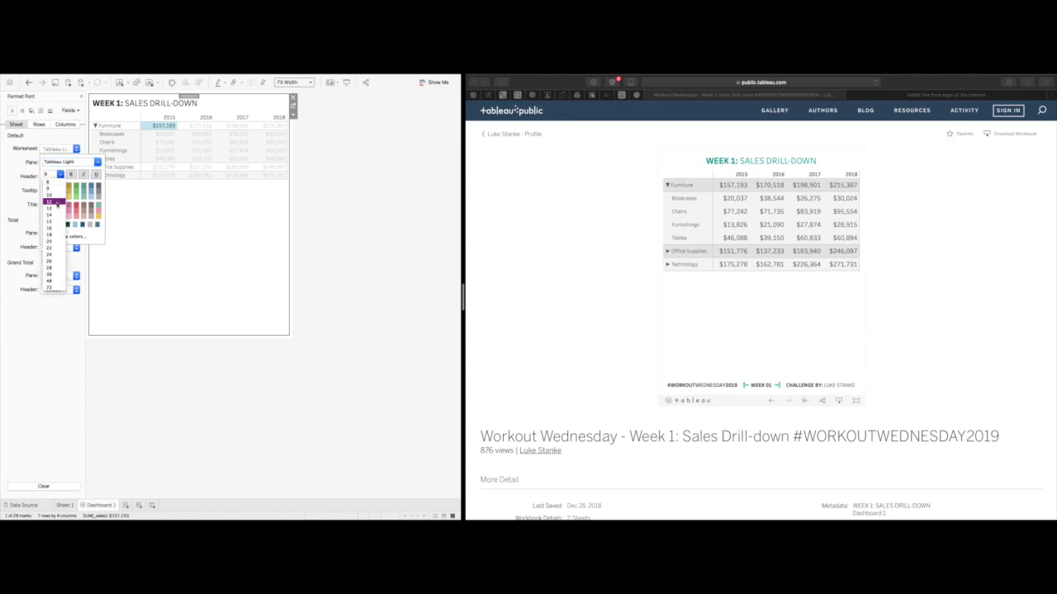
pyautogui.click(53, 209)
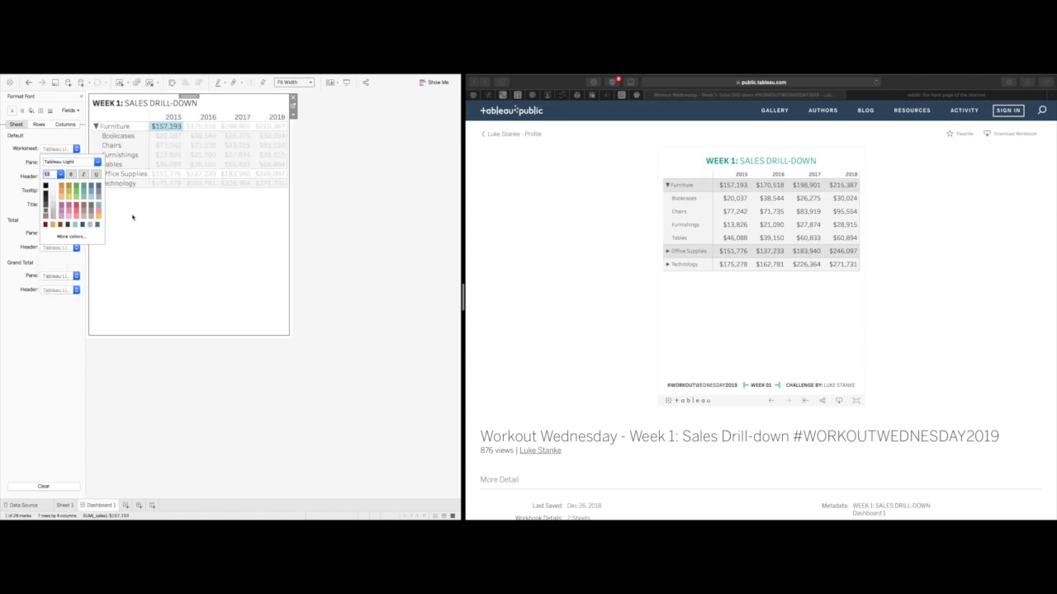
pyautogui.click(75, 149)
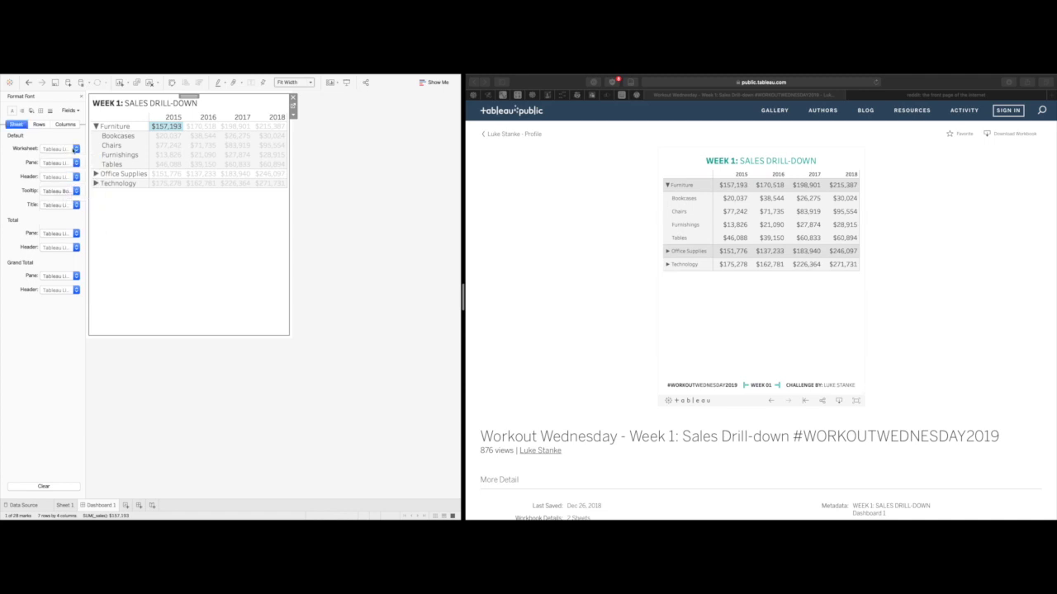
# Set the header font size of the _disp2 row labels, such as Bookcases, to 10
pyautogui.rightClick(111, 137)
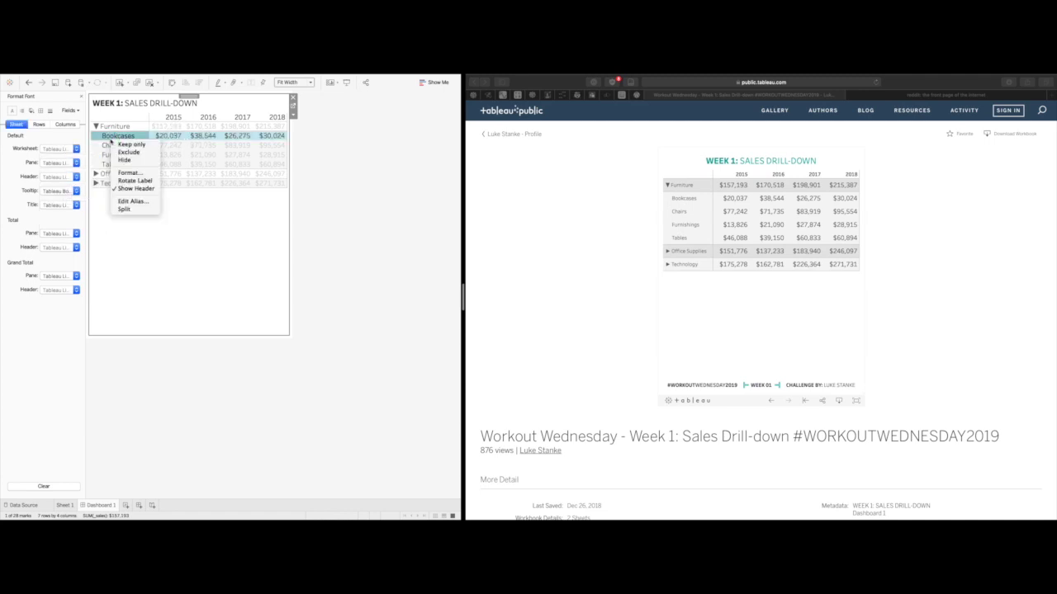
pyautogui.click(128, 171)
pyautogui.click(75, 148)
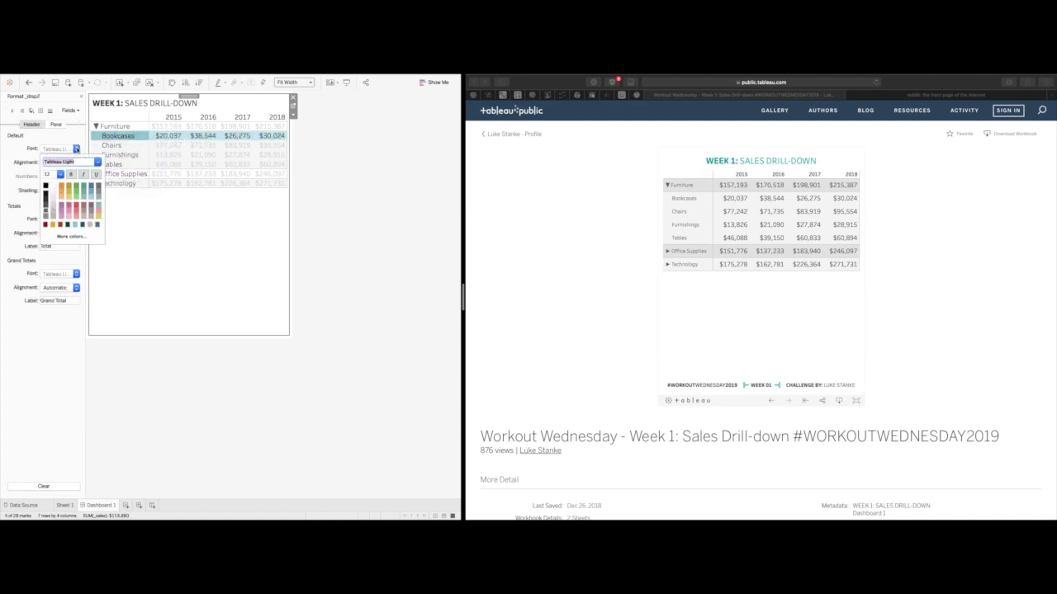
pyautogui.click(59, 174)
pyautogui.click(56, 195)
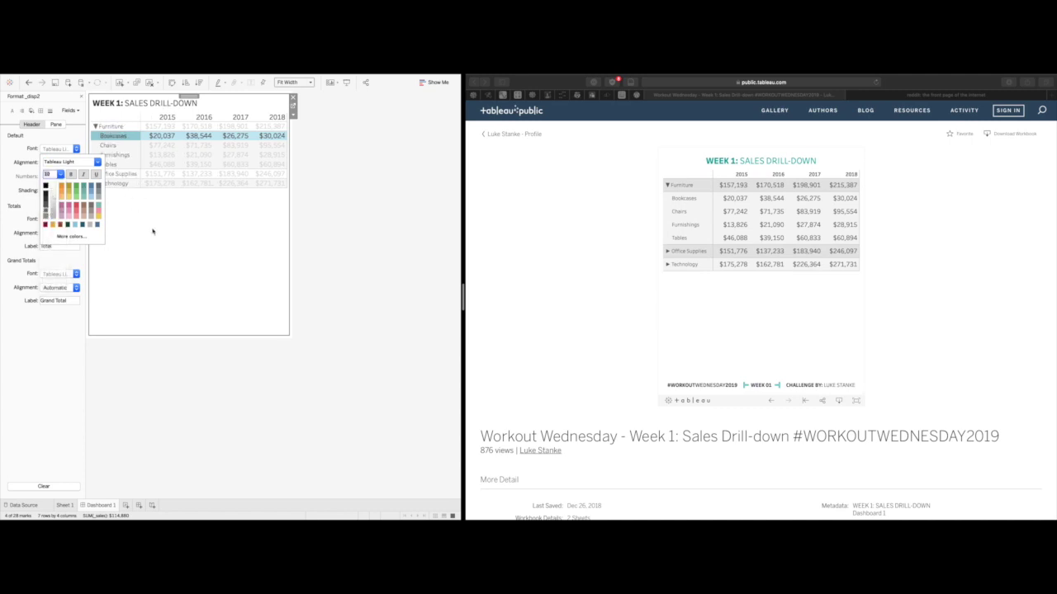
pyautogui.click(165, 116)
pyautogui.rightClick(162, 117)
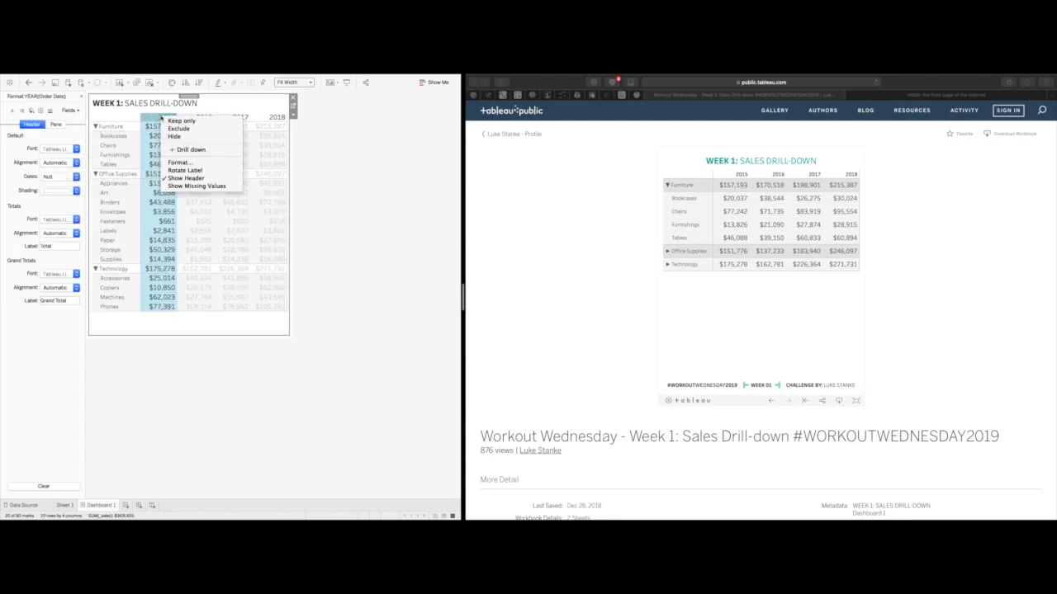
pyautogui.click(147, 120)
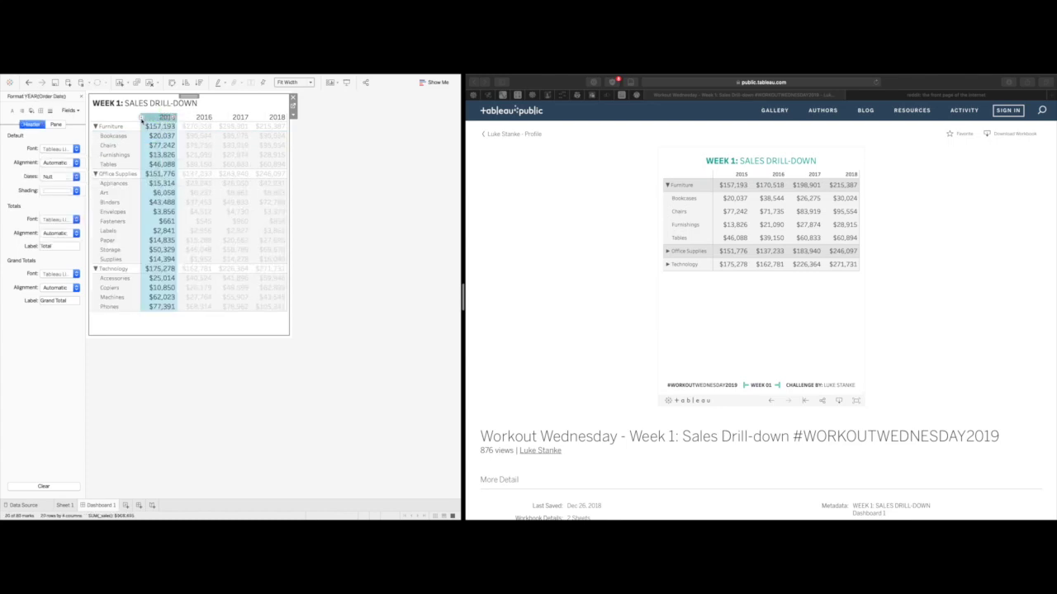
pyautogui.click(28, 82)
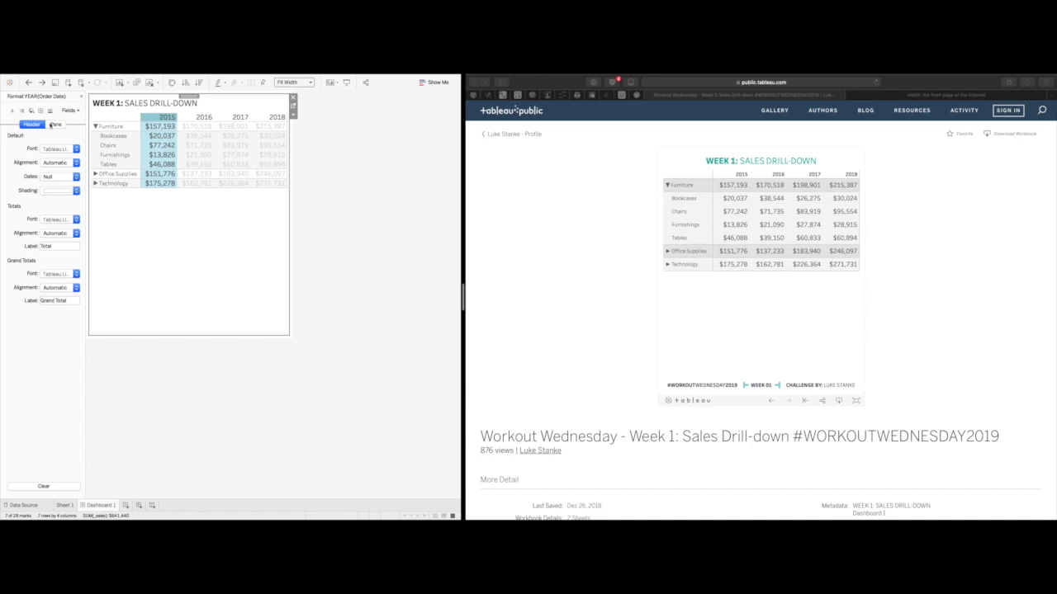
pyautogui.click(148, 233)
pyautogui.rightClick(169, 117)
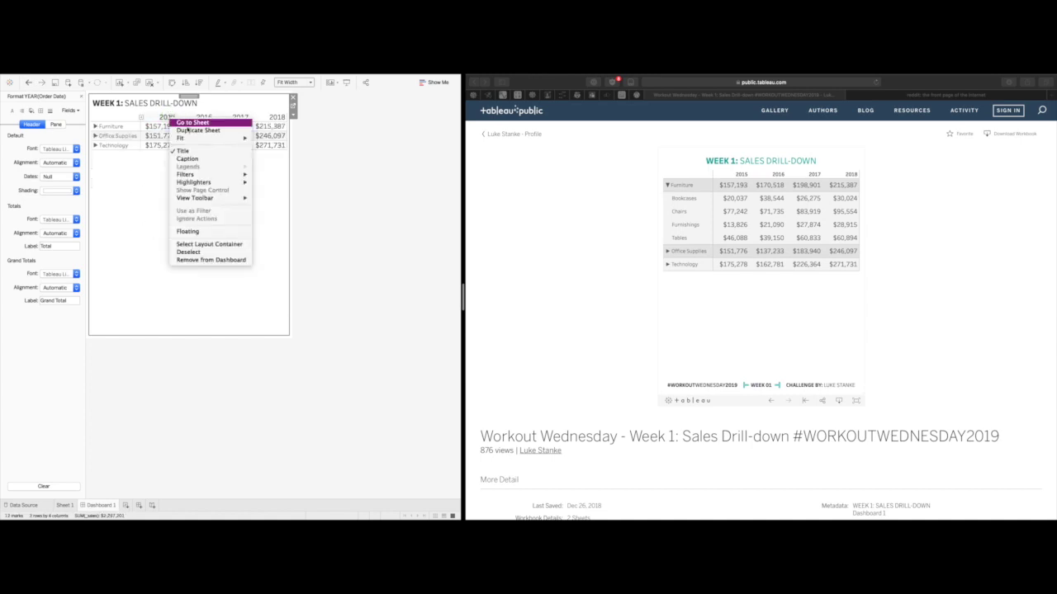
pyautogui.click(156, 193)
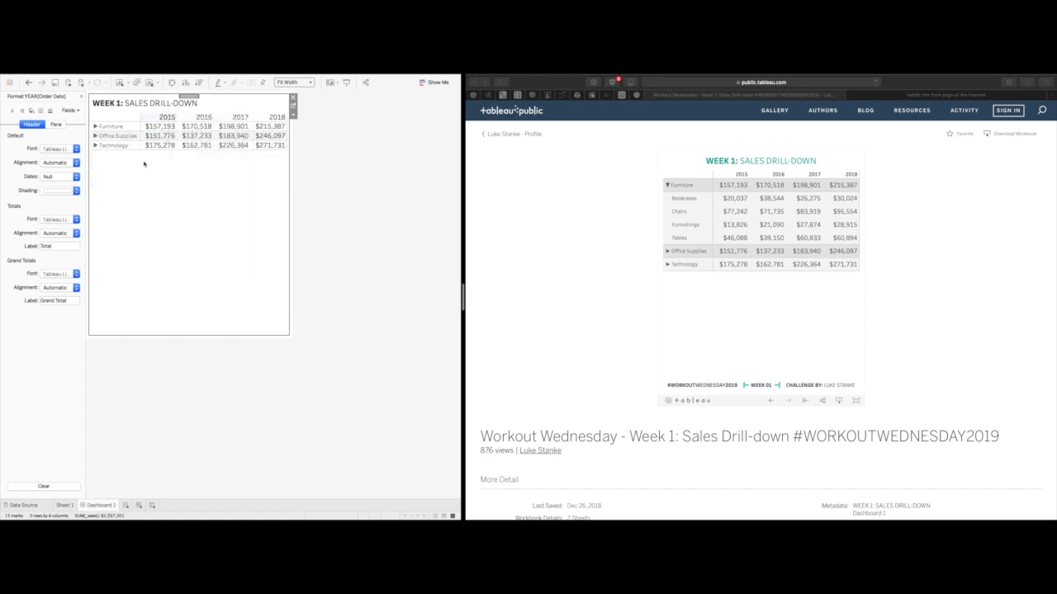
pyautogui.click(104, 128)
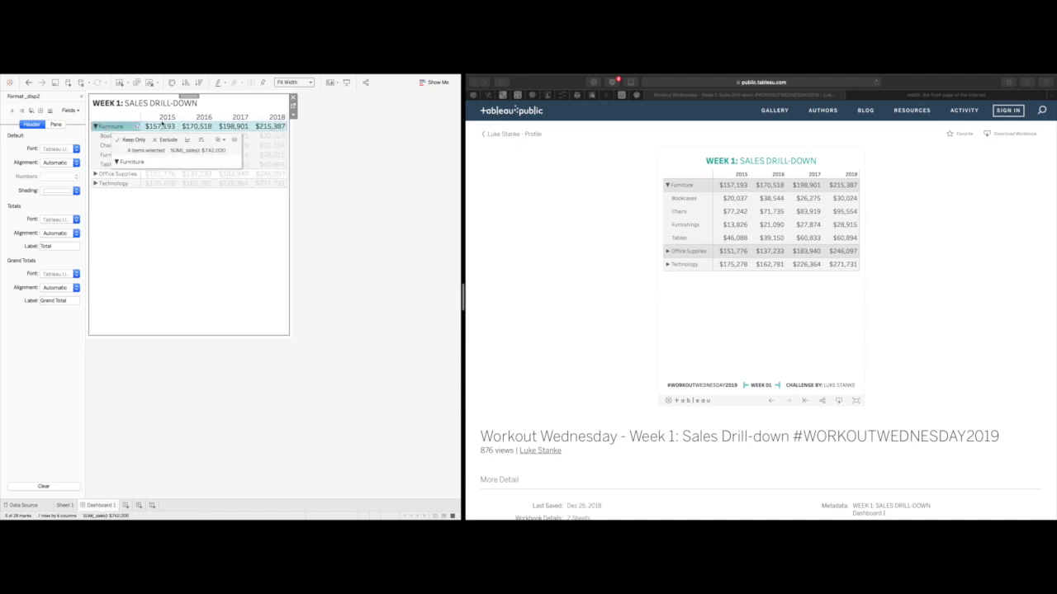
pyautogui.click(125, 128)
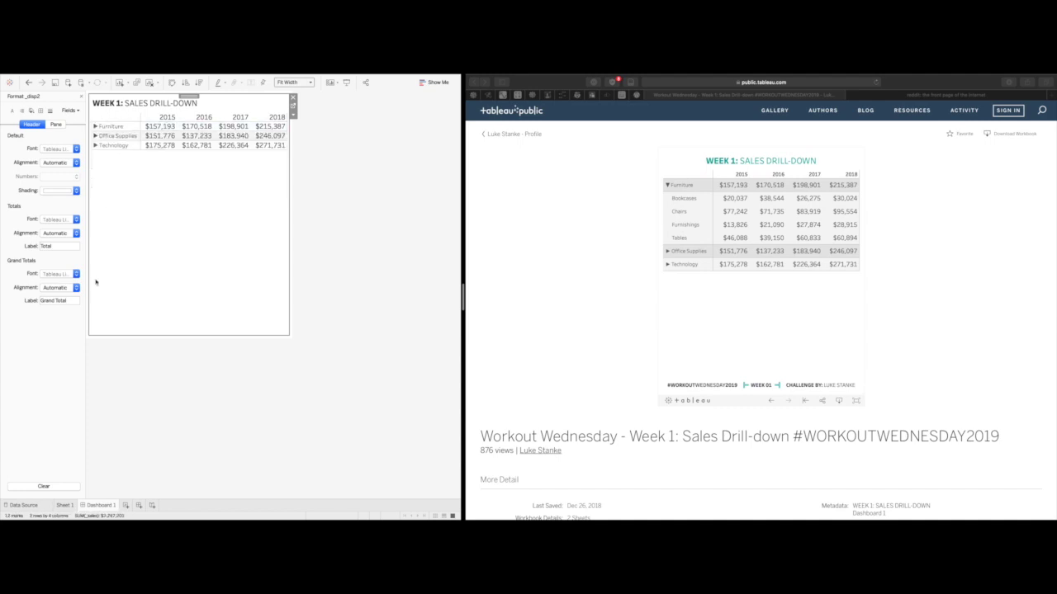
# Switch the formatting from the _disp2 field to YEAR(Order Date) and set its pane font size to 10
pyautogui.click(55, 124)
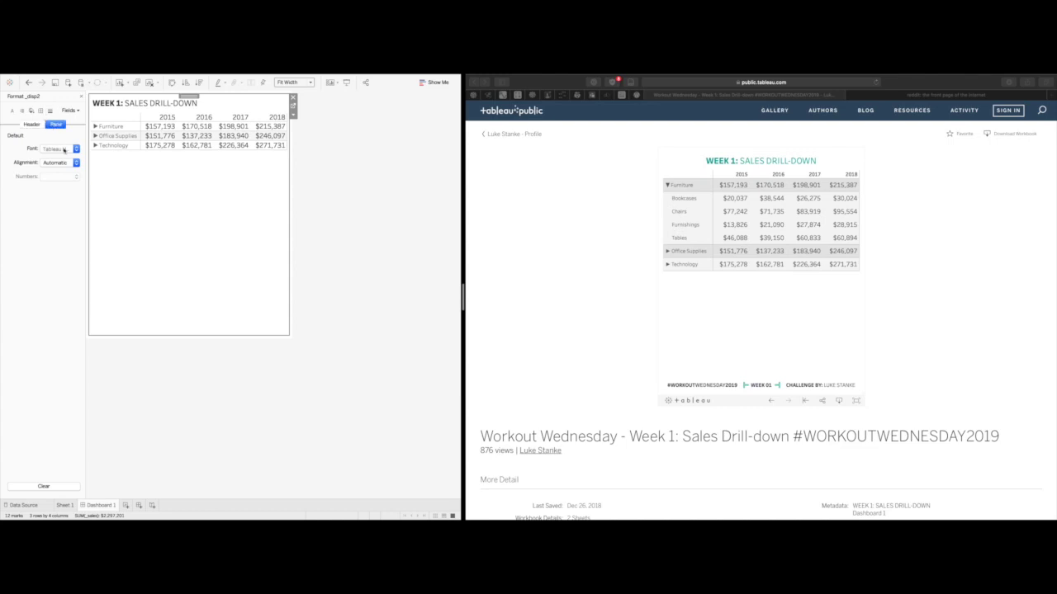
pyautogui.click(65, 149)
pyautogui.click(60, 174)
pyautogui.click(70, 111)
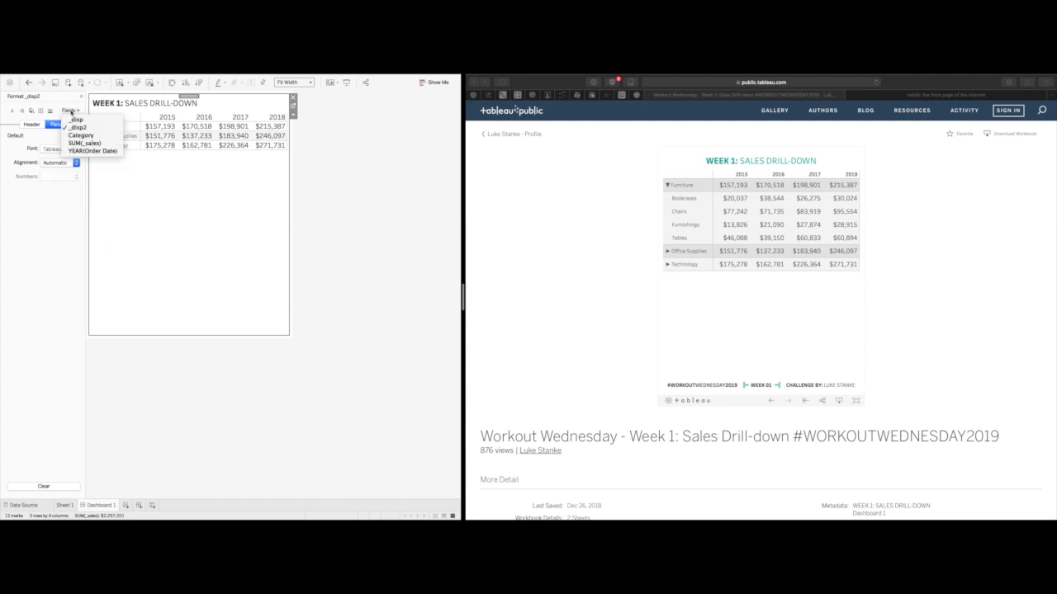
pyautogui.click(79, 151)
pyautogui.click(75, 149)
pyautogui.click(60, 174)
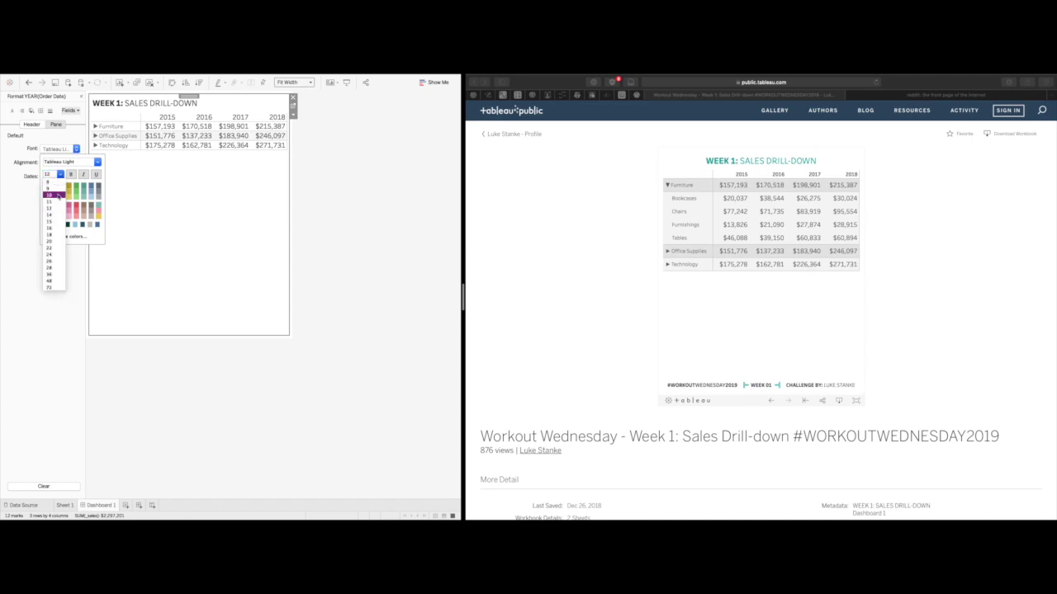
pyautogui.click(59, 197)
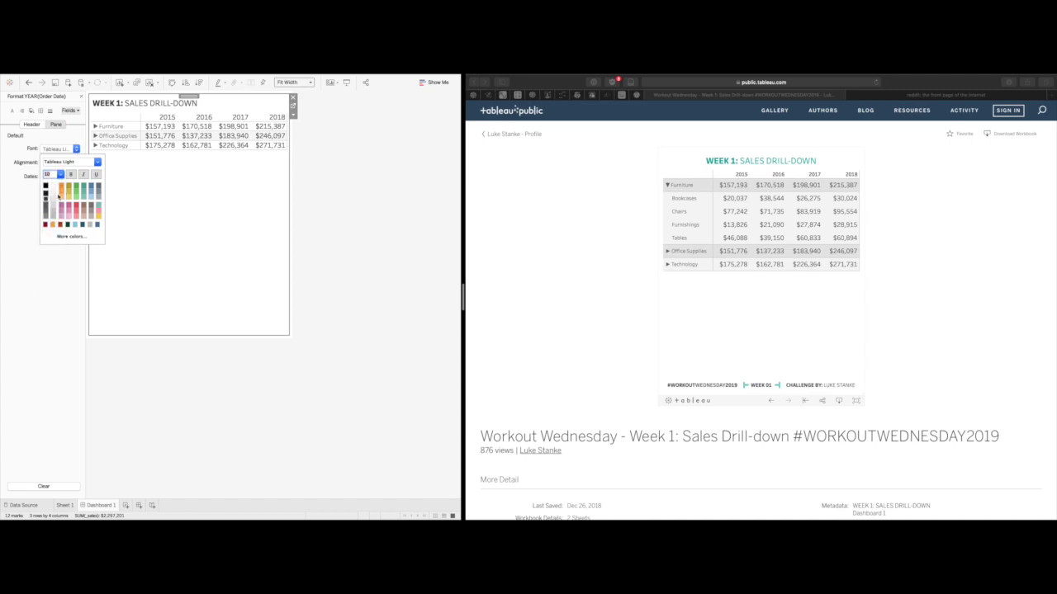
pyautogui.click(66, 145)
pyautogui.rightClick(175, 118)
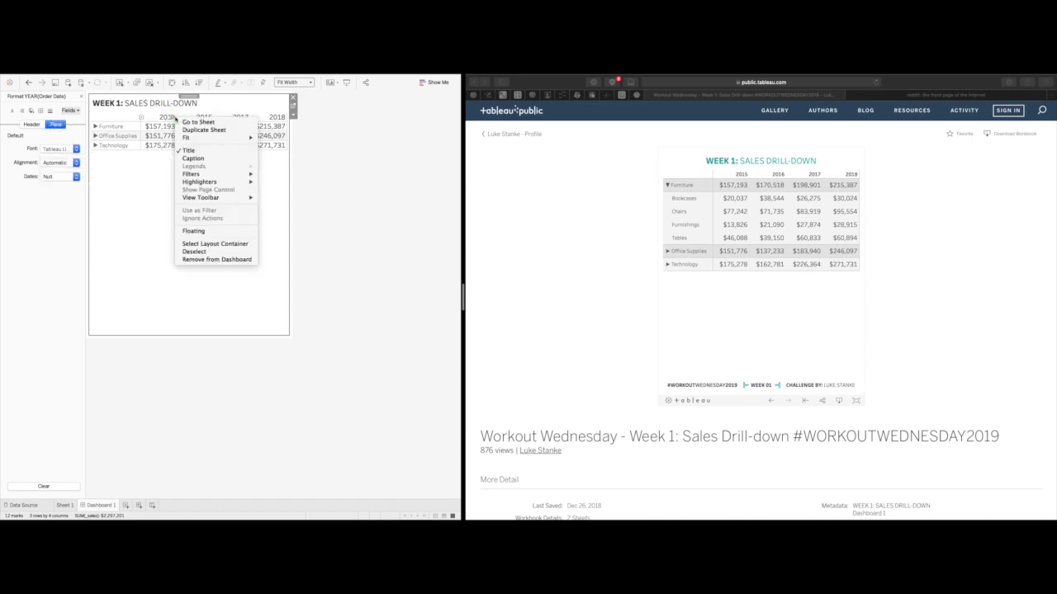
pyautogui.rightClick(165, 118)
pyautogui.click(156, 118)
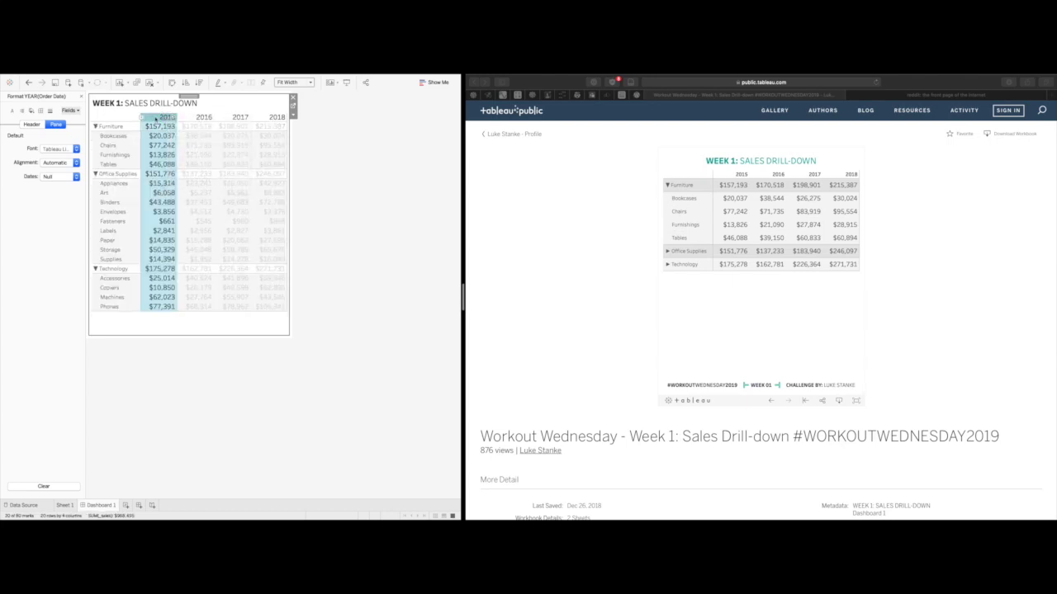
pyautogui.click(29, 83)
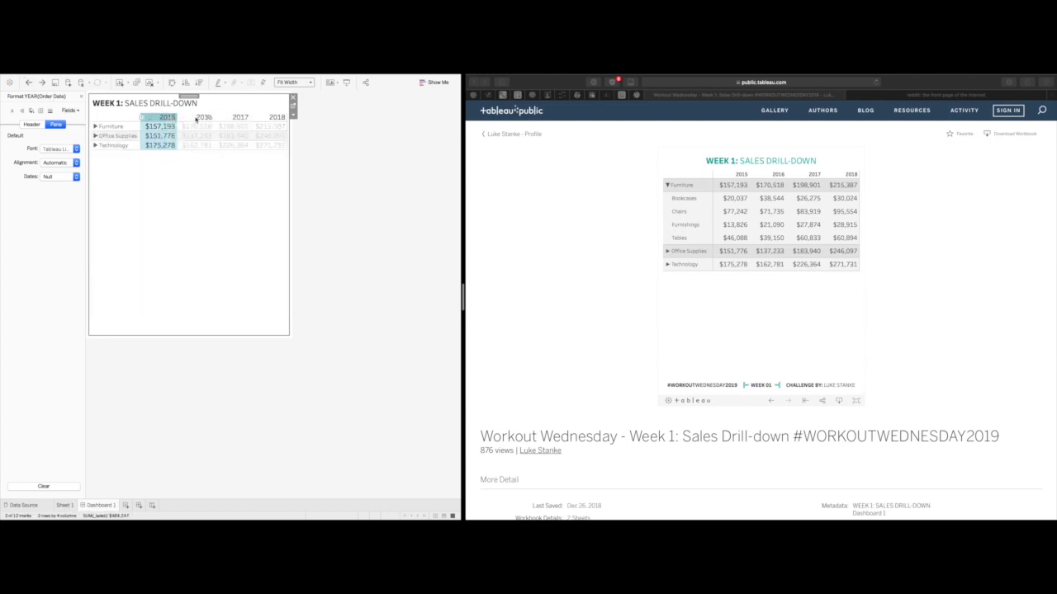
pyautogui.rightClick(196, 120)
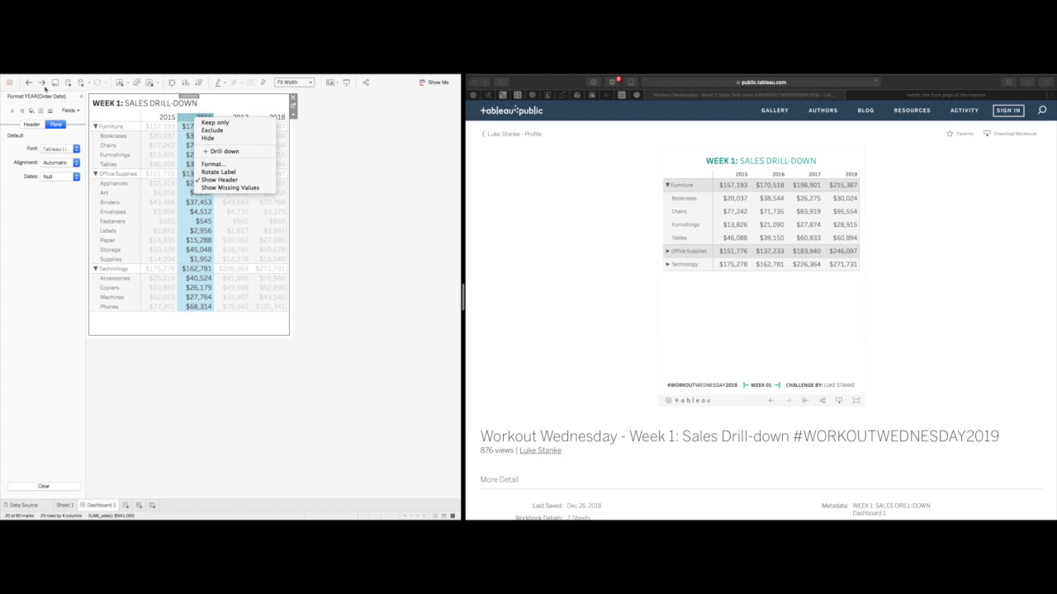
pyautogui.click(46, 89)
pyautogui.click(29, 82)
pyautogui.click(194, 234)
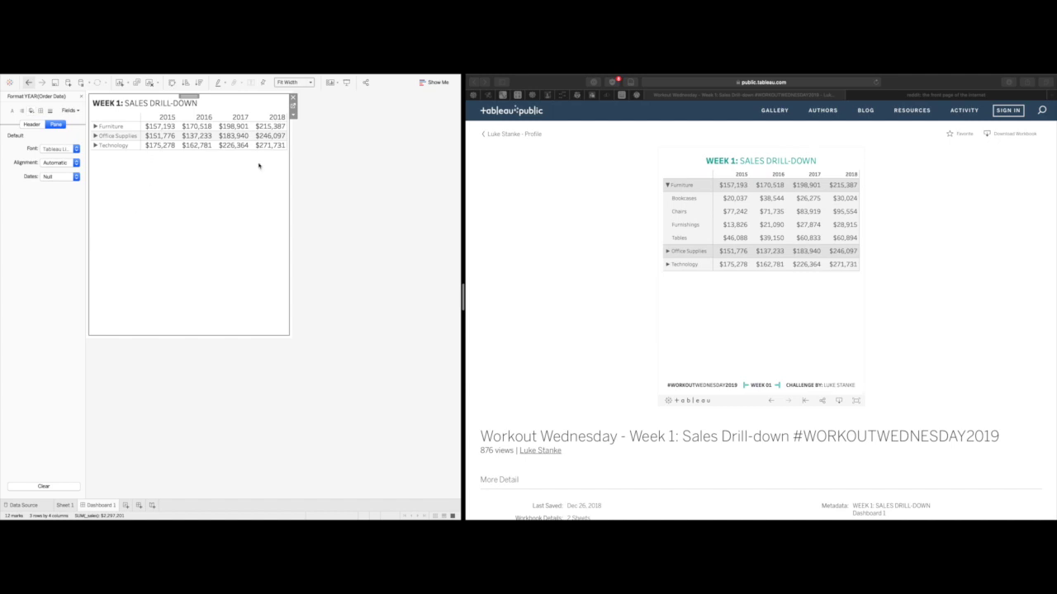
# Go to the table's source worksheet from the dashboard and open the font formatting for the sheet
pyautogui.click(293, 106)
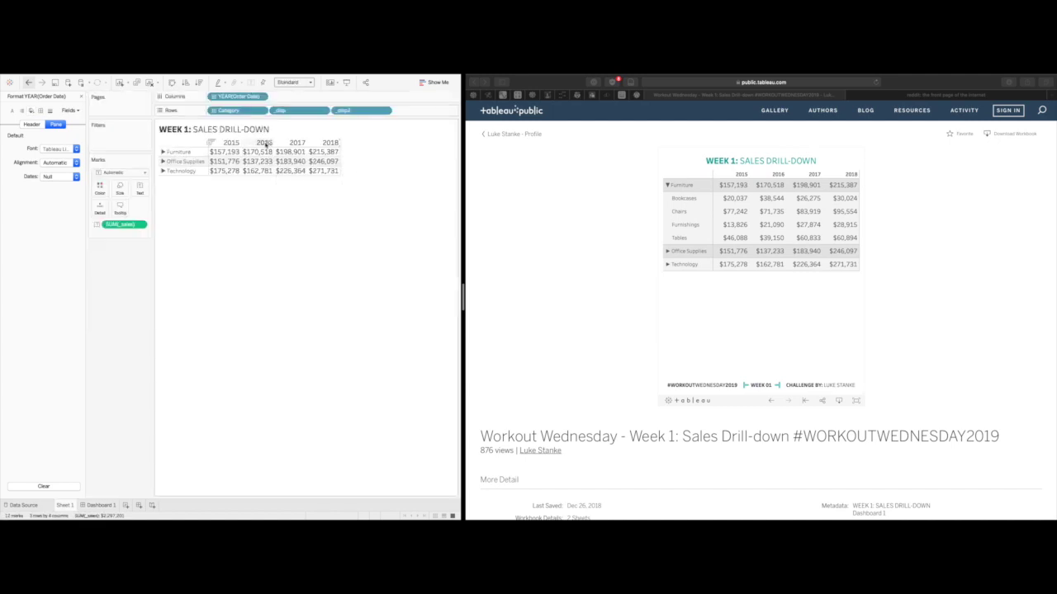
pyautogui.click(73, 111)
pyautogui.click(74, 110)
pyautogui.click(80, 97)
pyautogui.rightClick(185, 178)
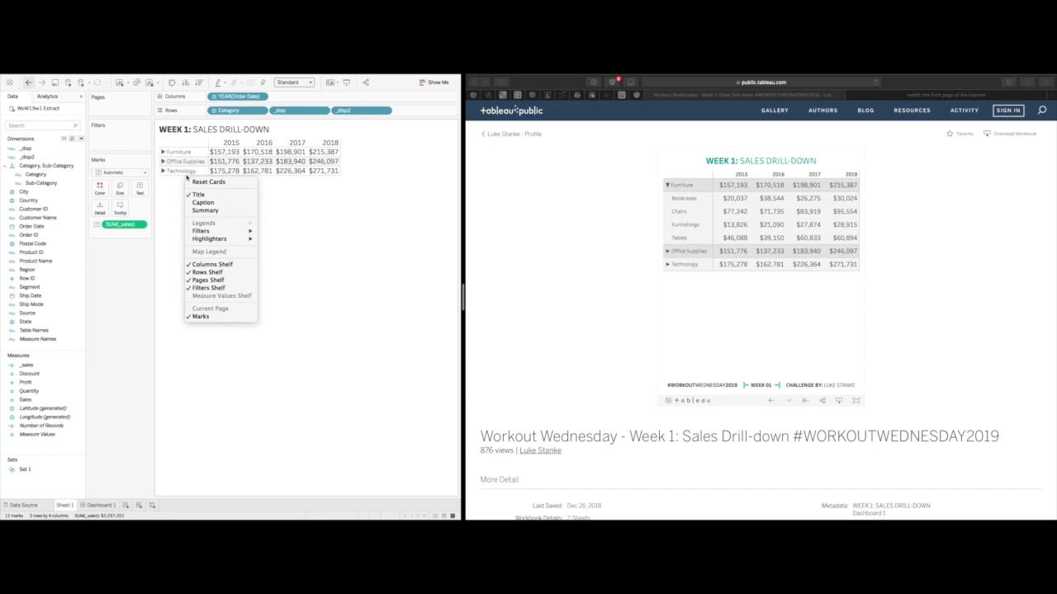
pyautogui.rightClick(300, 161)
pyautogui.click(318, 196)
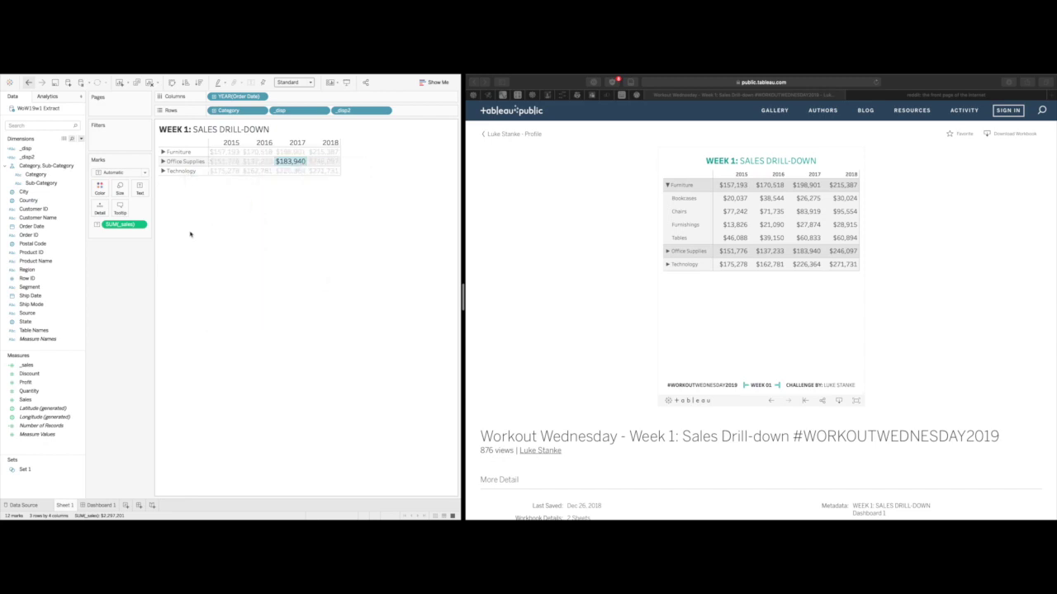
# Set the sheet's default header font to Tableau Book, size 10
pyautogui.click(76, 177)
pyautogui.click(76, 177)
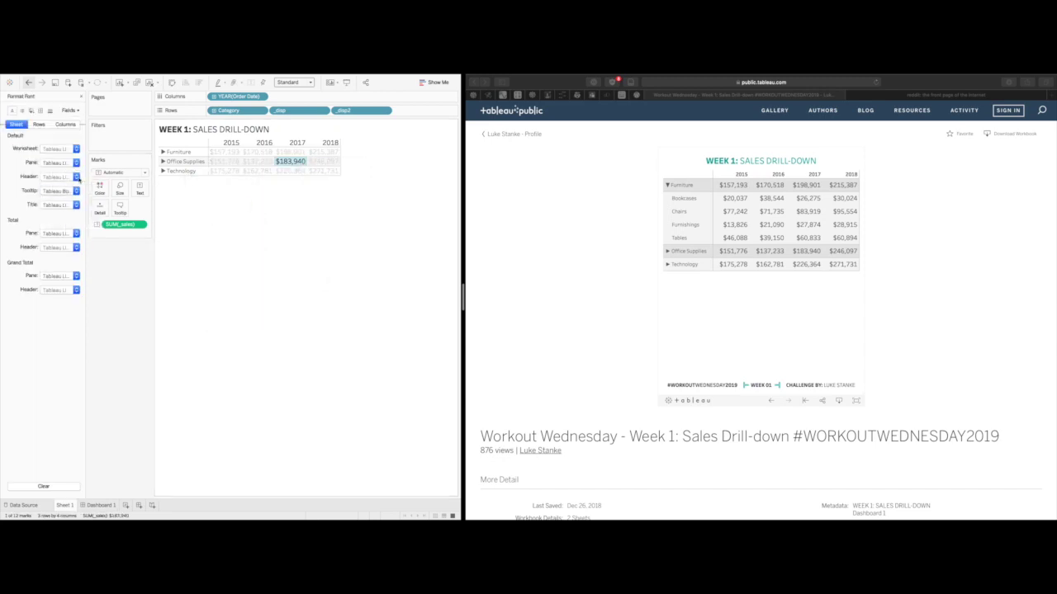
pyautogui.click(76, 176)
pyautogui.click(60, 202)
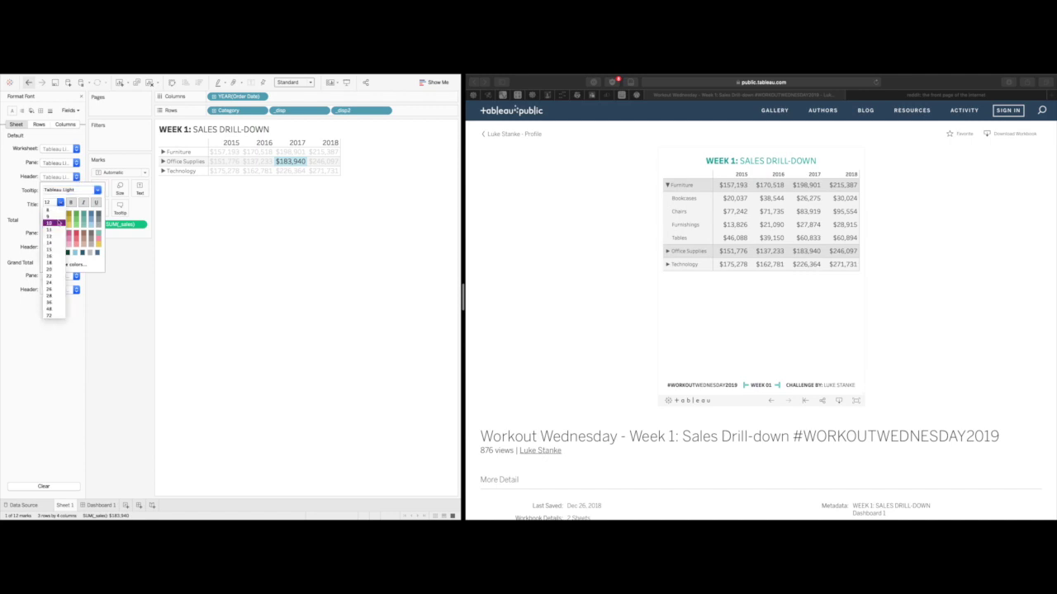
pyautogui.click(57, 223)
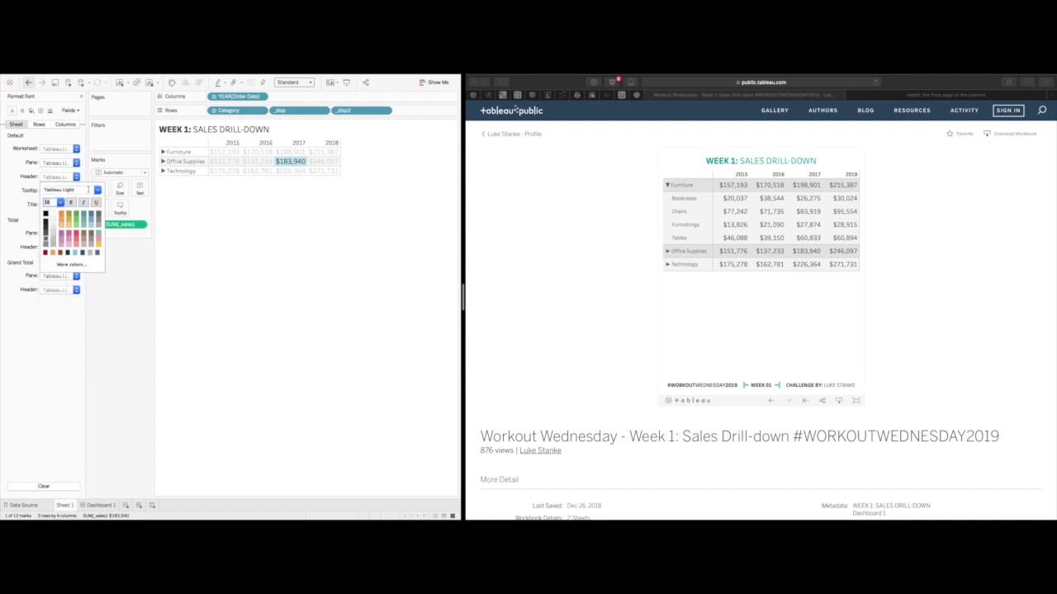
pyautogui.click(97, 190)
pyautogui.click(91, 238)
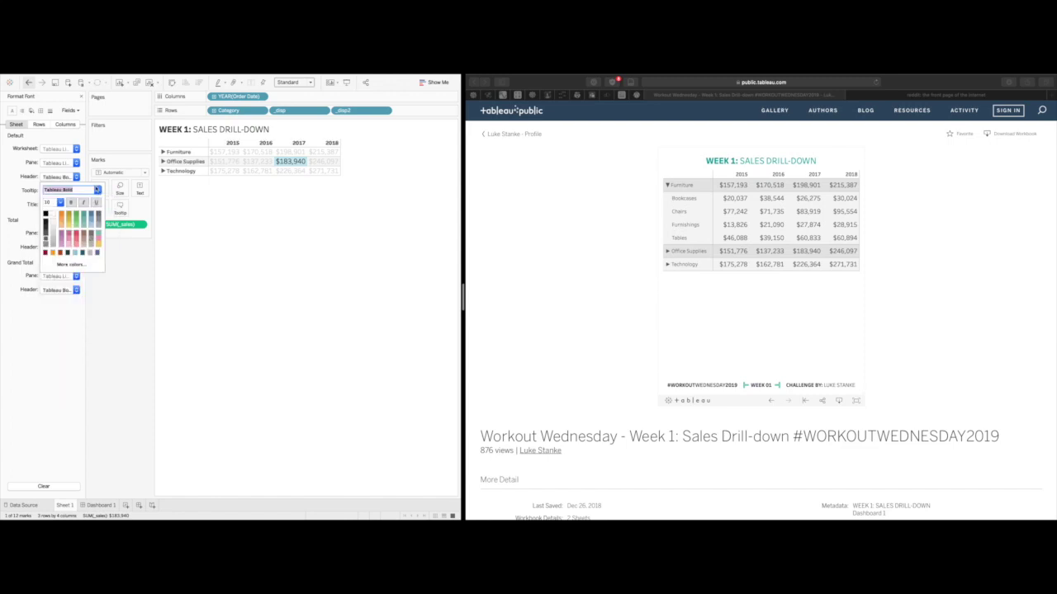
pyautogui.click(97, 191)
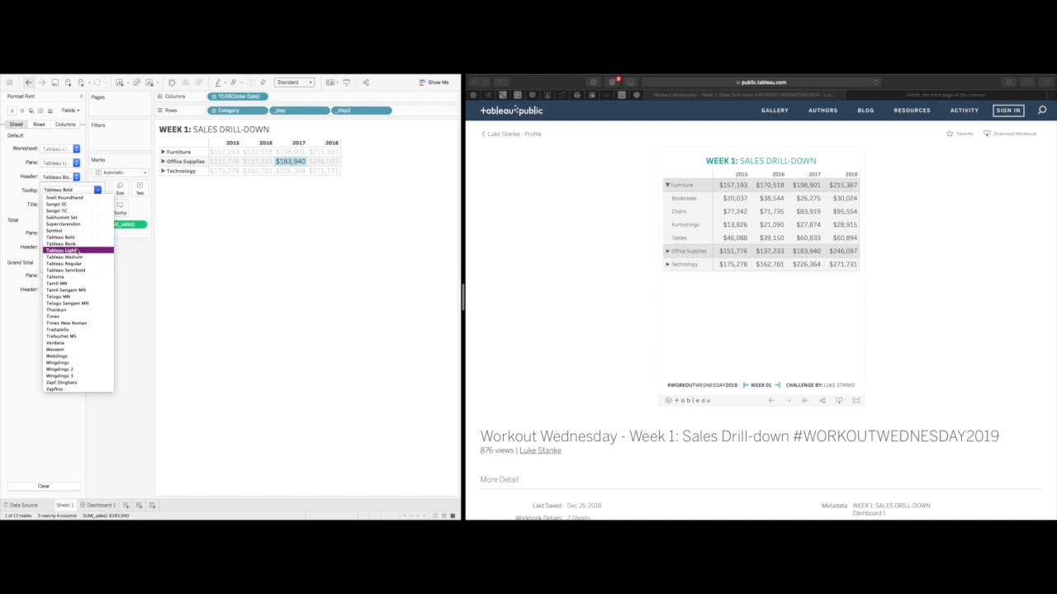
pyautogui.click(77, 250)
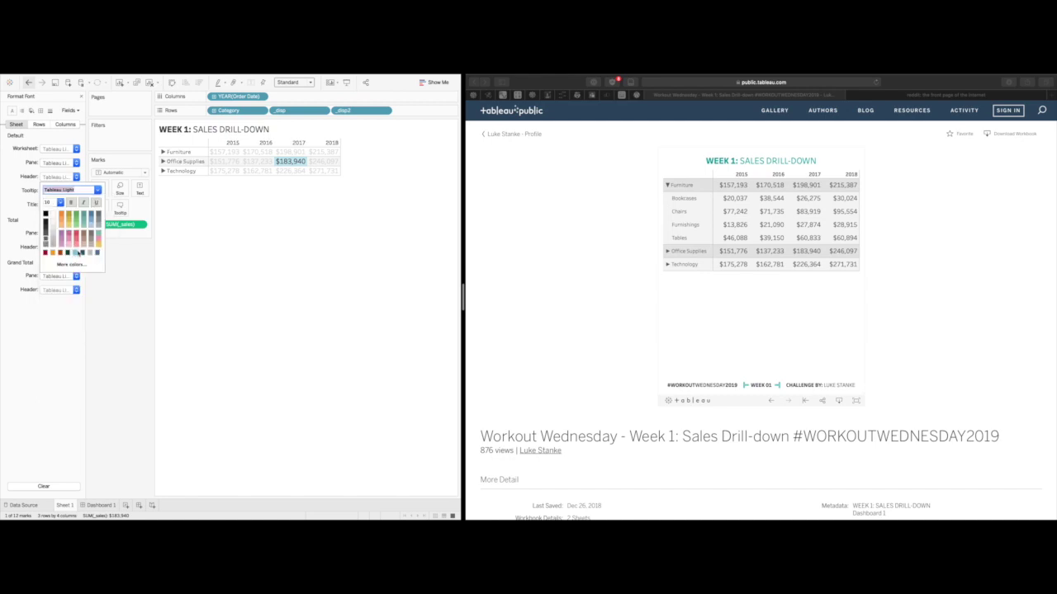
pyautogui.click(97, 189)
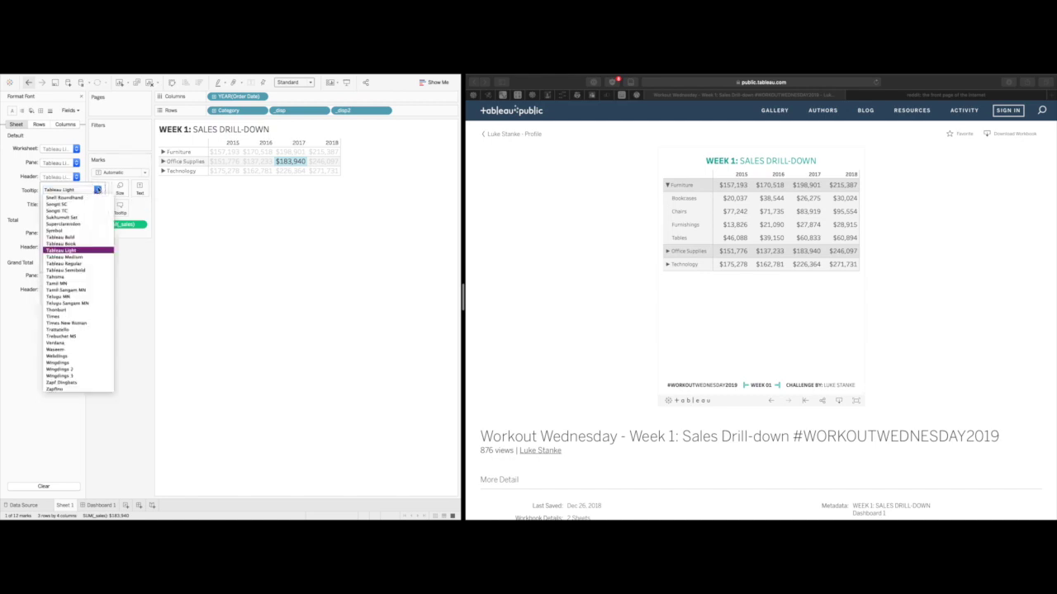
pyautogui.click(93, 243)
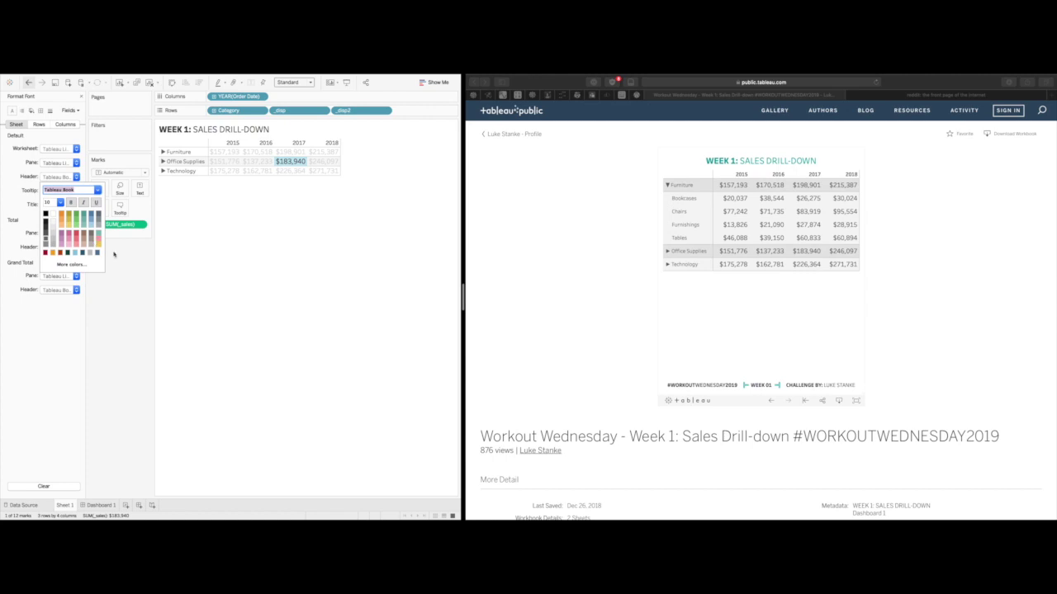
pyautogui.click(120, 256)
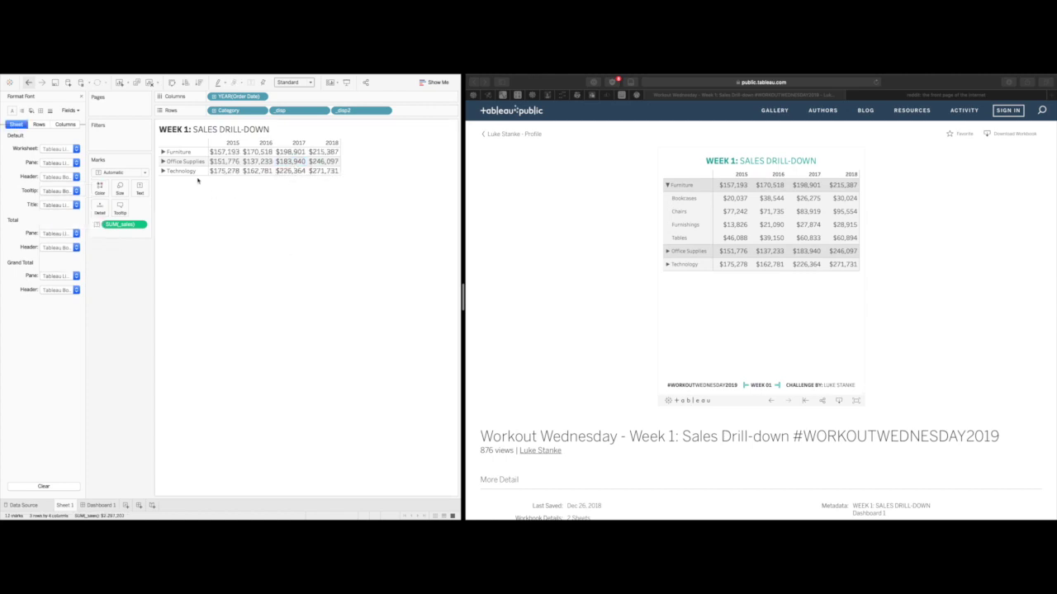
# Increase the table's row height on Sheet 1 and centre the WEEK 1: SALES DRILL-DOWN title on Dashboard 1
pyautogui.moveTo(193, 172)
pyautogui.mouseDown()
pyautogui.moveTo(189, 193)
pyautogui.moveTo(192, 170)
pyautogui.moveTo(211, 172)
pyautogui.mouseUp()
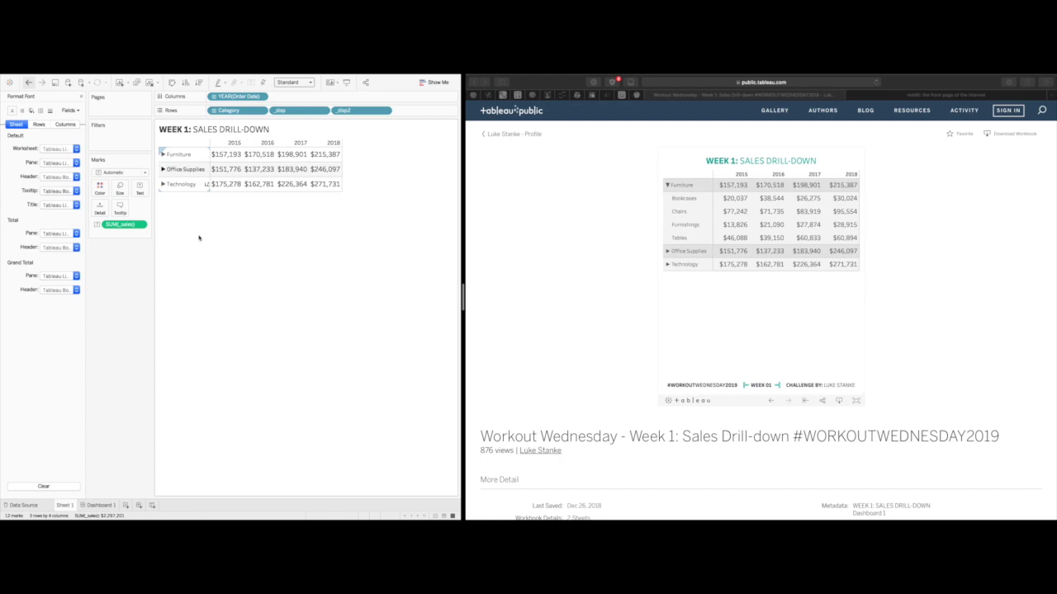
pyautogui.click(95, 505)
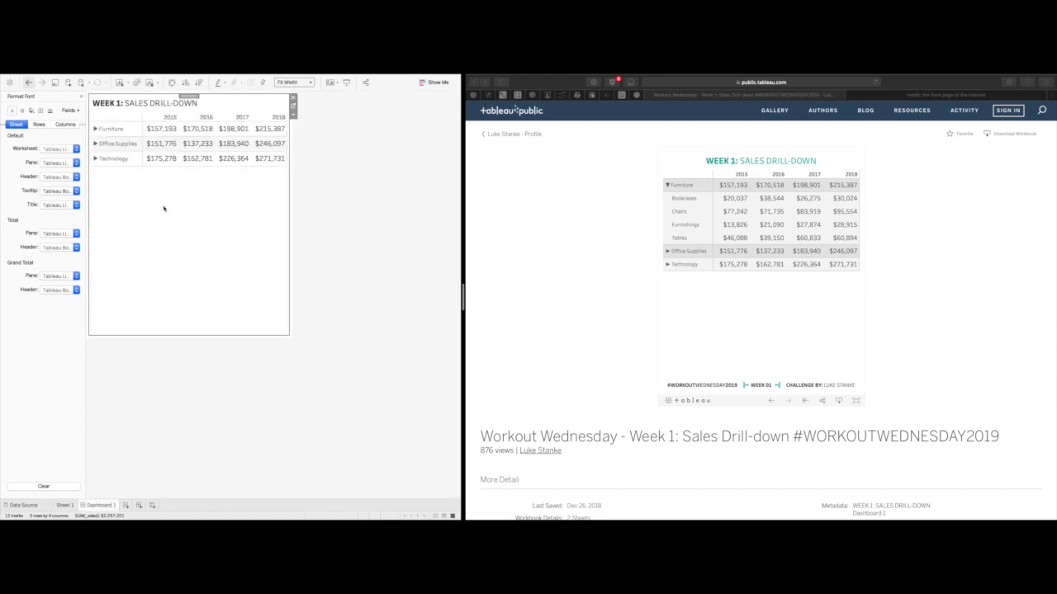
pyautogui.doubleClick(144, 103)
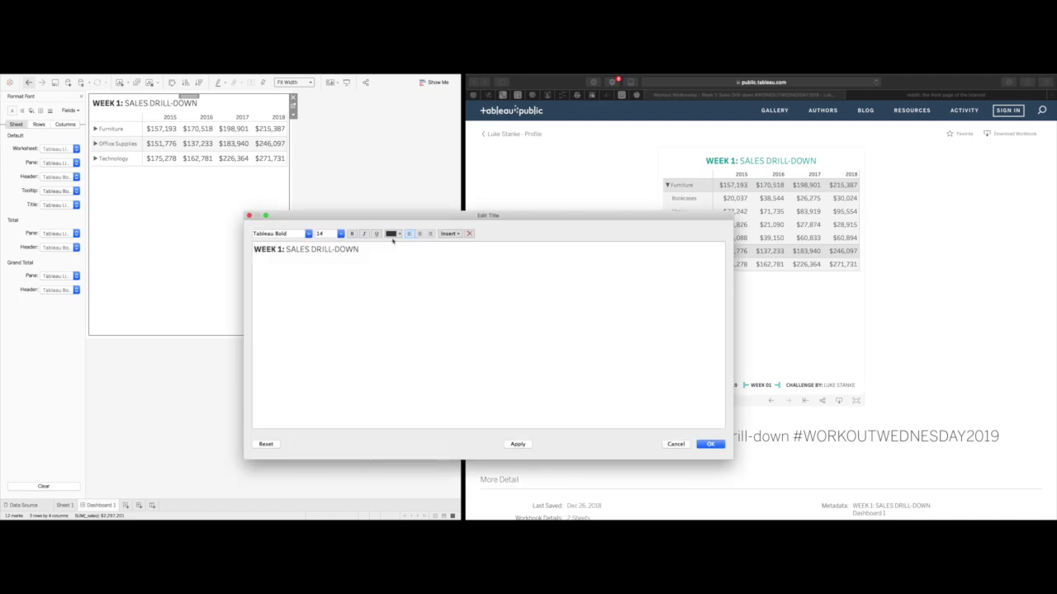
pyautogui.click(419, 234)
pyautogui.click(710, 444)
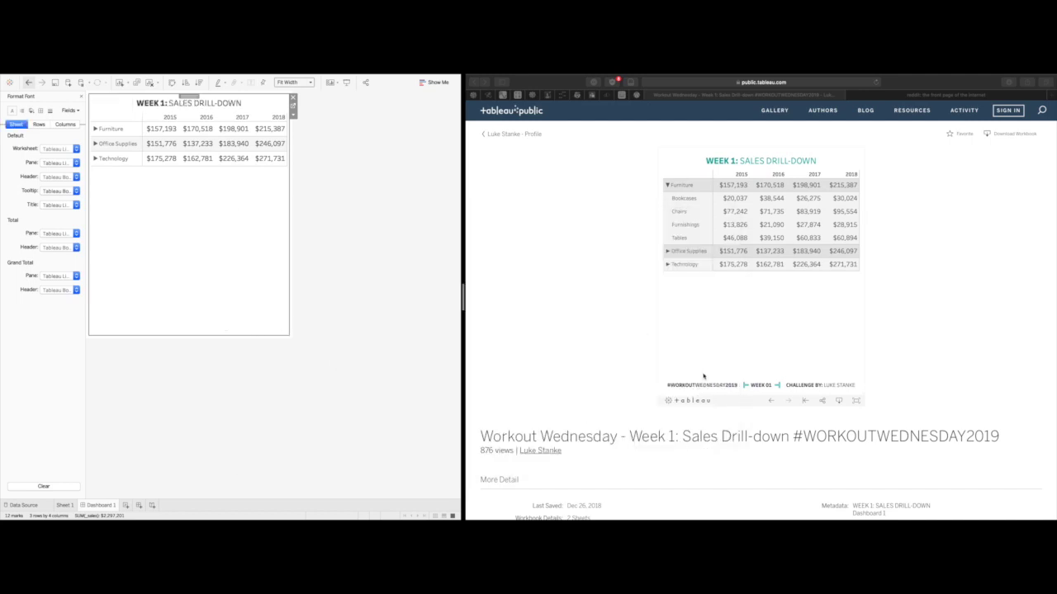
# Add a text object below the dashboard table crediting #WORKOUTWEDNESDAY2019 WEEK 01, CHALLENGE BY: with the author's name, and COMPLETED BY: with the creator's handle
pyautogui.click(703, 376)
pyautogui.click(158, 276)
pyautogui.click(79, 97)
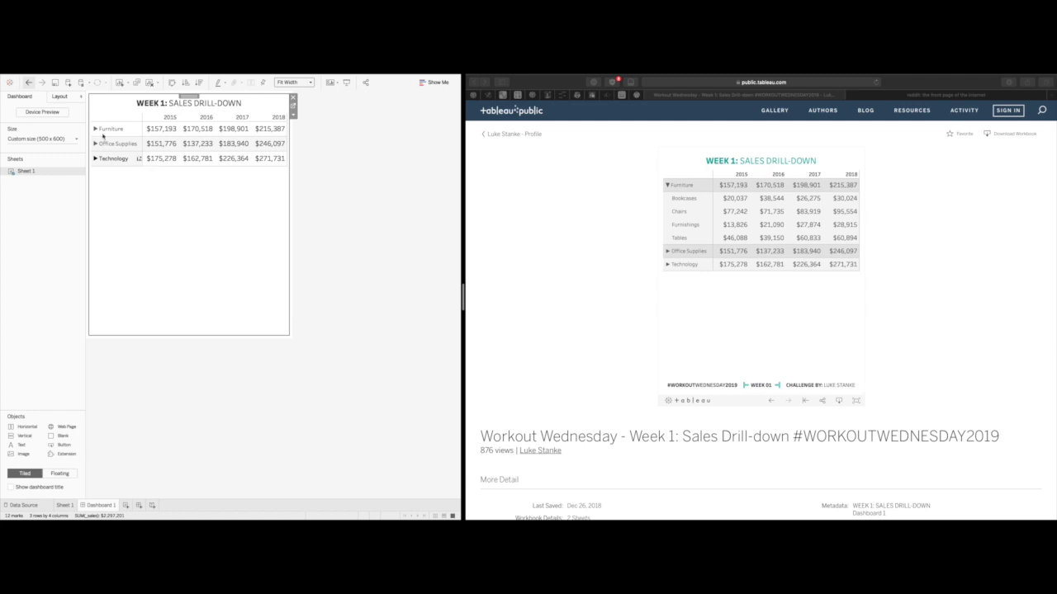
pyautogui.click(44, 284)
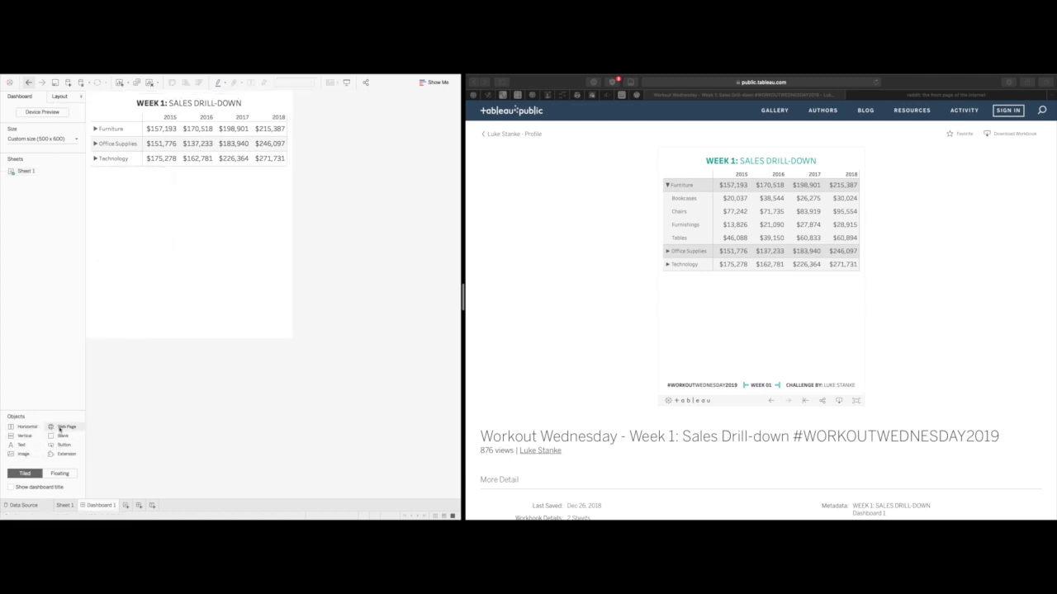
pyautogui.moveTo(25, 436); pyautogui.dragTo(160, 330)
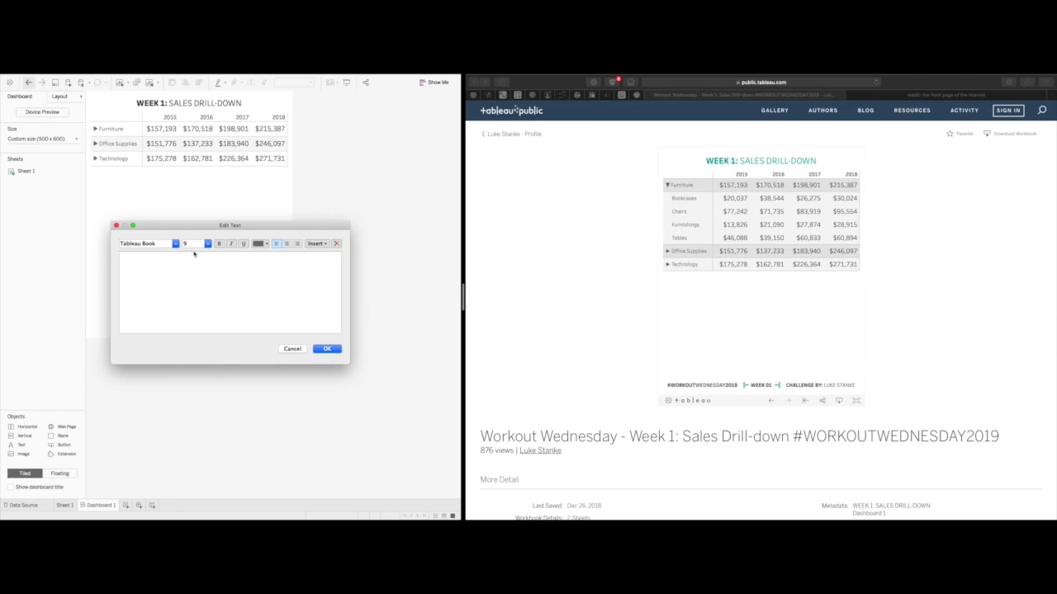
pyautogui.write('#WORKOUTWEDNESDAY2019 WEEK 01 CHALLENGE BY: LUKE STANKE')
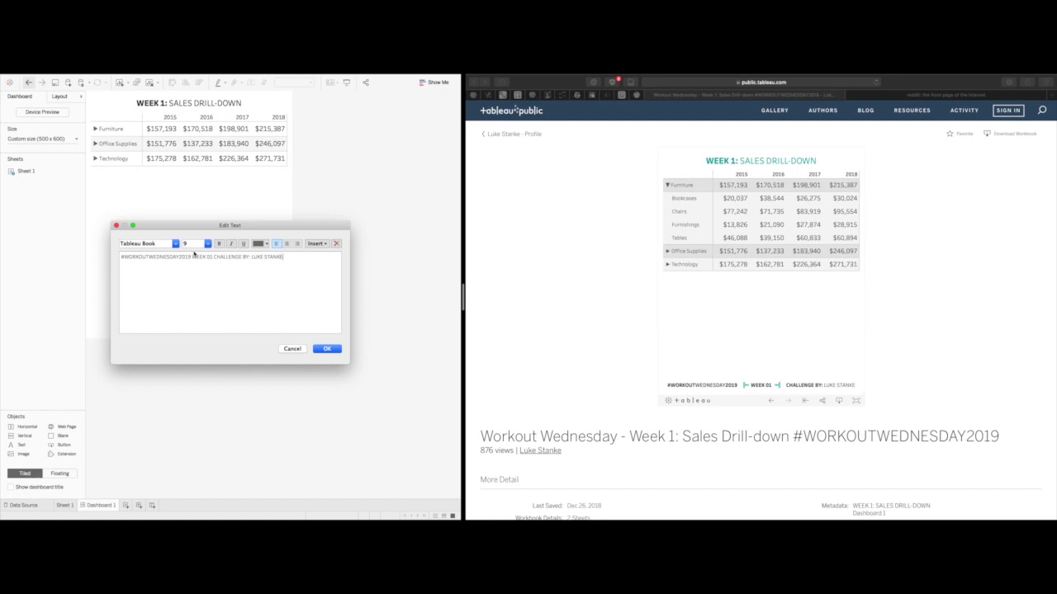
pyautogui.write(' COMPLETED BY: @DIGITALDUQUETTE')
pyautogui.click(606, 95)
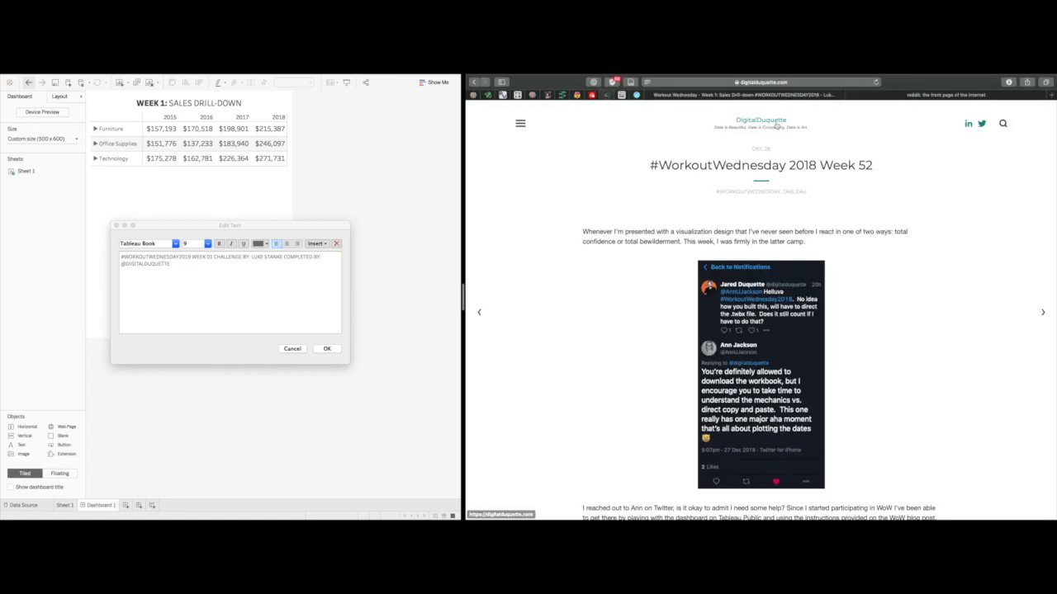
pyautogui.click(760, 96)
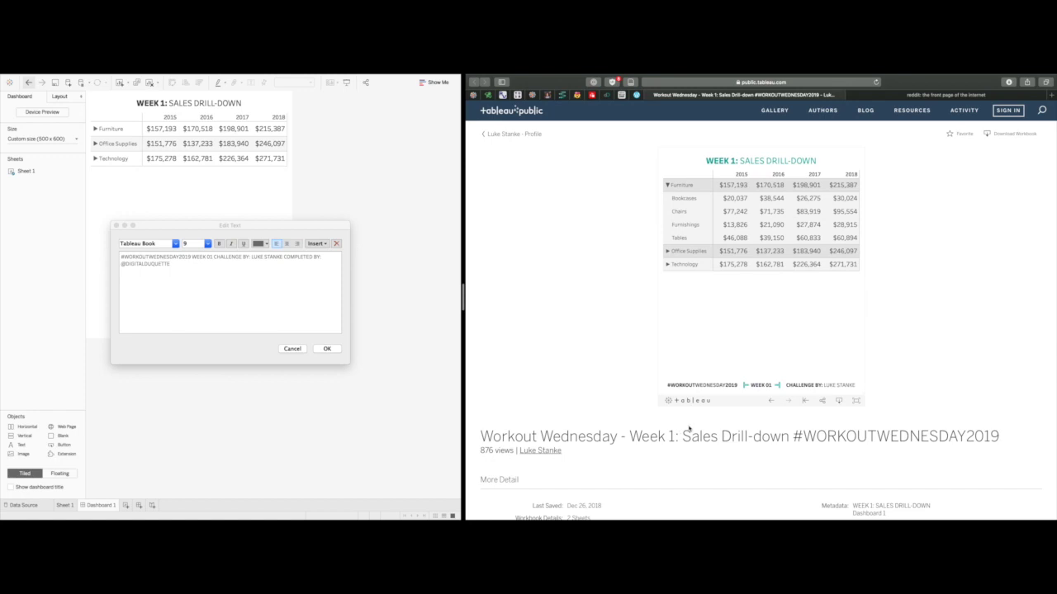
pyautogui.click(199, 271)
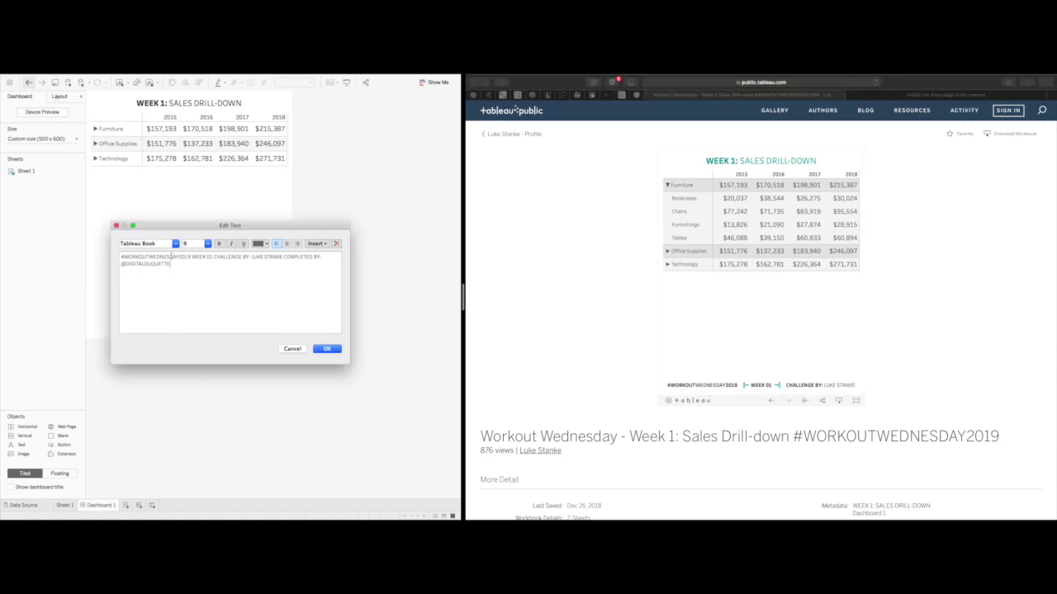
pyautogui.click(325, 349)
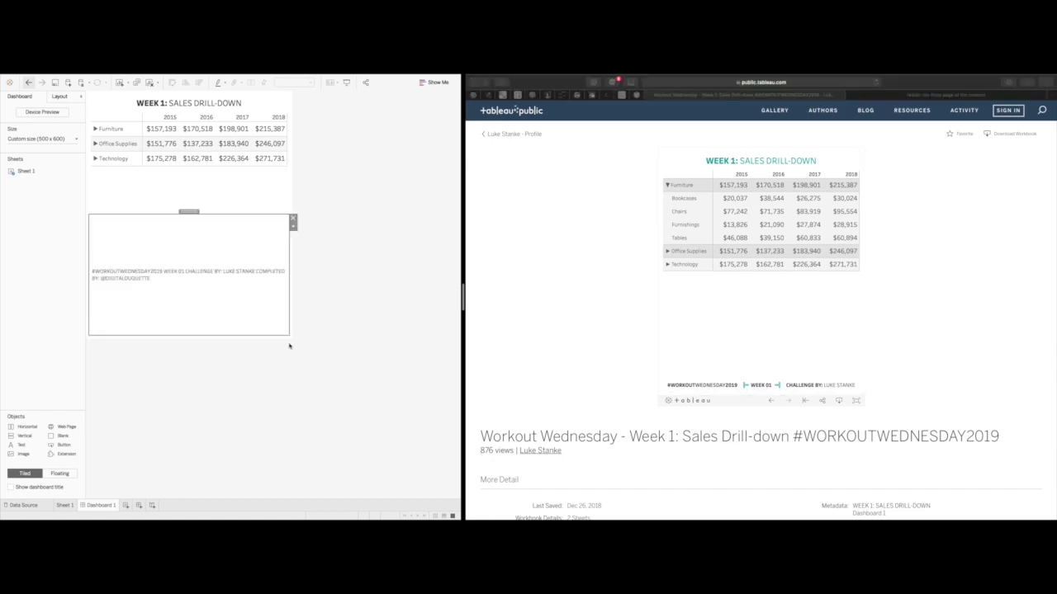
# Split the footer text into two centred lines, starting the second at COMPLETED BY, and shrink the text object to a thin strip
pyautogui.doubleClick(198, 283)
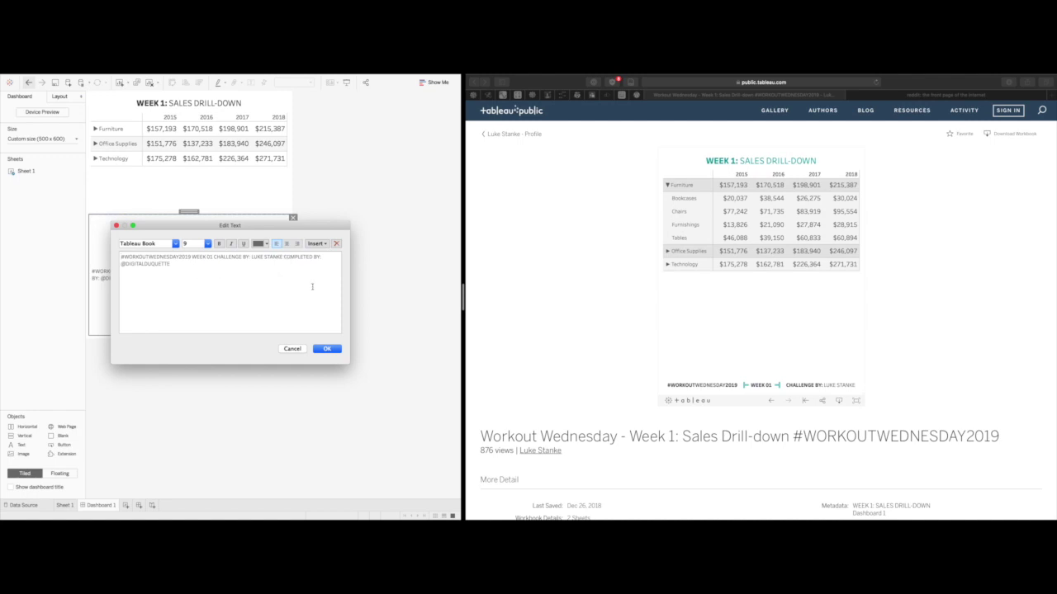
pyautogui.press('Return')
pyautogui.hotkey('ctrl', 'a')
pyautogui.click(286, 243)
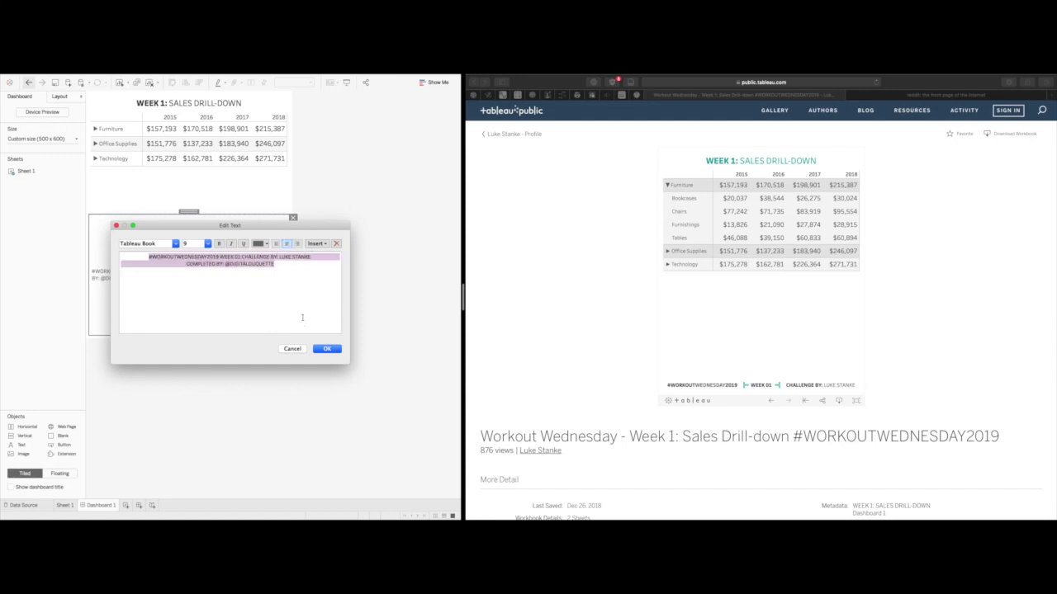
pyautogui.click(327, 349)
pyautogui.moveTo(222, 215); pyautogui.dragTo(216, 307)
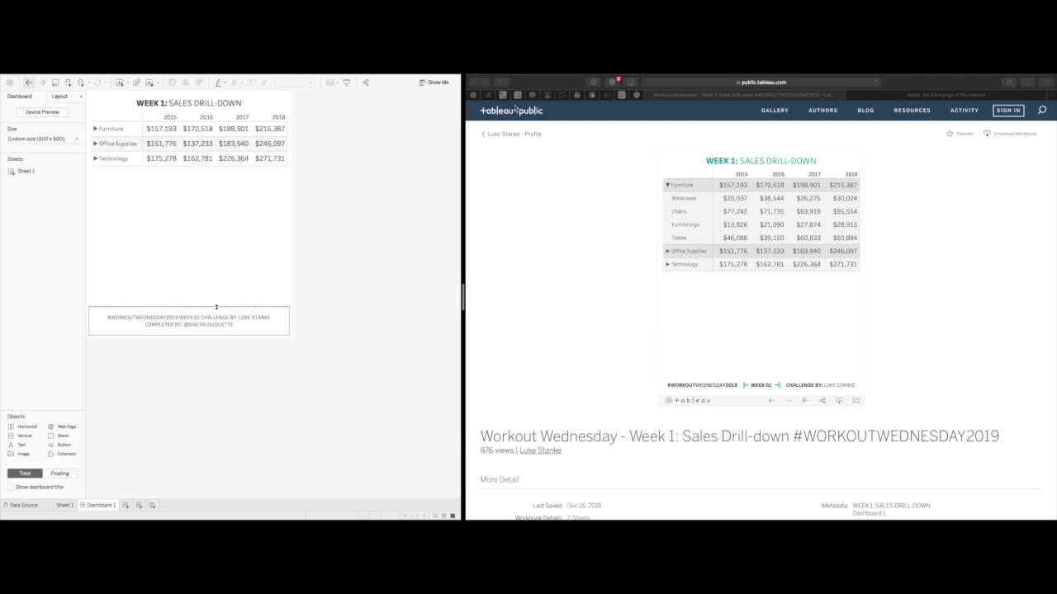
# Set the font size of the entire footer text to 10
pyautogui.doubleClick(211, 313)
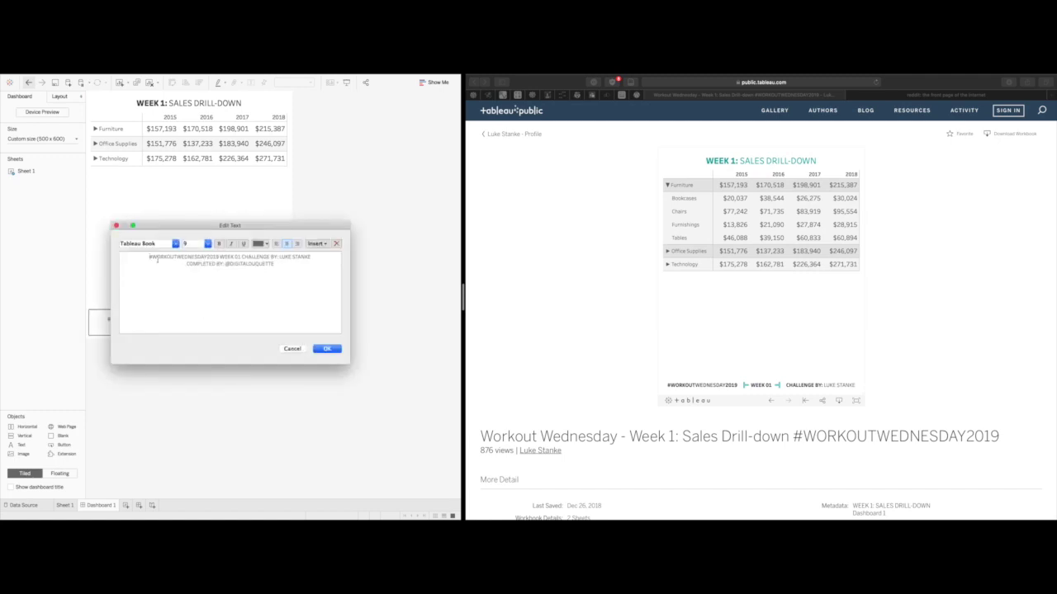
pyautogui.hotkey('ctrl', 'a')
pyautogui.click(206, 243)
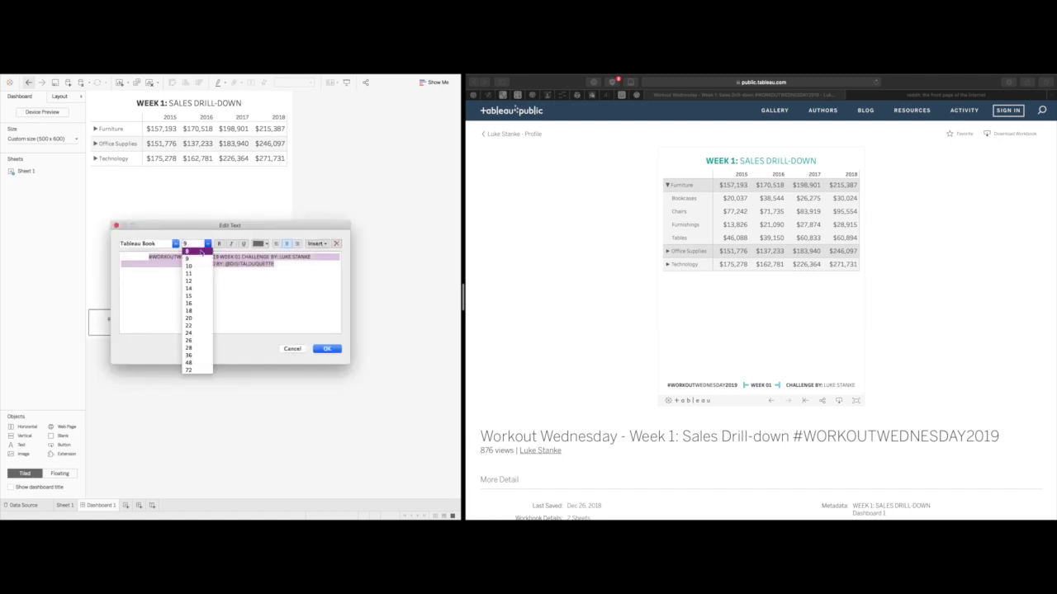
pyautogui.click(196, 267)
pyautogui.click(166, 256)
pyautogui.doubleClick(166, 257)
pyautogui.click(166, 256)
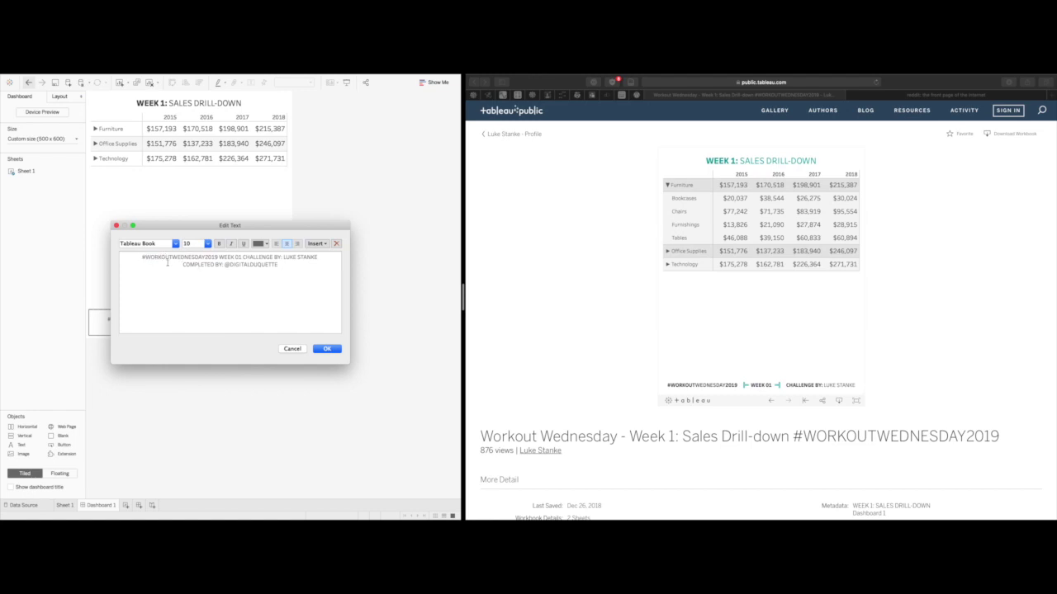
pyautogui.hotkey('shift', 'Right')
pyautogui.hotkey('shift', 'Right')
pyautogui.hotkey('shift', 'Right')
pyautogui.hotkey('shift', 'Right')
pyautogui.hotkey('shift', 'Right')
pyautogui.hotkey('shift', 'Right')
pyautogui.hotkey('shift', 'Right')
pyautogui.hotkey('shift', 'Right')
pyautogui.click(175, 243)
pyautogui.click(196, 282)
# Change the font of the entire footer text to Tableau Light
pyautogui.press('super+a')
pyautogui.click(175, 243)
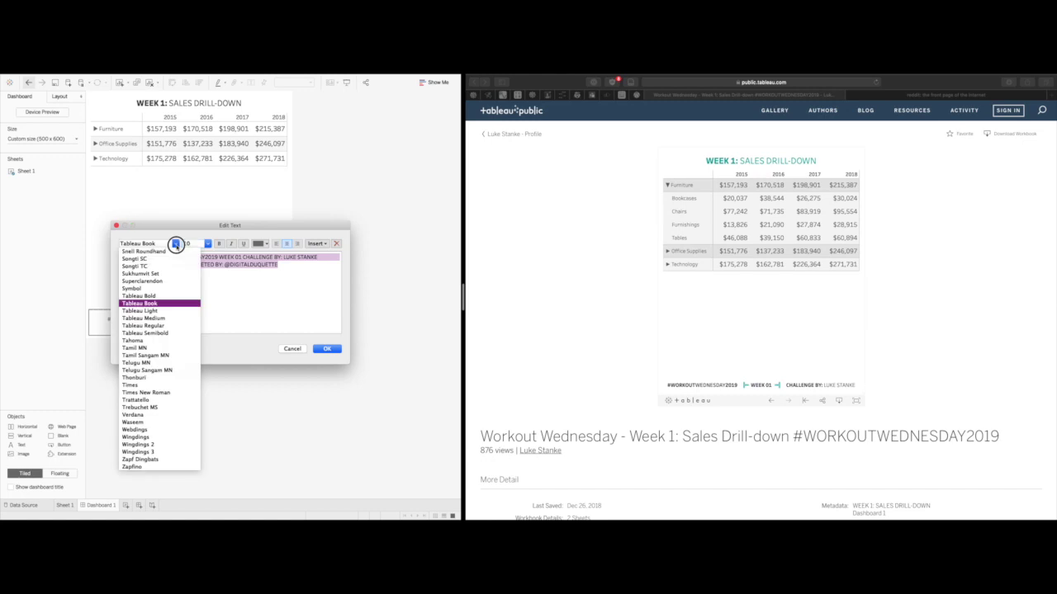
pyautogui.click(161, 311)
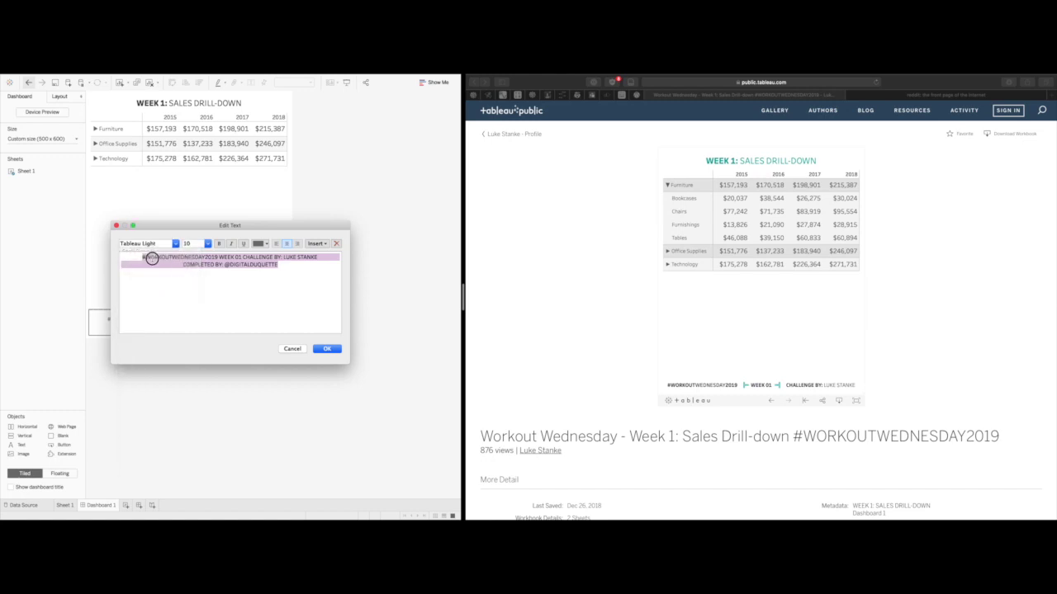
# Set #WORKOUT and 2019 in the footer hashtag to Tableau Bold
pyautogui.click(146, 257)
pyautogui.moveTo(142, 257); pyautogui.dragTo(174, 257)
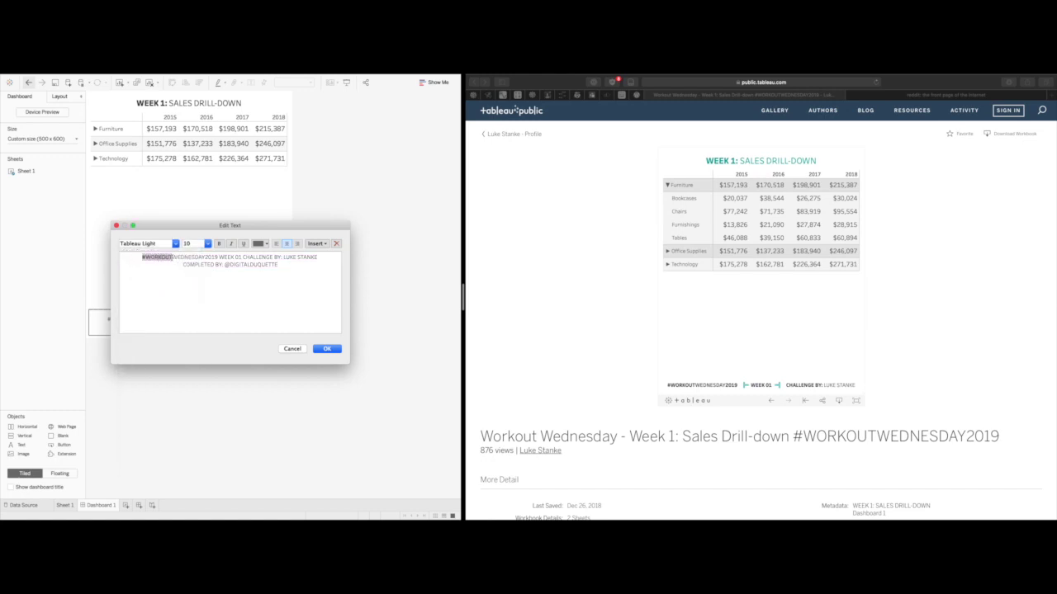
pyautogui.click(175, 243)
pyautogui.click(172, 294)
pyautogui.moveTo(203, 257); pyautogui.dragTo(219, 257)
pyautogui.click(175, 243)
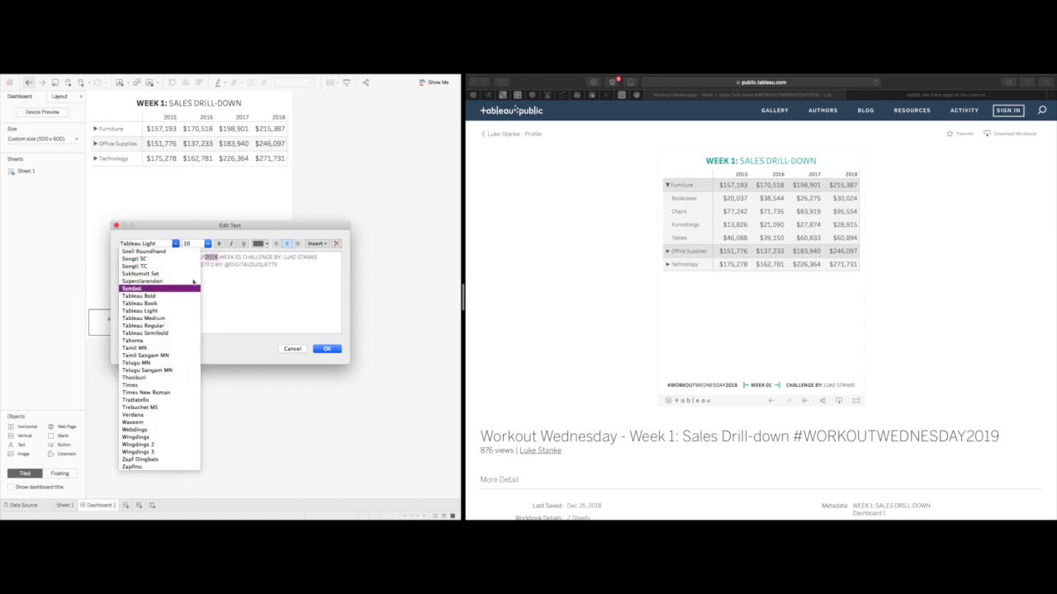
pyautogui.click(161, 295)
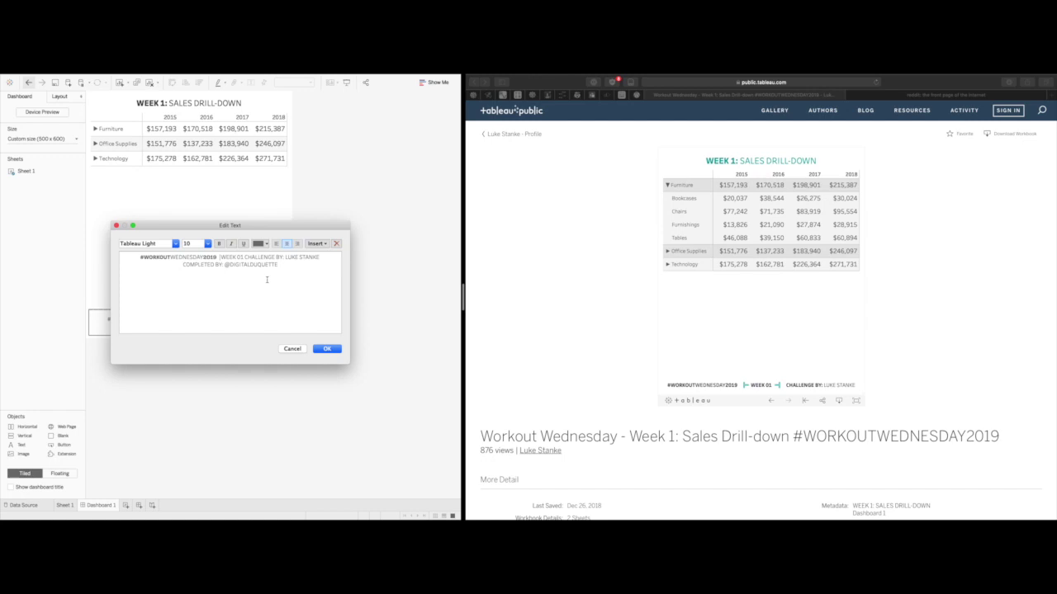
# Insert a |- separator before WEEK 01 in the footer text
pyautogui.write('|')
pyautogui.click(175, 244)
# Open the alanwood.net symbol reference page in the browser and look through its table for separator-like symbols
pyautogui.click(509, 96)
pyautogui.click(510, 96)
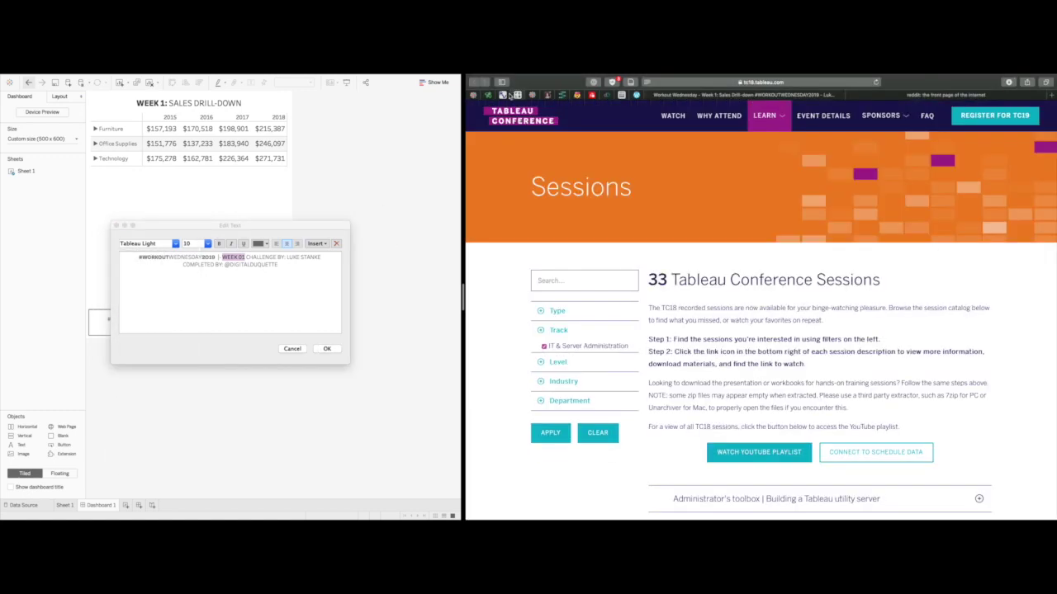
pyautogui.click(503, 96)
pyautogui.scroll(-10, 525, 243)
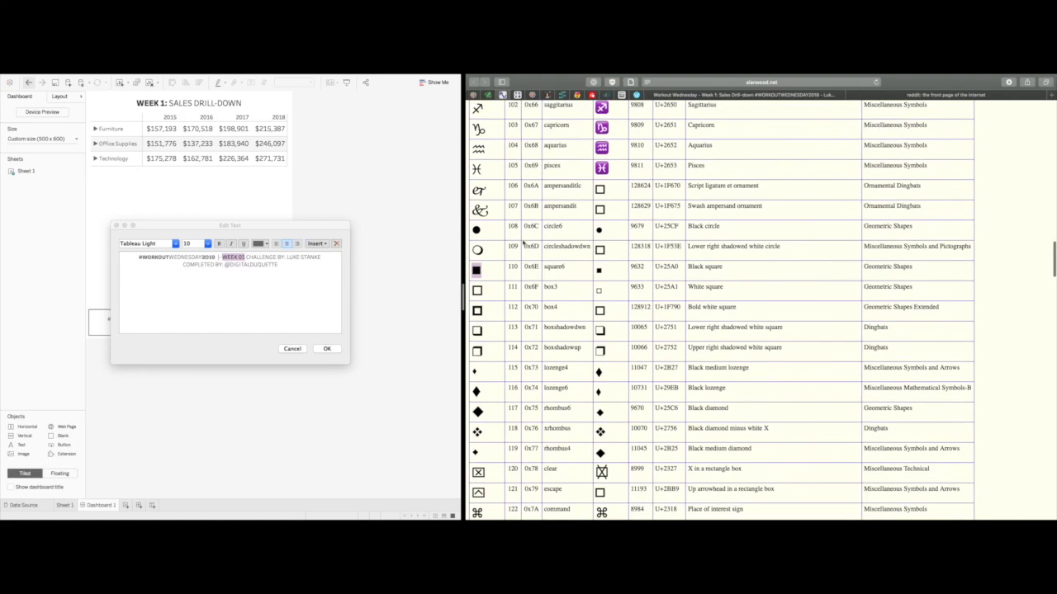
pyautogui.scroll(-20, 528, 281)
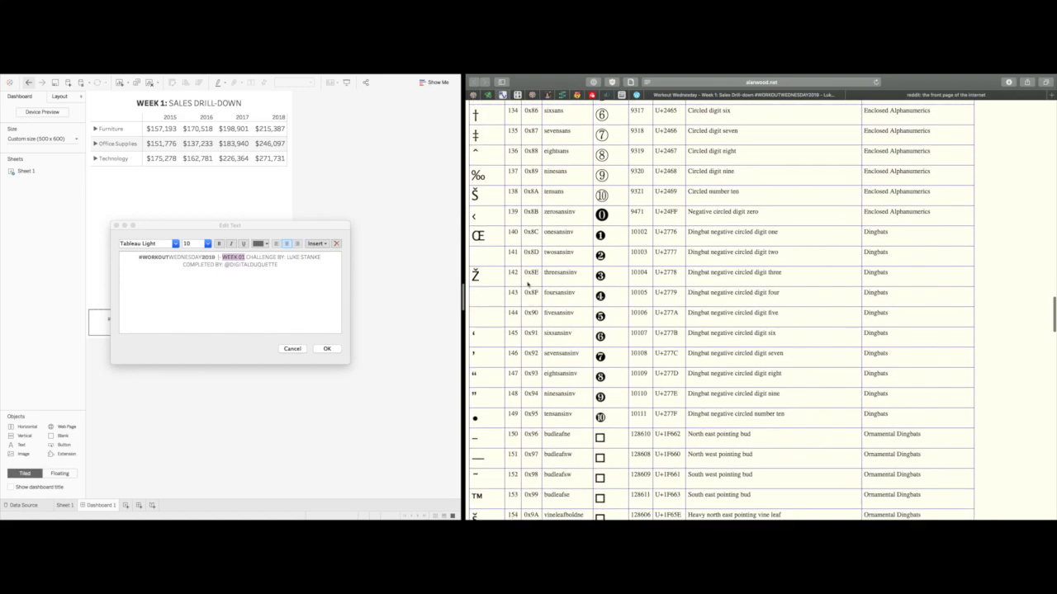
pyautogui.scroll(-18, 529, 284)
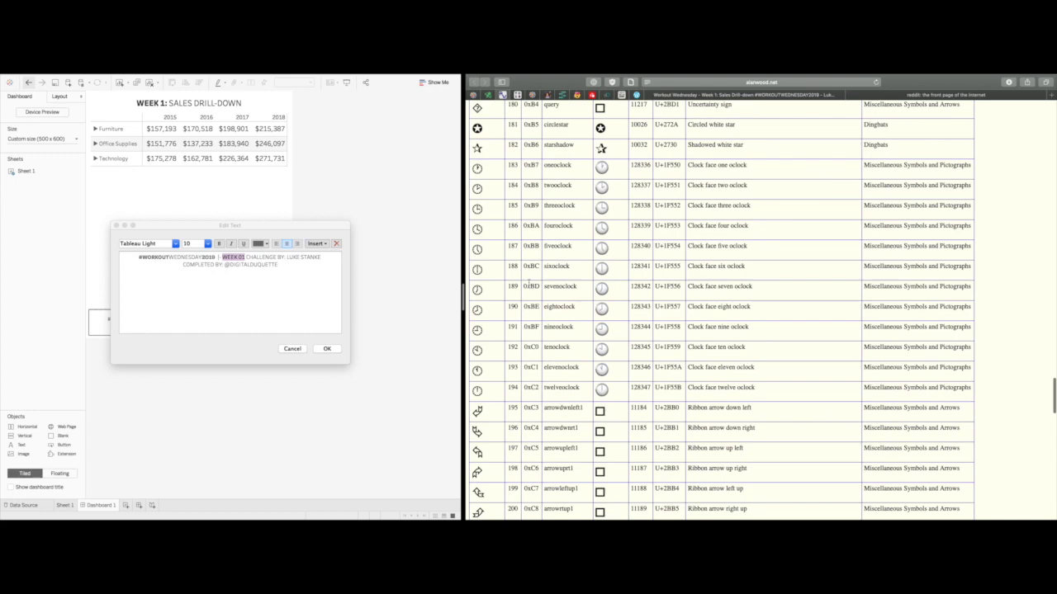
pyautogui.scroll(-9, 529, 285)
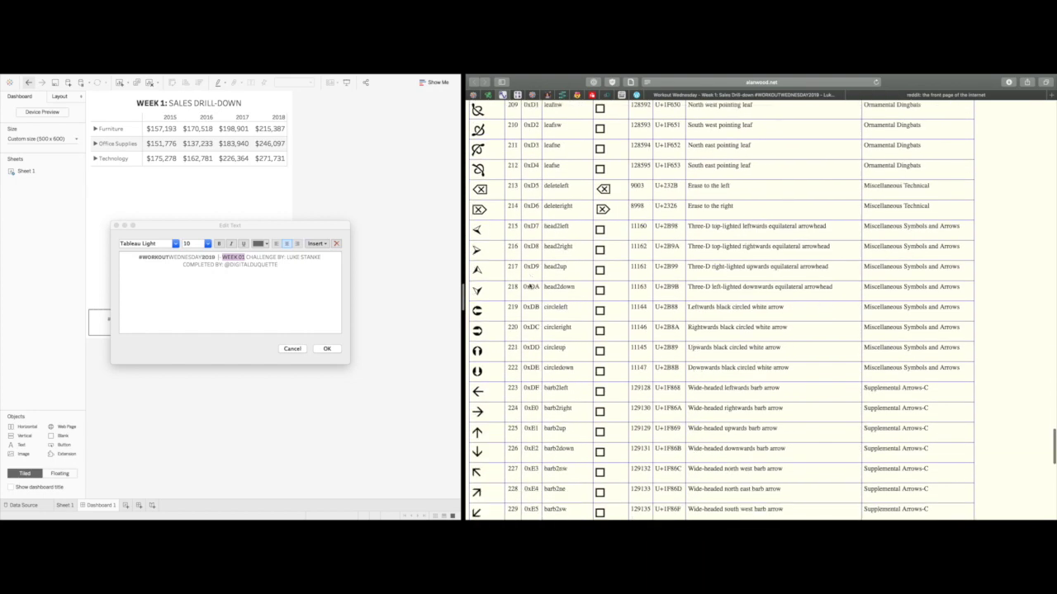
pyautogui.scroll(-10, 529, 285)
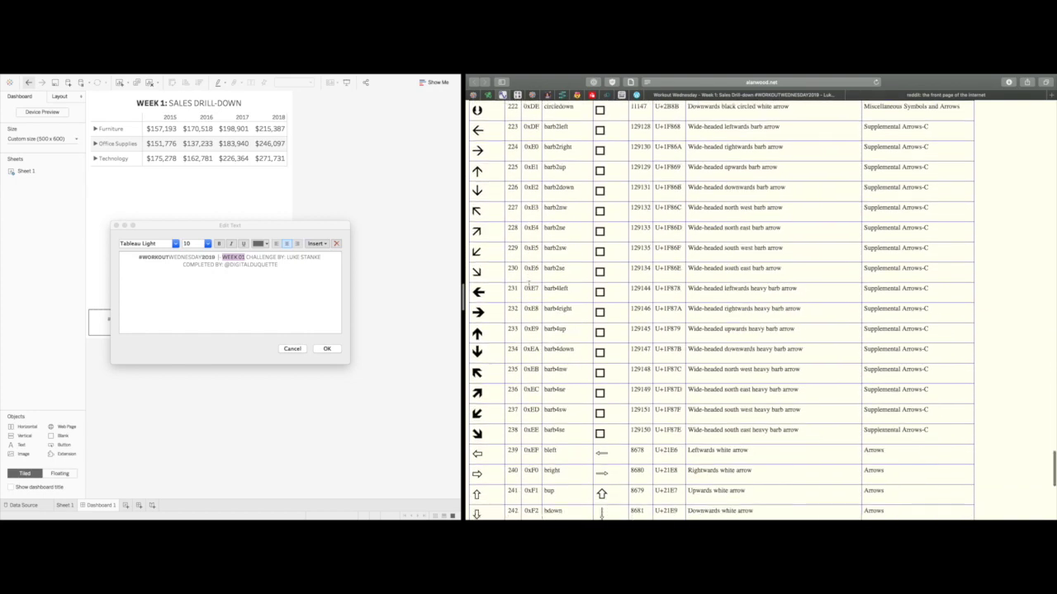
pyautogui.scroll(-16, 528, 284)
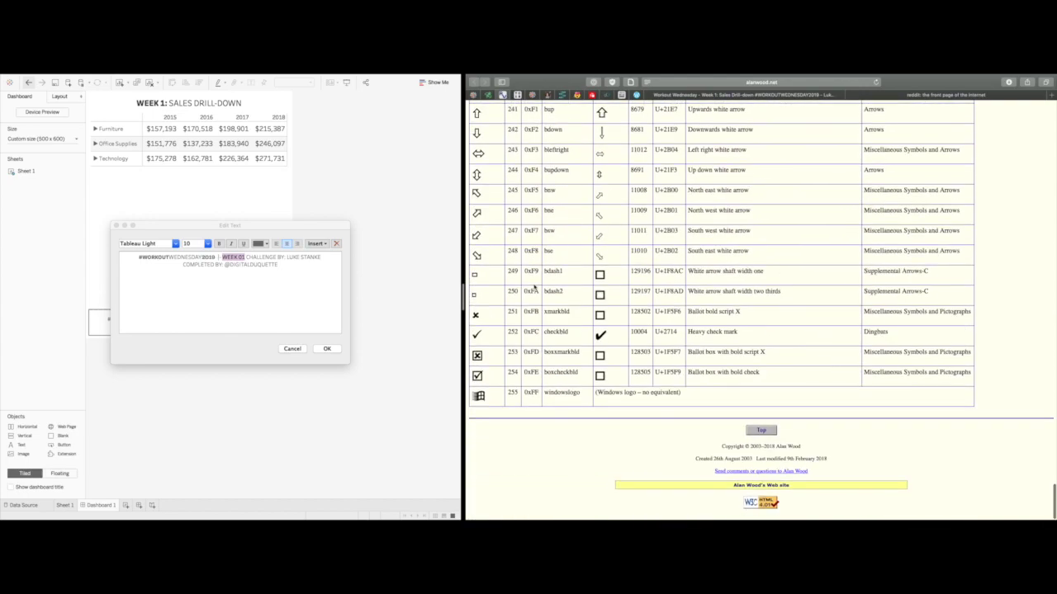
pyautogui.scroll(20, 535, 286)
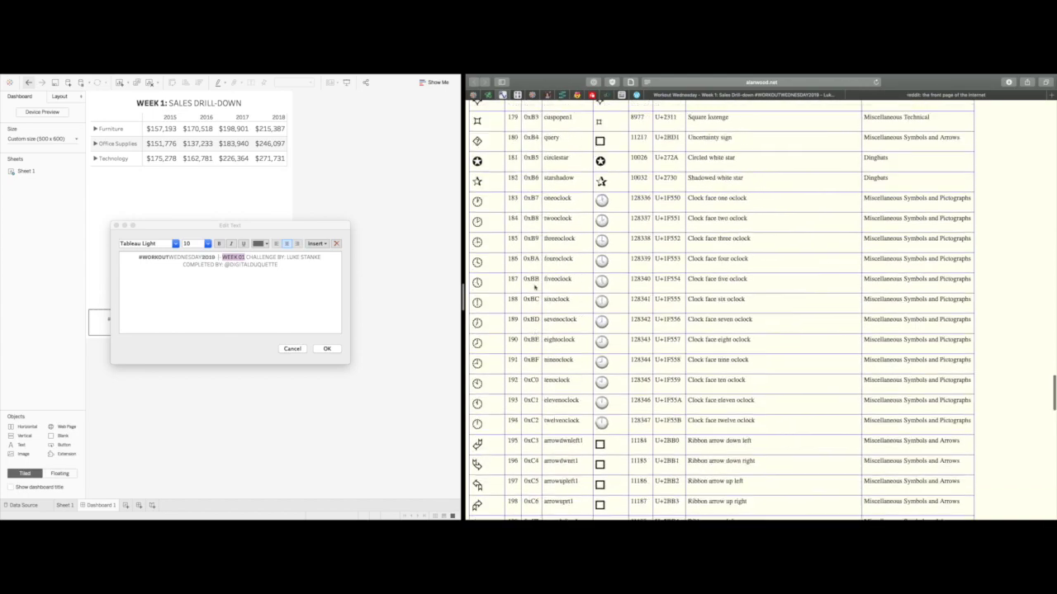
pyautogui.scroll(20, 534, 287)
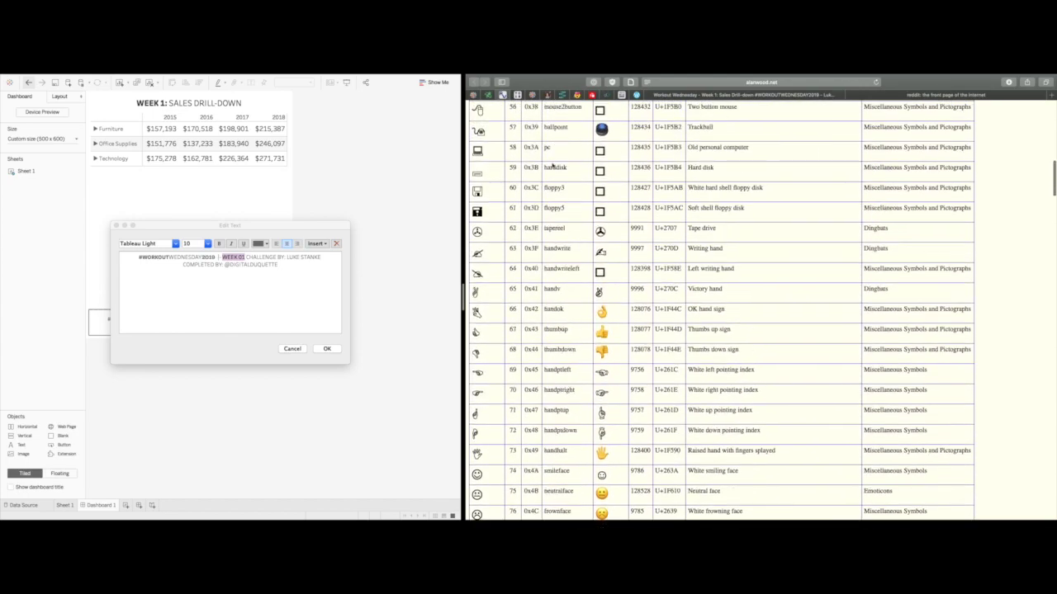
# Try copying the open-folder symbol from the reference table into the end of the footer text
pyautogui.moveTo(492, 172); pyautogui.dragTo(475, 171)
pyautogui.rightClick(479, 167)
pyautogui.click(475, 169)
pyautogui.click(494, 172)
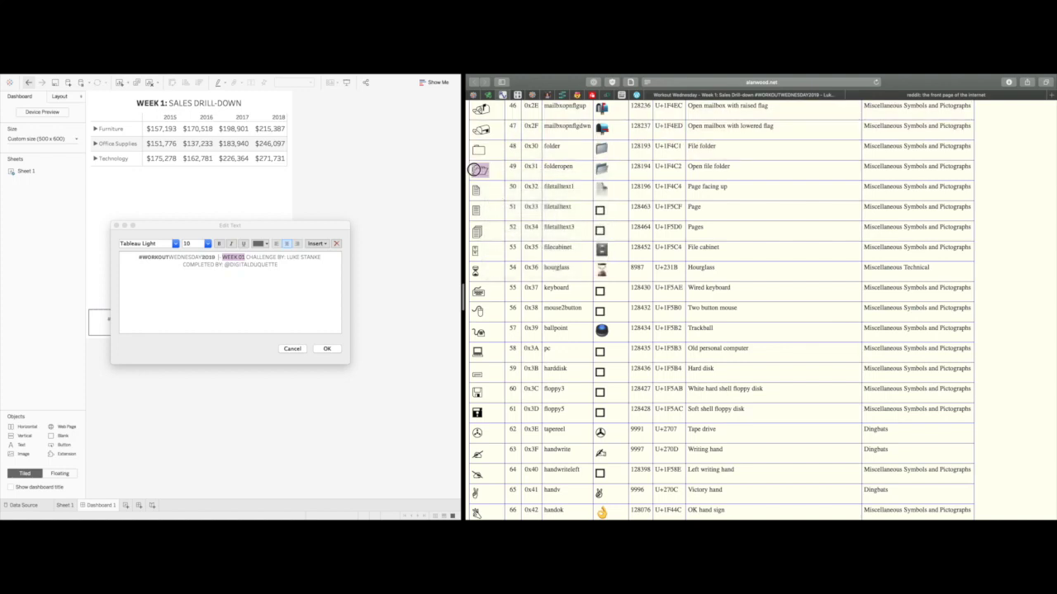
pyautogui.rightClick(475, 169)
pyautogui.click(502, 195)
pyautogui.click(314, 265)
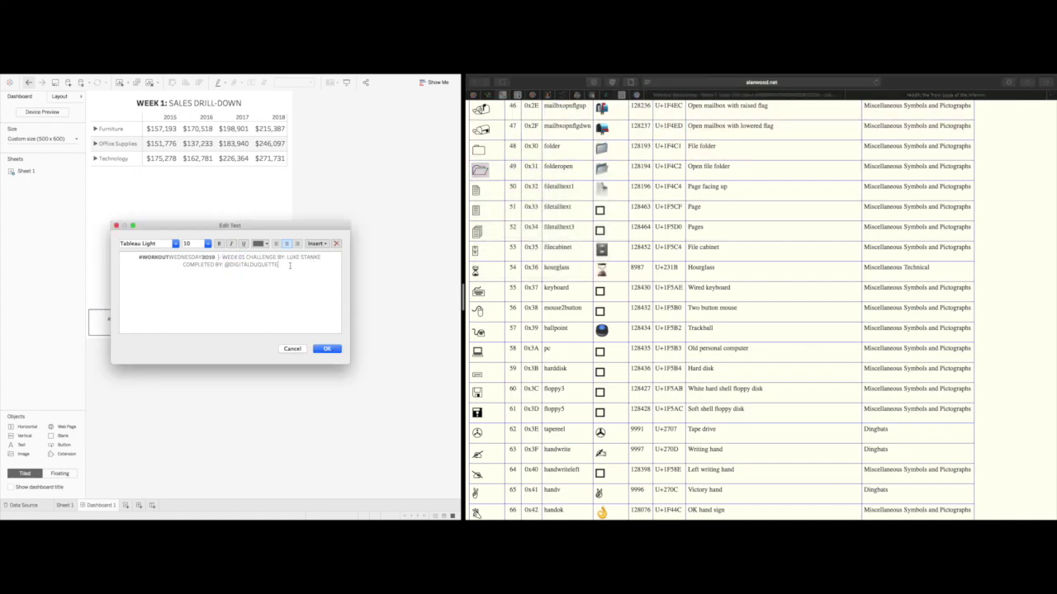
pyautogui.press('super+v')
pyautogui.moveTo(242, 280); pyautogui.dragTo(217, 276)
pyautogui.press('BackSpace')
pyautogui.press('Return')
# Set 2019 in the footer hashtag to Tableau Bold
pyautogui.doubleClick(208, 256)
pyautogui.click(201, 268)
pyautogui.click(204, 258)
pyautogui.moveTo(205, 259); pyautogui.dragTo(215, 257)
pyautogui.click(175, 244)
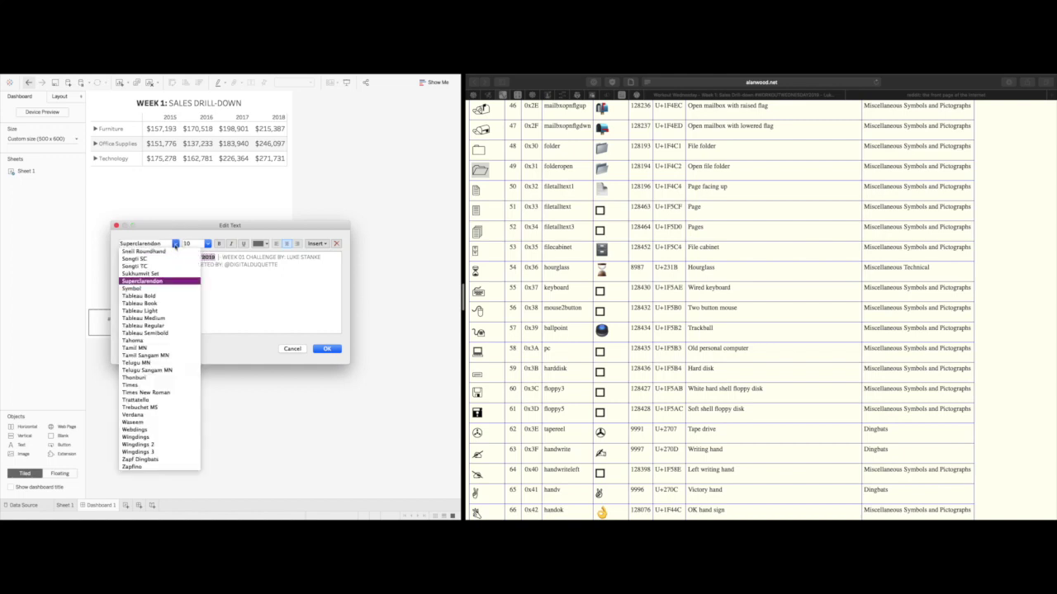
pyautogui.click(167, 310)
pyautogui.click(176, 243)
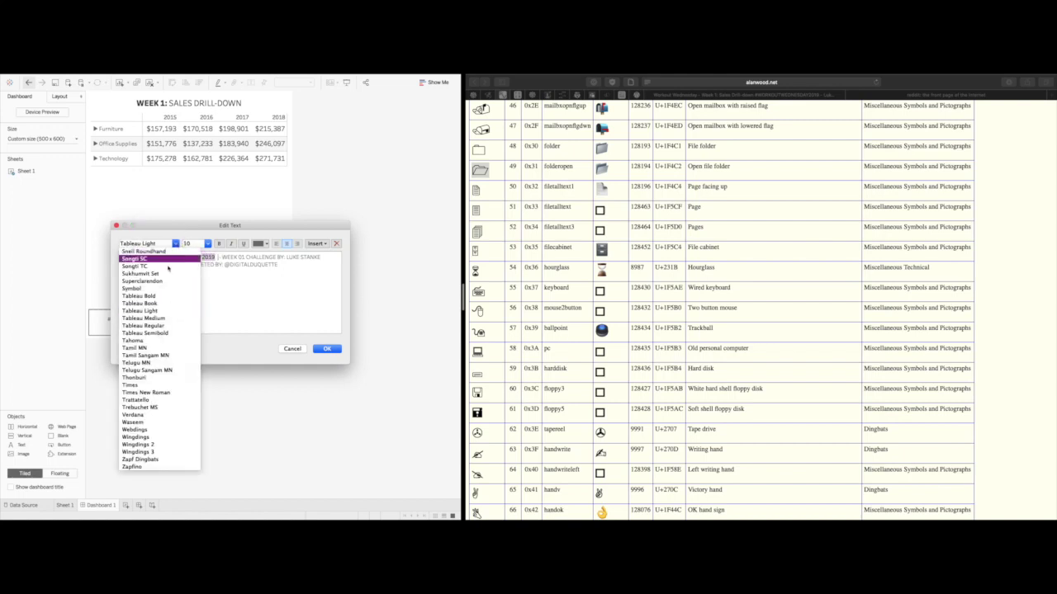
pyautogui.click(170, 290)
# Set WEEK 01 in the footer to Tableau Bold and add a -| separator after it
pyautogui.click(207, 265)
pyautogui.moveTo(221, 258); pyautogui.dragTo(244, 257)
pyautogui.click(176, 244)
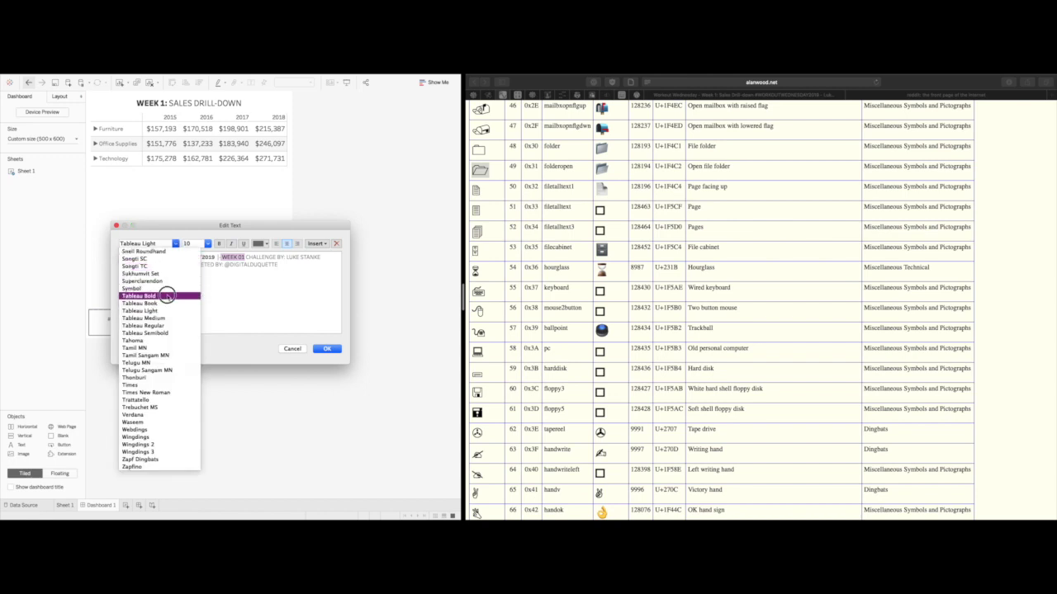
pyautogui.click(165, 296)
pyautogui.click(246, 258)
pyautogui.write('-')
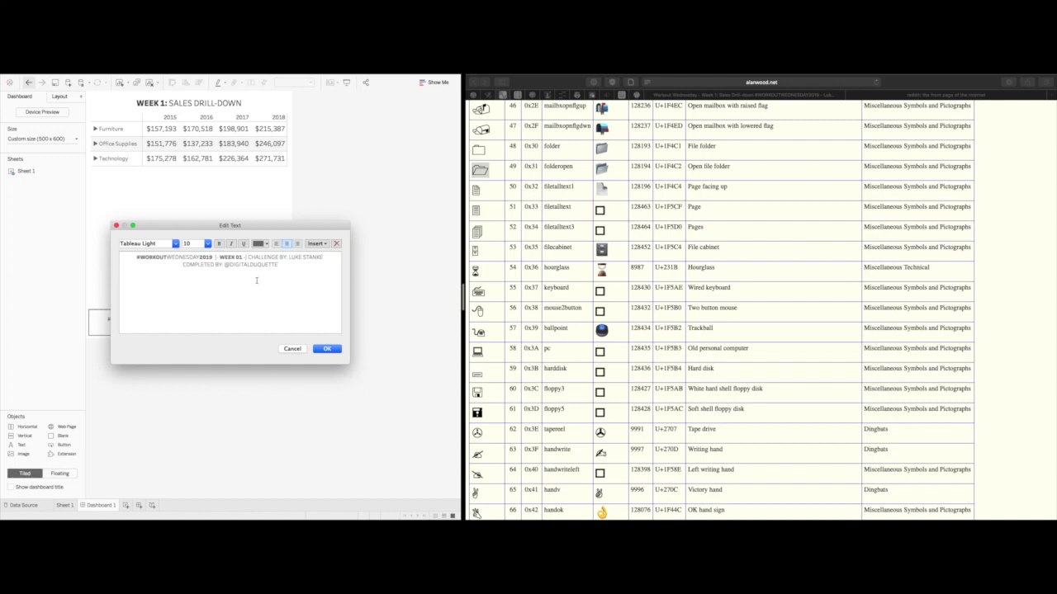
# Return the browser to the reference dashboard and set CHALLENGE BY in the footer to Tableau Bold
pyautogui.click(698, 97)
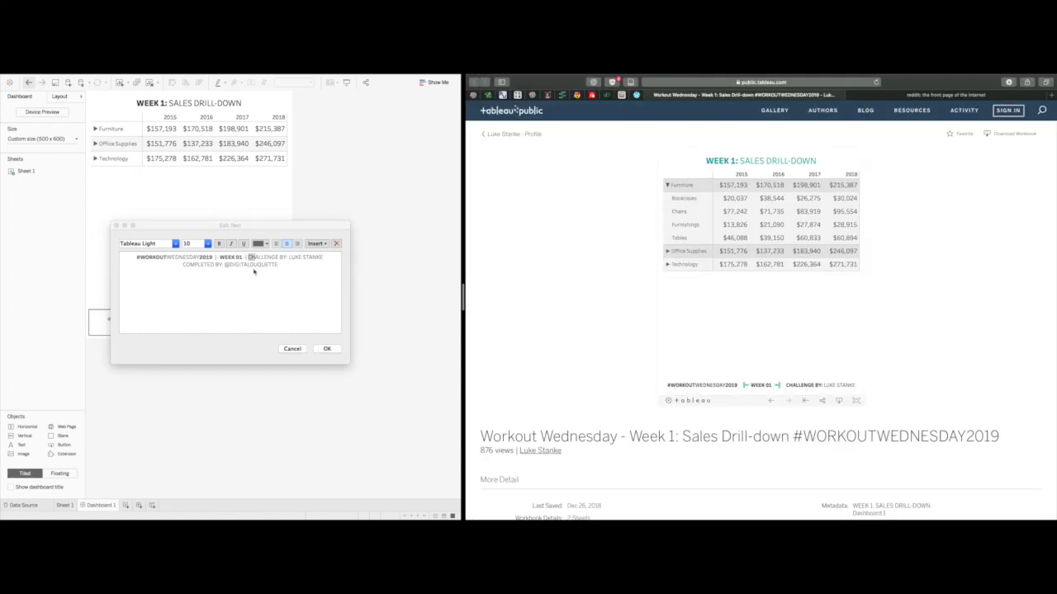
pyautogui.click(253, 273)
pyautogui.moveTo(247, 258); pyautogui.dragTo(282, 257)
pyautogui.click(176, 244)
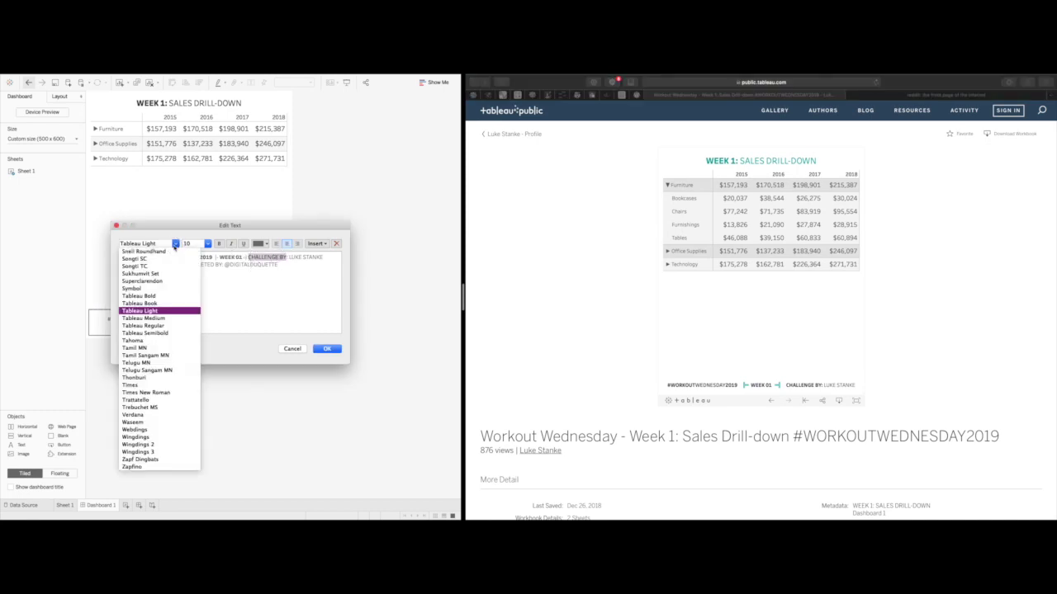
pyautogui.click(157, 294)
# Set COMPLETED BY on the footer's second line to Tableau Bold and apply the footer text changes
pyautogui.click(196, 264)
pyautogui.moveTo(183, 264); pyautogui.dragTo(213, 271)
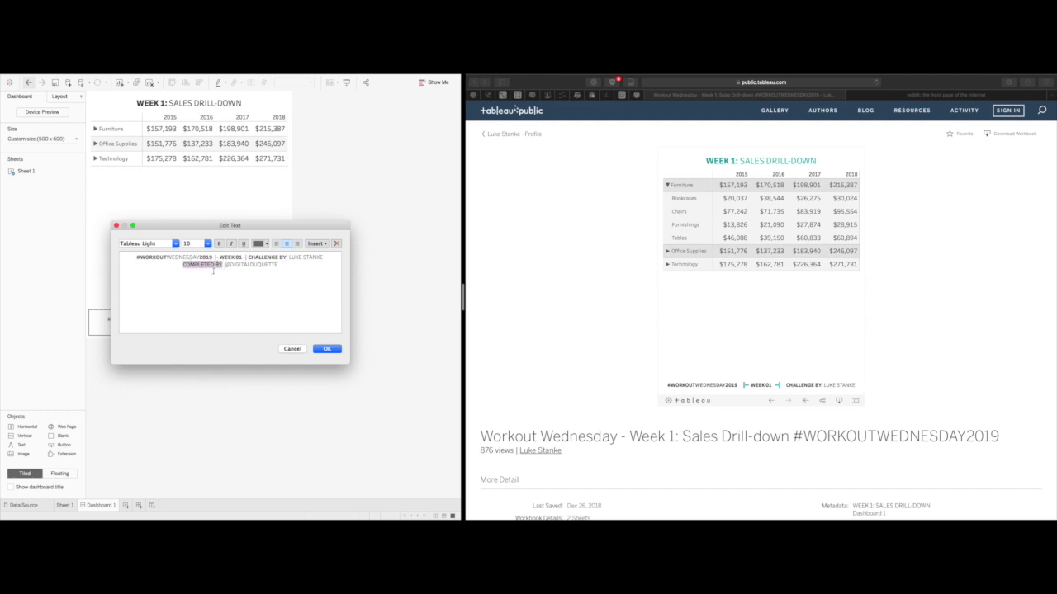
pyautogui.click(175, 244)
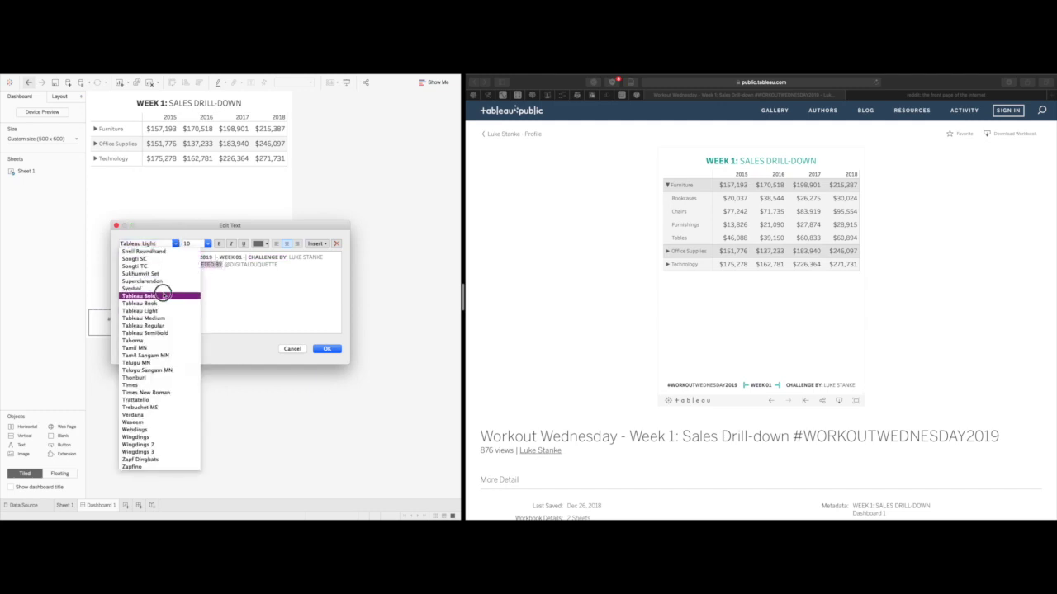
pyautogui.click(156, 299)
pyautogui.click(325, 349)
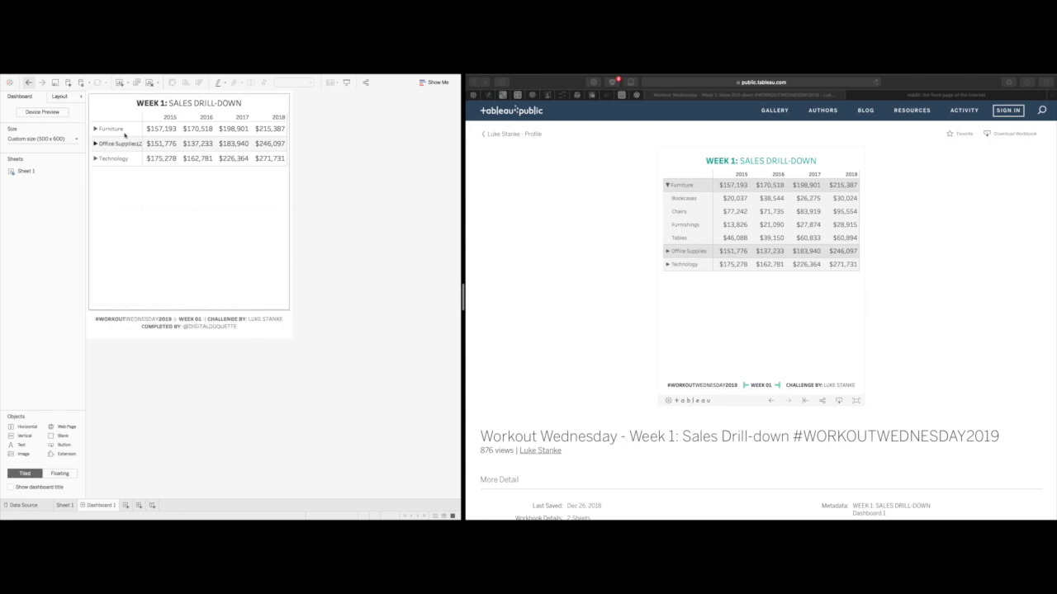
pyautogui.doubleClick(154, 103)
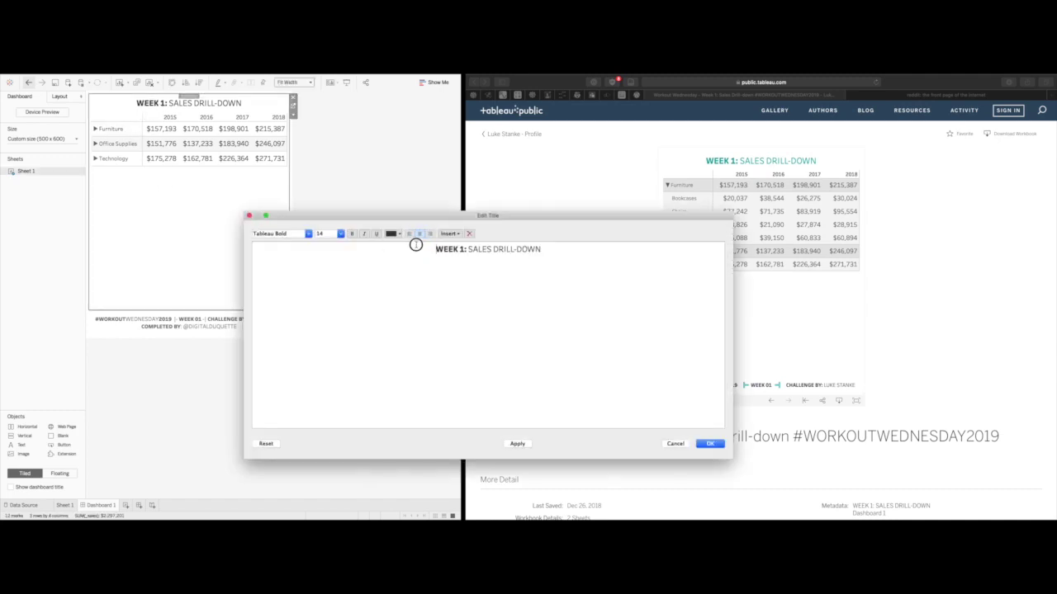
pyautogui.moveTo(406, 246); pyautogui.dragTo(631, 256)
pyautogui.click(393, 233)
pyautogui.click(412, 295)
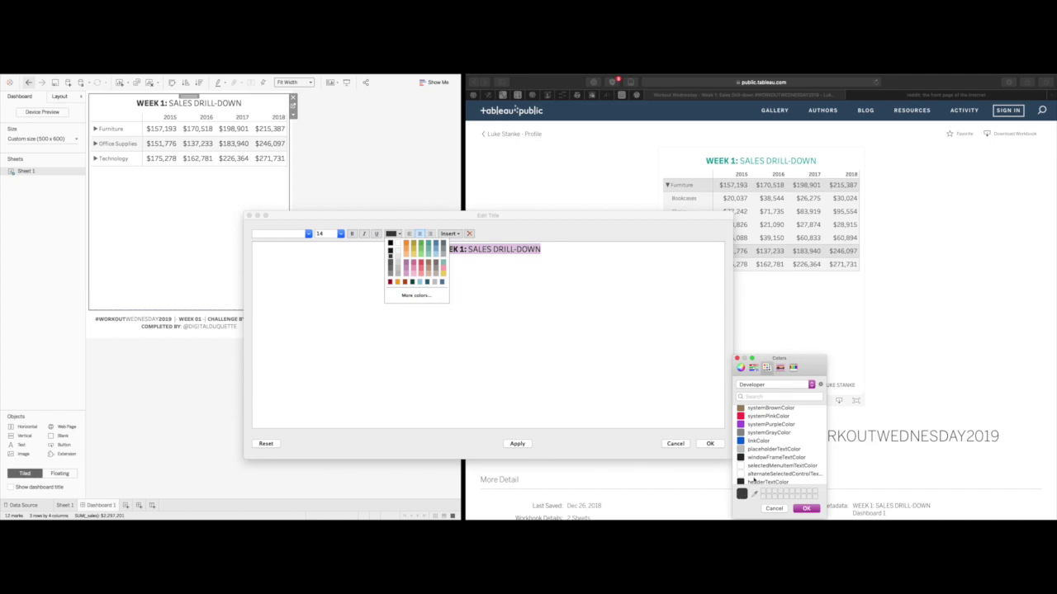
# Launch Digital Color Meter and return to the split view of the dashboard and the reference
pyautogui.press('super+space')
pyautogui.write('COLOR')
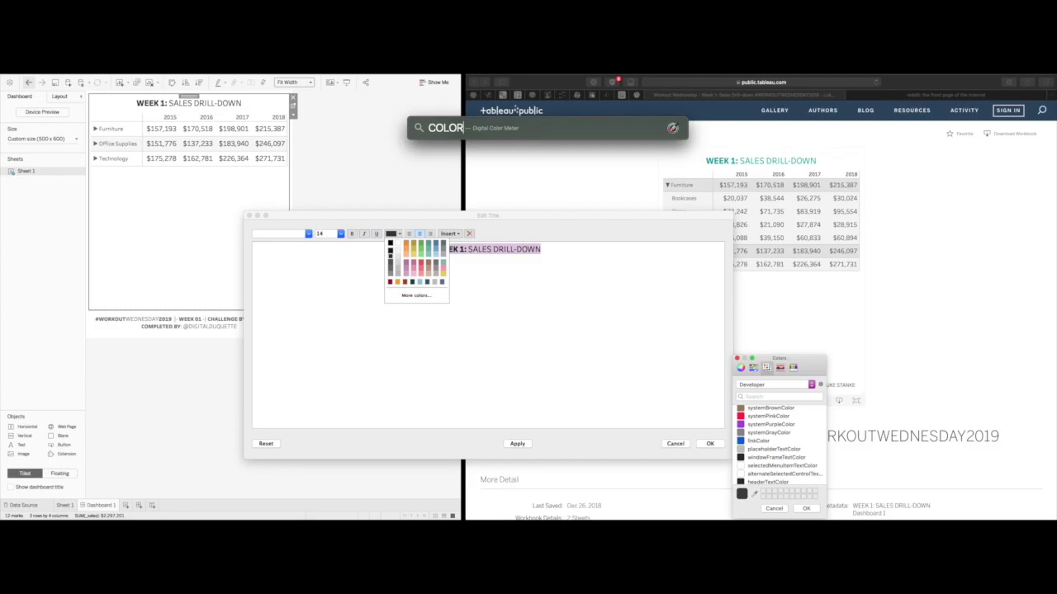
pyautogui.press('Return')
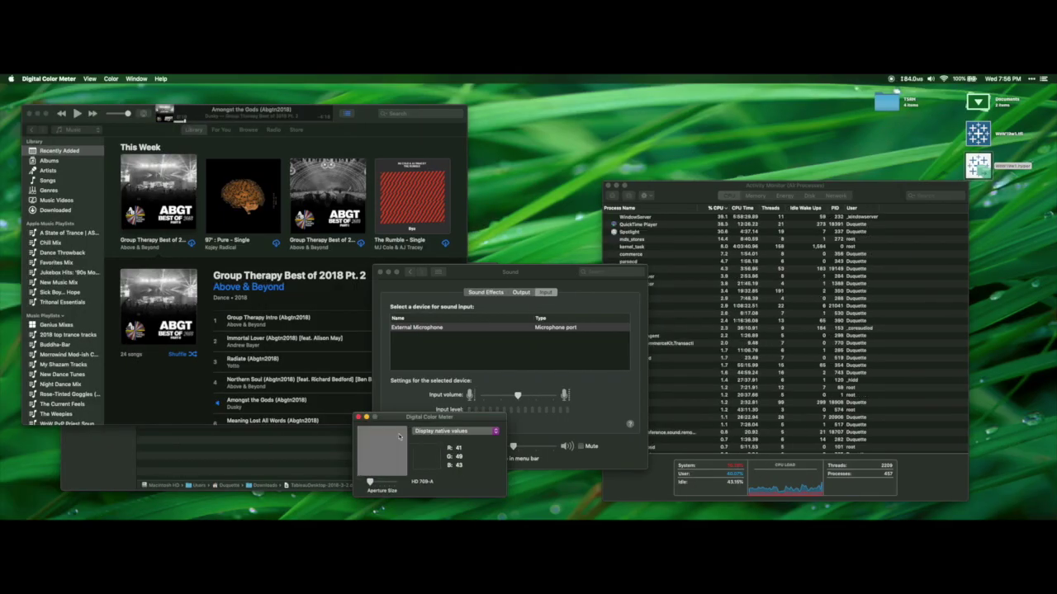
pyautogui.hotkey('ctrl', 'Right')
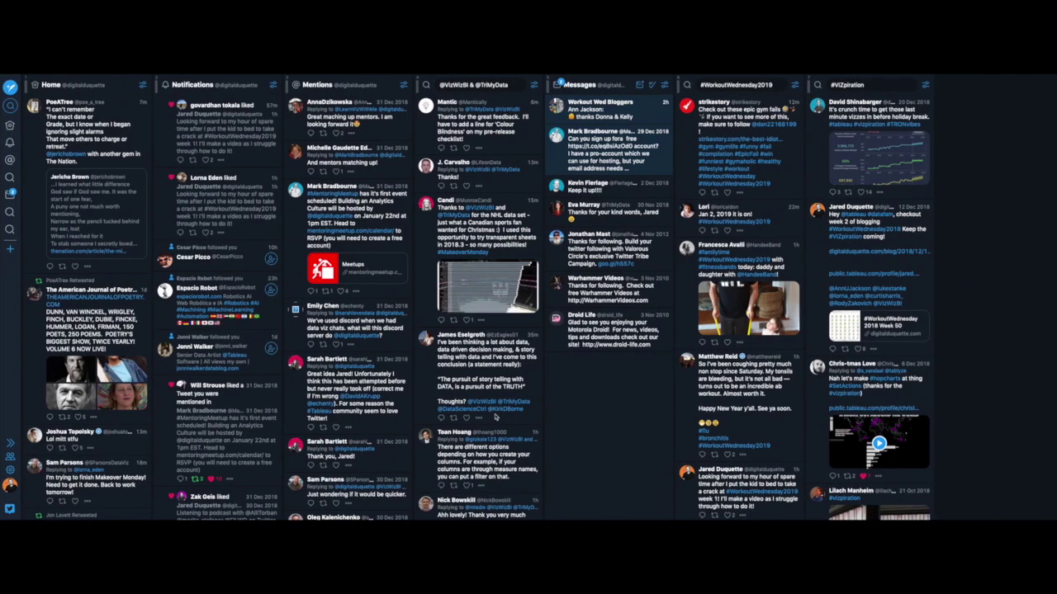
pyautogui.hotkey('ctrl', 'Right')
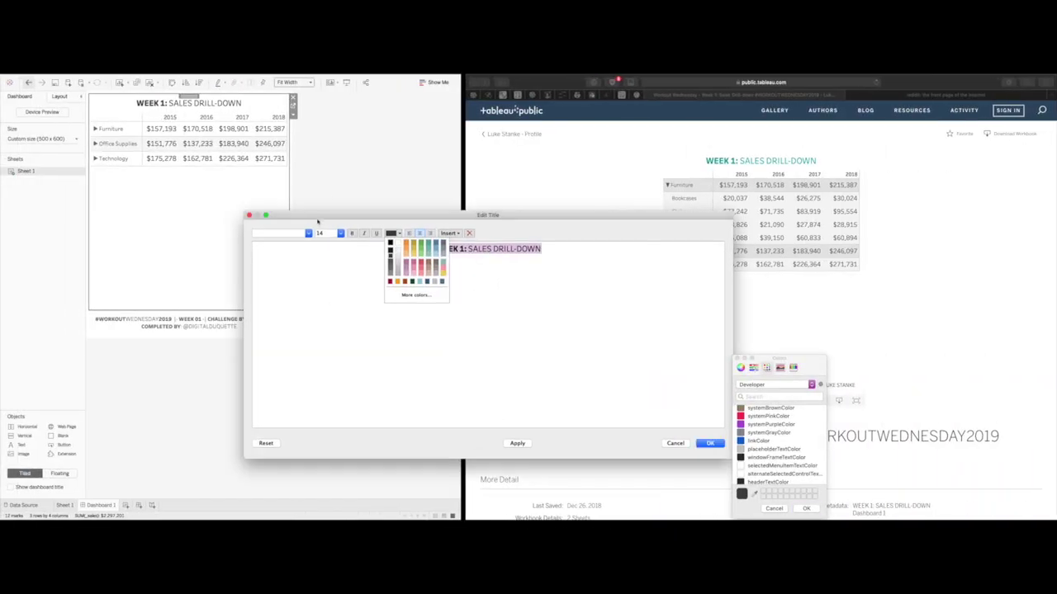
# Take the Tableau and Safari windows out of full screen and sample the reference title's teal with Digital Color Meter
pyautogui.click(675, 444)
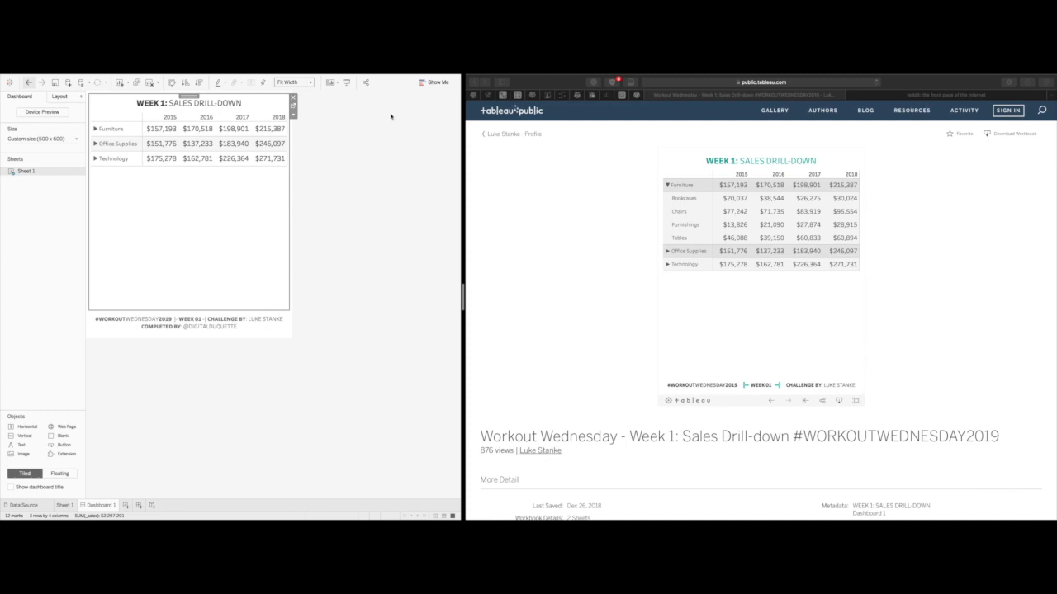
pyautogui.click(21, 88)
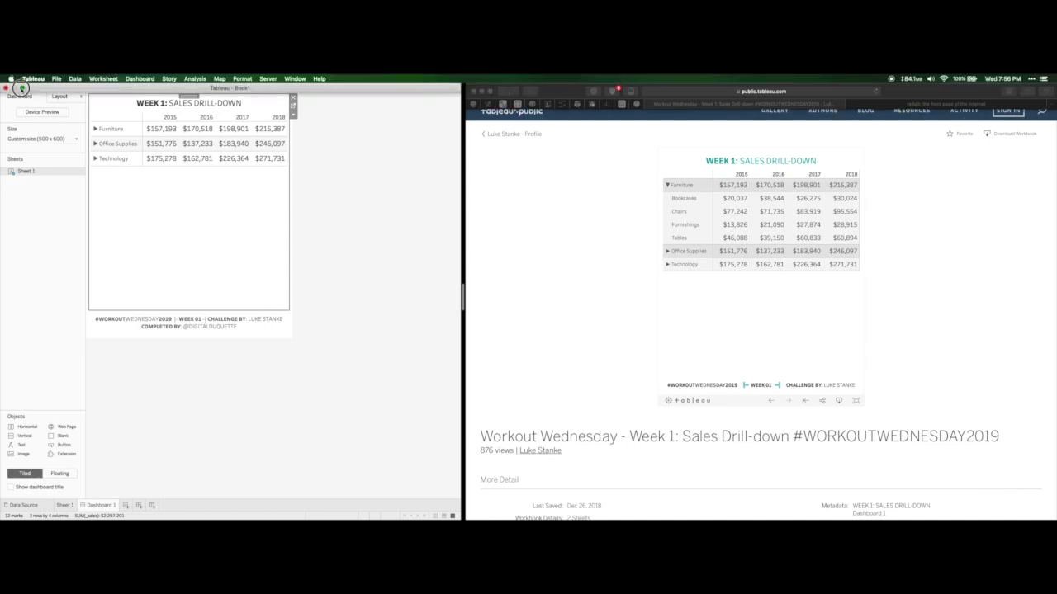
pyautogui.press('super+Tab')
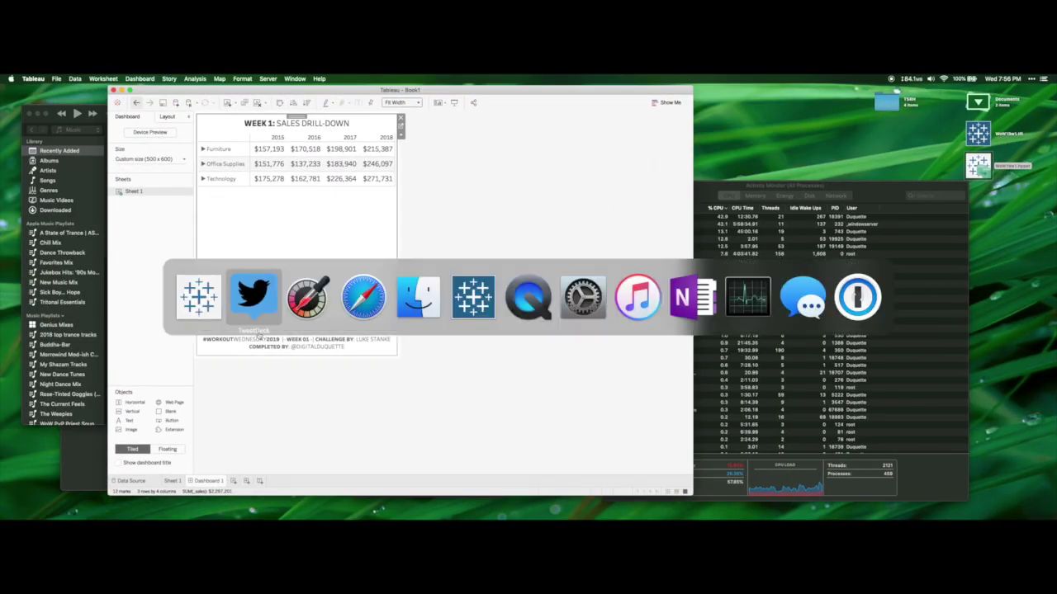
pyautogui.press('super+Tab')
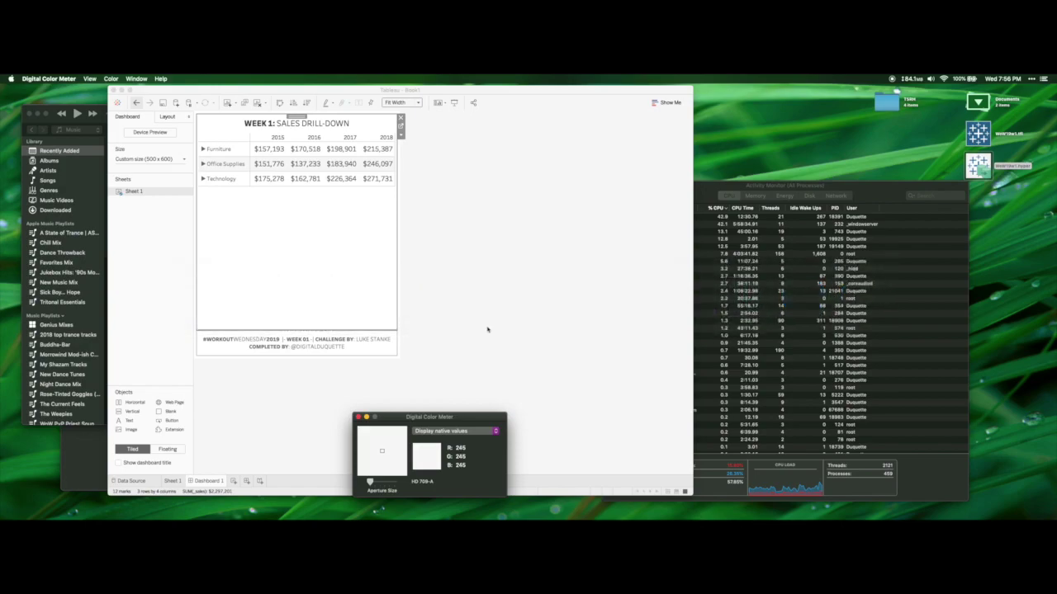
pyautogui.hotkey('ctrl', 'Right')
pyautogui.hotkey('ctrl', 'Right')
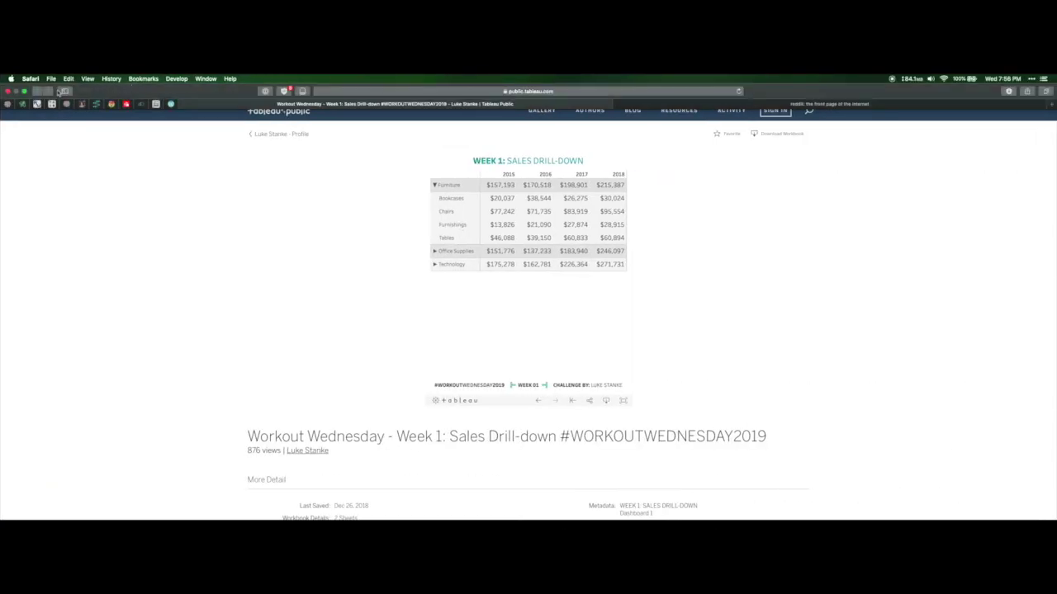
pyautogui.click(23, 91)
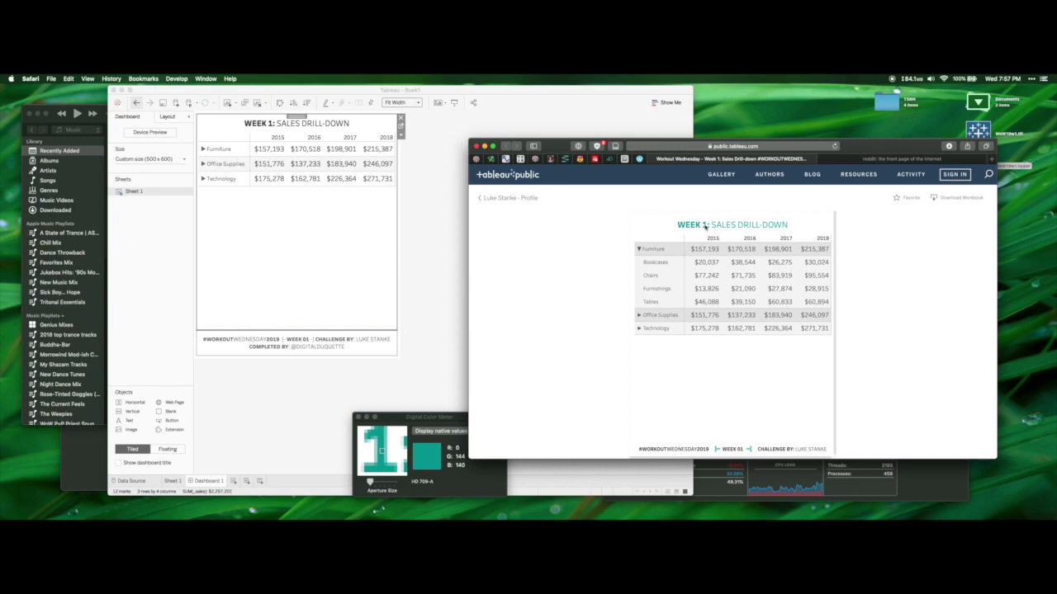
# Recolour the whole WEEK 1: SALES DRILL-DOWN title on Sheet 1 to teal RGB 0, 144, 140 and apply it
pyautogui.click(335, 241)
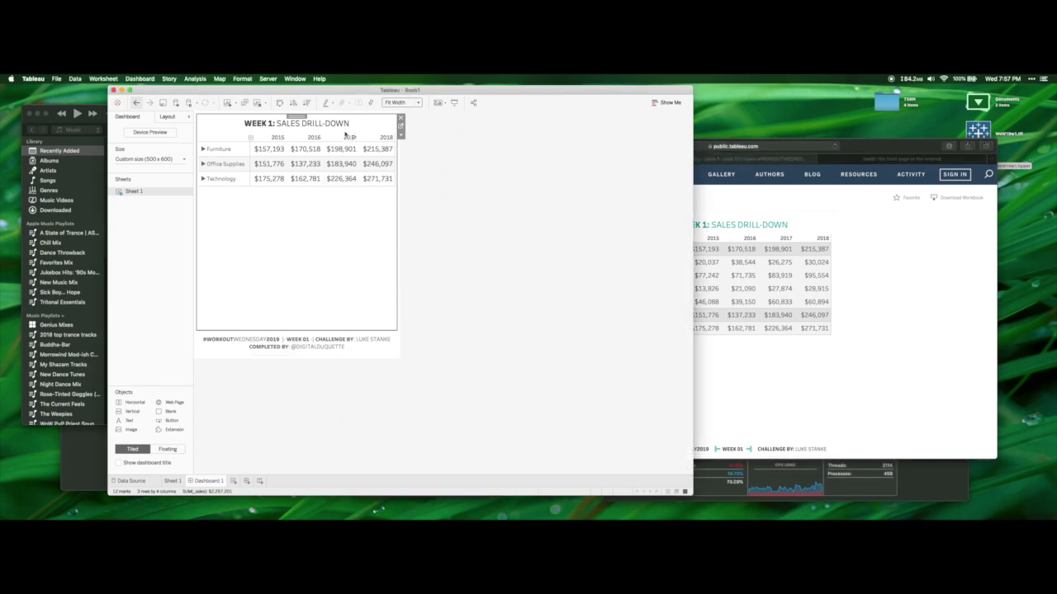
pyautogui.click(401, 126)
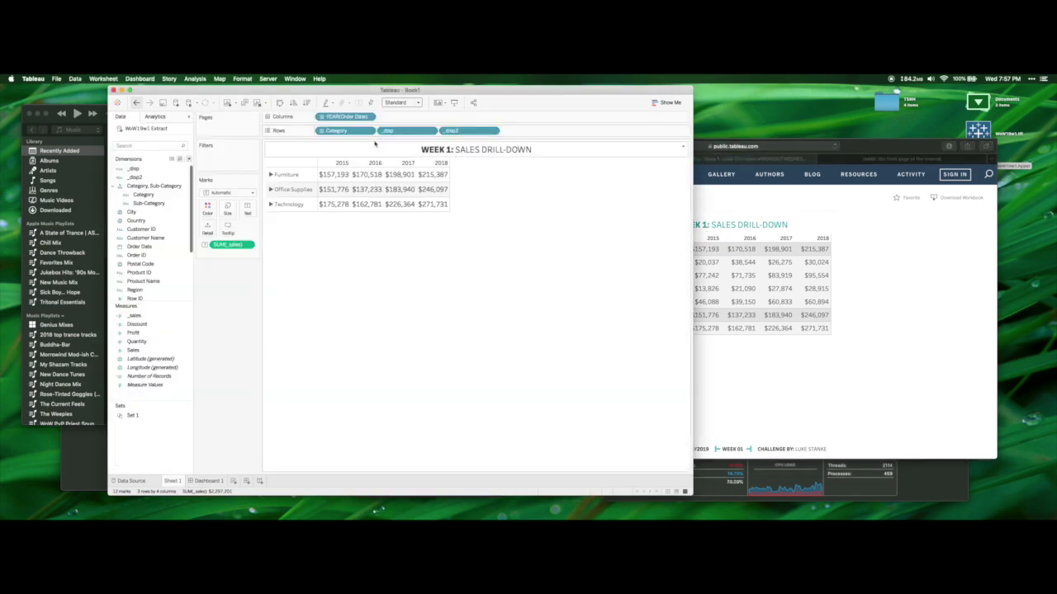
pyautogui.doubleClick(397, 151)
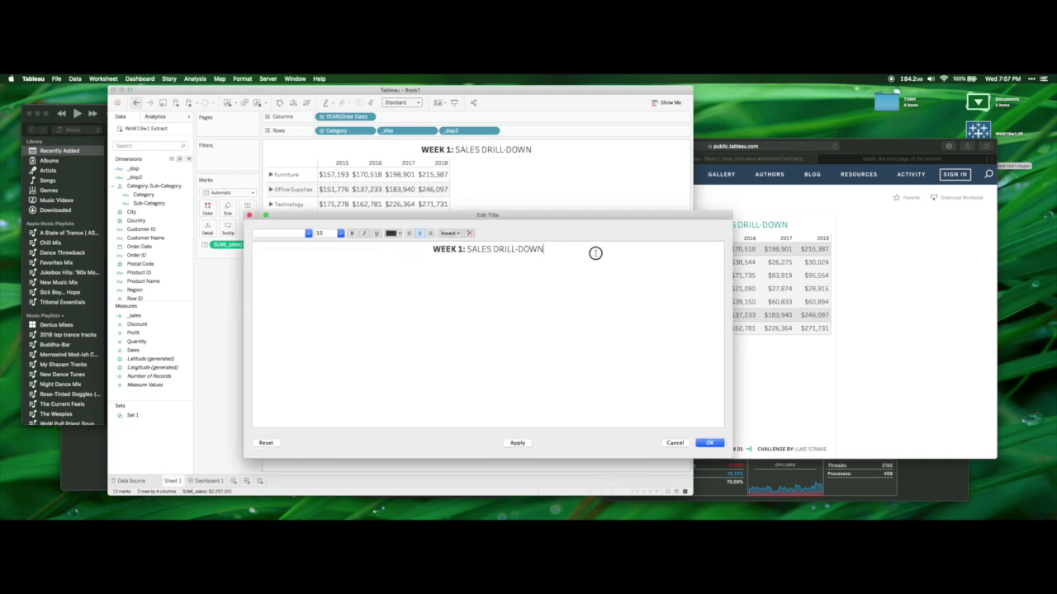
pyautogui.moveTo(588, 253); pyautogui.dragTo(401, 243)
pyautogui.click(402, 235)
pyautogui.click(415, 295)
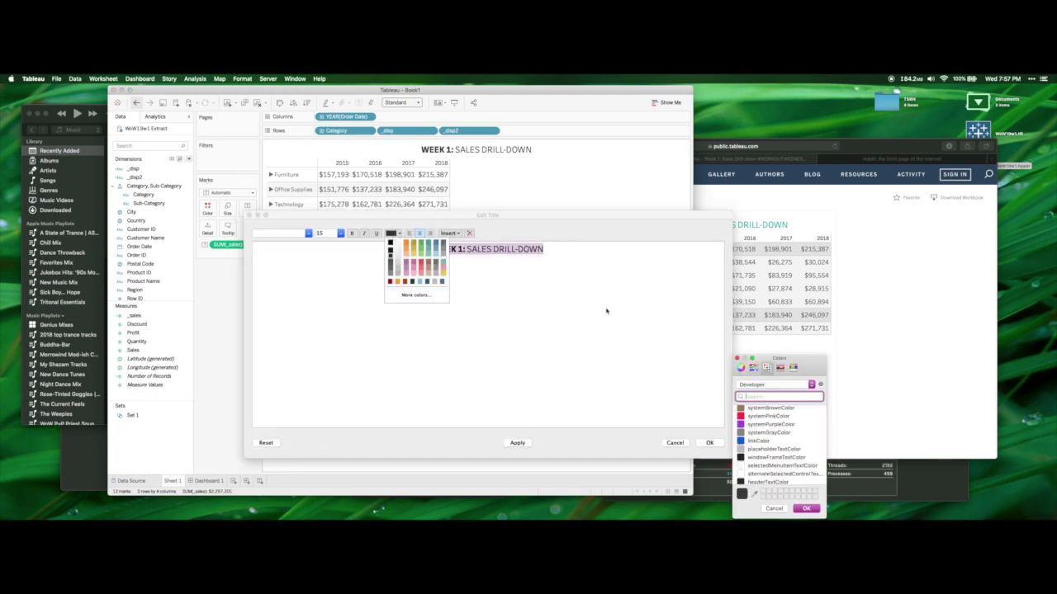
pyautogui.click(752, 368)
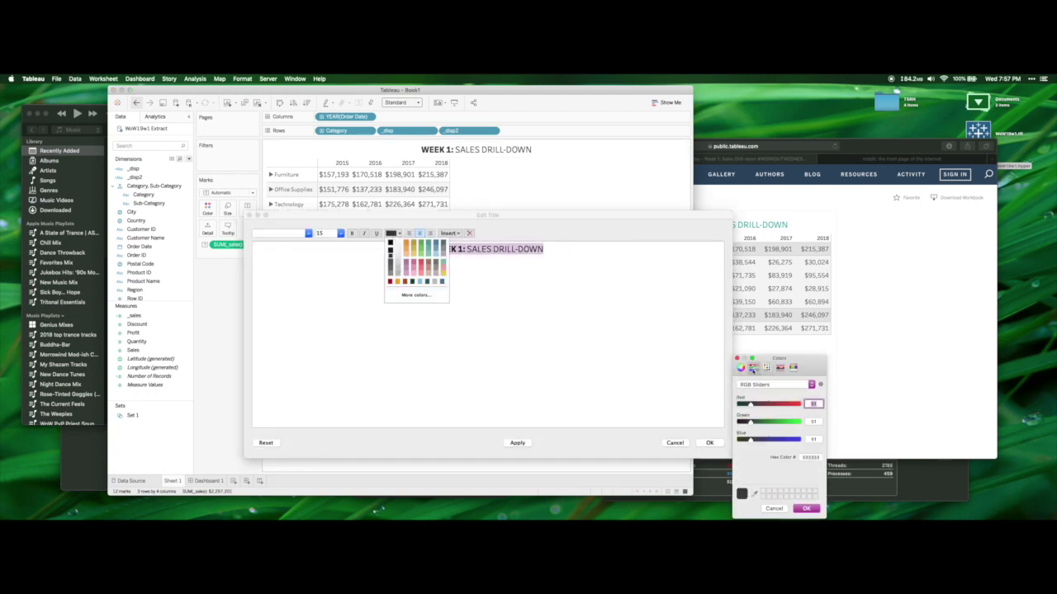
pyautogui.write('0')
pyautogui.press('Tab')
pyautogui.write('144')
pyautogui.press('Tab')
pyautogui.write('148')
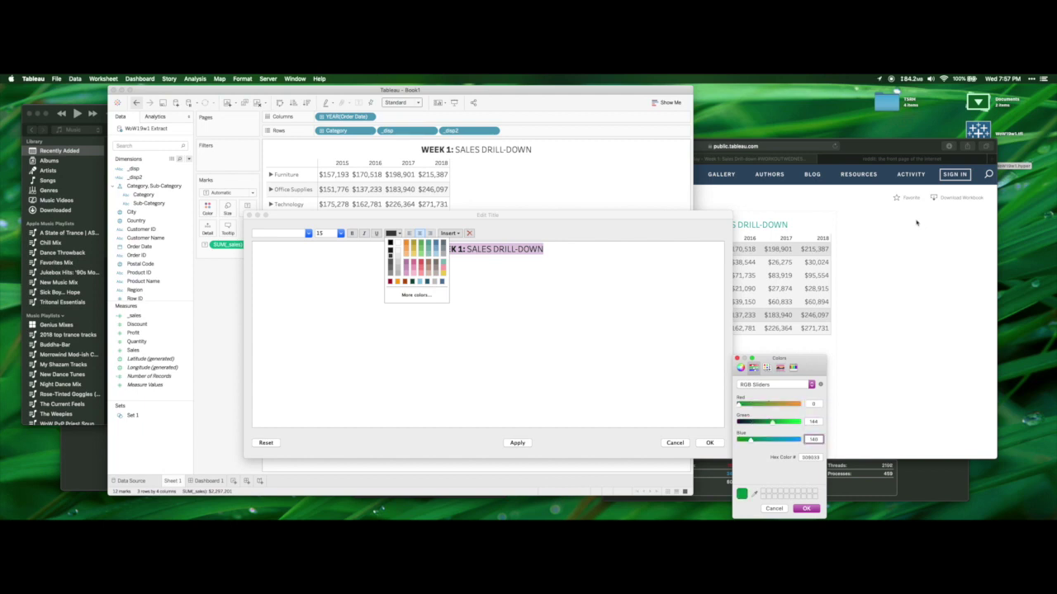
pyautogui.click(814, 509)
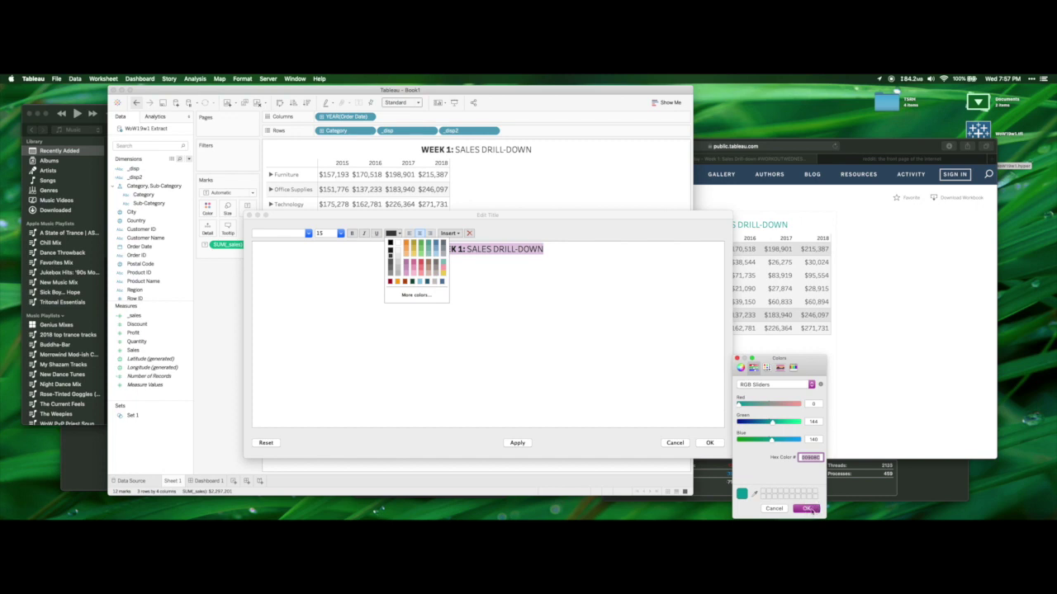
pyautogui.tripleClick(506, 249)
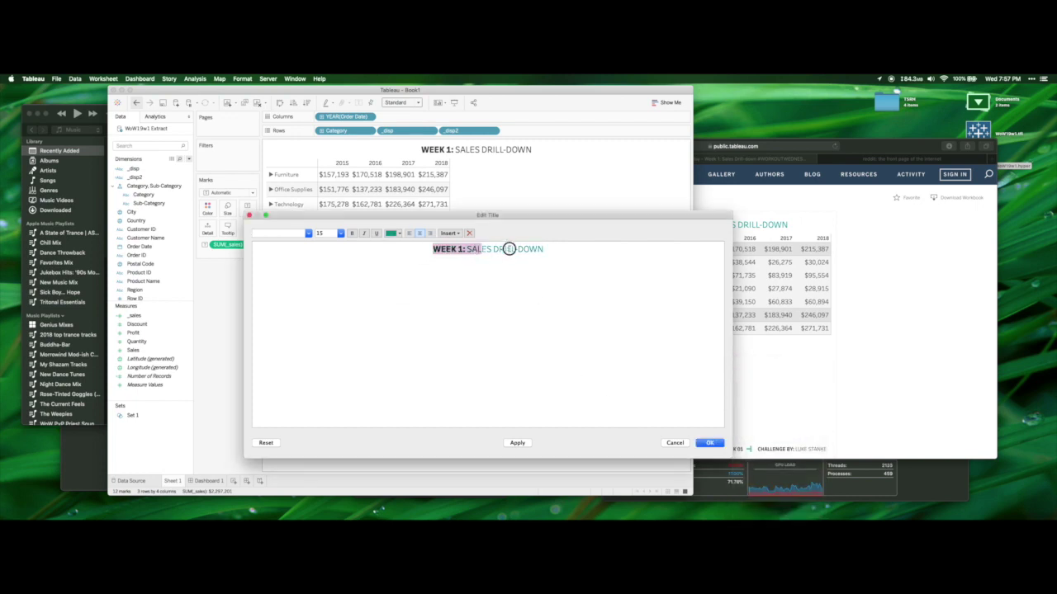
pyautogui.click(564, 250)
pyautogui.click(707, 443)
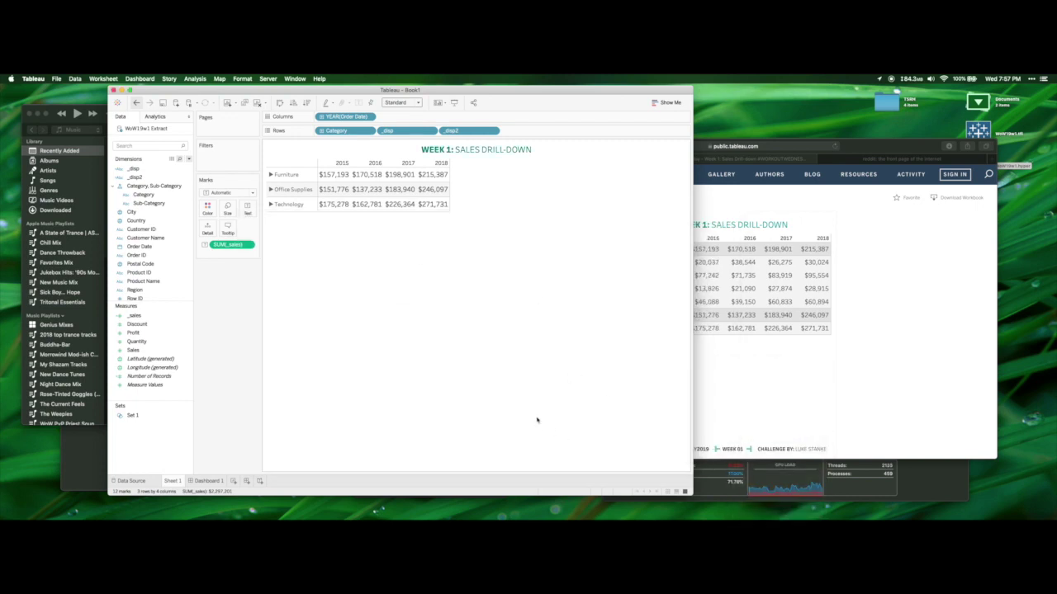
# Colour the separator bar before WEEK 01 in the Dashboard 1 footer with the recently used teal and apply the text change
pyautogui.click(208, 480)
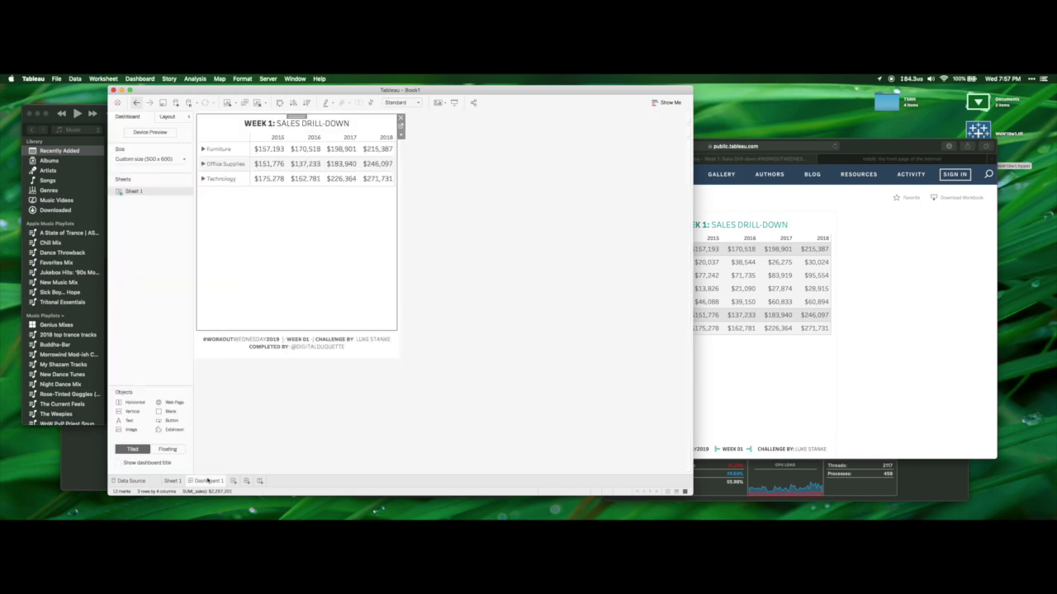
pyautogui.doubleClick(295, 344)
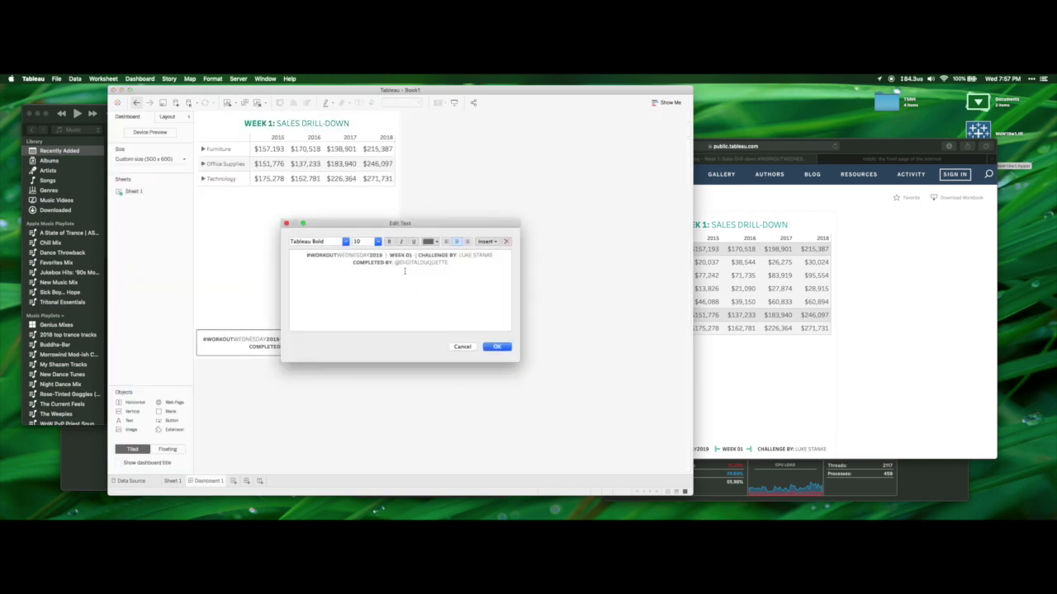
pyautogui.click(385, 255)
pyautogui.click(435, 242)
pyautogui.click(428, 289)
pyautogui.click(387, 255)
pyautogui.moveTo(389, 255); pyautogui.dragTo(385, 256)
pyautogui.click(431, 242)
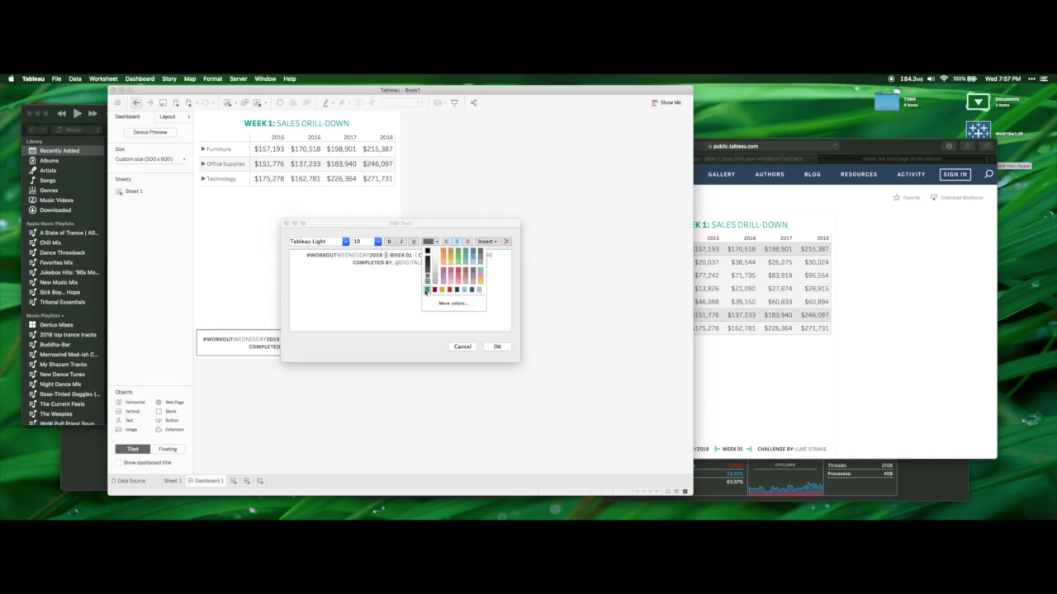
pyautogui.click(426, 289)
pyautogui.doubleClick(423, 262)
pyautogui.click(498, 347)
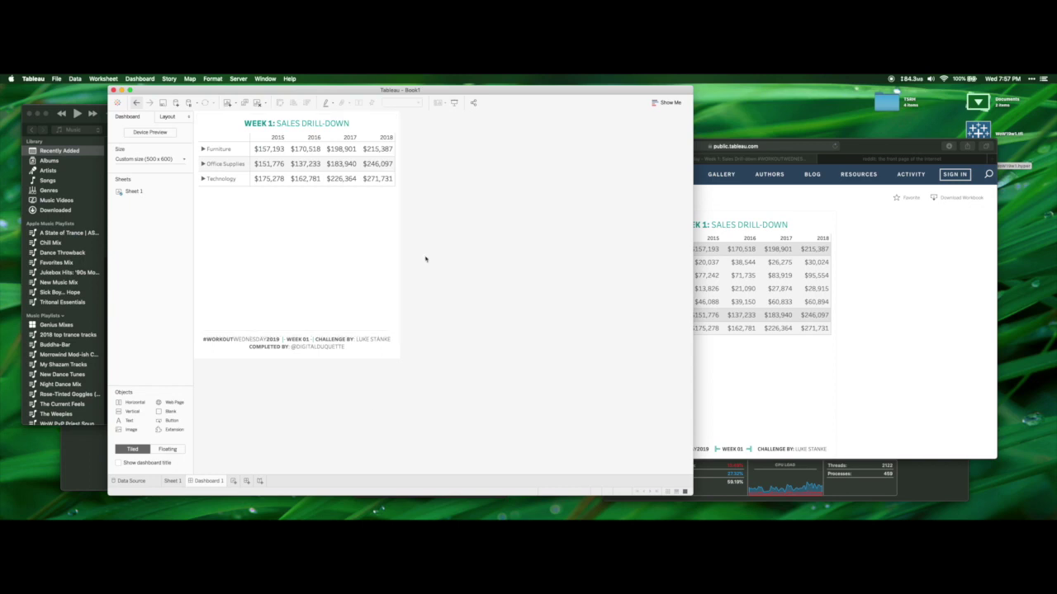
# Compare with the reference dashboard and set Sheet 1's row banding header shading to a light grey
pyautogui.click(830, 208)
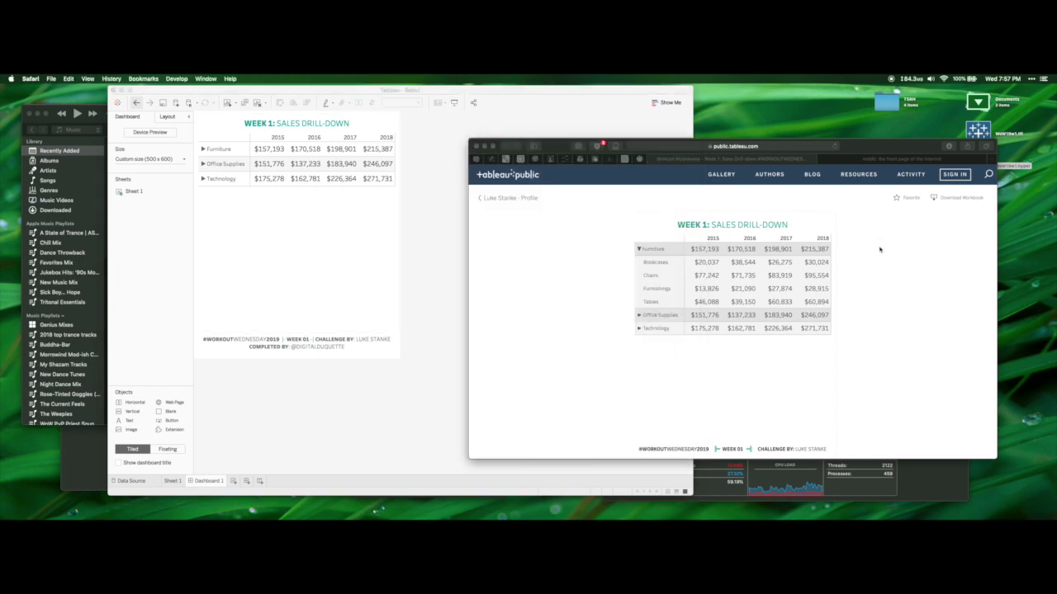
pyautogui.click(233, 214)
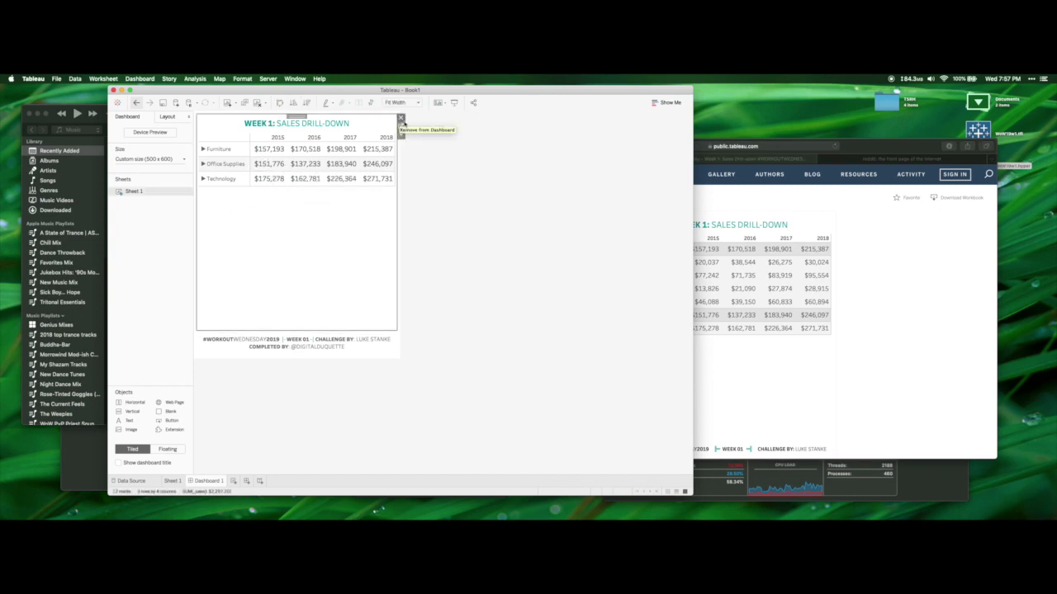
pyautogui.click(401, 126)
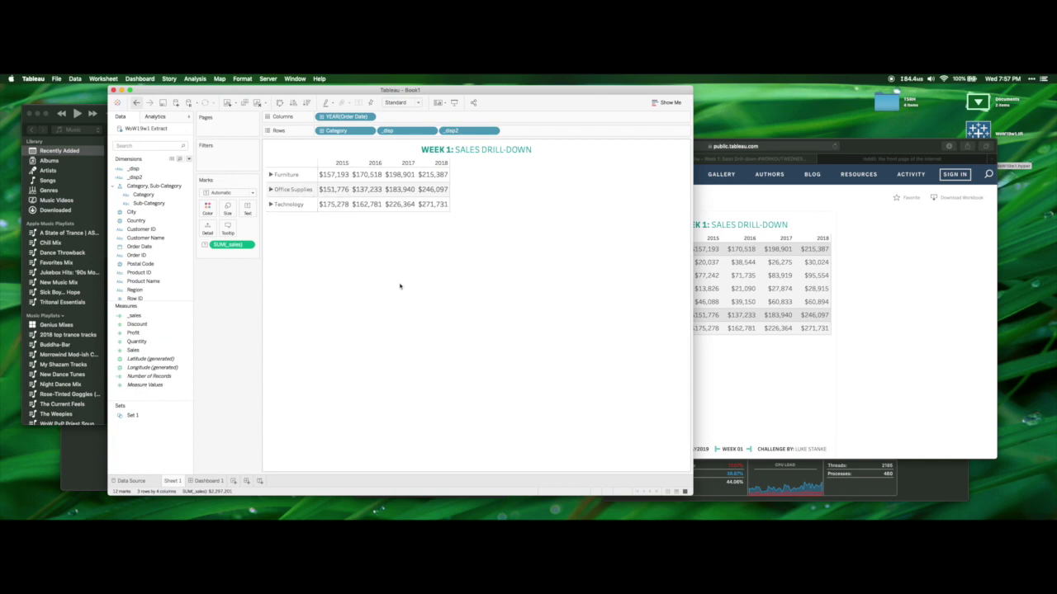
pyautogui.rightClick(286, 191)
pyautogui.click(303, 221)
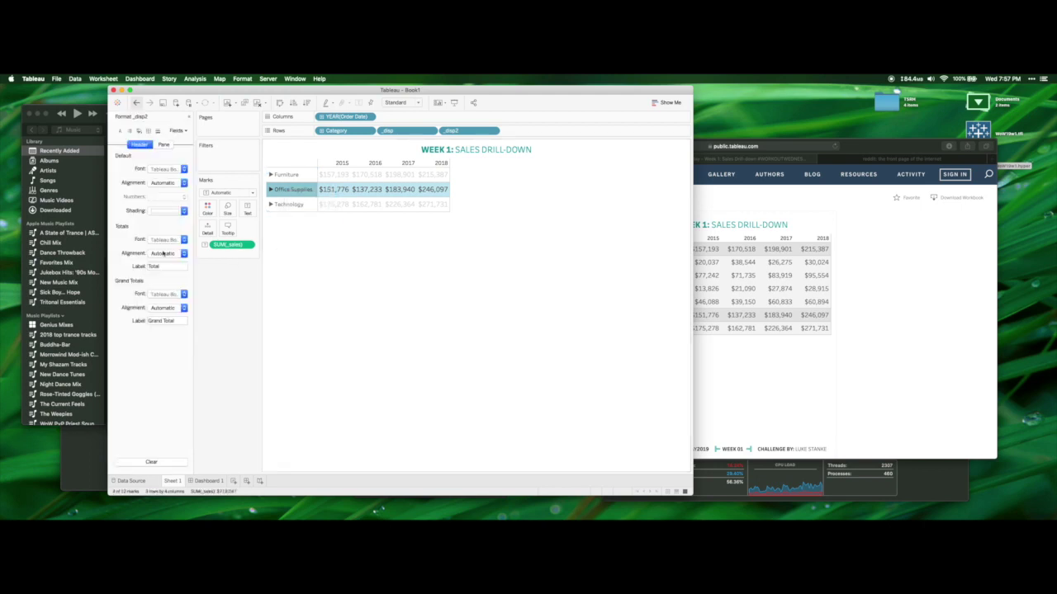
pyautogui.click(140, 131)
pyautogui.click(183, 310)
pyautogui.click(184, 324)
pyautogui.click(183, 323)
pyautogui.click(154, 379)
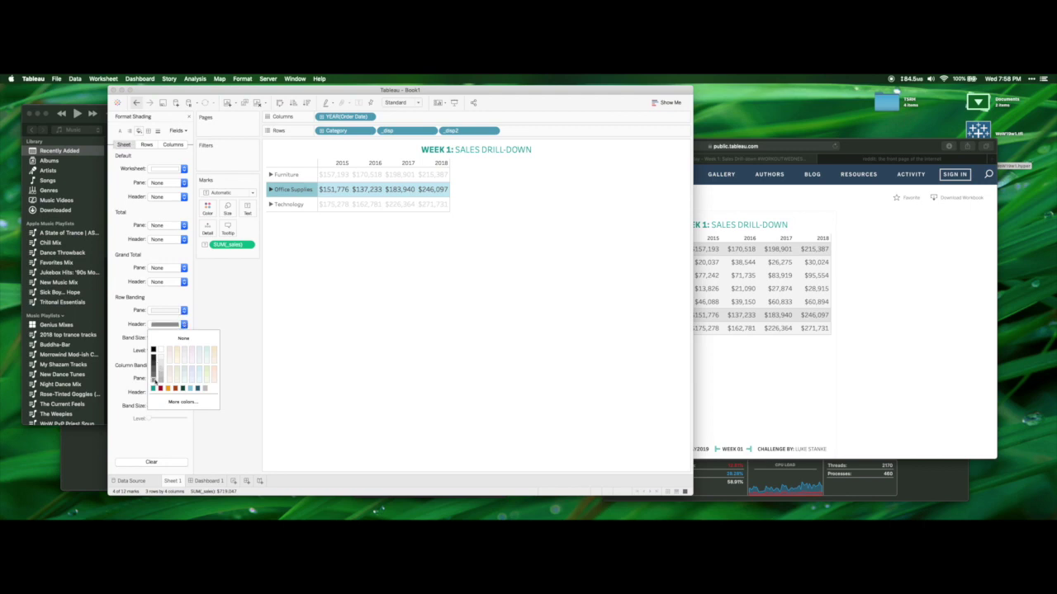
pyautogui.click(378, 271)
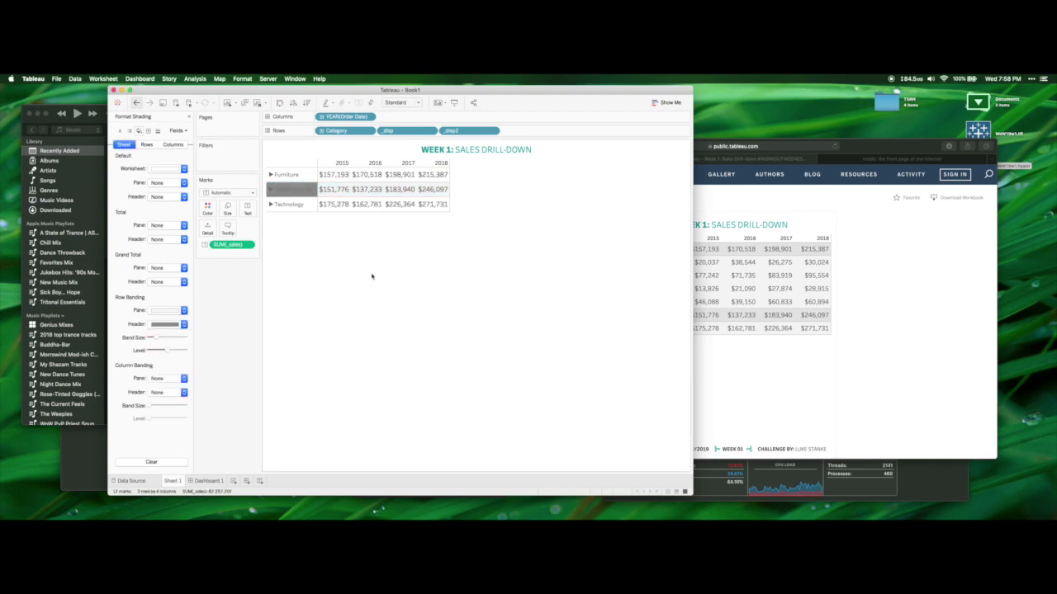
pyautogui.click(183, 325)
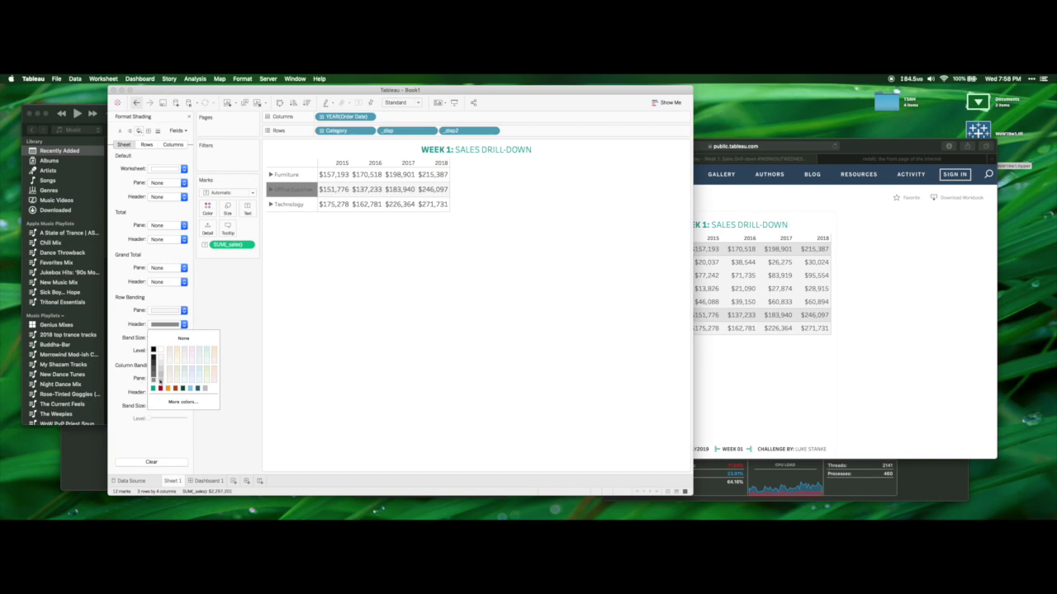
pyautogui.click(161, 371)
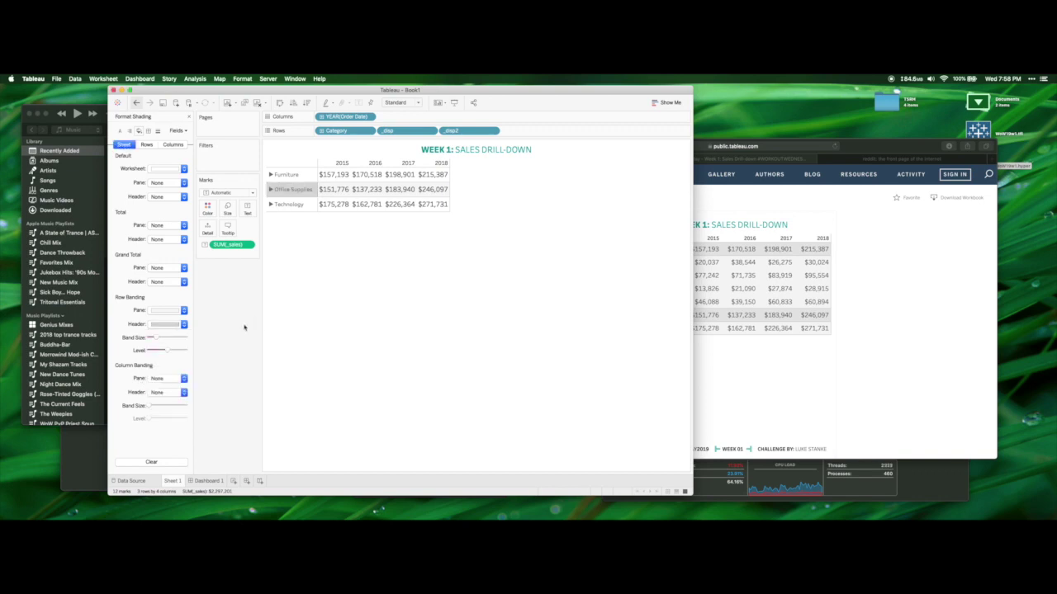
# Apply a matching light grey to the pane row banding and test the lowest band size before restoring it to one notch
pyautogui.click(184, 310)
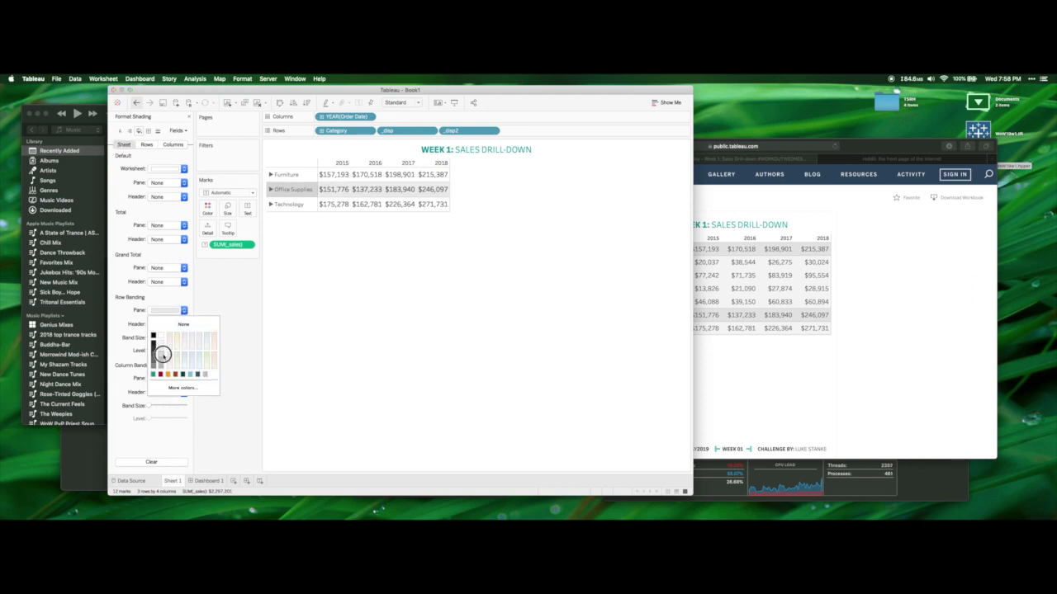
pyautogui.click(163, 356)
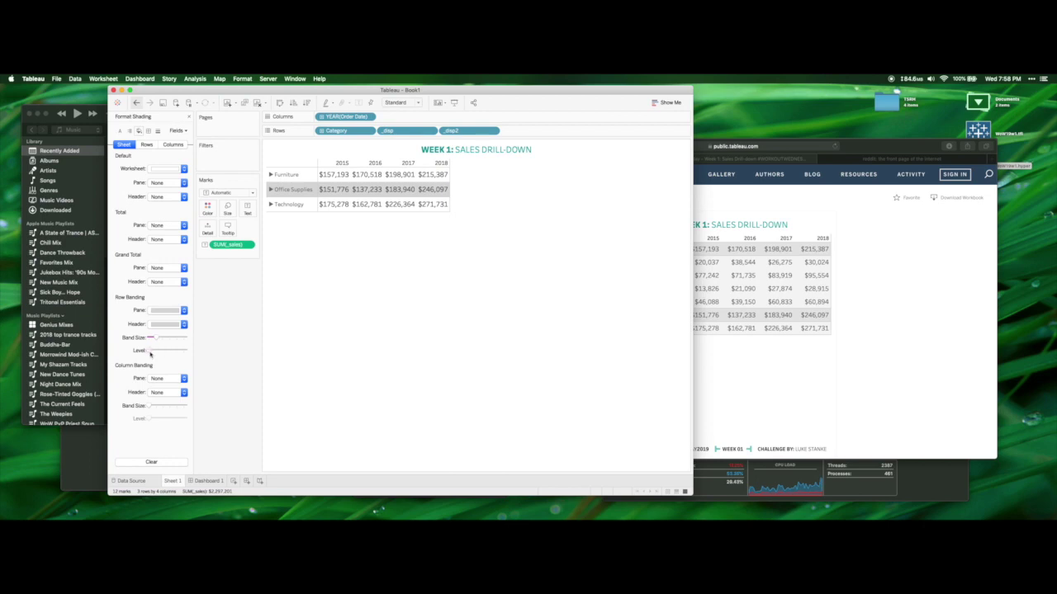
pyautogui.moveTo(155, 340); pyautogui.dragTo(150, 339)
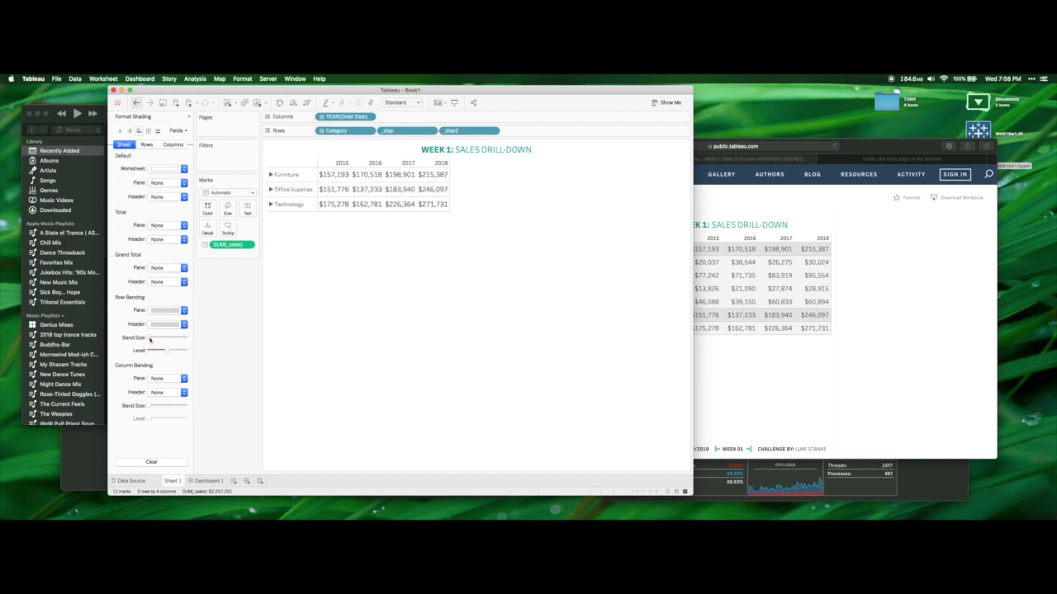
pyautogui.click(157, 340)
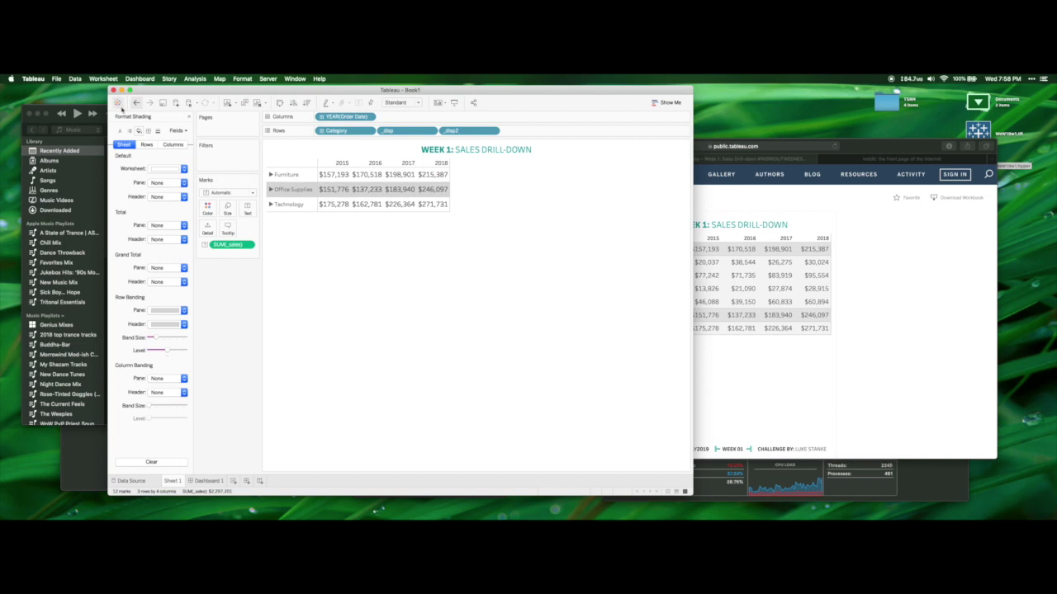
pyautogui.click(149, 146)
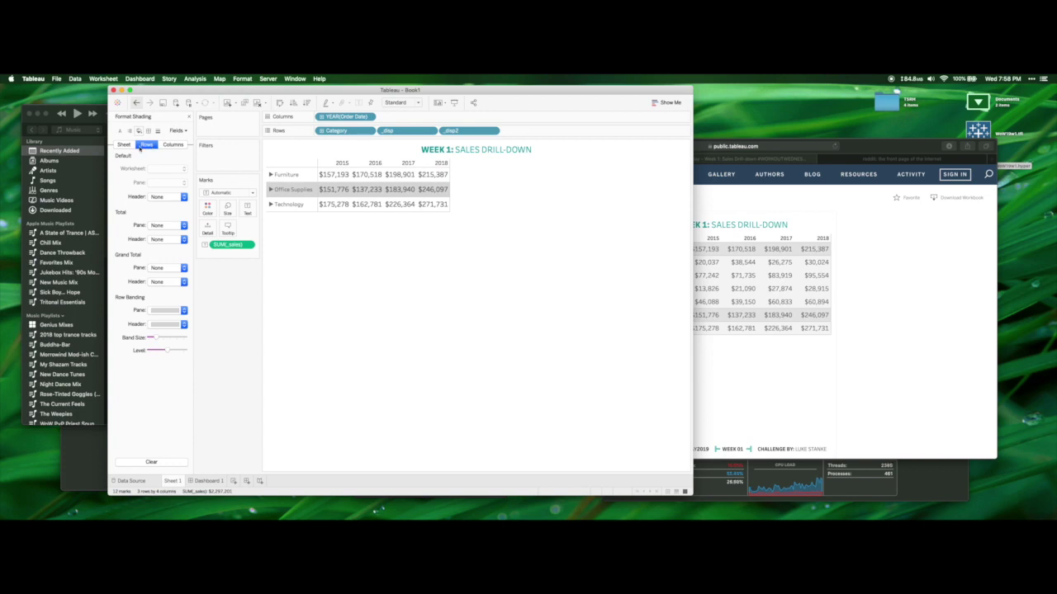
pyautogui.moveTo(157, 342)
pyautogui.mouseDown()
pyautogui.moveTo(146, 340)
pyautogui.moveTo(183, 342)
pyautogui.moveTo(150, 339)
pyautogui.moveTo(165, 340)
pyautogui.moveTo(151, 352)
pyautogui.moveTo(168, 352)
pyautogui.mouseUp()
# Check the row banding on Dashboard 1 by expanding and collapsing the Office Supplies category
pyautogui.click(208, 480)
pyautogui.click(204, 165)
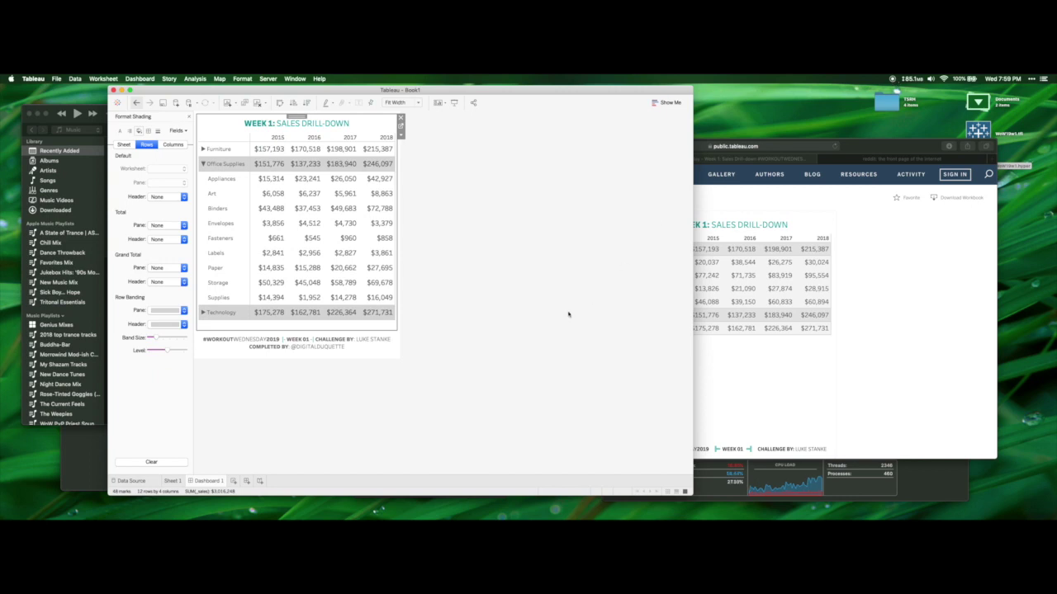
pyautogui.click(376, 123)
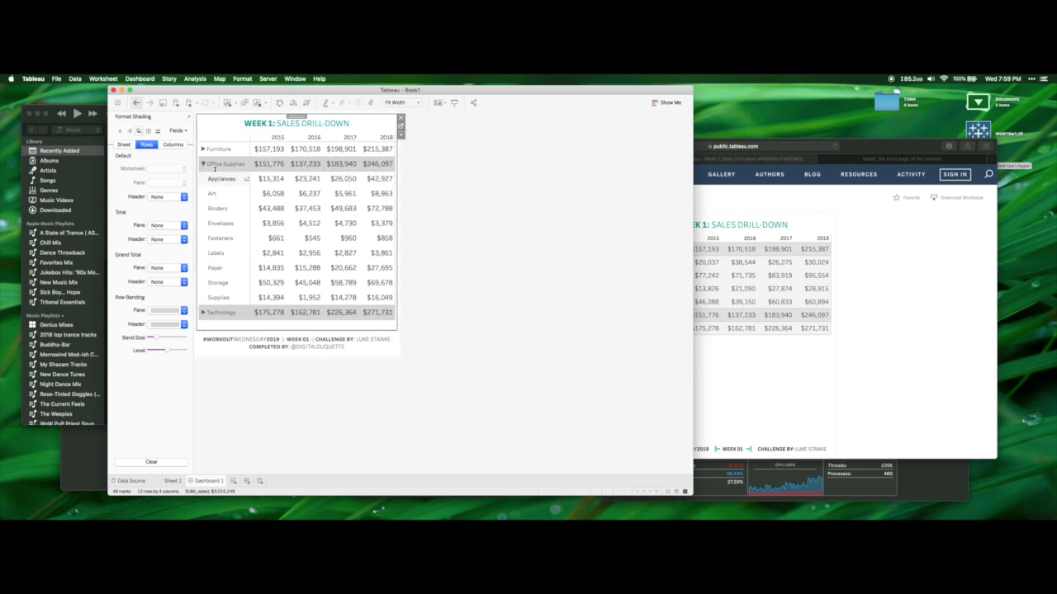
pyautogui.click(223, 163)
pyautogui.click(203, 164)
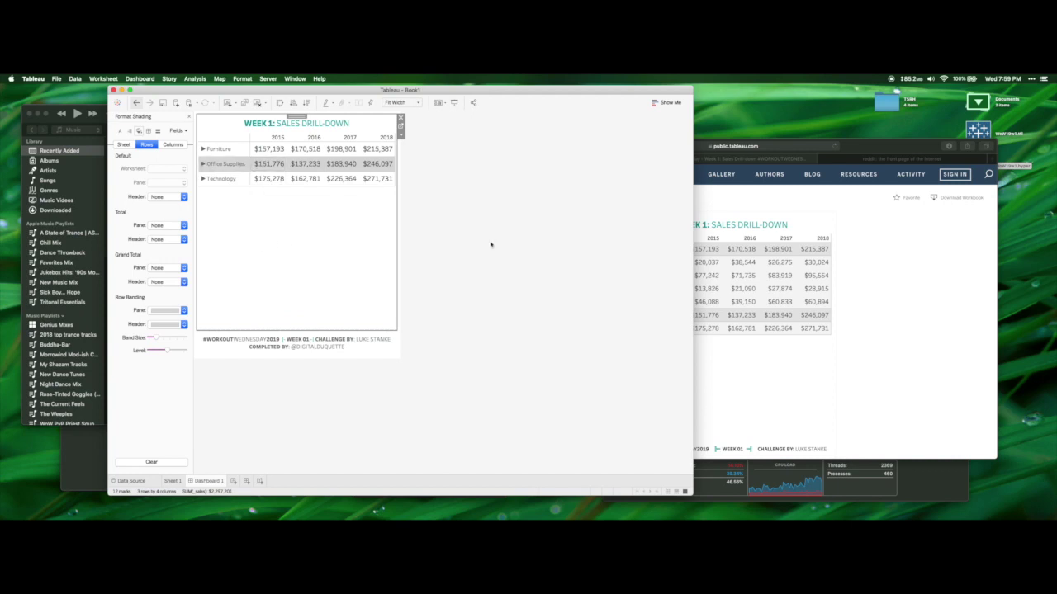
# Download the reference workbook from its Tableau Public page and open the downloaded file in Tableau
pyautogui.click(781, 264)
pyautogui.scroll(-1, 743, 380)
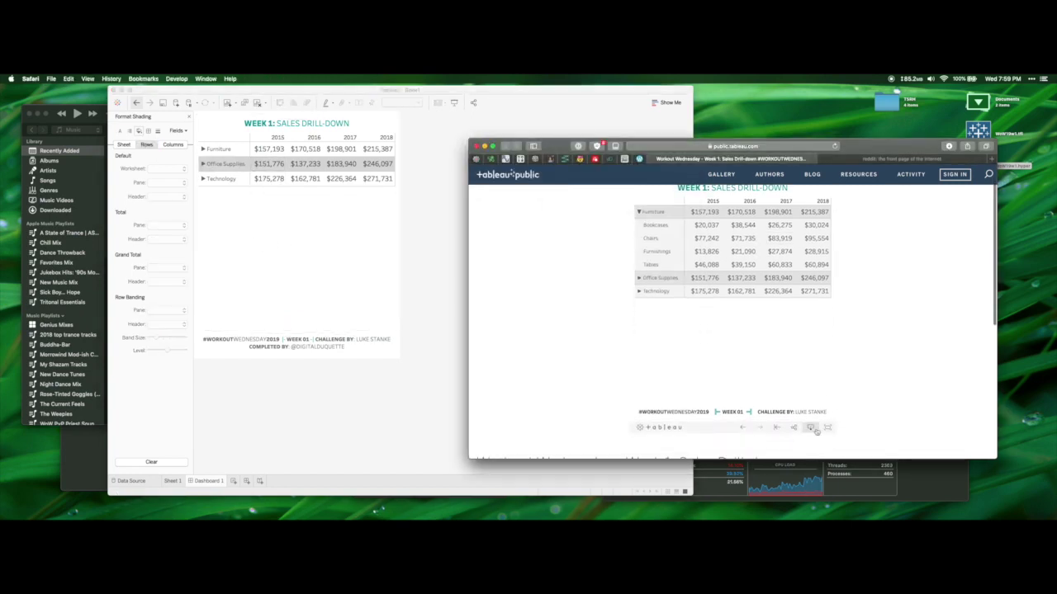
pyautogui.click(811, 428)
pyautogui.click(748, 327)
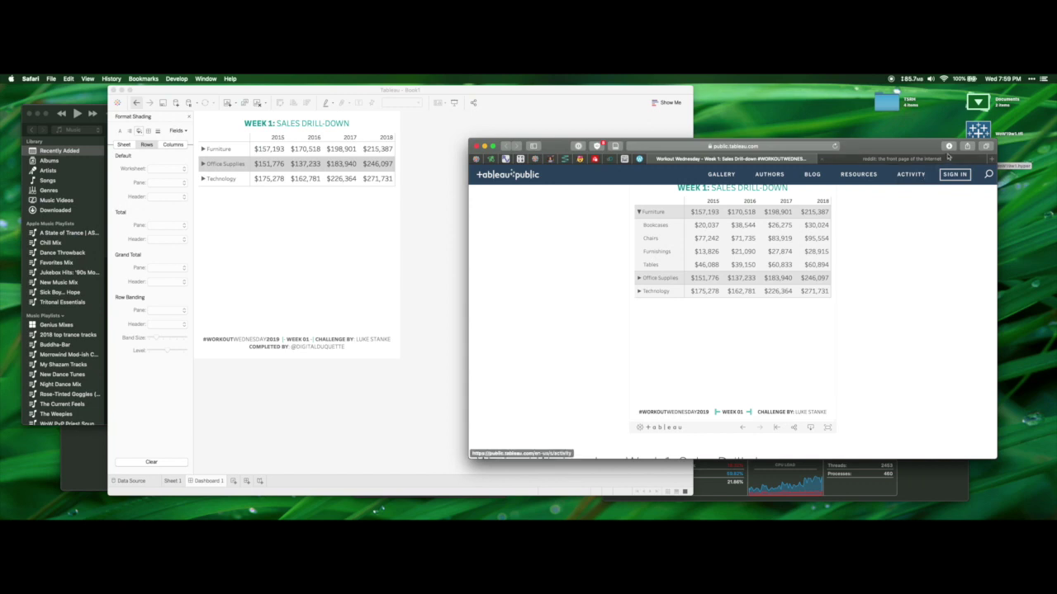
pyautogui.moveTo(2, 163)
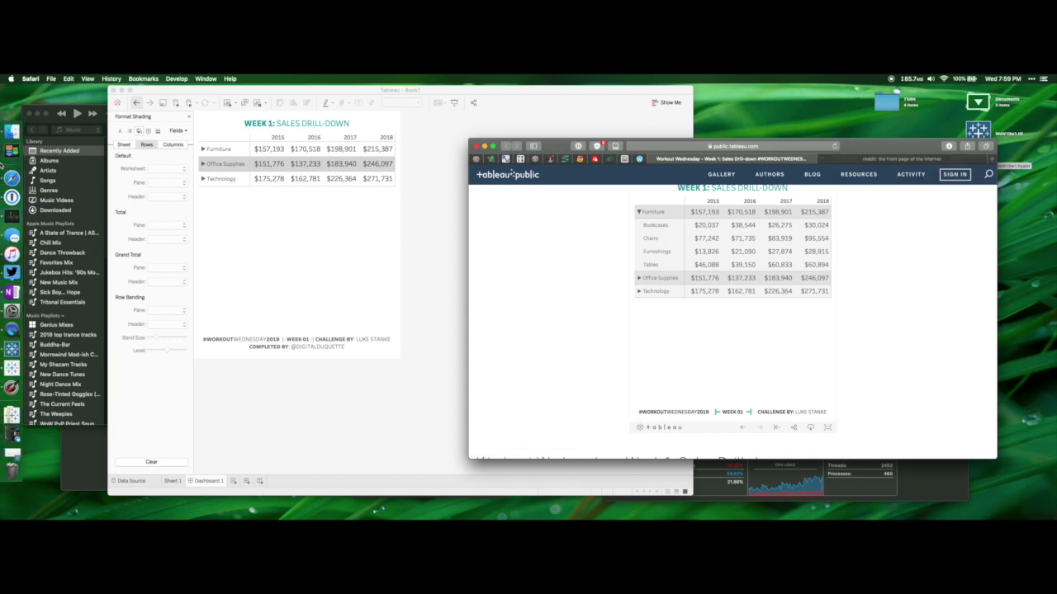
pyautogui.click(11, 412)
pyautogui.click(229, 386)
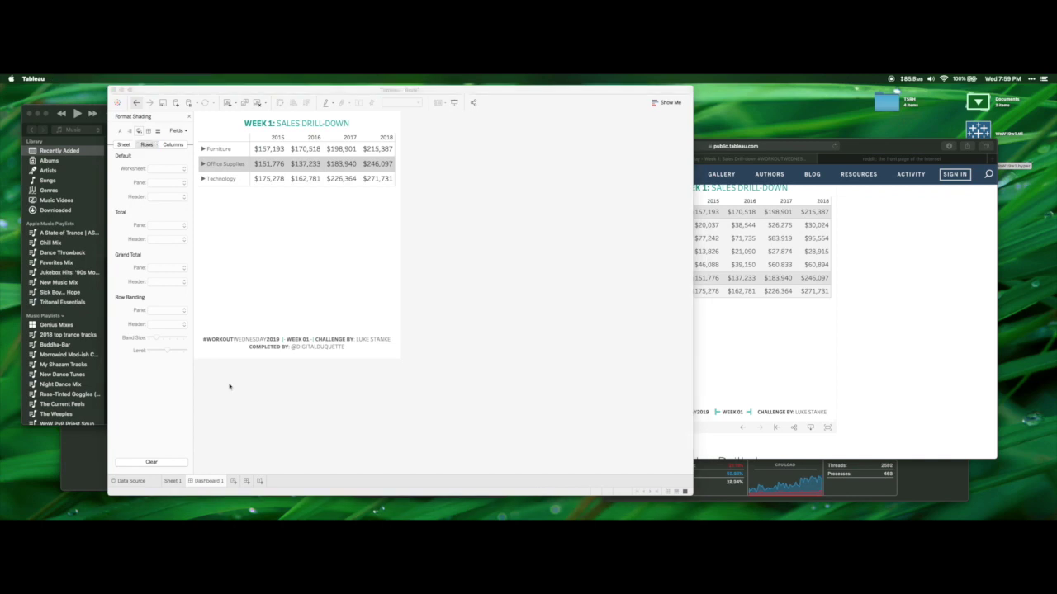
# Place the reference workbook's window beside Book1 and examine the fonts and colours in its dashboard footer text without changing it
pyautogui.moveTo(355, 100); pyautogui.dragTo(645, 92)
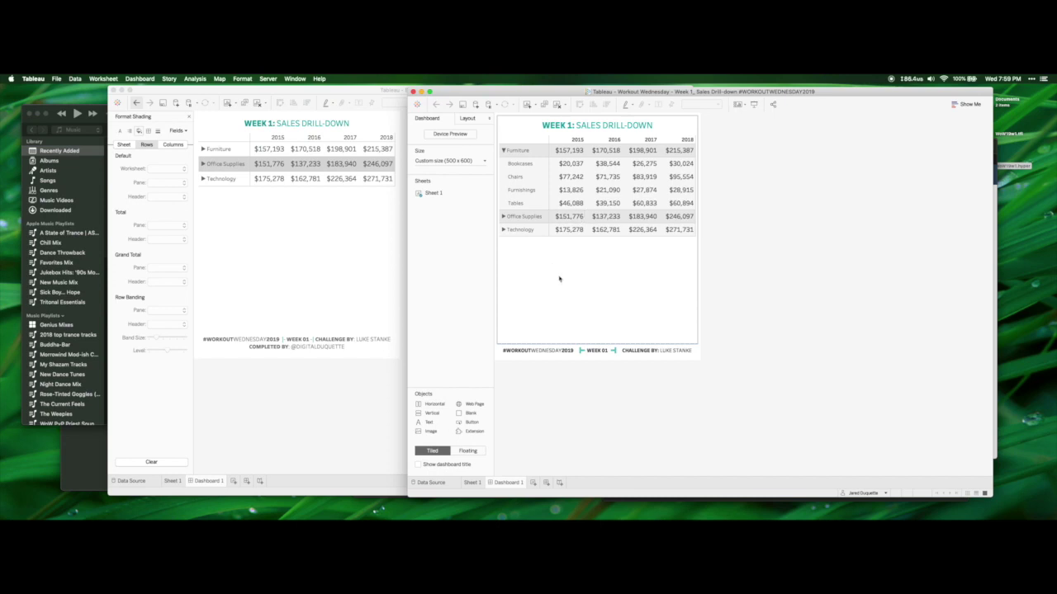
pyautogui.doubleClick(588, 350)
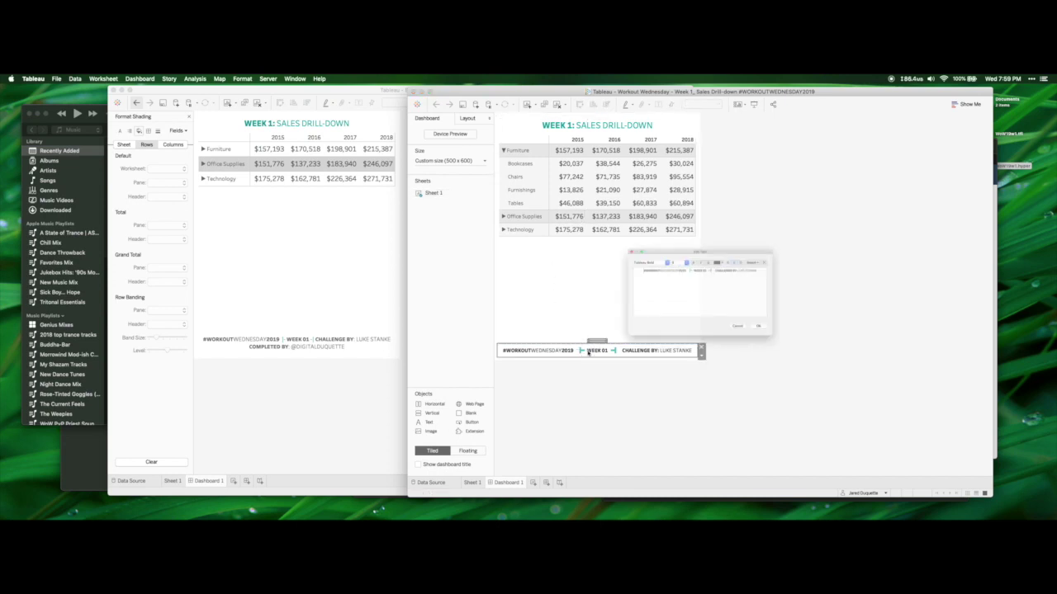
pyautogui.click(683, 257)
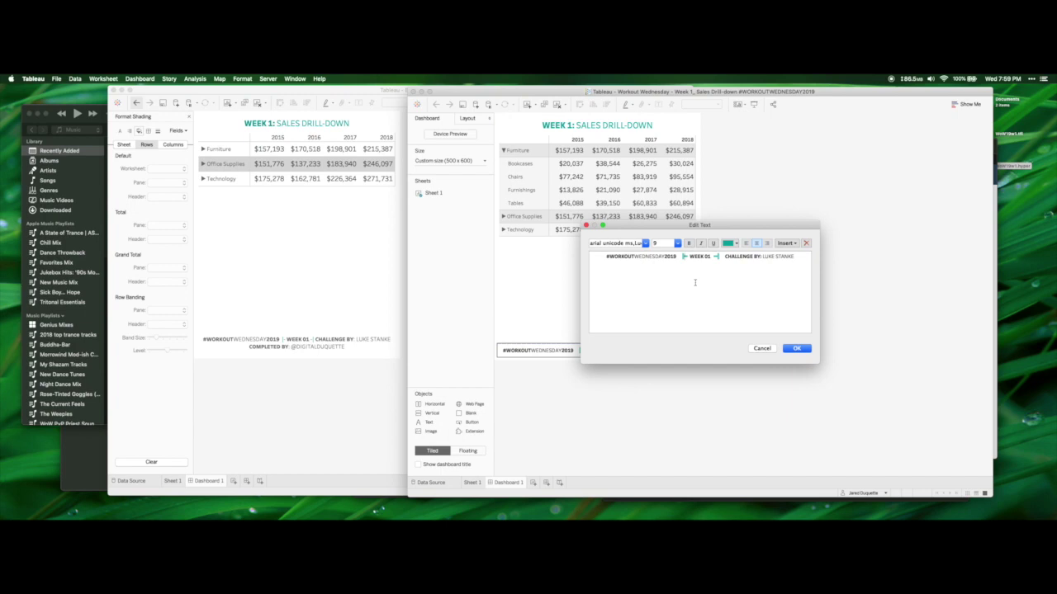
pyautogui.click(645, 244)
pyautogui.click(605, 244)
pyautogui.moveTo(609, 246); pyautogui.dragTo(628, 246)
pyautogui.press('BackSpace')
pyautogui.press('BackSpace')
pyautogui.press('BackSpace')
pyautogui.click(685, 256)
pyautogui.moveTo(684, 256); pyautogui.dragTo(723, 256)
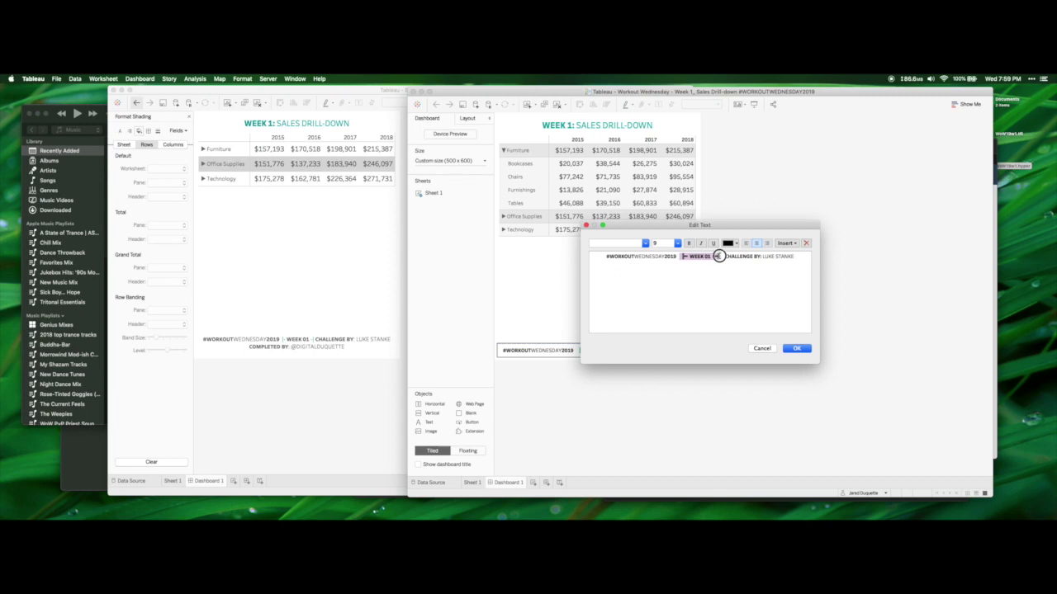
pyautogui.click(634, 257)
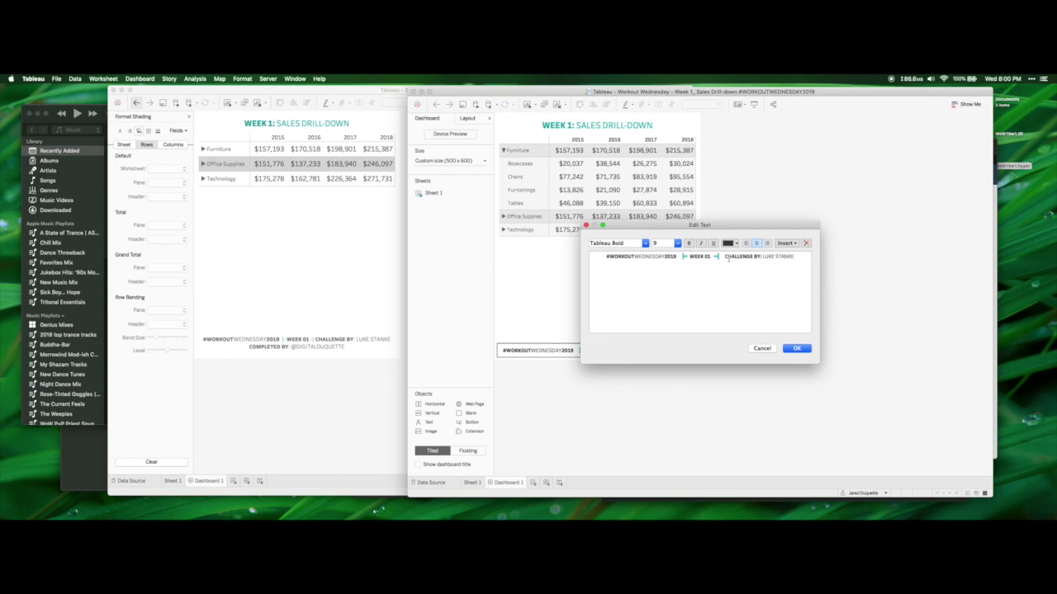
pyautogui.click(761, 348)
pyautogui.click(515, 289)
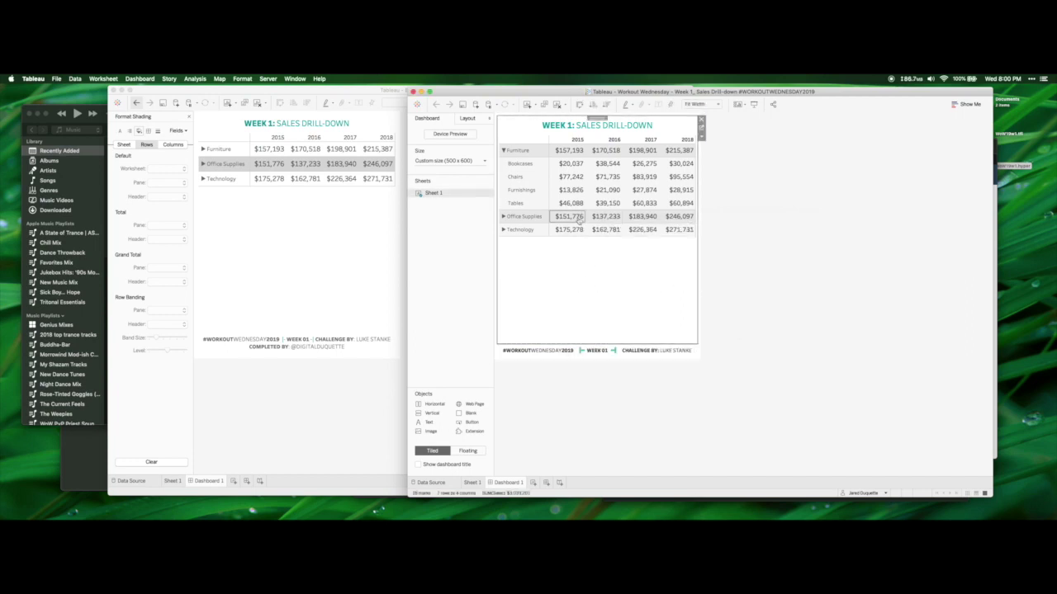
# Examine the font, size and colour of the "WEEK 1: SALES DRILL-DOWN" title on the reference dashboard
pyautogui.doubleClick(619, 126)
pyautogui.click(468, 249)
pyautogui.click(517, 249)
pyautogui.click(558, 316)
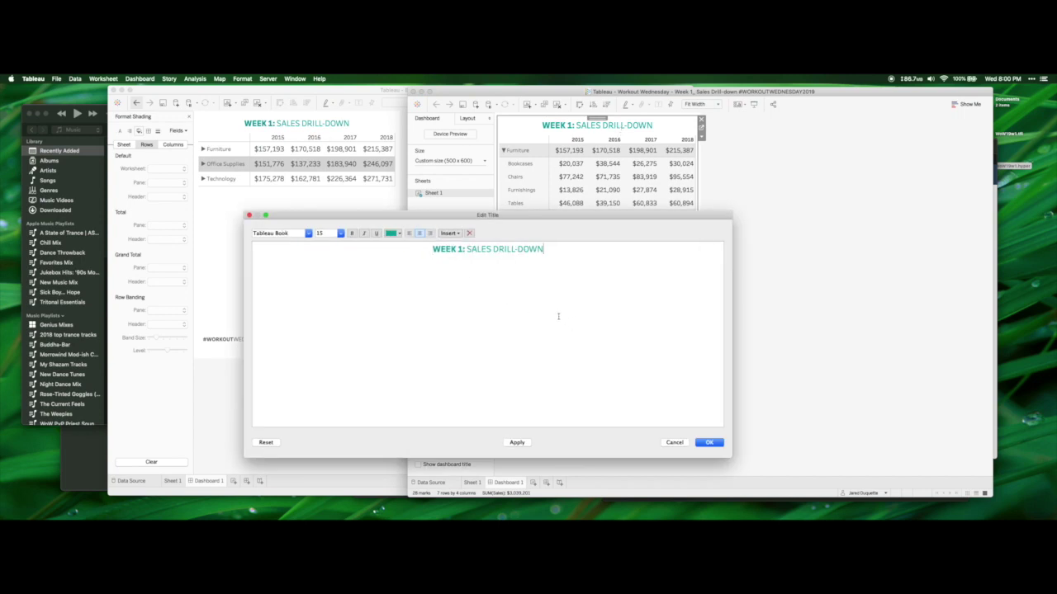
pyautogui.click(705, 442)
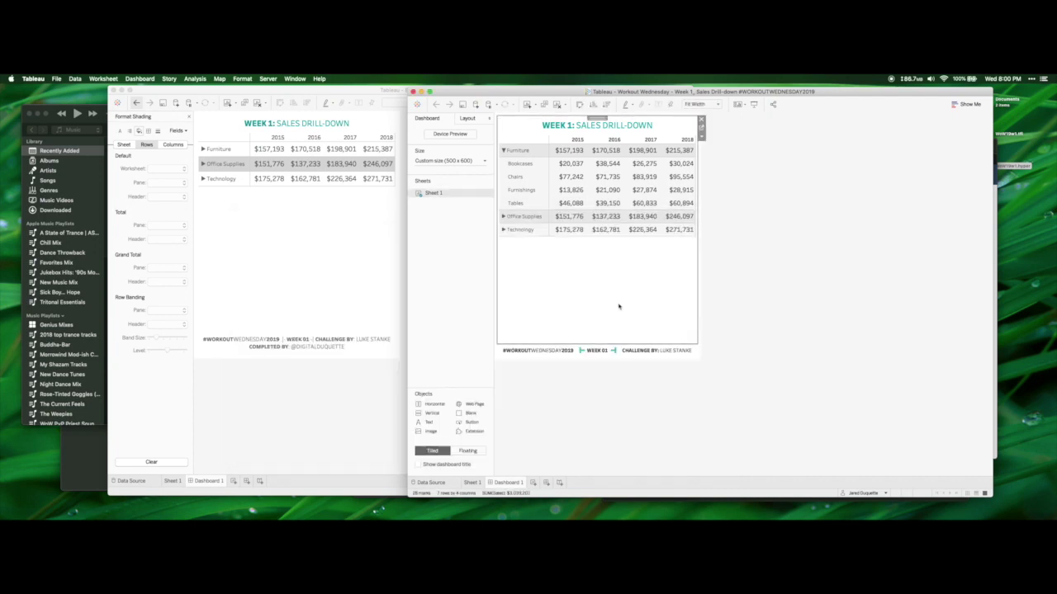
# On the reference workbook's Sheet 1, duplicate the Dynamic Rows TF field and examine the copy's formula
pyautogui.click(703, 127)
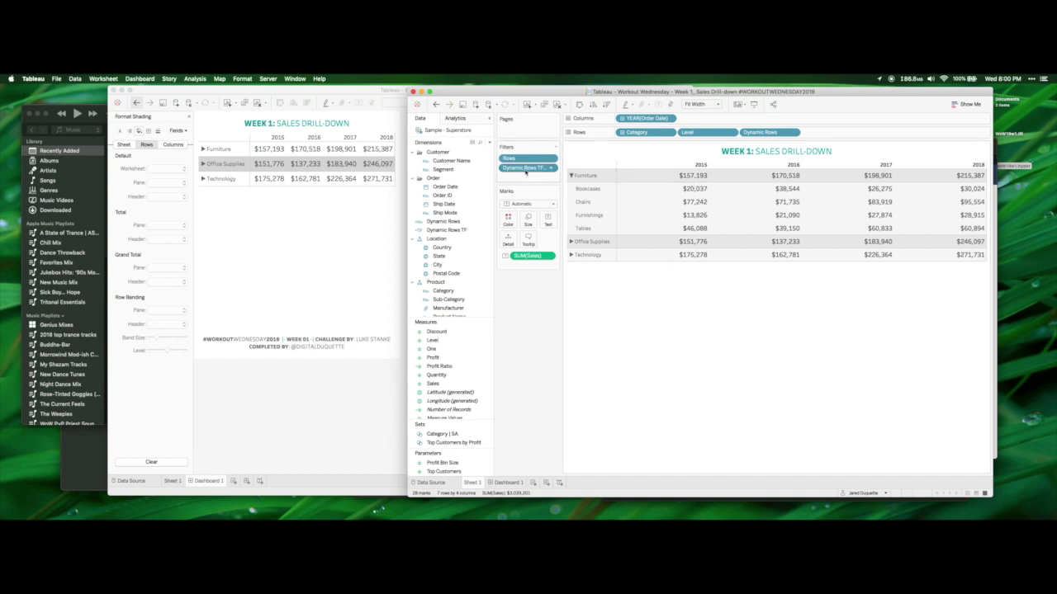
pyautogui.rightClick(453, 230)
pyautogui.click(489, 277)
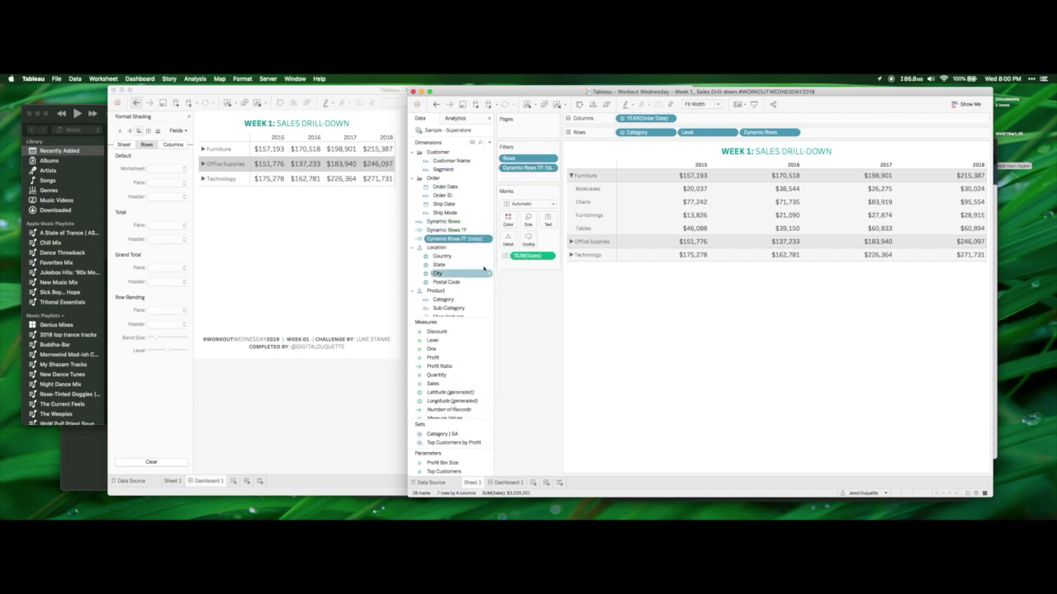
pyautogui.rightClick(462, 239)
pyautogui.click(475, 288)
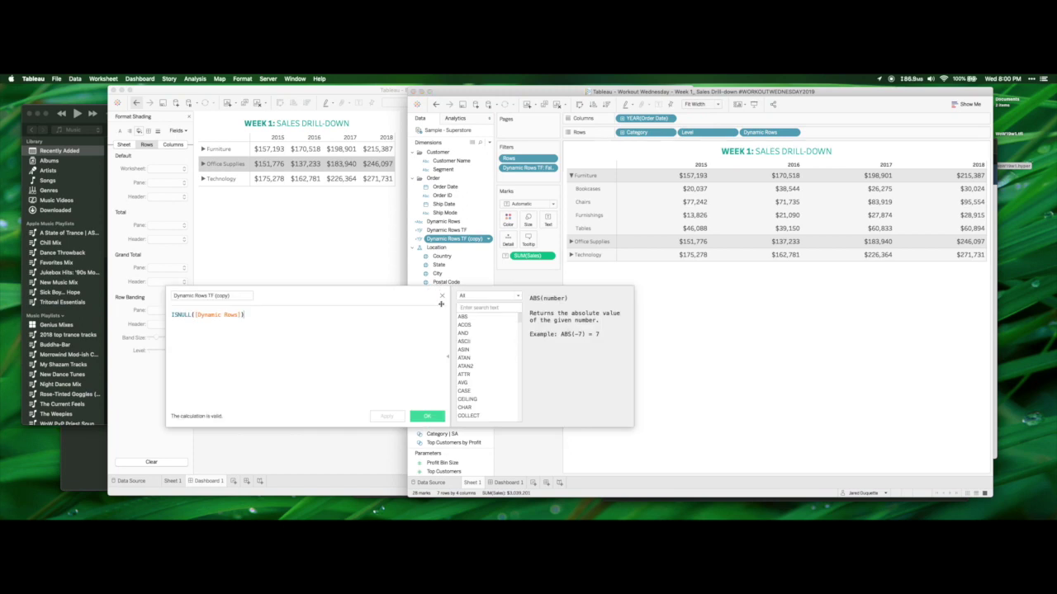
pyautogui.moveTo(442, 293); pyautogui.dragTo(443, 293)
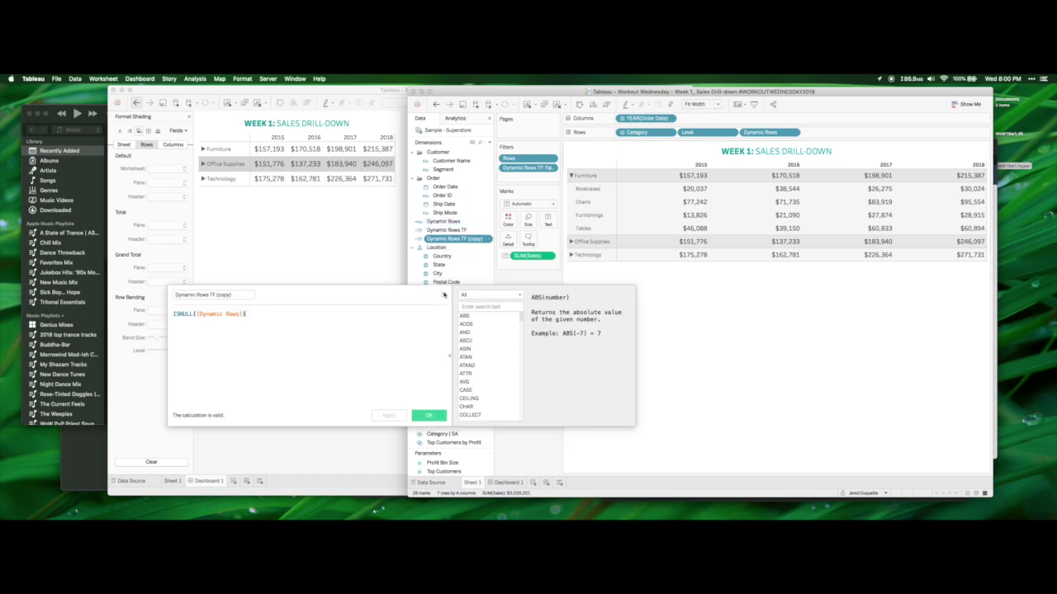
pyautogui.click(444, 294)
# Examine the reference workbook's Dynamic Rows calculation without changing it and return to the Book1 window
pyautogui.rightClick(447, 222)
pyautogui.click(464, 269)
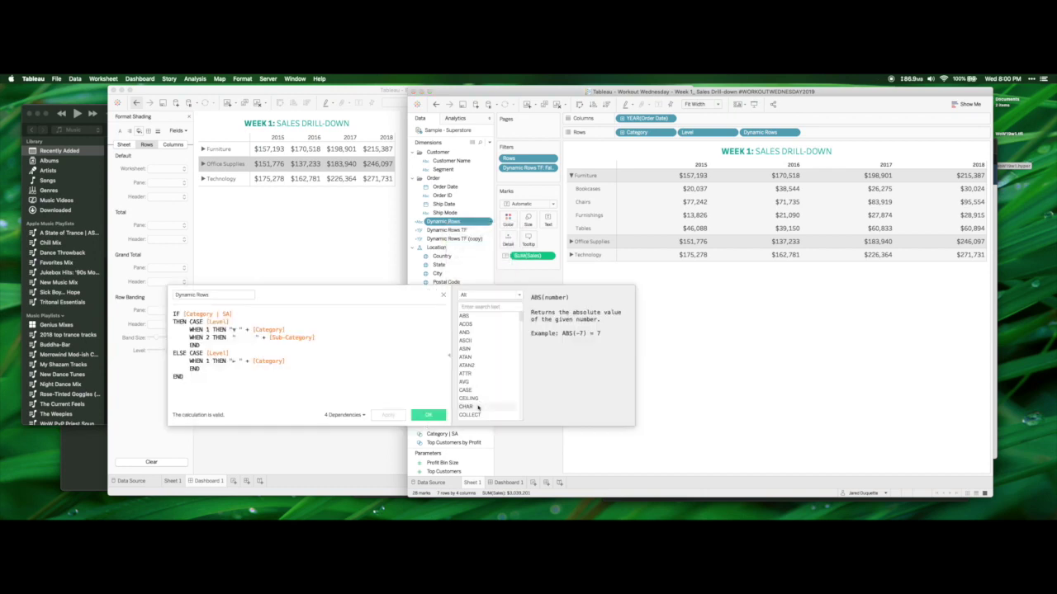
pyautogui.moveTo(248, 400); pyautogui.dragTo(171, 312)
pyautogui.click(404, 345)
pyautogui.click(443, 297)
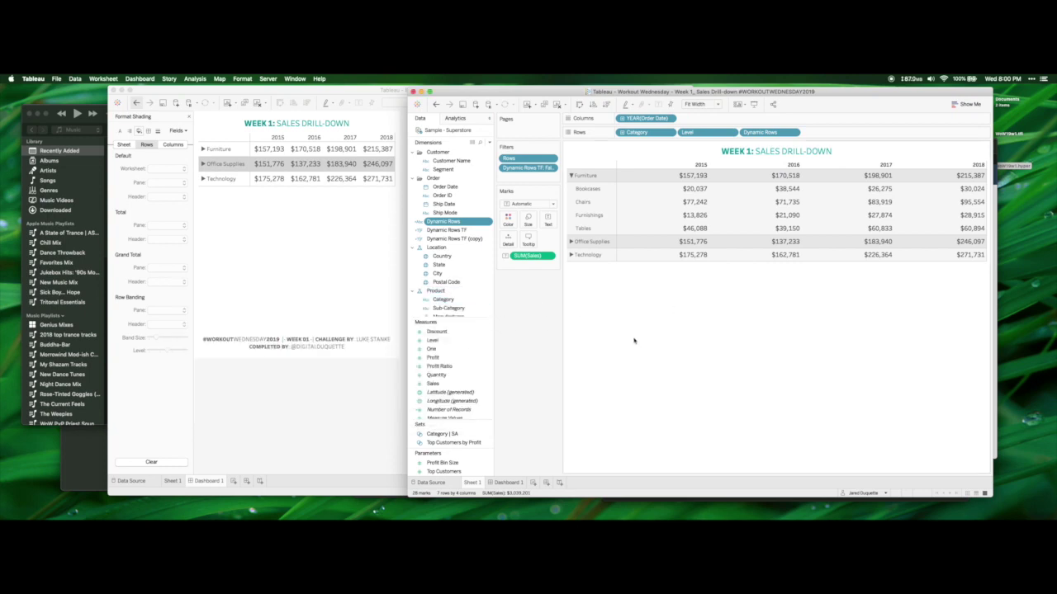
pyautogui.press('super+grave')
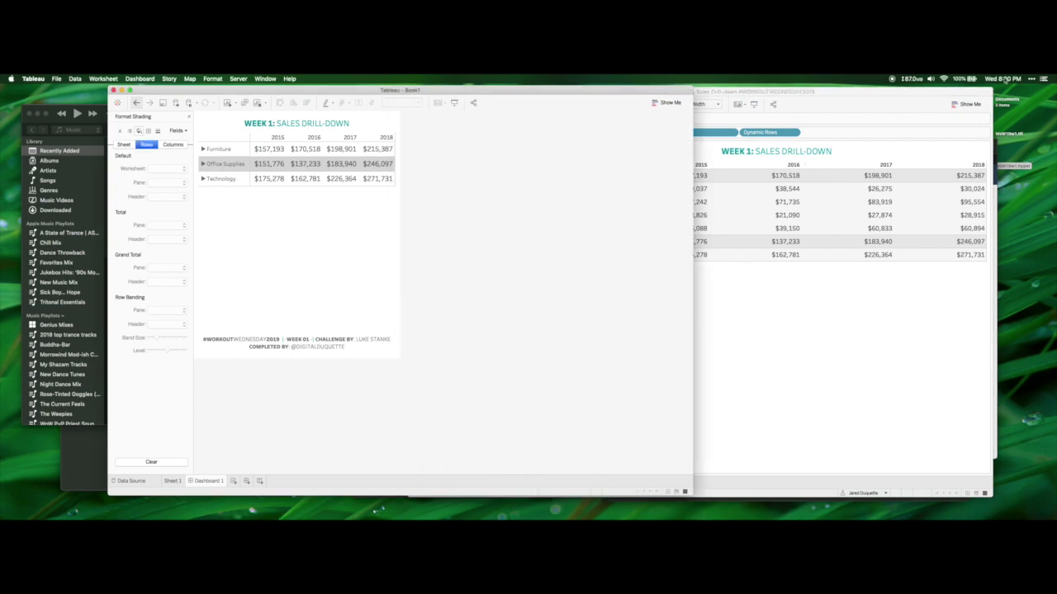